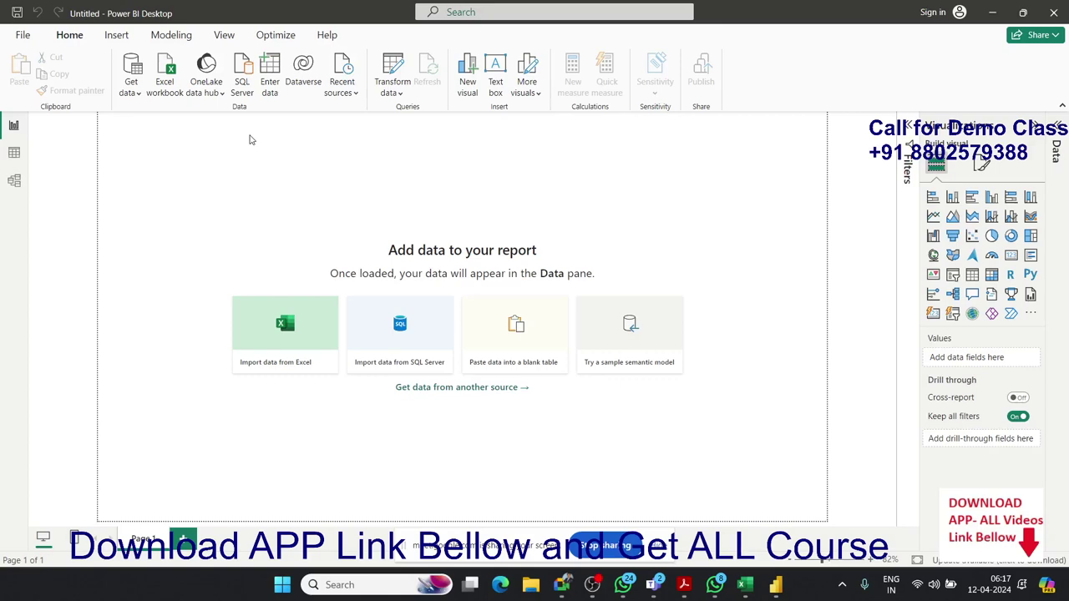
Step: Load the Data sheet from the SAD.xlsm workbook on drive D: into Power BI
click(288, 345)
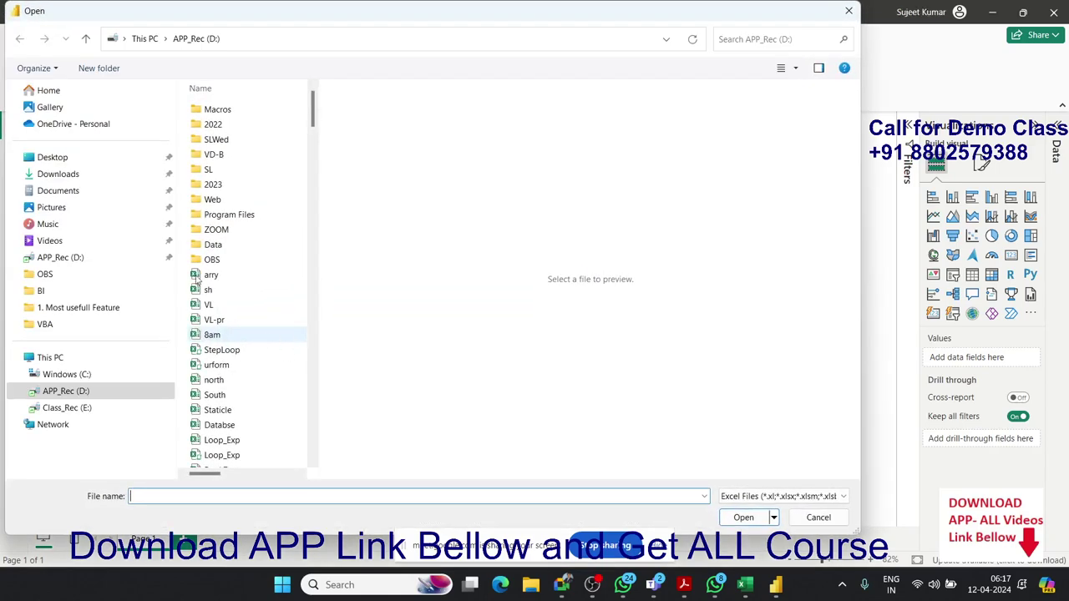
click(71, 259)
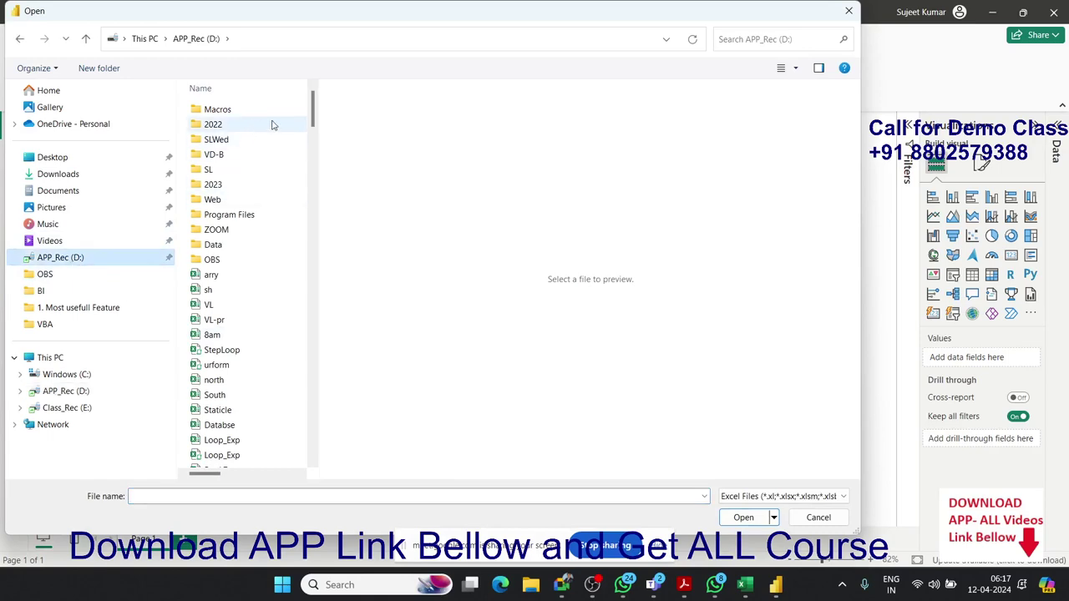
drag(313, 114, 312, 438)
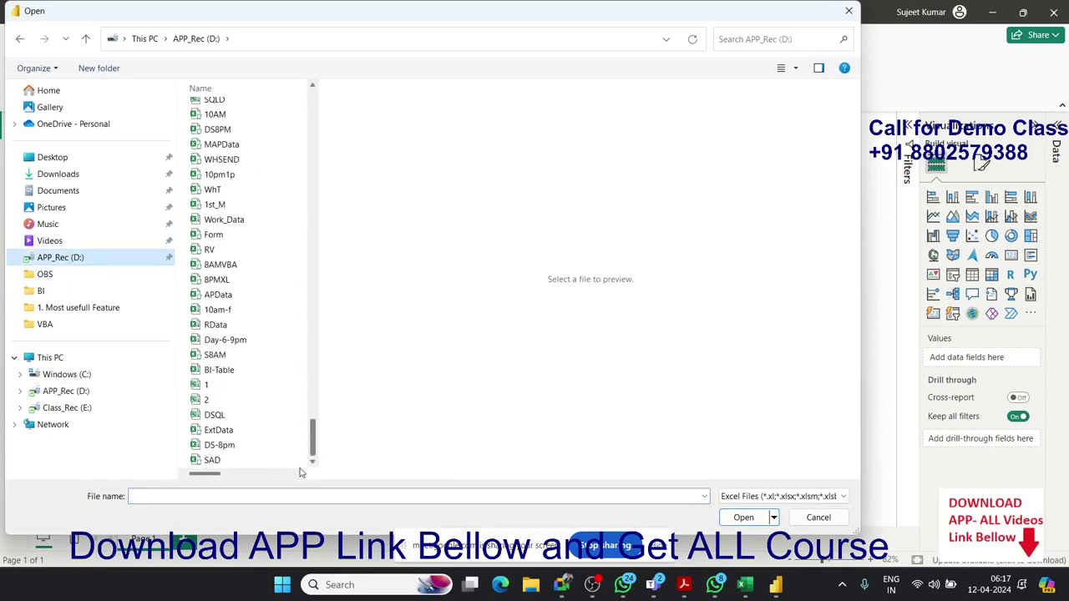
click(213, 460)
click(743, 517)
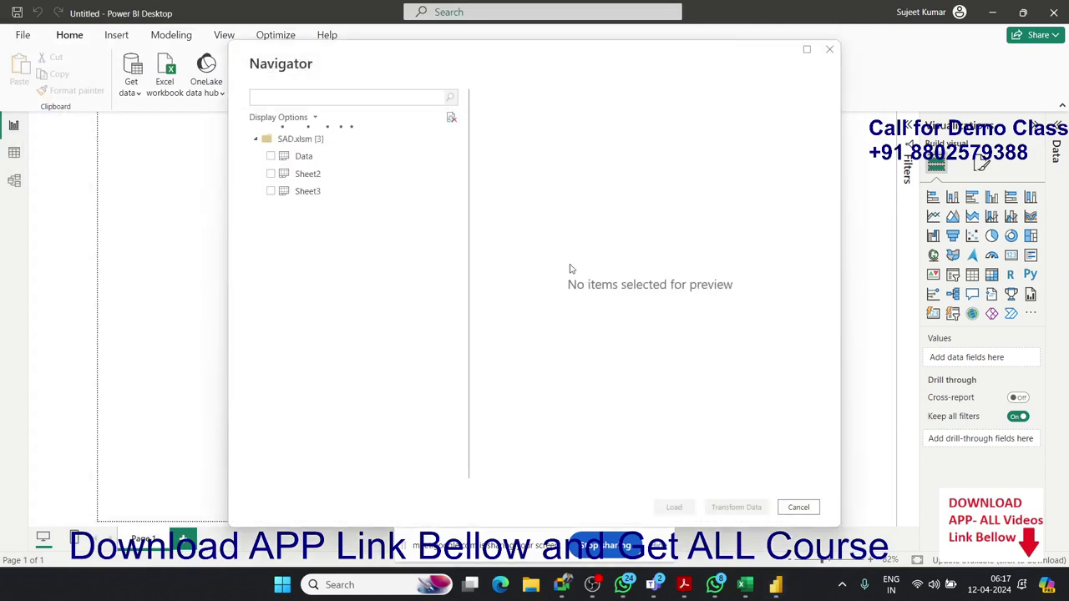
click(270, 156)
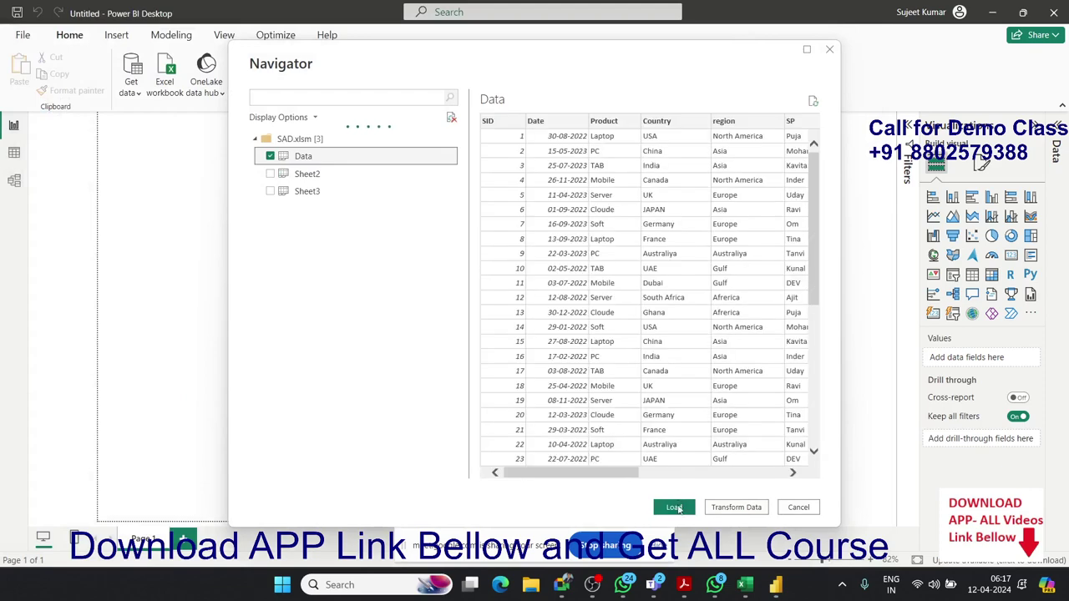
click(674, 507)
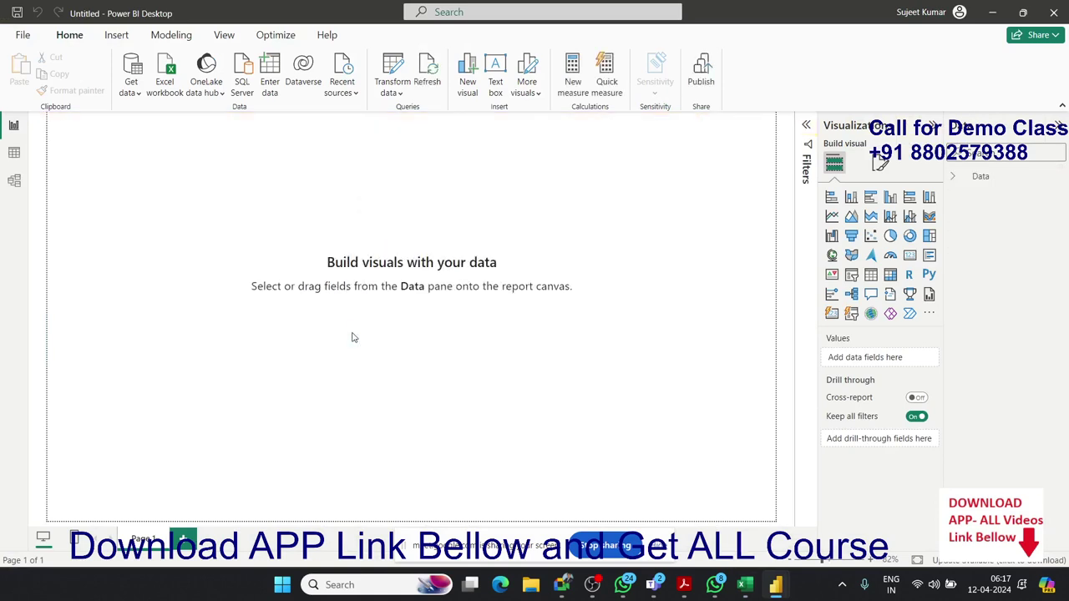
Step: Format the CR column as a percentage in Table view
click(17, 153)
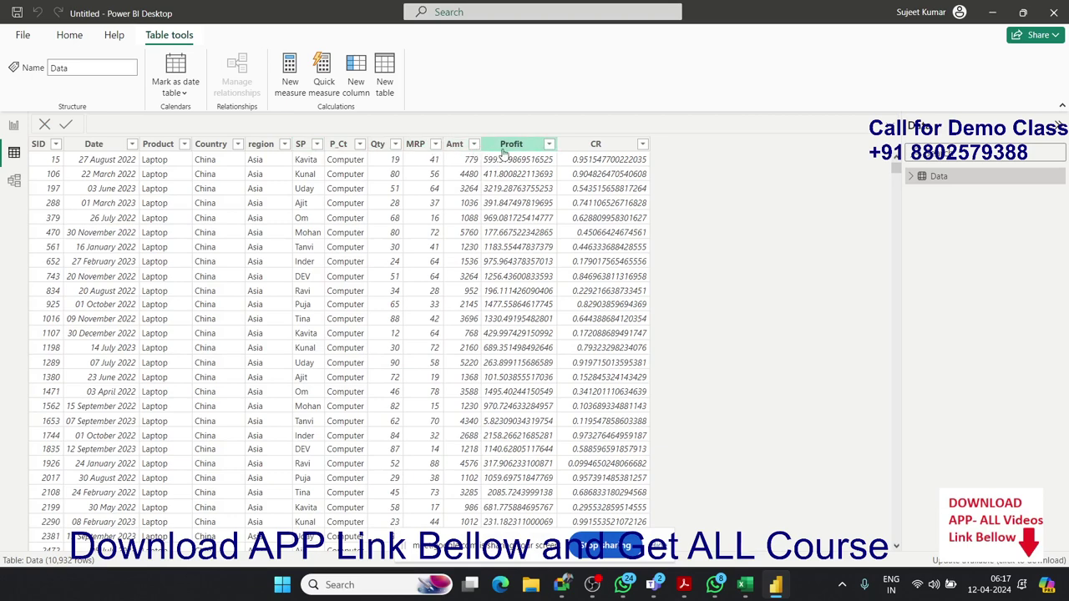
click(596, 147)
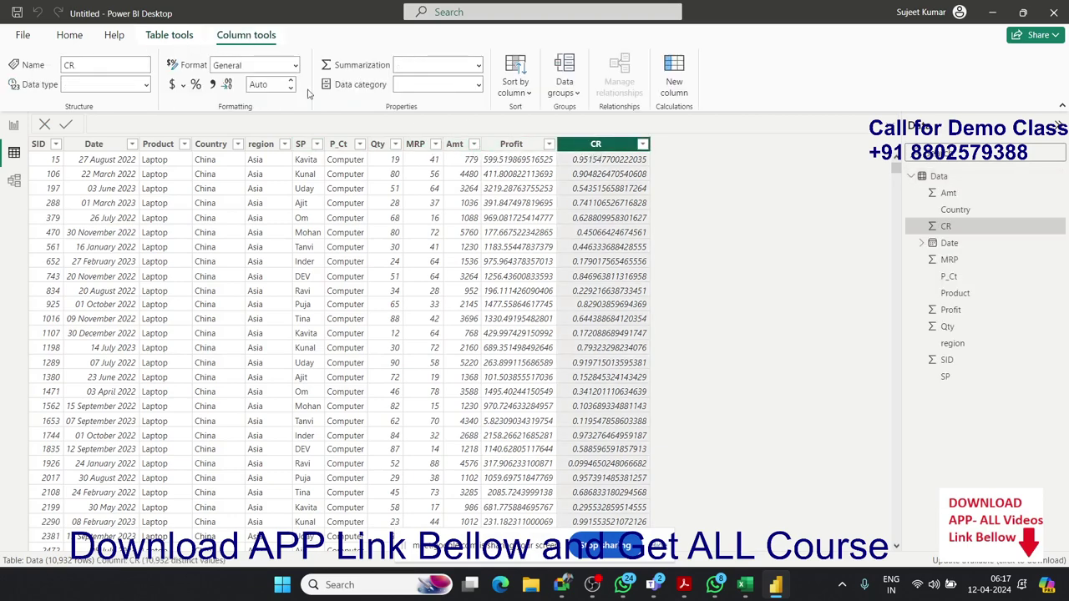
click(195, 85)
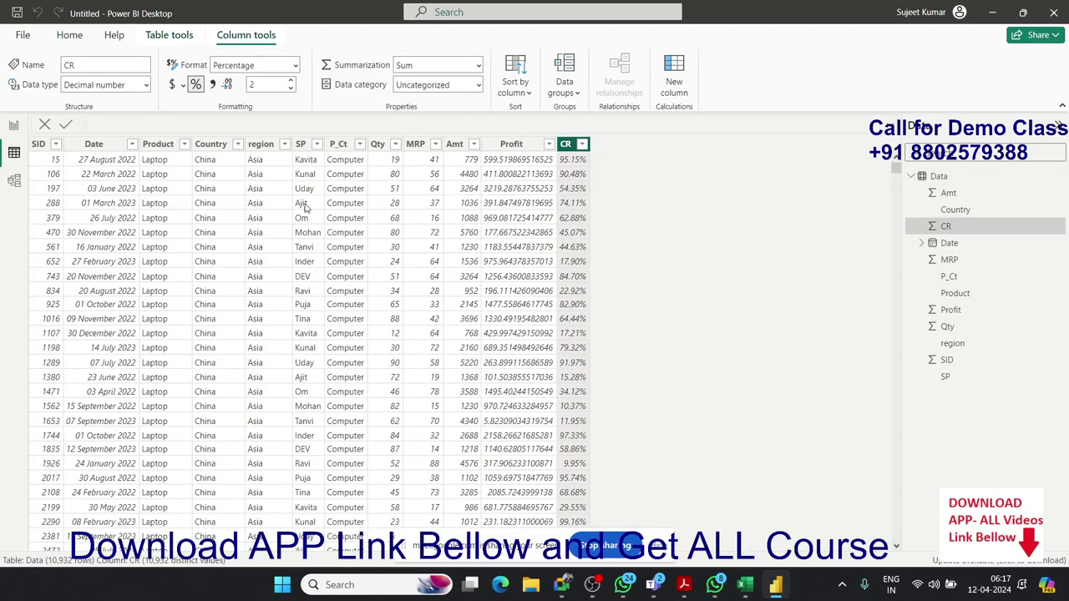
Step: Set the Country column's data category to Country and return to Report view
click(213, 146)
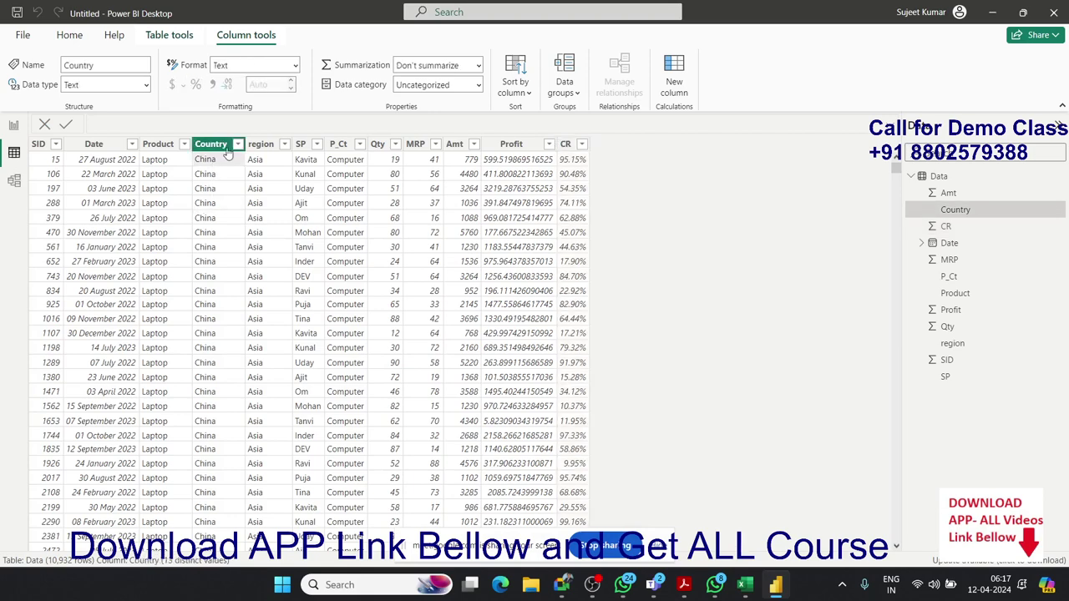
click(477, 86)
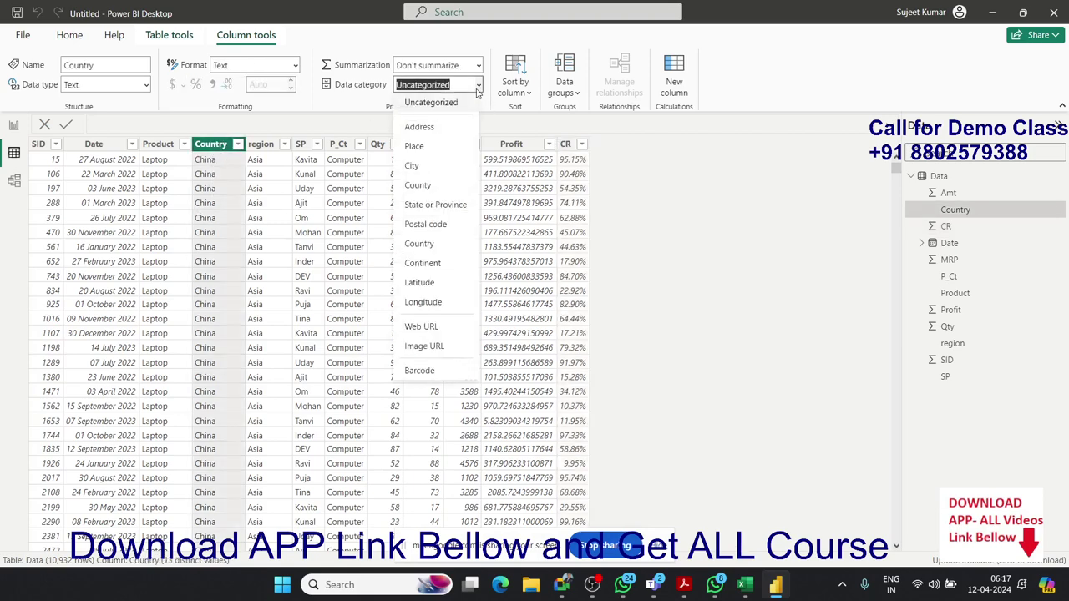
click(426, 244)
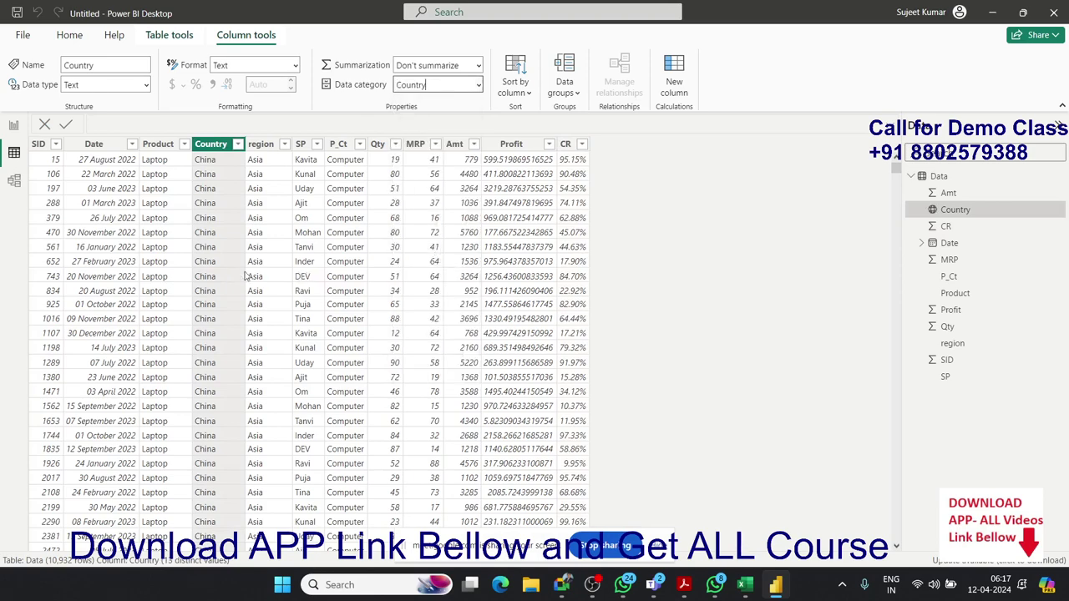
click(15, 132)
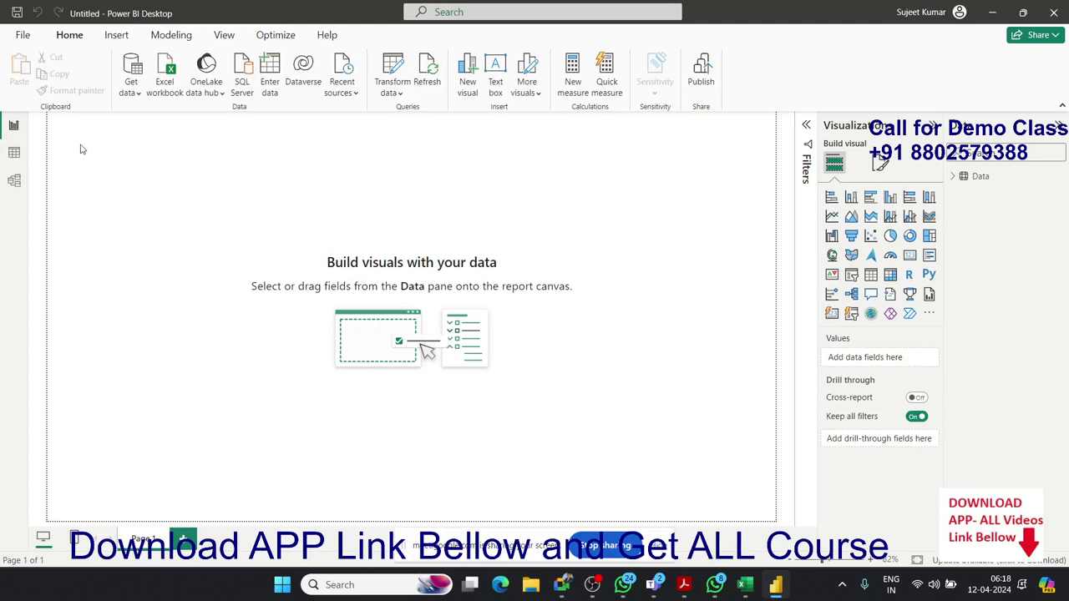
drag(52, 115, 716, 159)
click(17, 154)
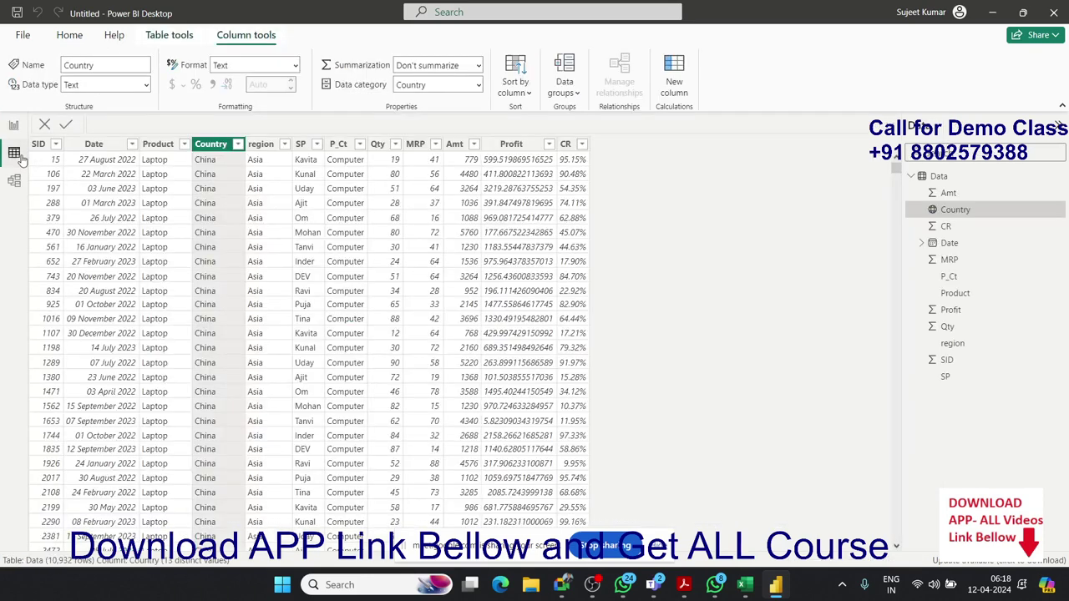
click(478, 87)
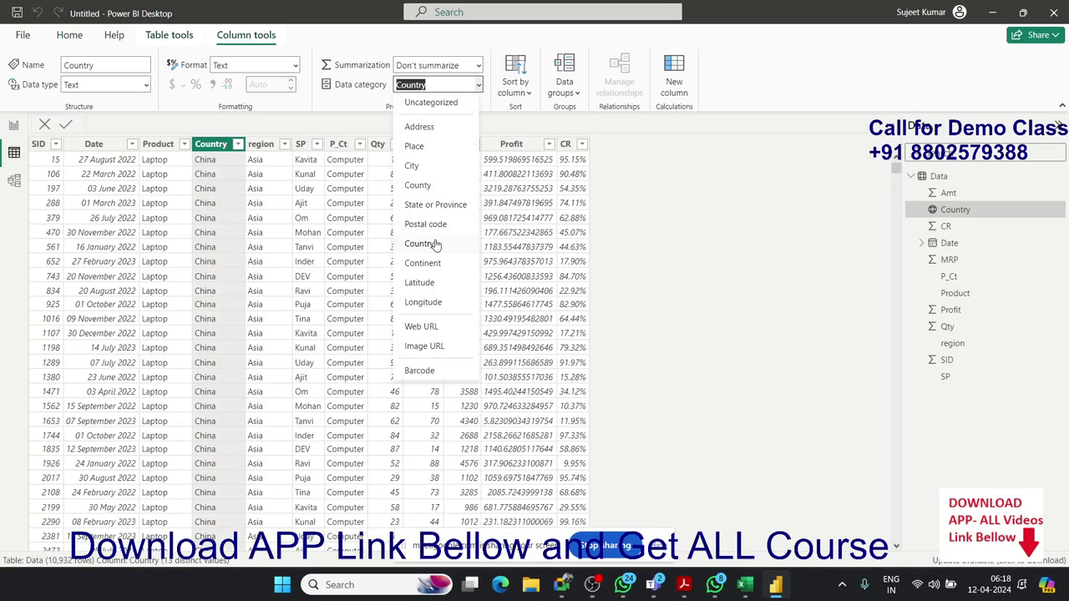
click(656, 238)
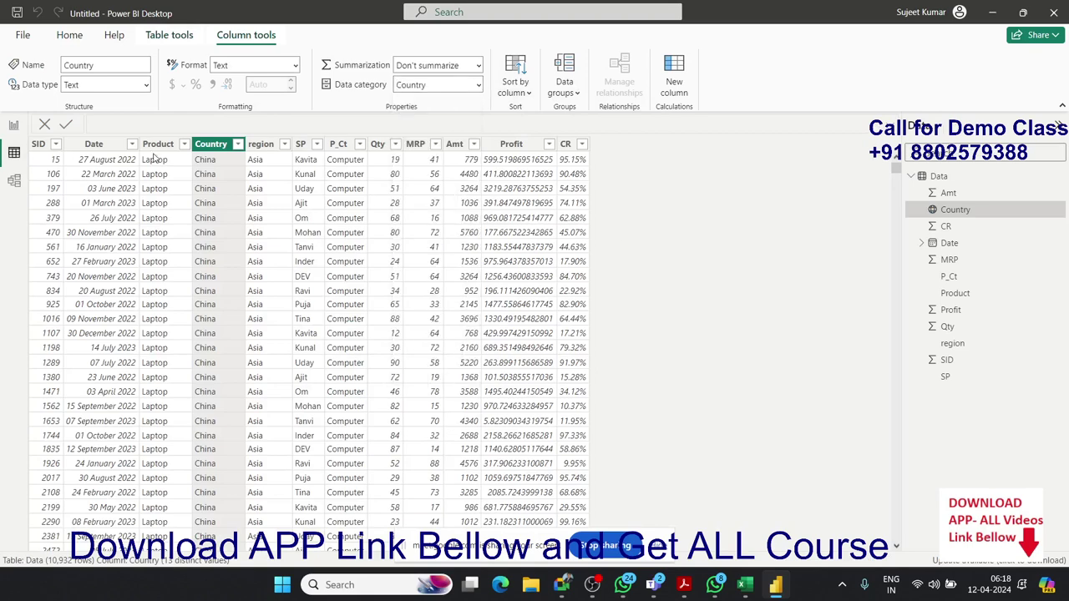
click(14, 126)
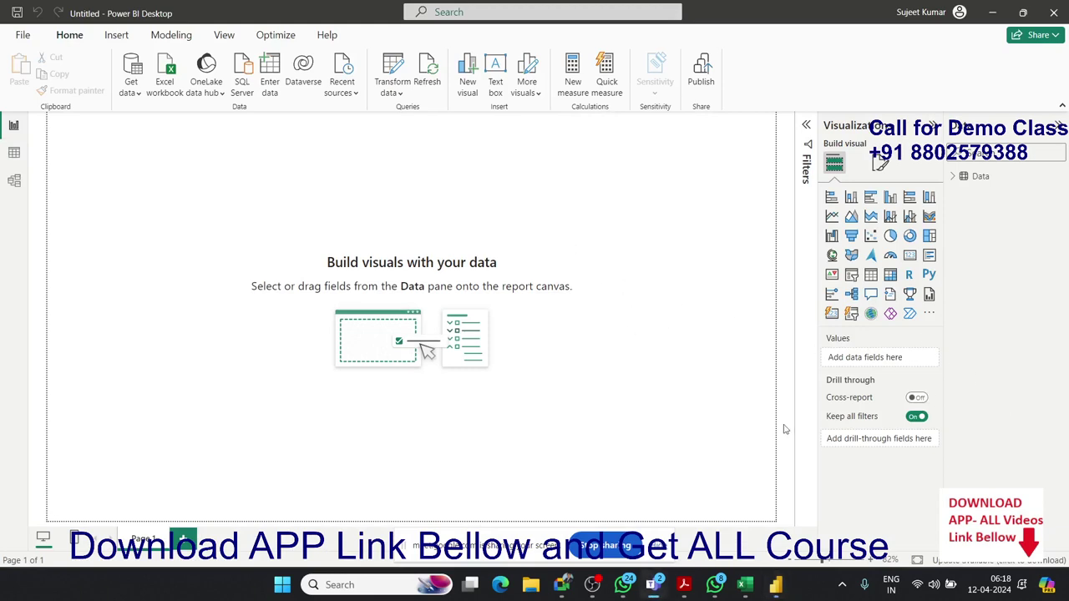
Step: Review the SAD Excel Sales Analysis Dashboard for reference, then return to Power BI
mouse_move(745, 585)
click(785, 526)
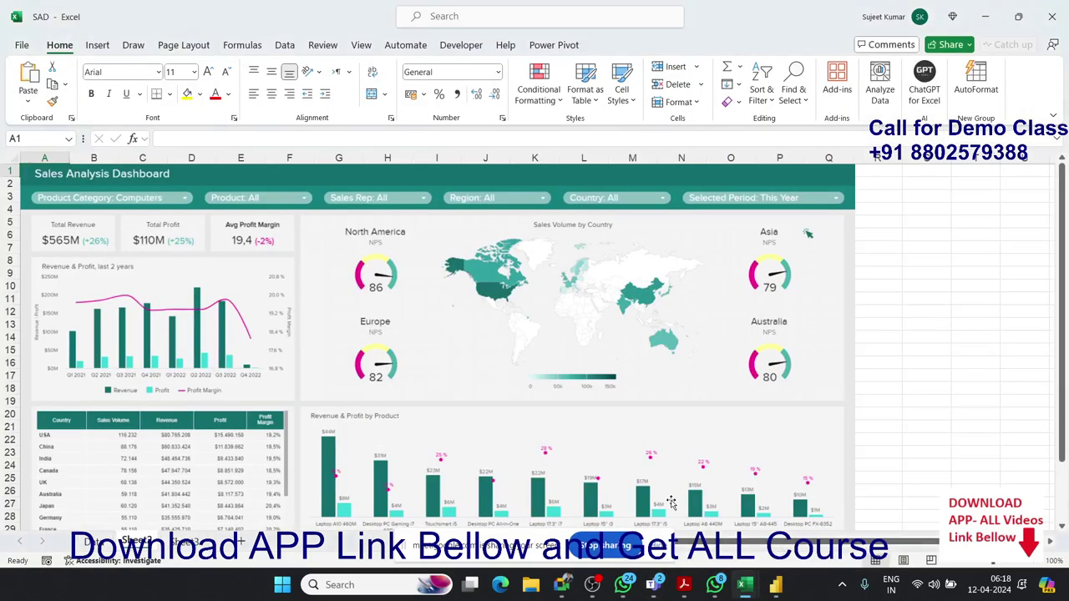
scroll(633, 370, down, 1)
scroll(632, 370, down, 5)
scroll(629, 375, up, 6)
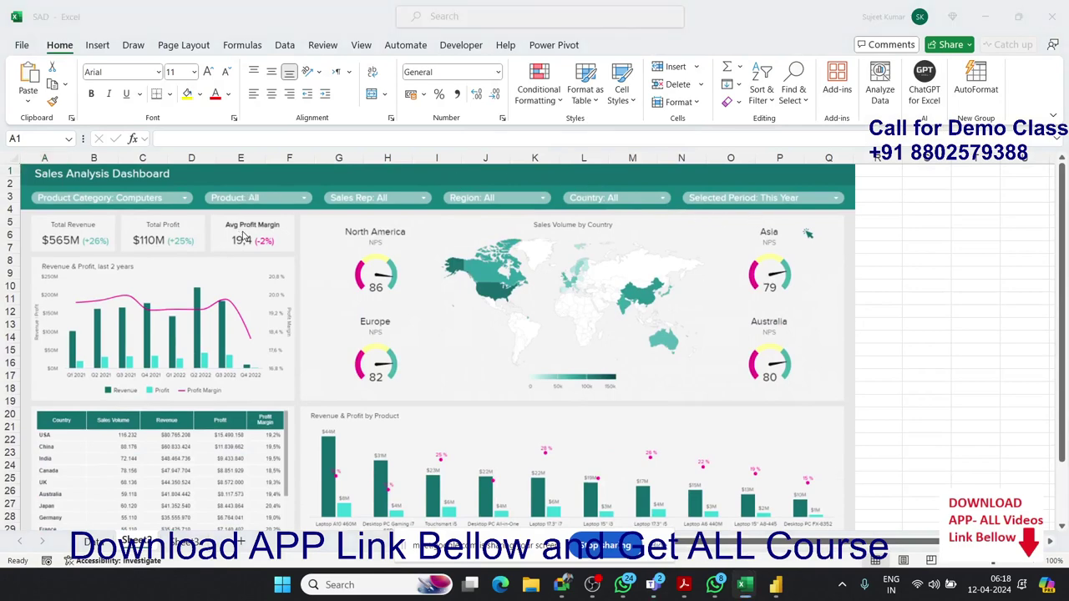
key(alt+Tab)
key(Tab)
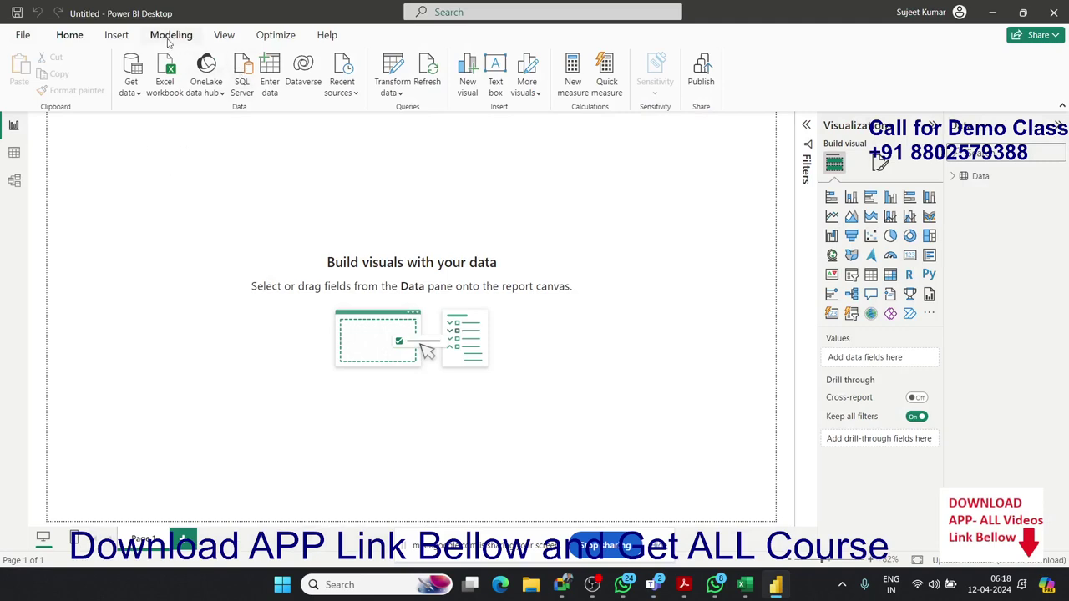
click(116, 34)
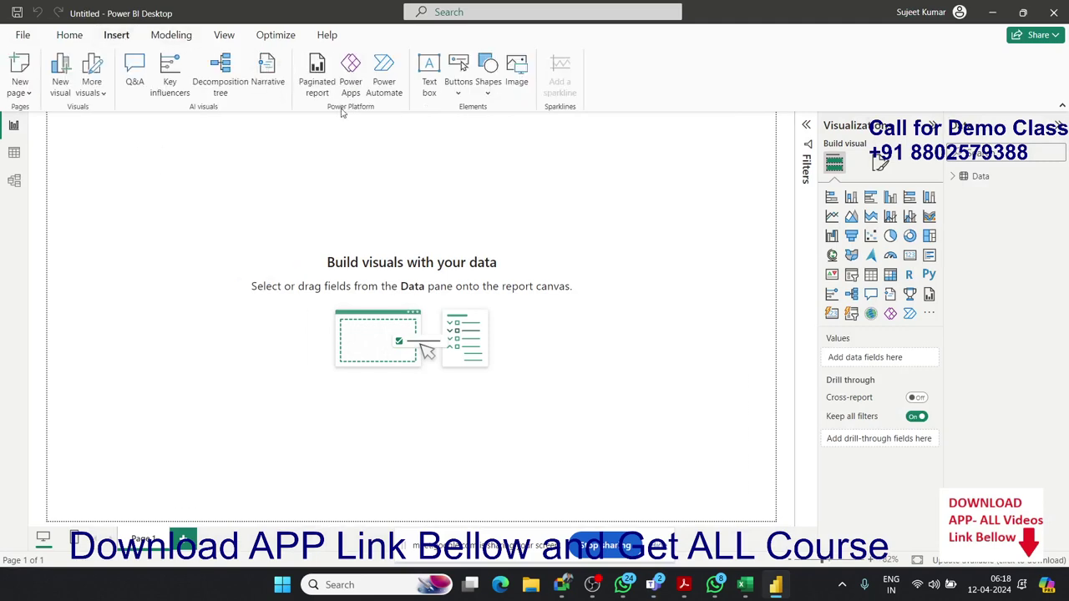
Step: Add a text box stretched into a wide banner across the top of the page
click(69, 34)
click(498, 87)
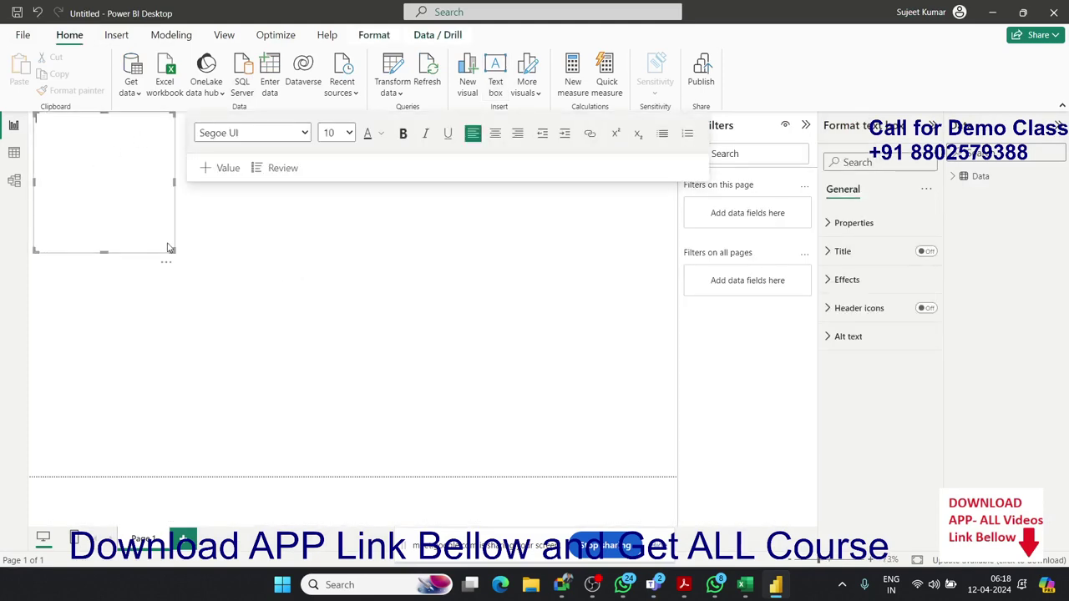
drag(169, 248, 675, 156)
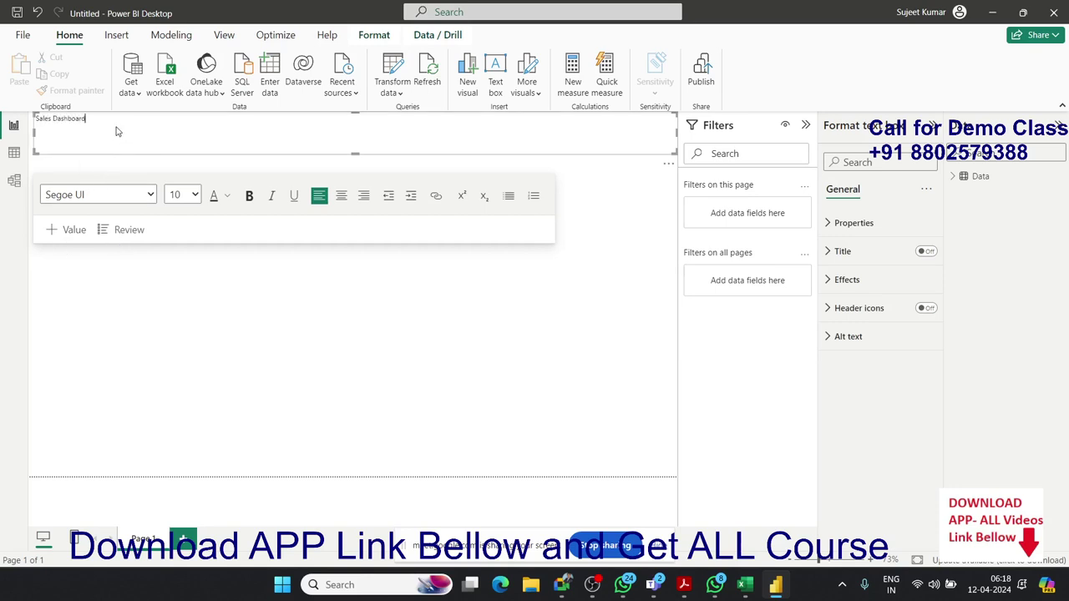
Step: Set the Sales Dashboard title text to font size 24
drag(87, 118, 21, 114)
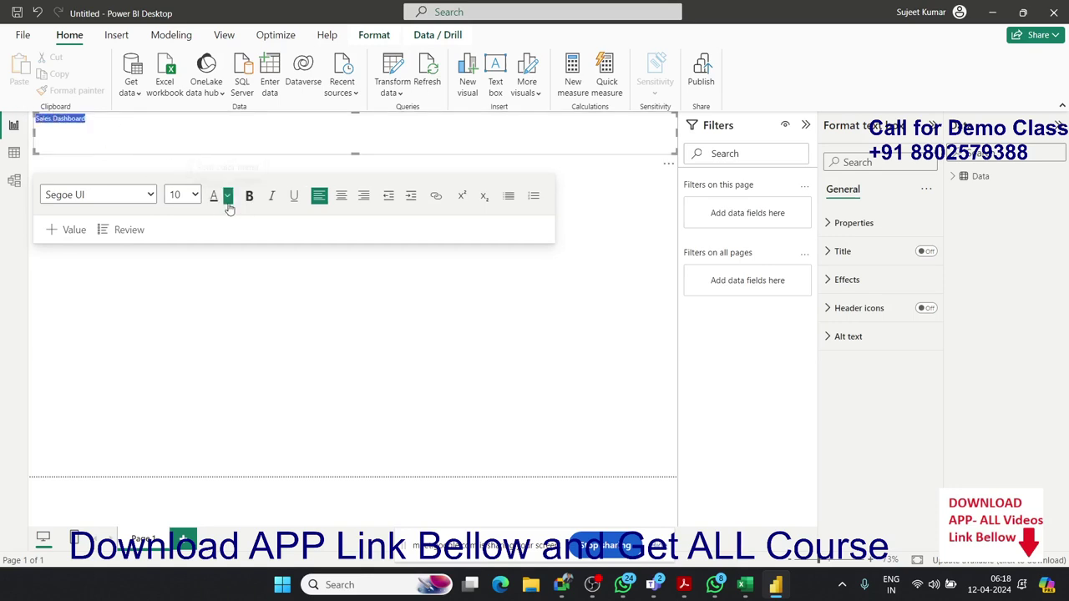
click(191, 195)
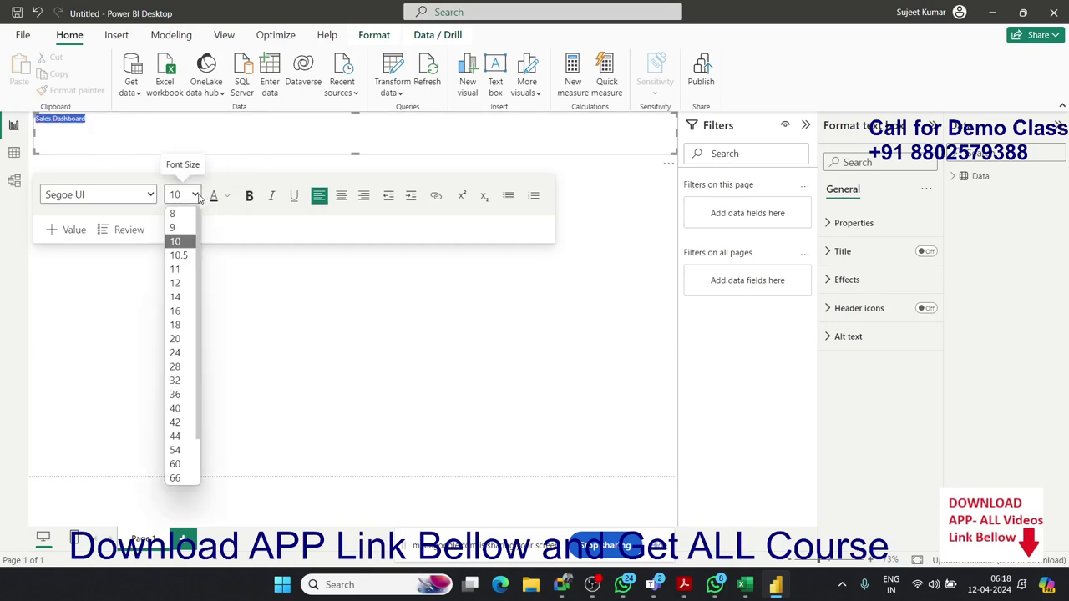
click(189, 311)
click(190, 195)
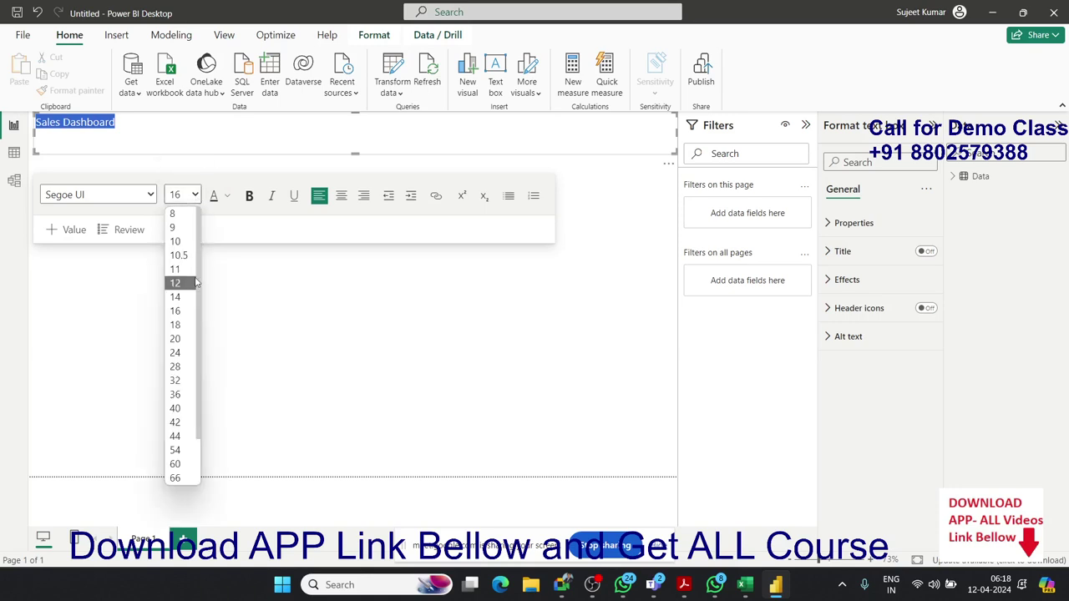
click(179, 366)
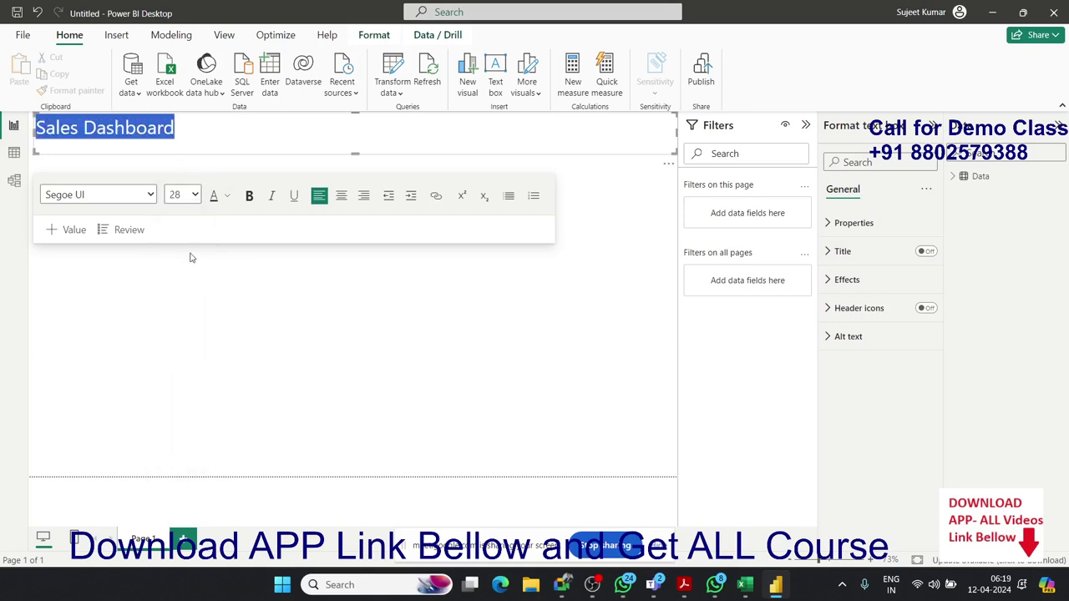
click(182, 132)
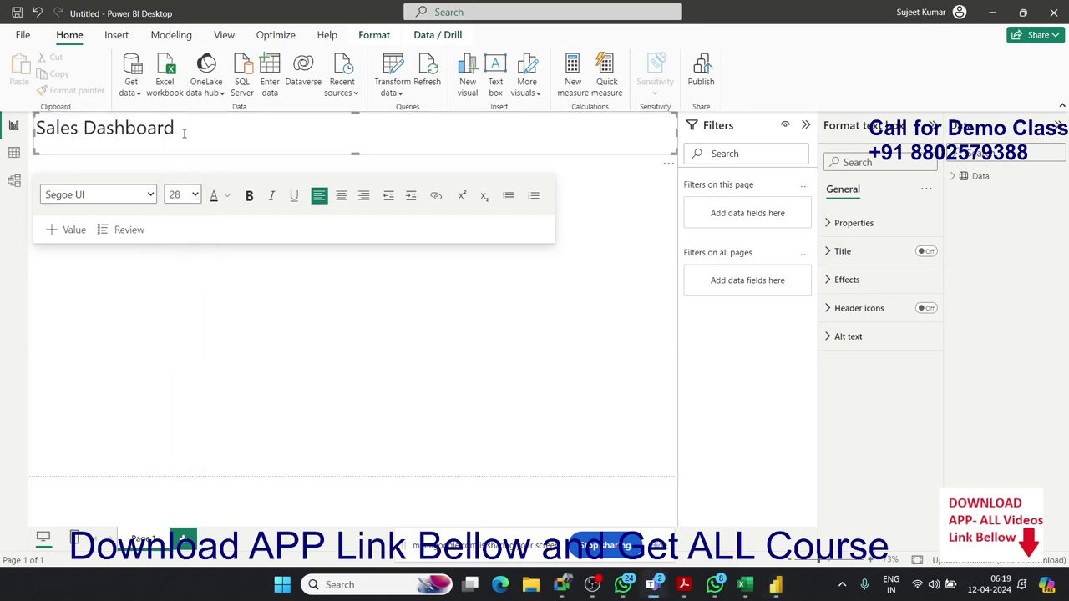
key(alt+Tab)
key(alt+Tab)
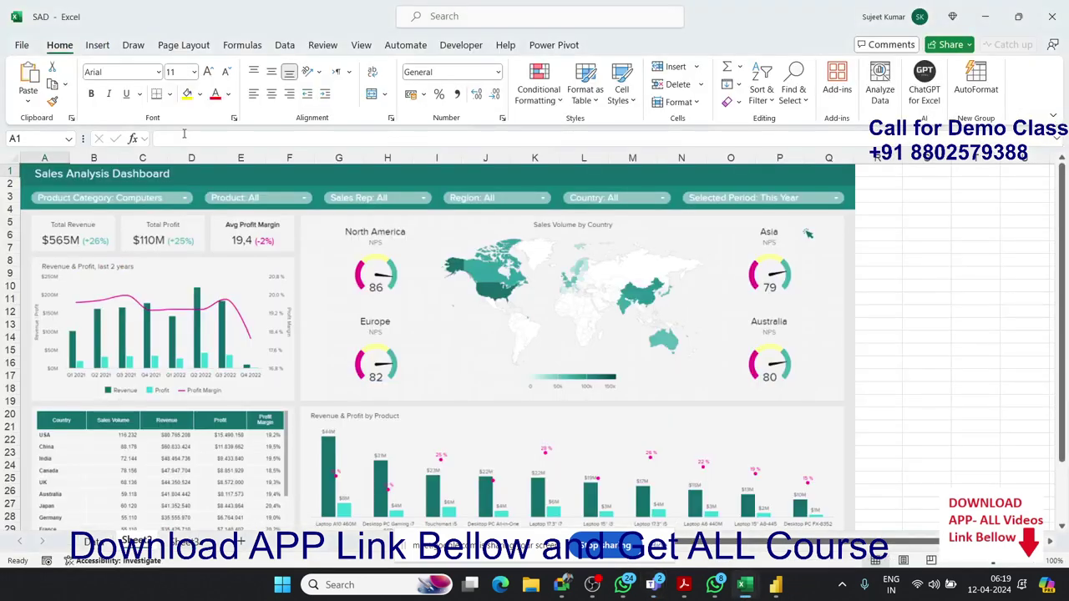
key(alt+Tab)
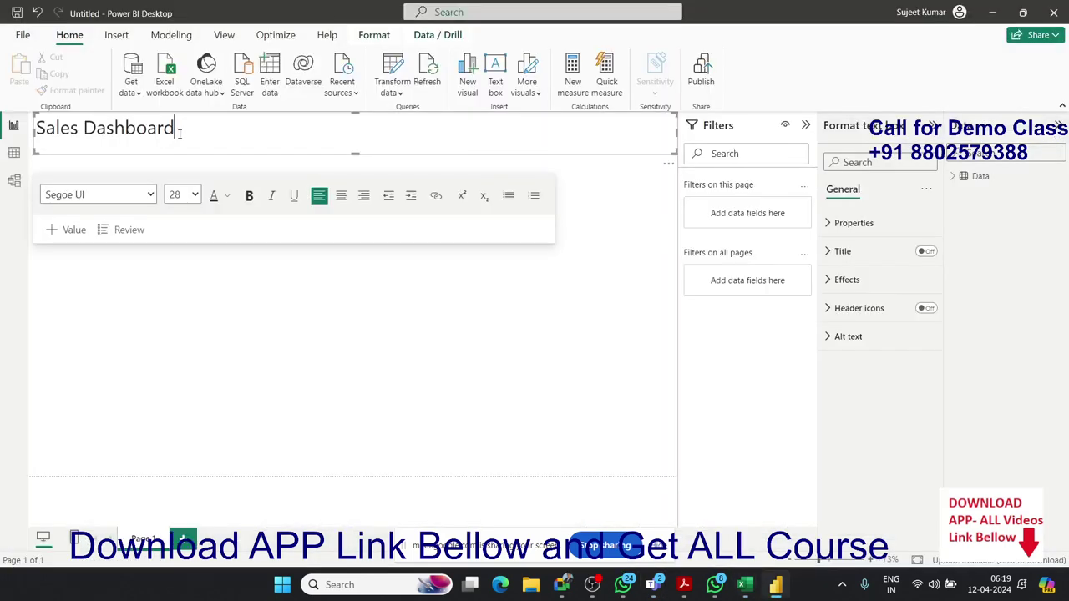
drag(188, 129, 33, 129)
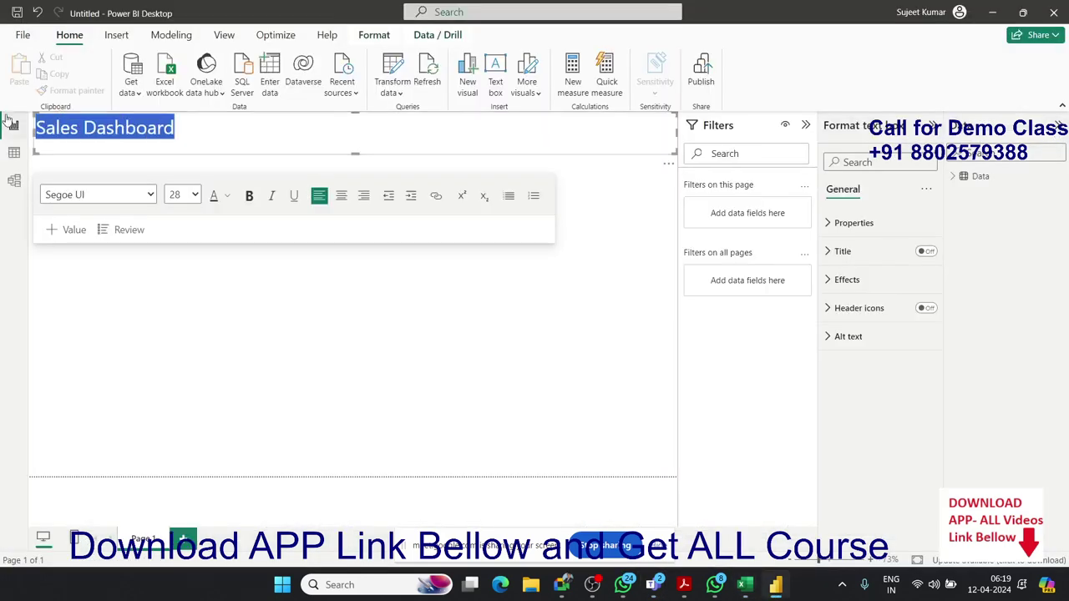
click(195, 200)
click(189, 353)
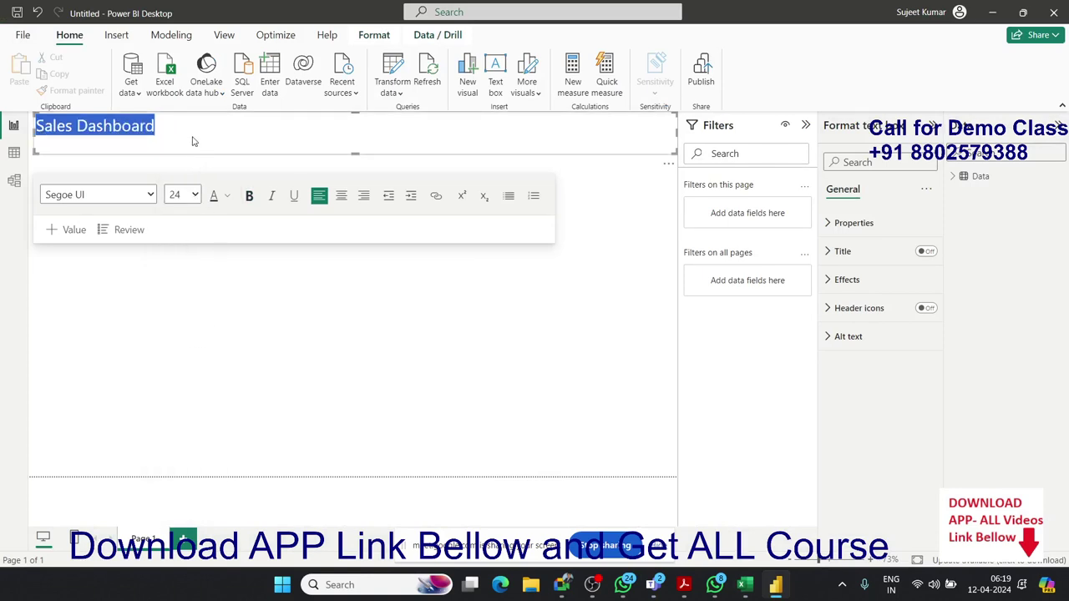
Step: Append 2024 so the title reads Sales Dashboard-2024
click(193, 134)
text(20)
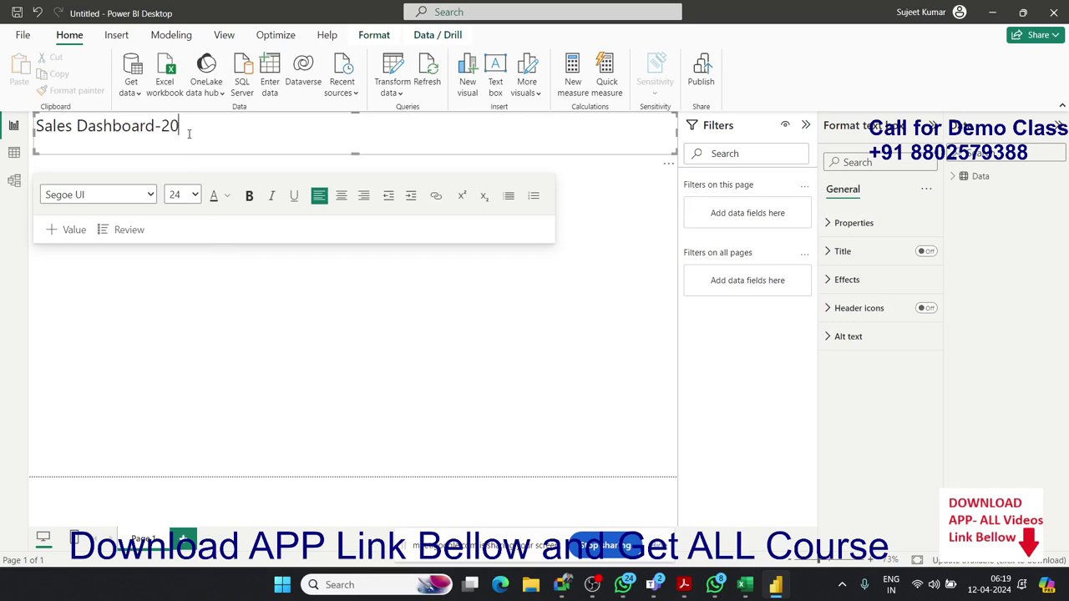
text(24)
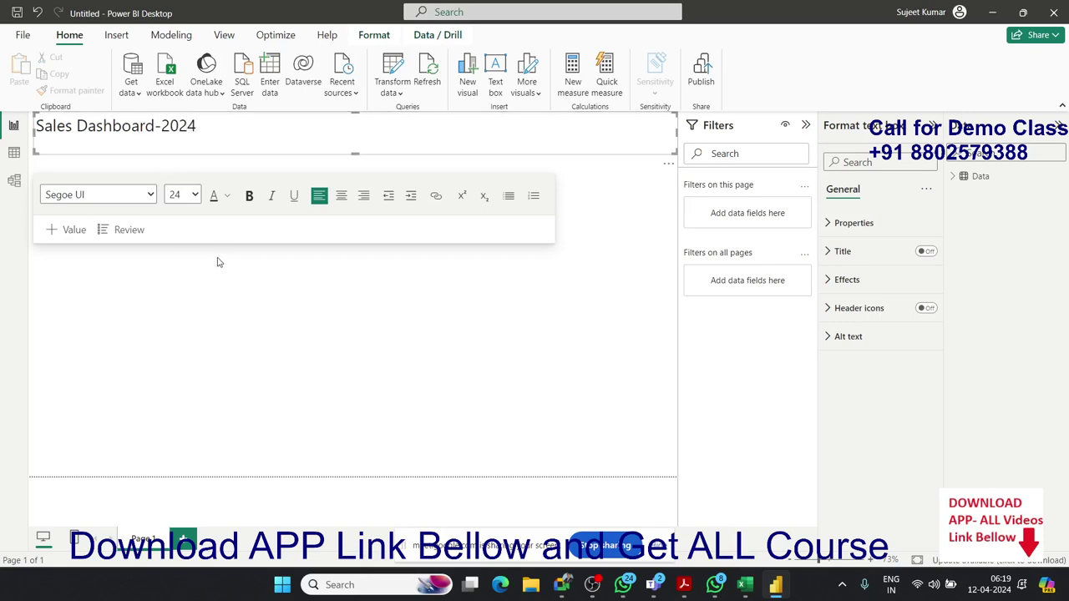
drag(205, 129, 2, 103)
Step: Bold the title and give the text box a deep blue (#3150EA) background
click(249, 195)
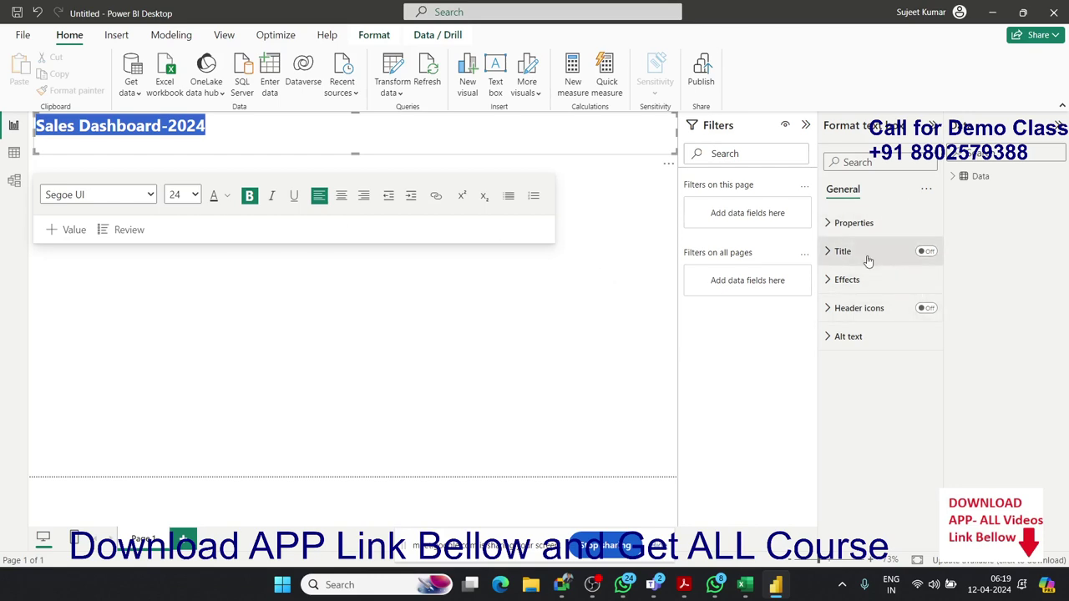
click(847, 280)
scroll(850, 309, down, 1)
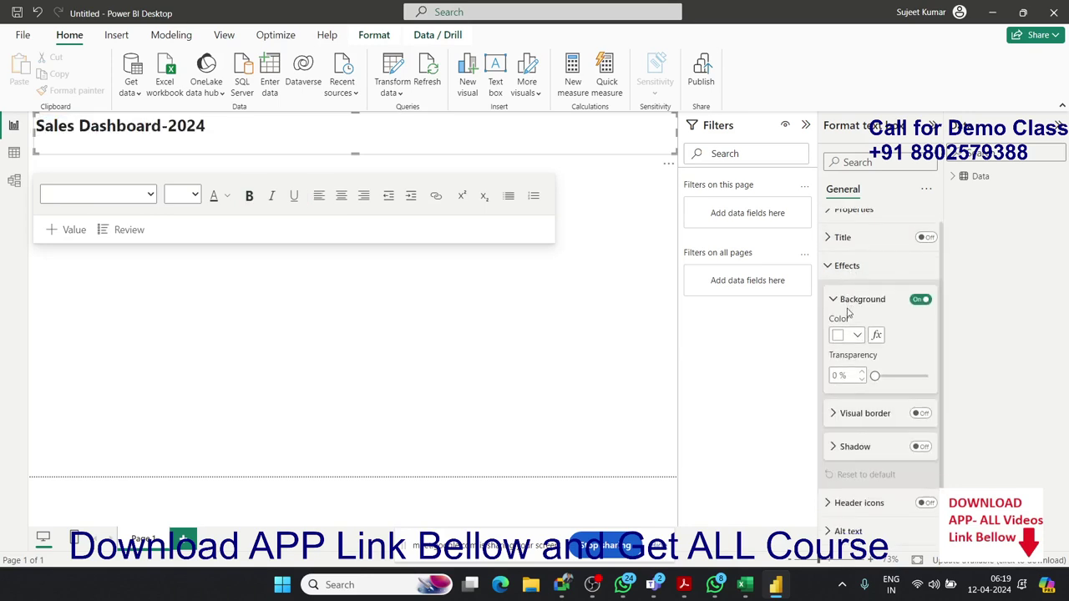
click(856, 336)
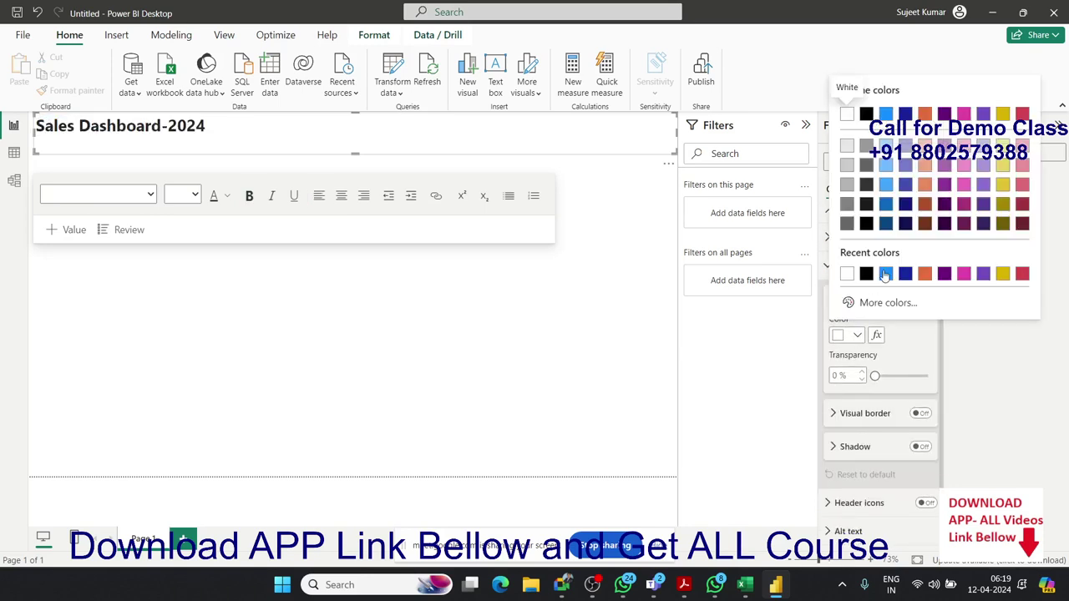
click(884, 302)
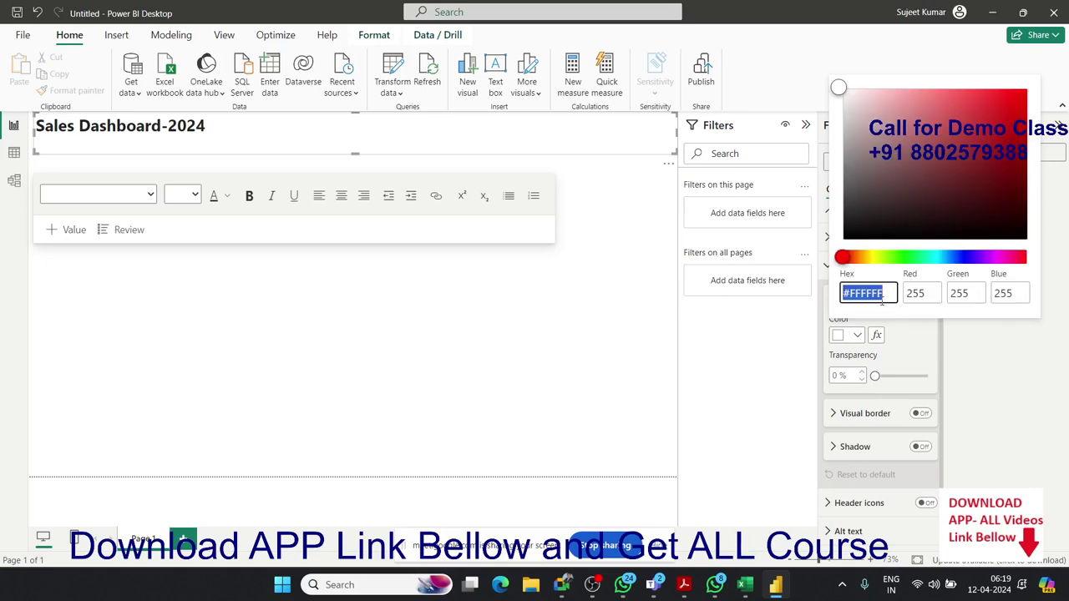
click(961, 259)
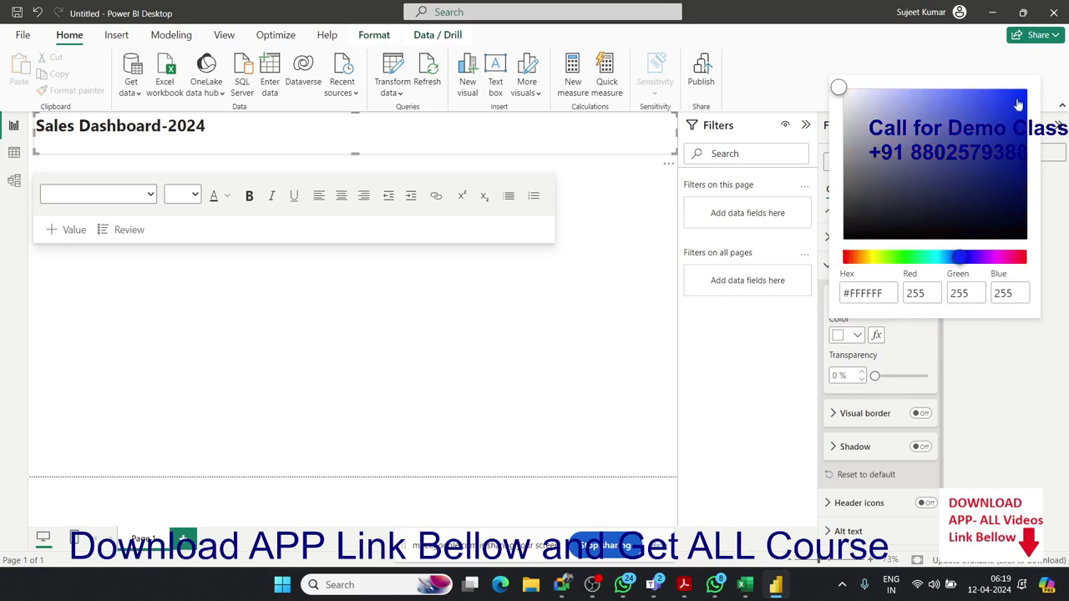
click(975, 89)
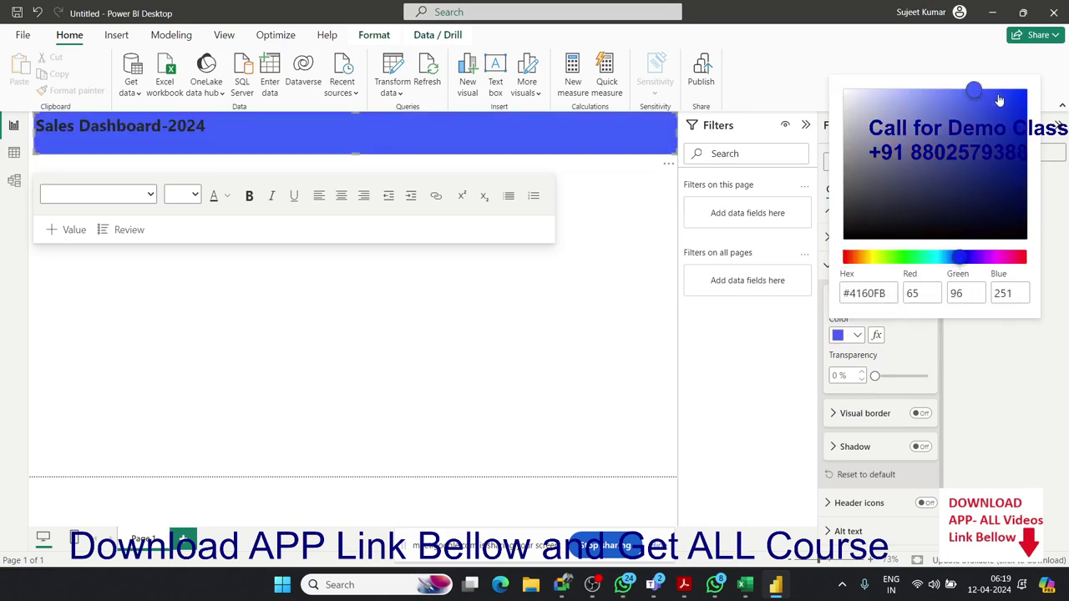
drag(1000, 101, 989, 107)
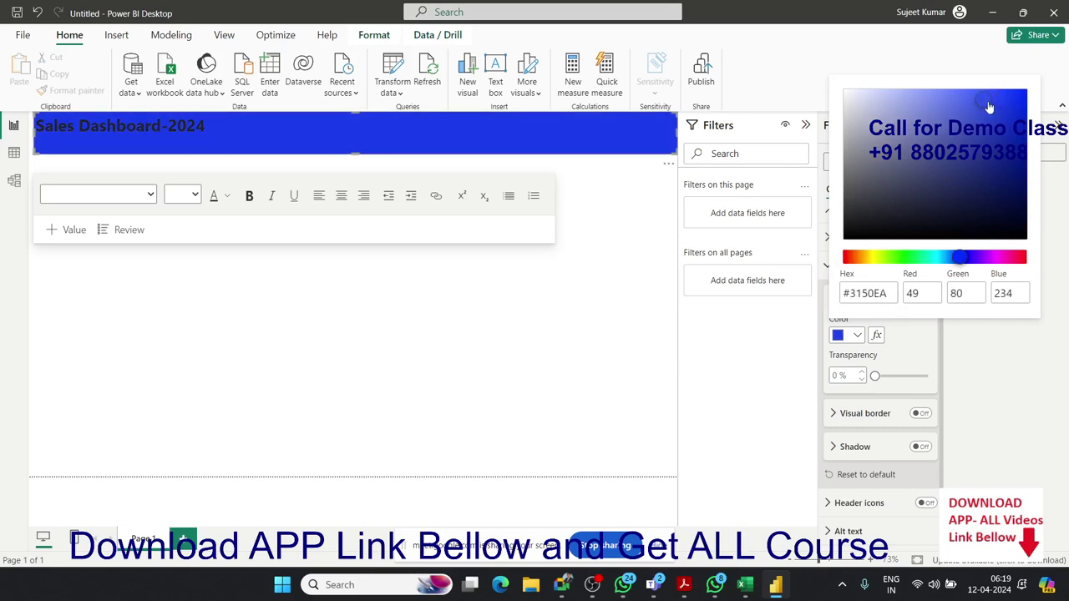
click(275, 124)
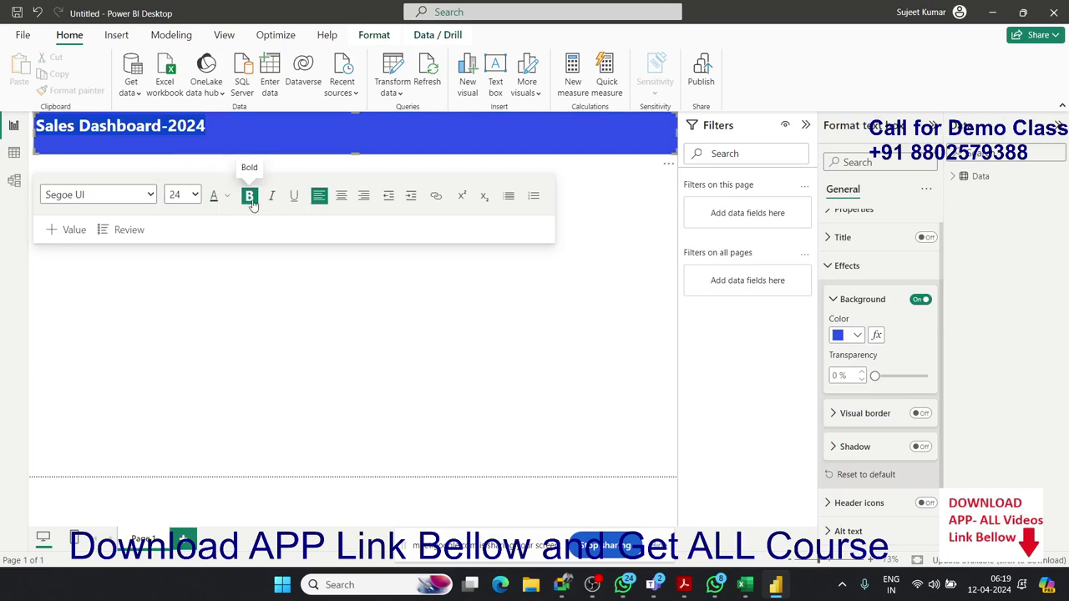
Step: Make the title text white
click(227, 196)
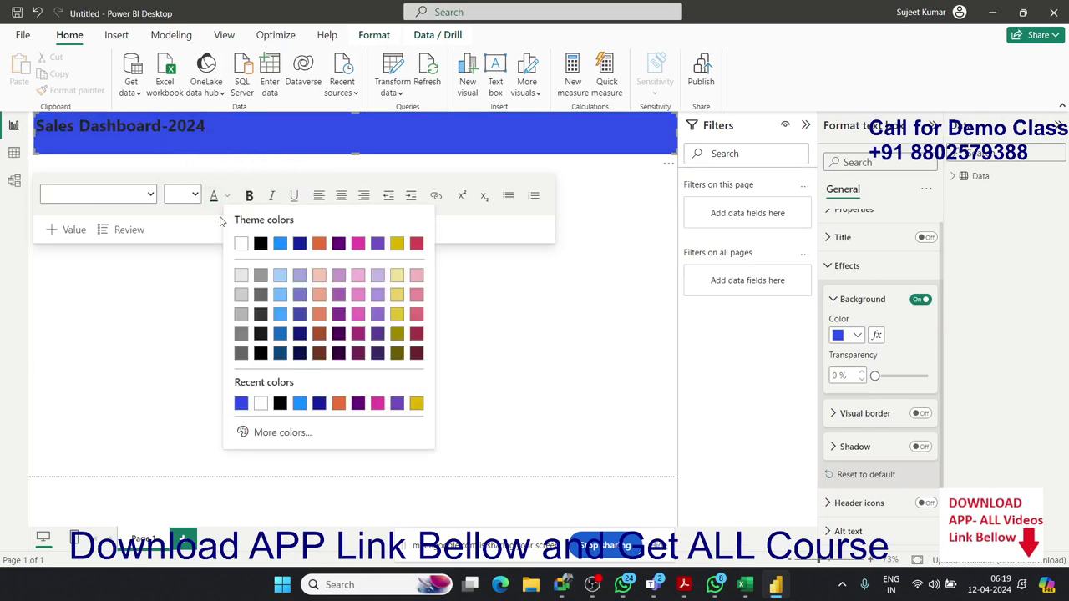
click(241, 243)
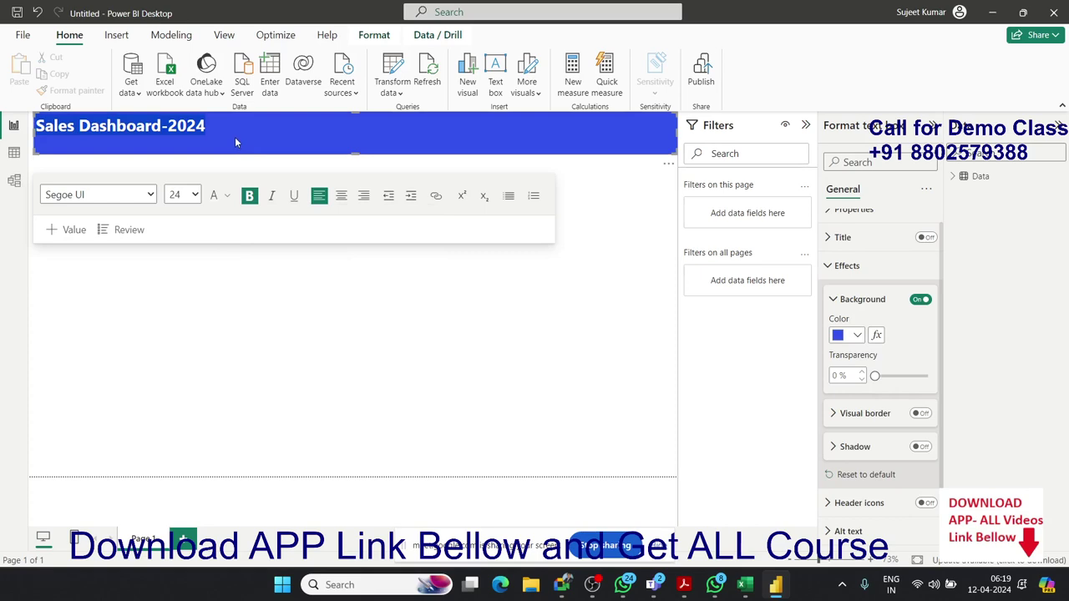
click(249, 270)
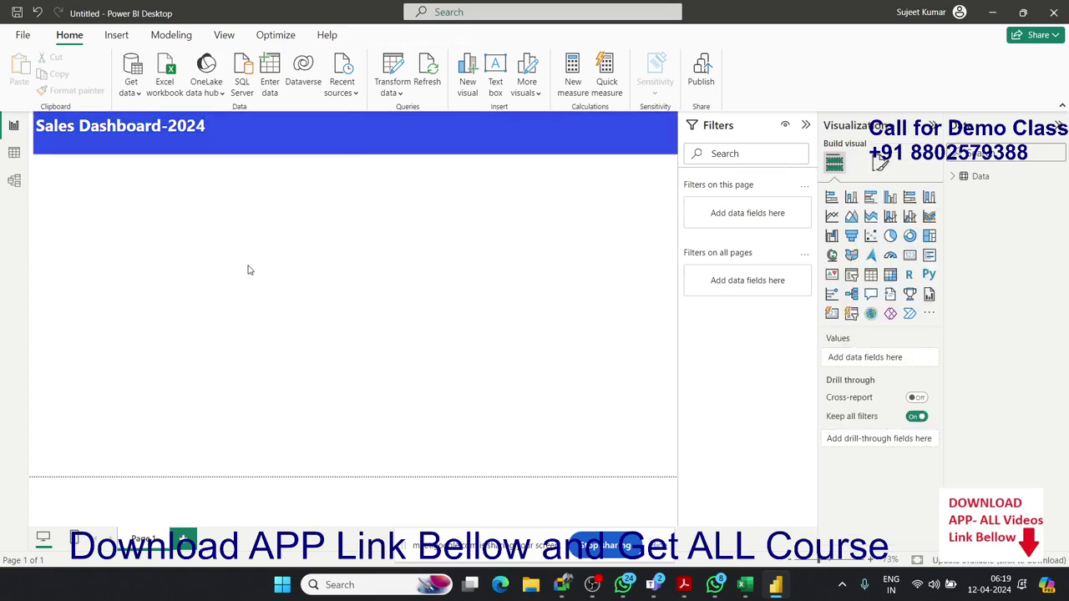
Step: Select the title box and open its custom background colour picker, checking the Excel reference
key(alt+Tab)
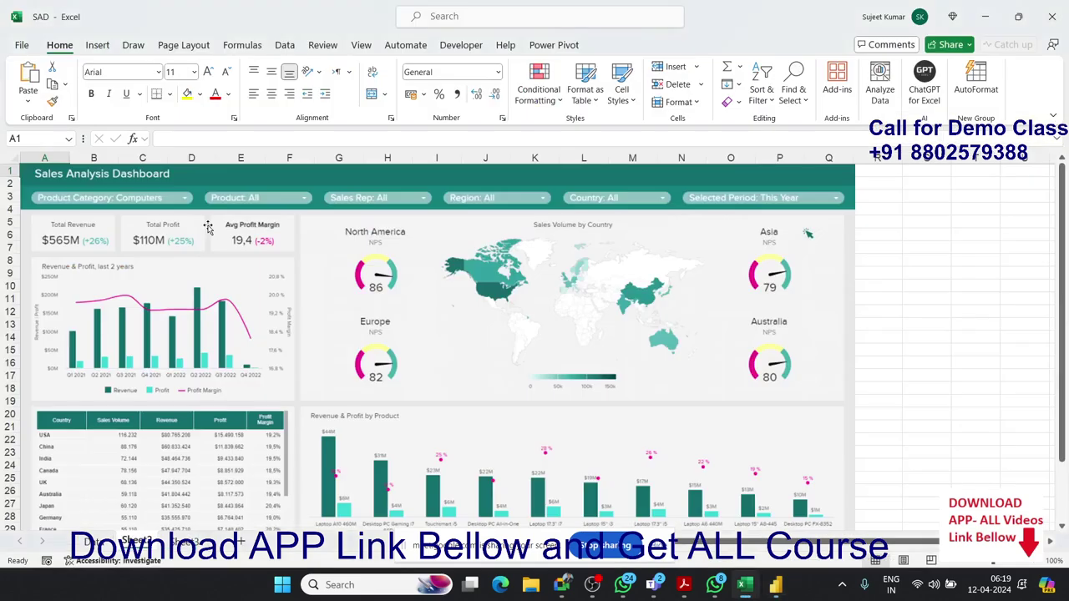
key(alt+Tab)
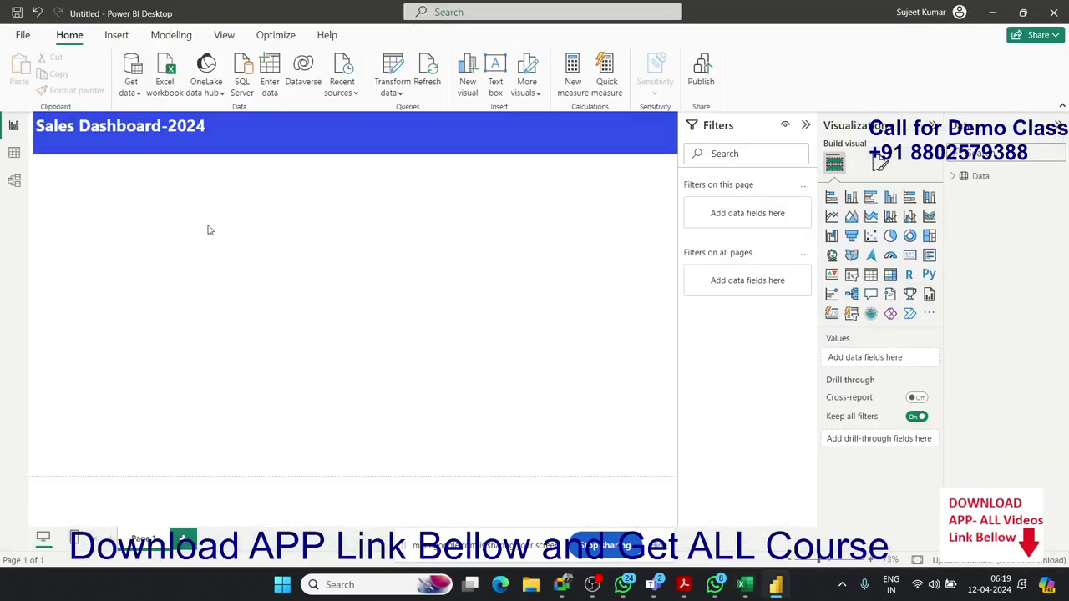
click(283, 158)
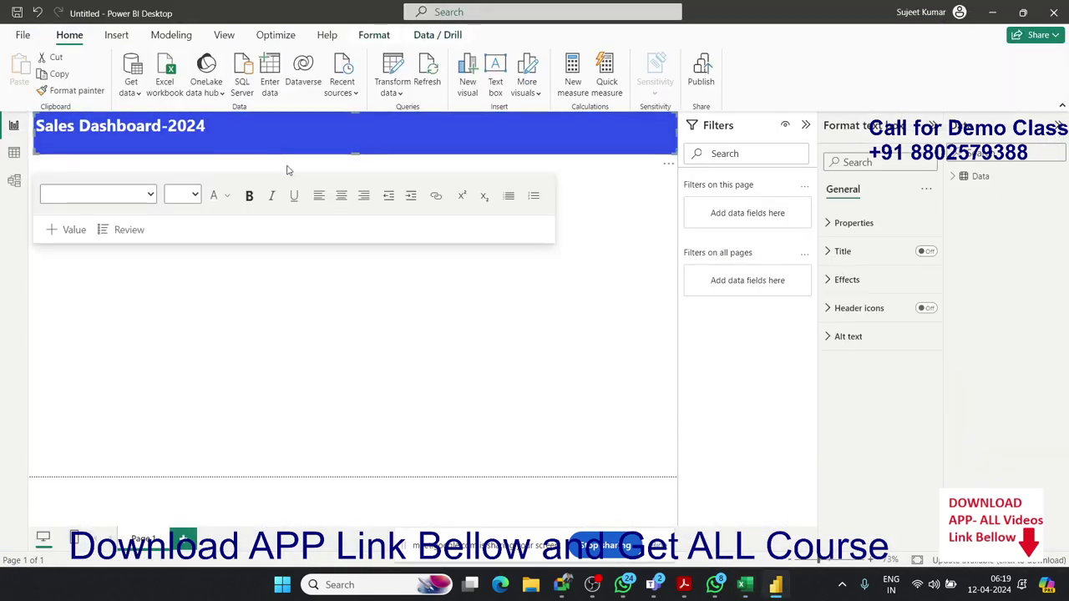
key(alt+Tab)
key(alt+Tab)
click(269, 148)
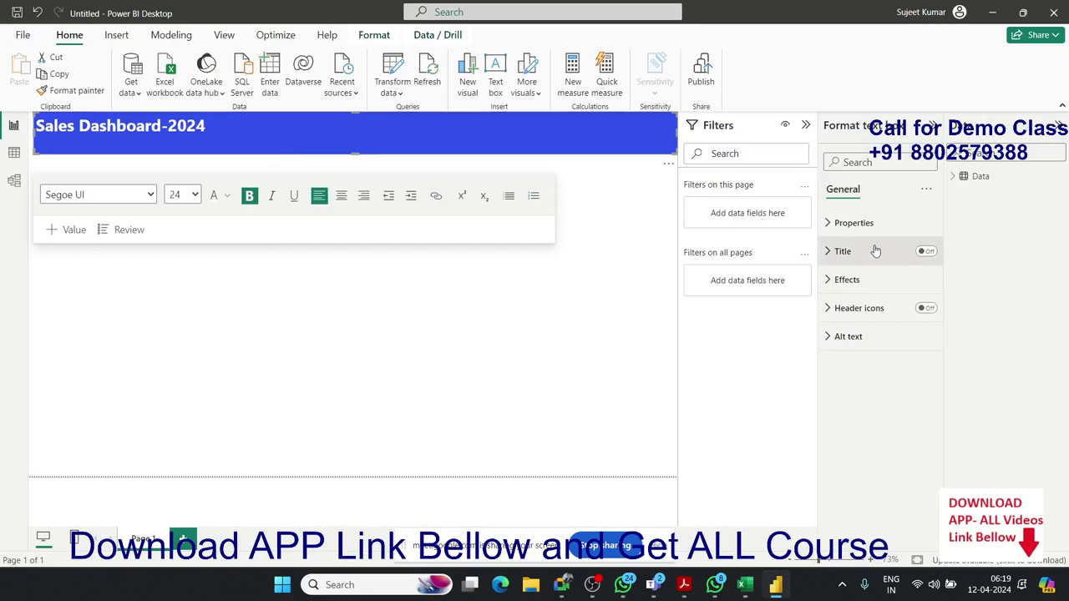
click(831, 279)
scroll(831, 269, down, 1)
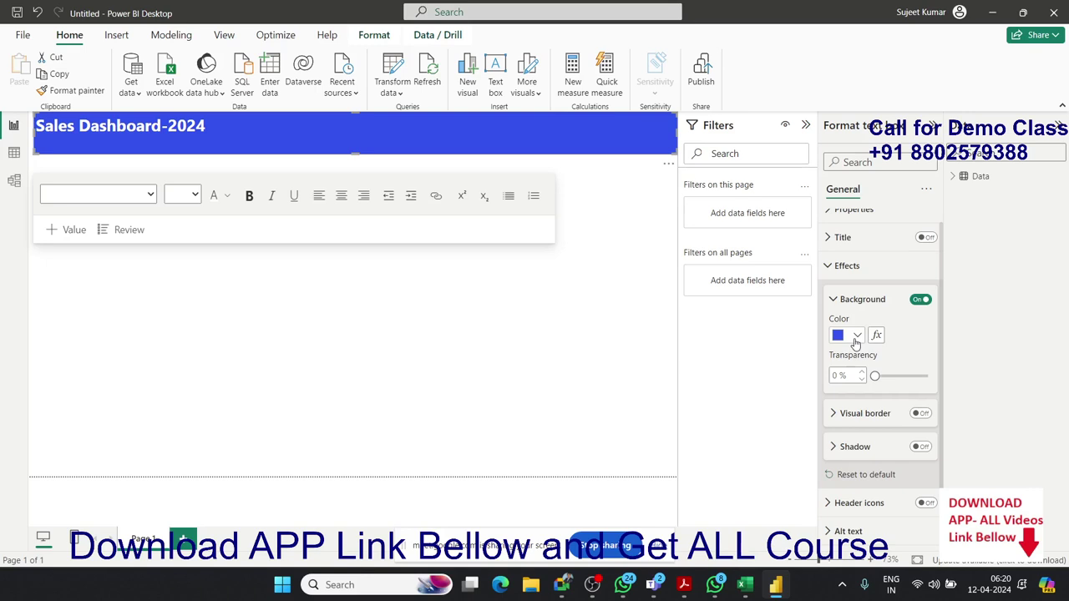
click(856, 337)
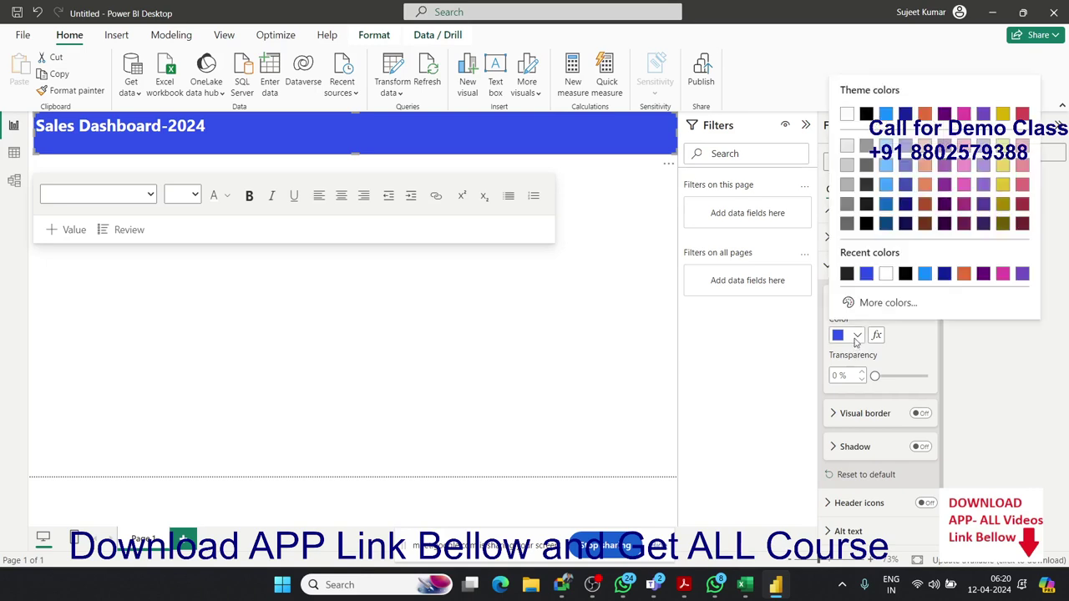
click(869, 303)
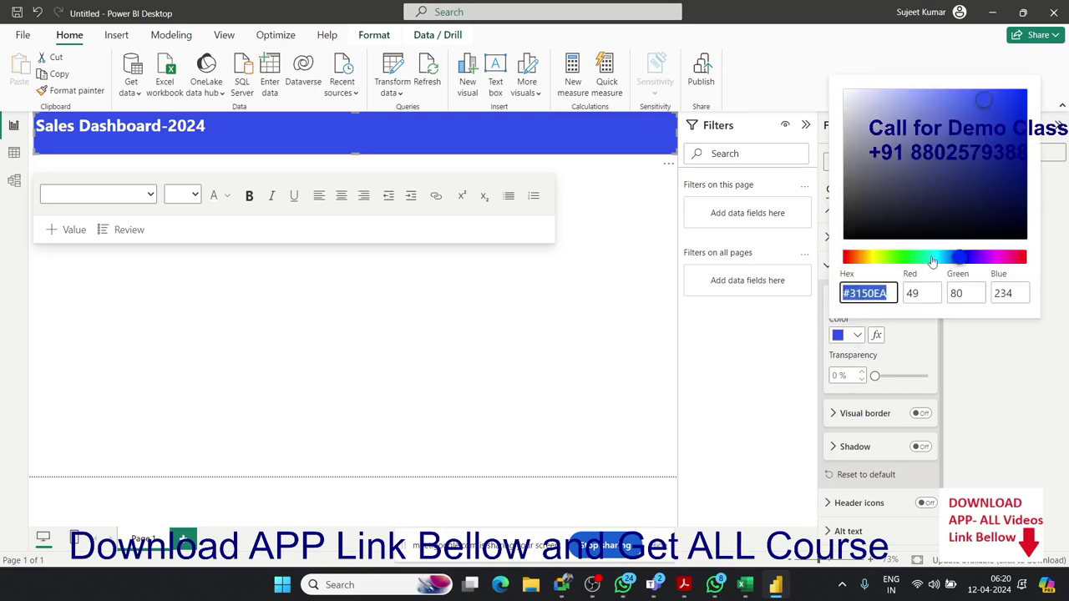
Step: Shift the banner background to sky blue (#30A0EA) and select the Excel dashboard picture
mouse_move(936, 259)
mouse_down()
mouse_move(915, 261)
mouse_move(929, 263)
mouse_up()
key(alt+Tab)
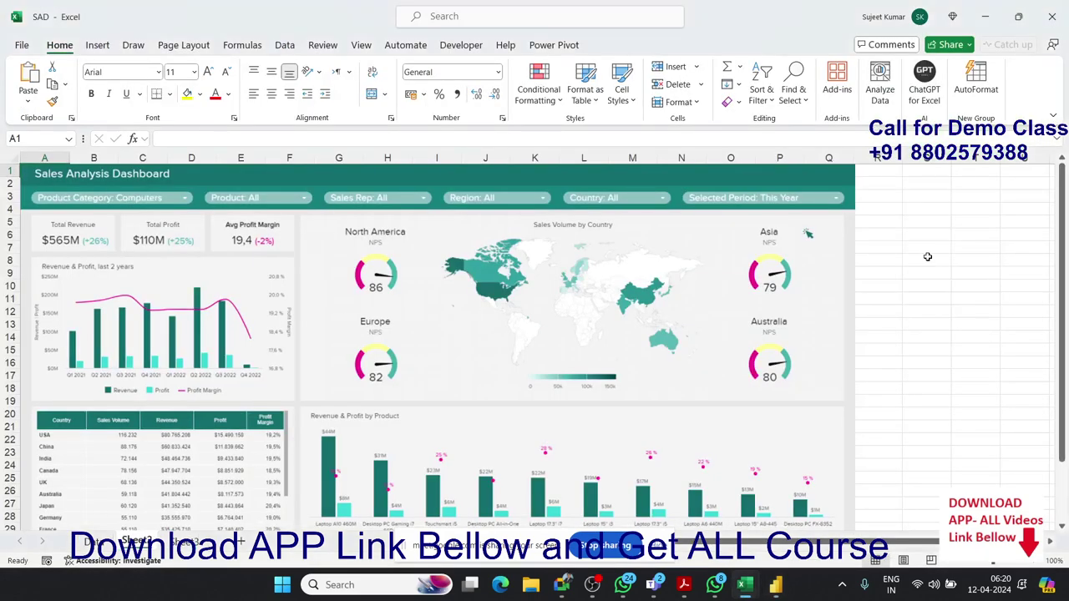
key(alt+Tab)
drag(929, 262, 949, 264)
click(982, 264)
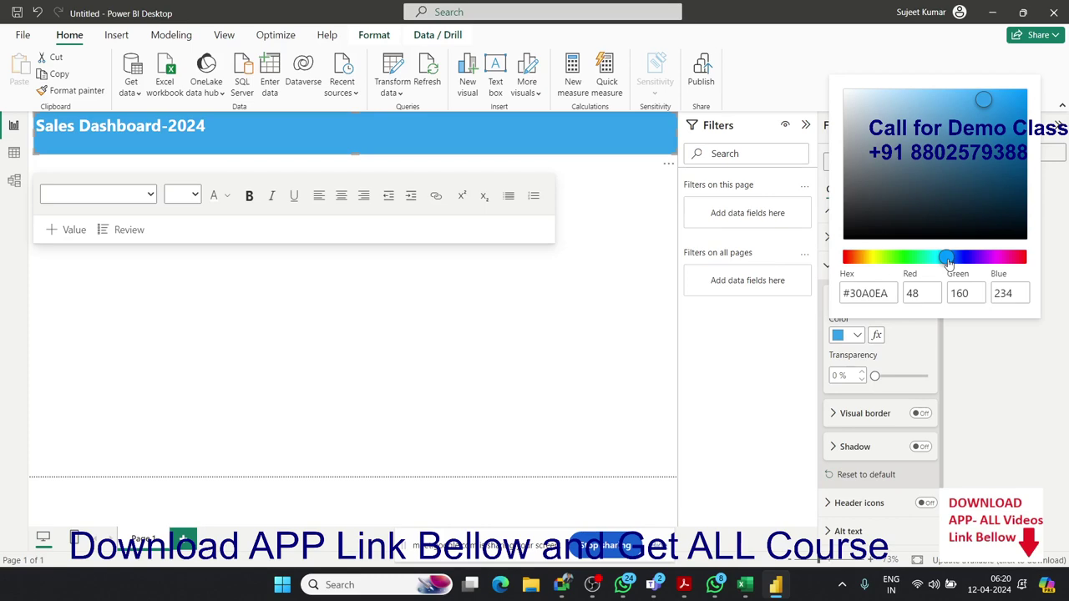
key(alt+Tab)
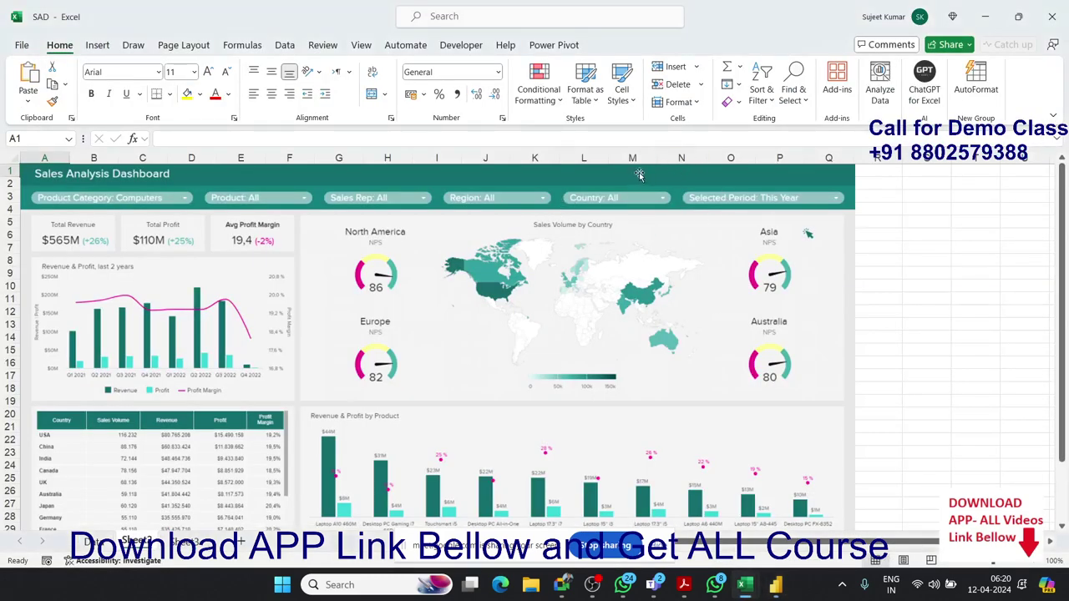
click(644, 174)
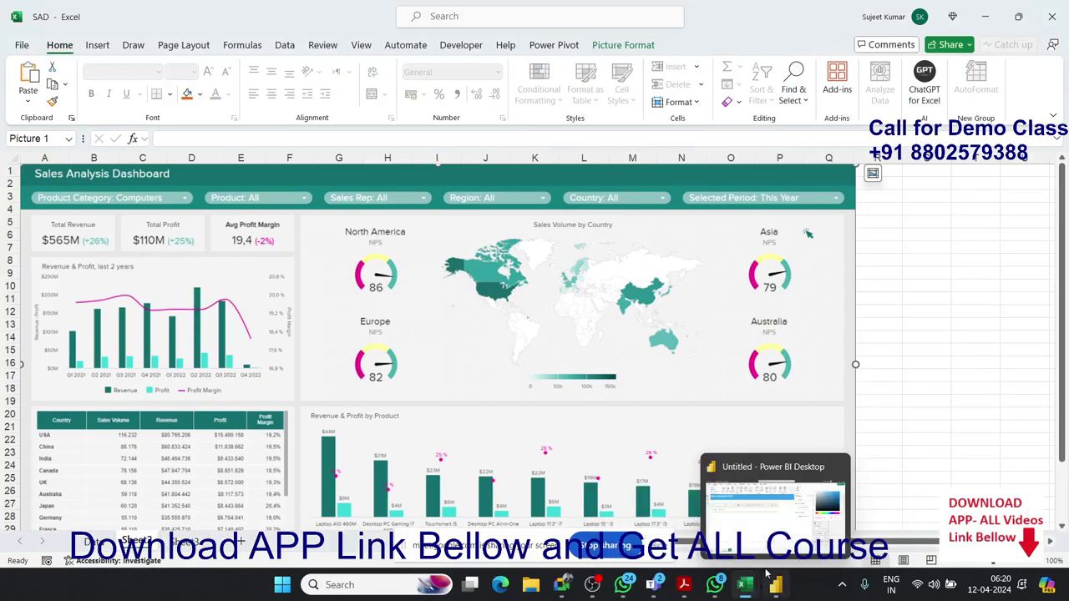
Step: Paste the dashboard into Paint and sample its header teal: #136E6D (RGB 19, 110, 109)
key(super)
text(pai)
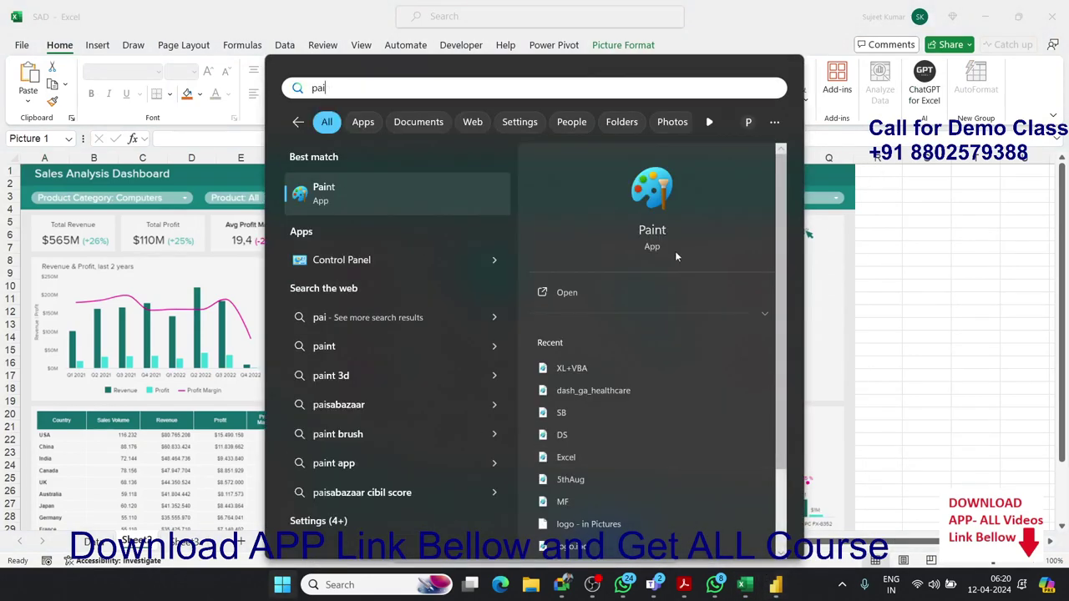
key(Return)
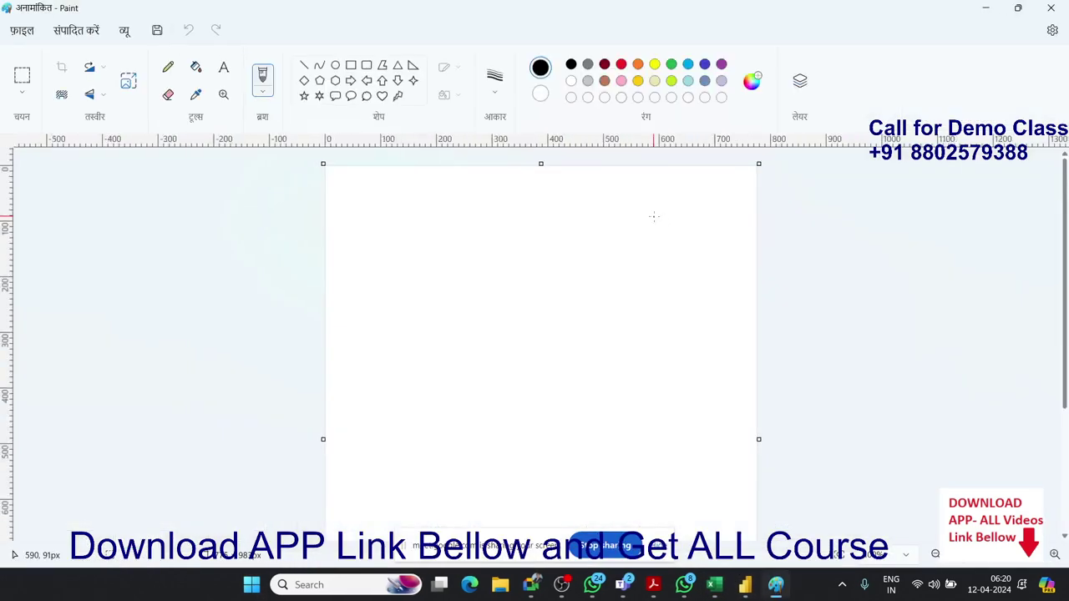
key(ctrl+v)
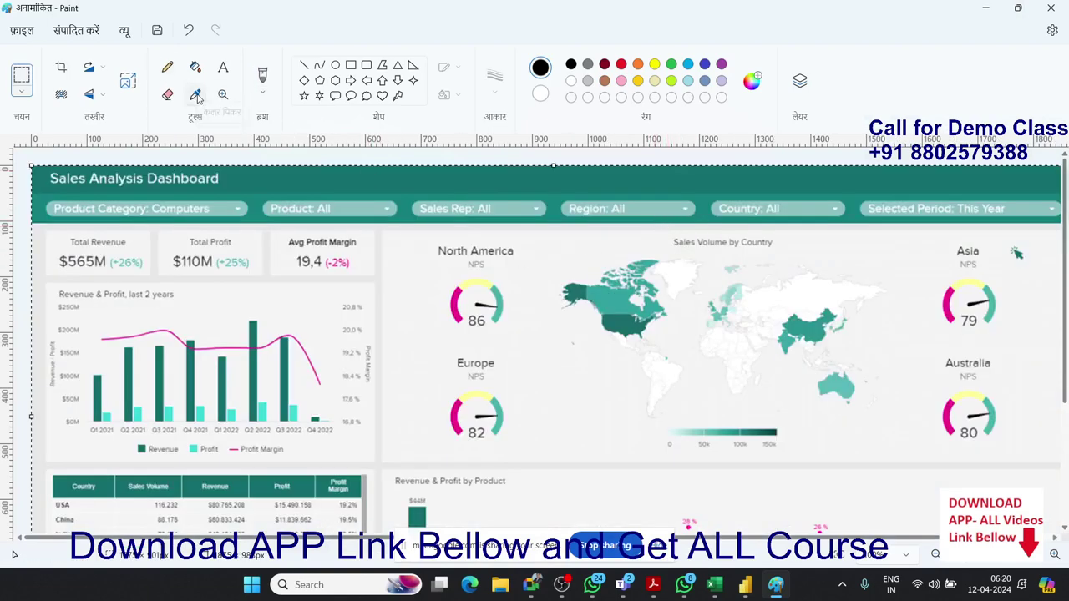
click(196, 96)
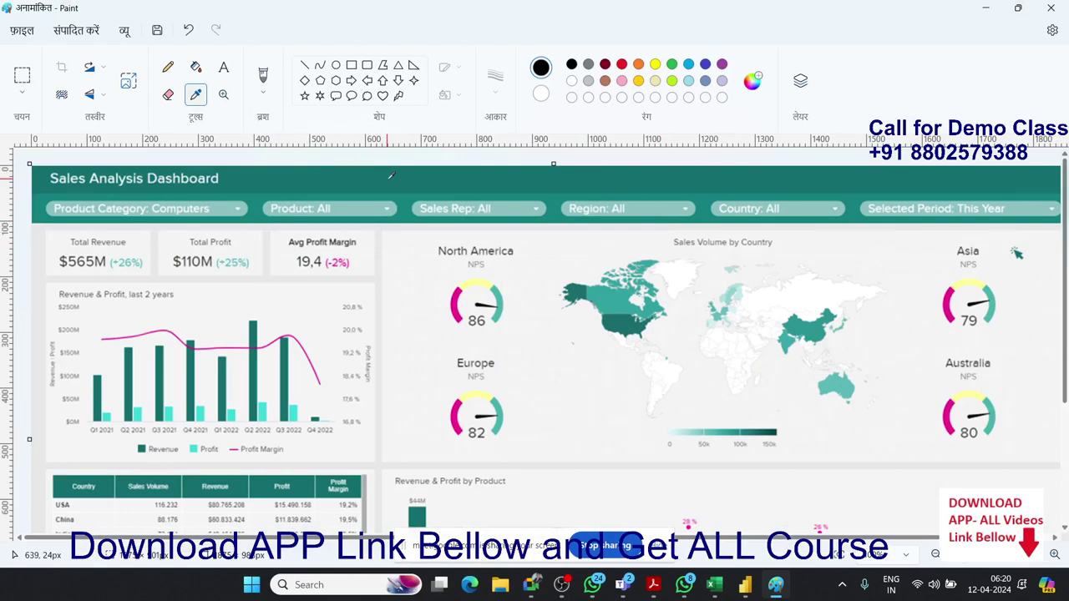
click(390, 175)
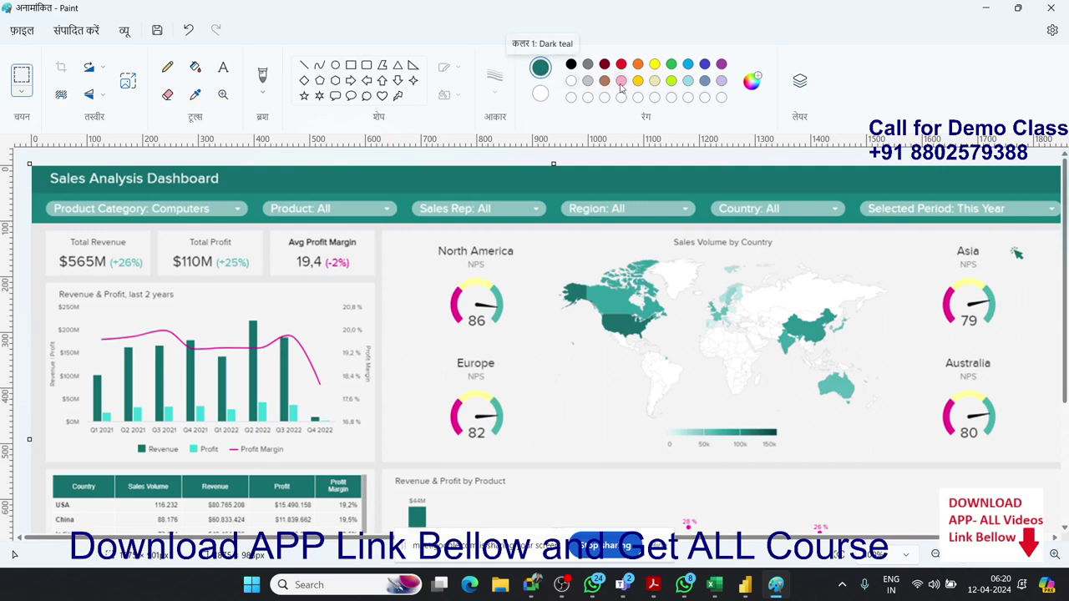
click(751, 83)
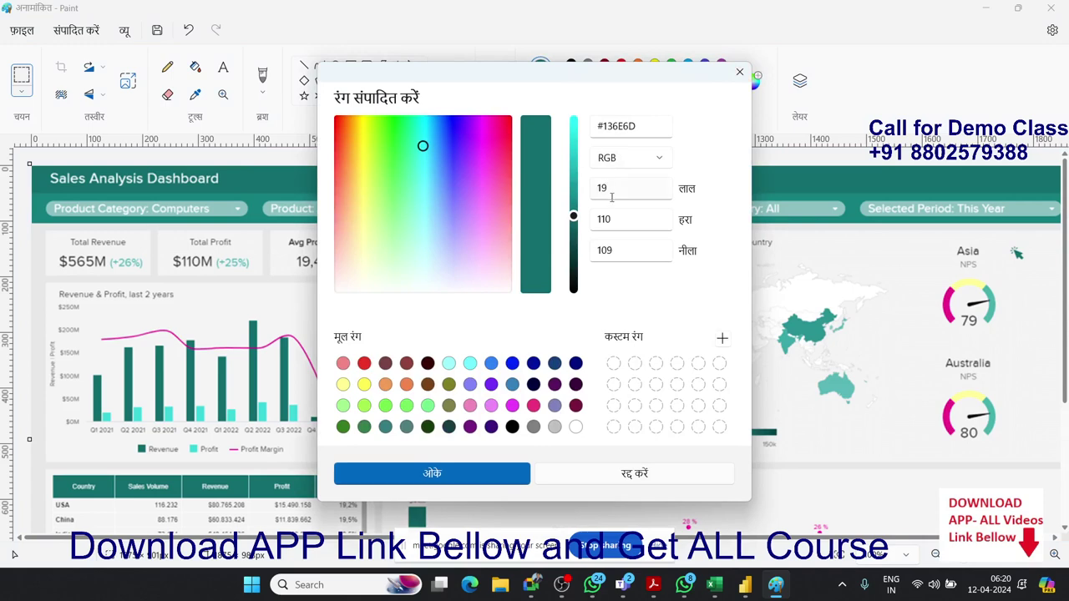
Step: Set the title banner background to dark teal, Red 19, Green 110, Blue 109
key(alt+Tab)
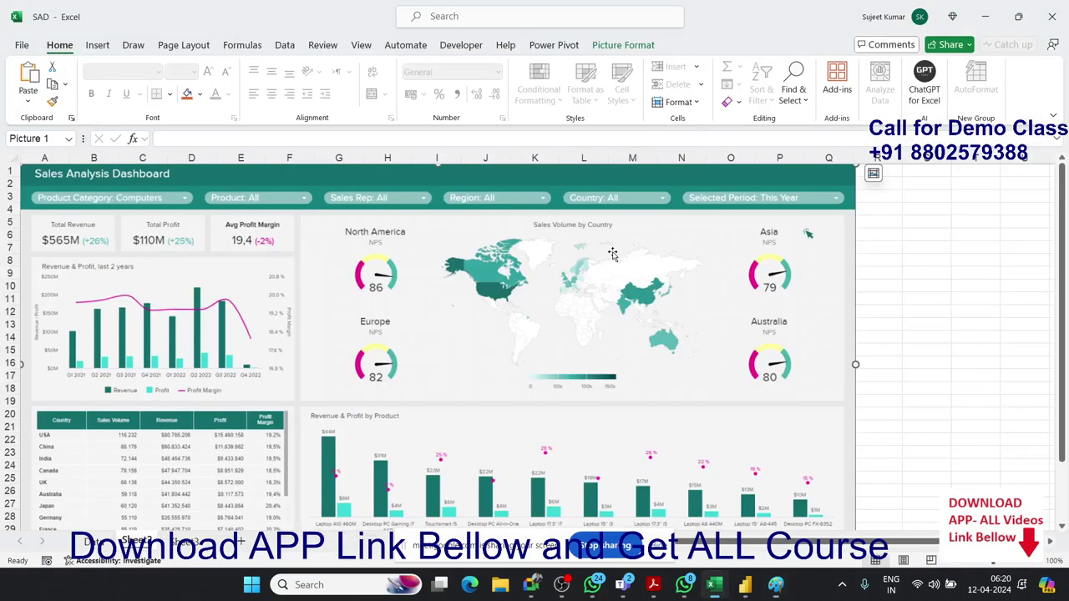
key(alt+Tab)
key(alt+Tab)
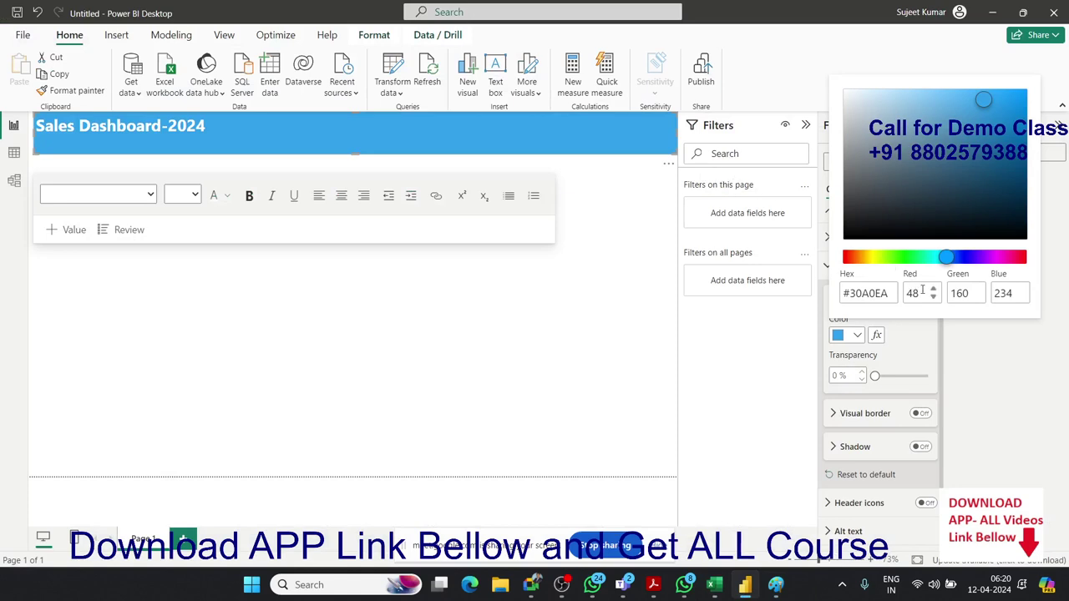
click(922, 292)
key(BackSpace)
key(BackSpace)
text(0)
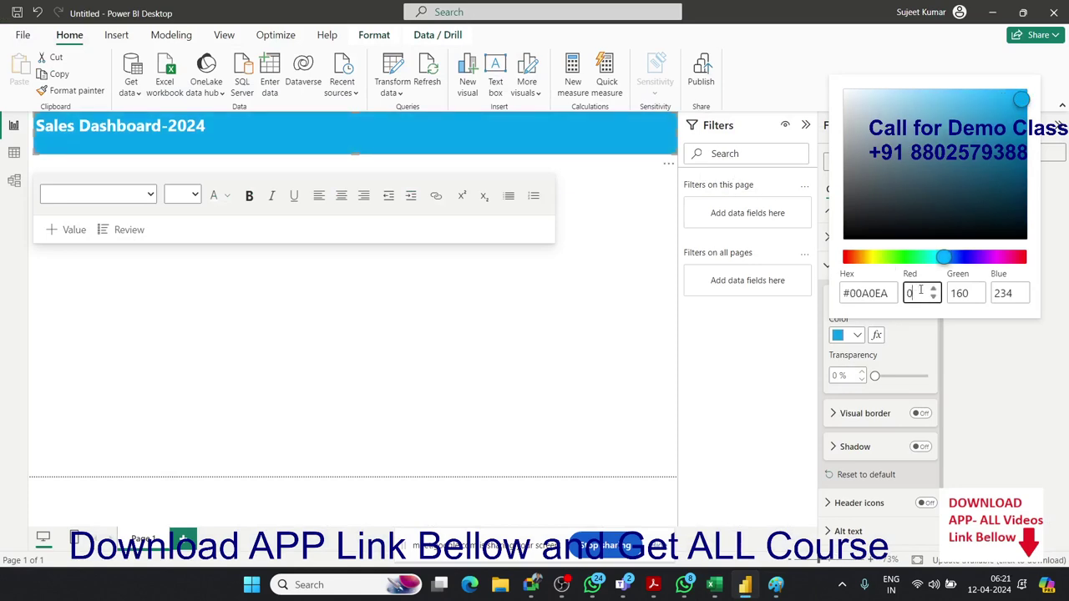
text(19)
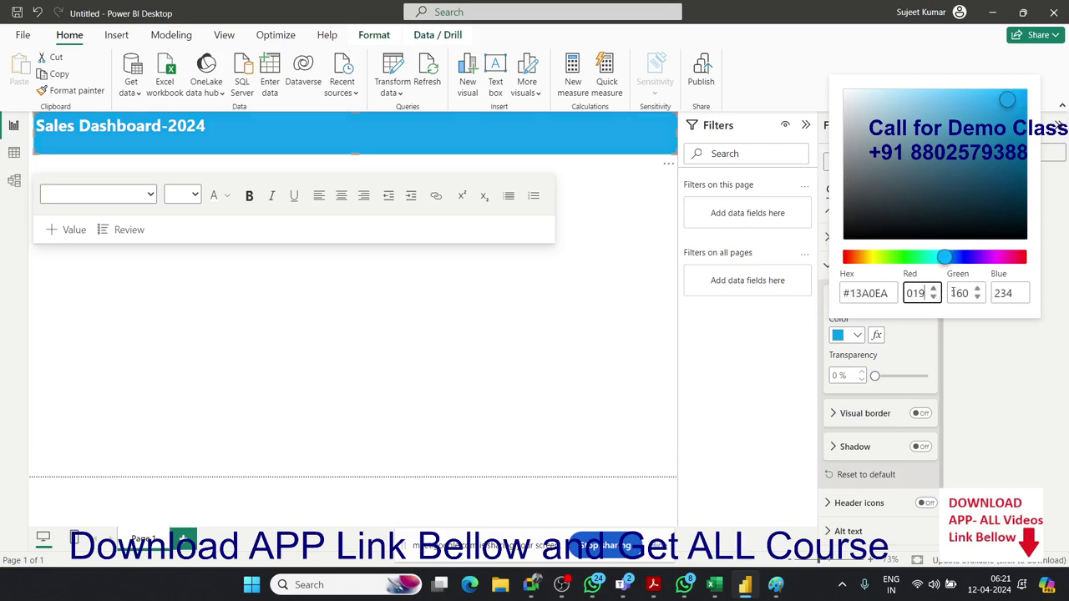
double_click(953, 292)
text(110)
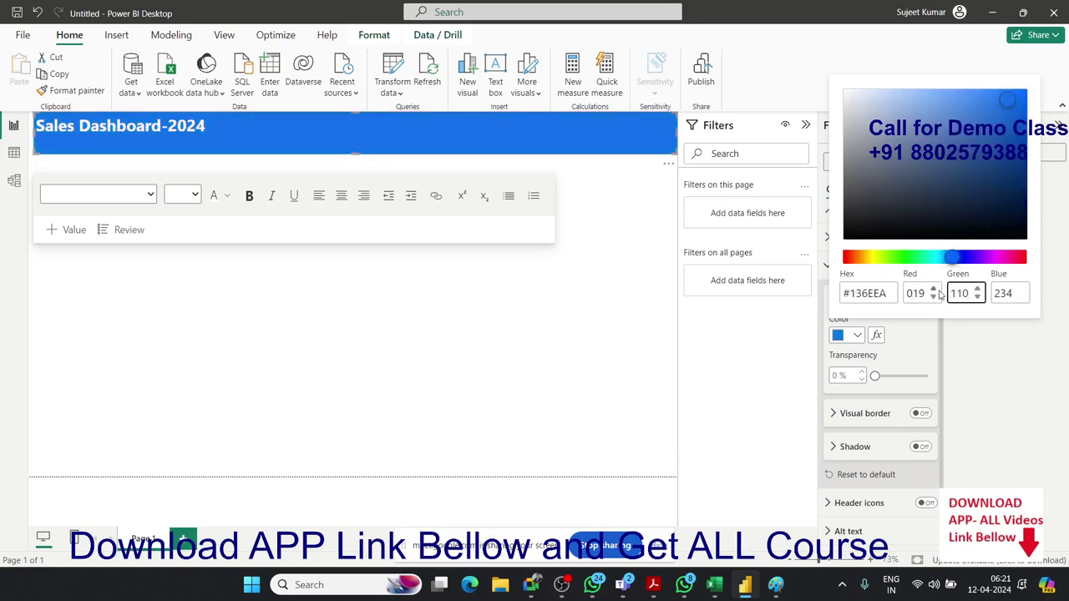
click(1005, 293)
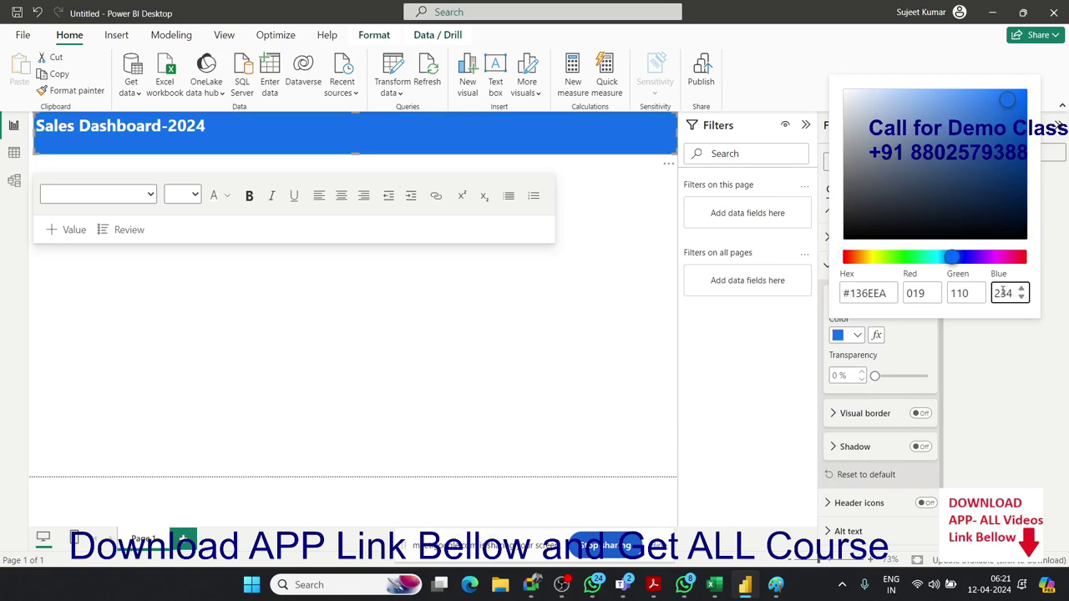
key(alt+Tab)
key(alt+Tab)
drag(995, 293, 1013, 293)
text(109)
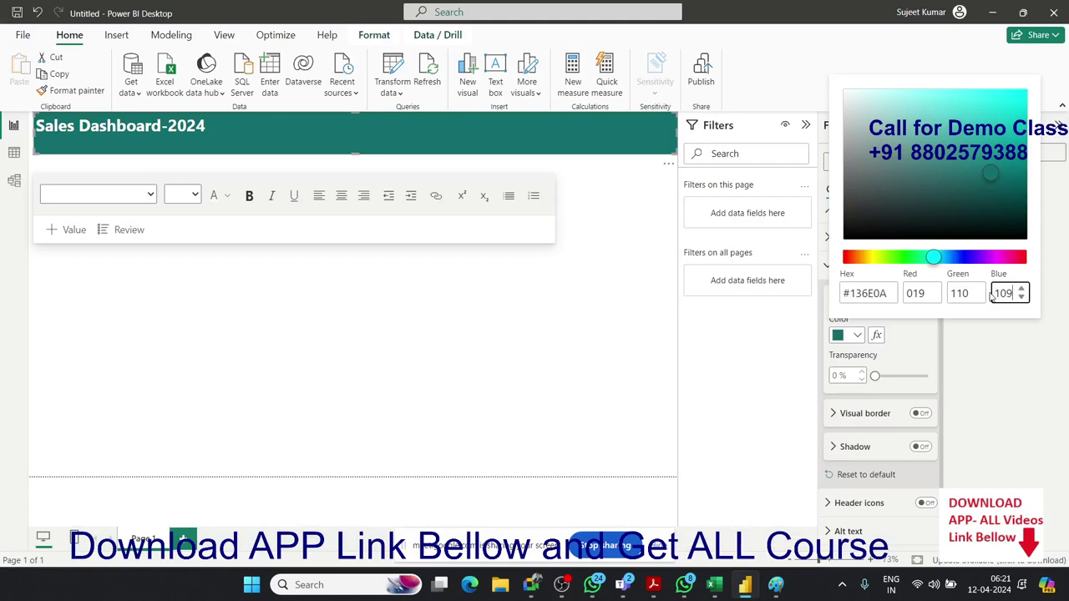
key(alt+Tab)
Step: Copy the hex code #136E6D from Paint's colour editor, then close the editor
key(alt+Tab)
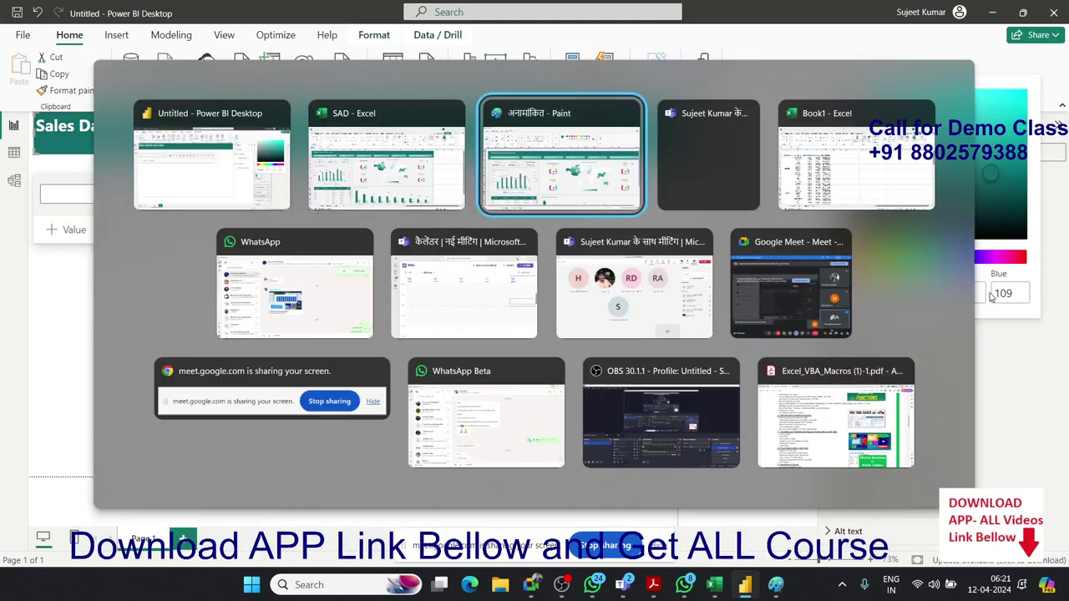
key(alt+Tab)
key(alt+shift+Tab)
key(alt+Tab)
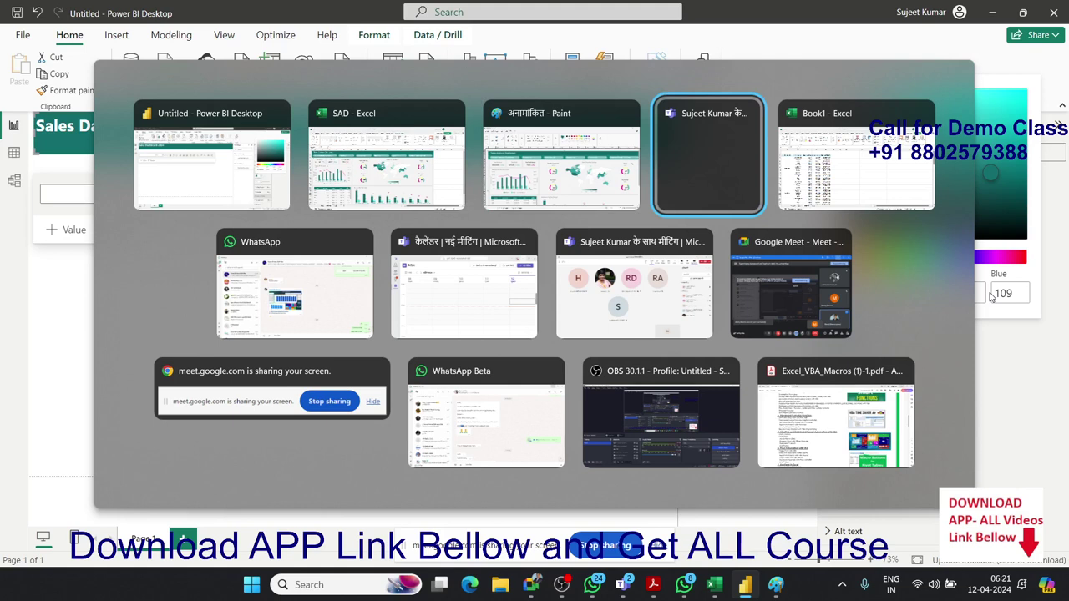
key(alt+shift+Tab)
key(alt+Tab)
key(alt+shift+Tab)
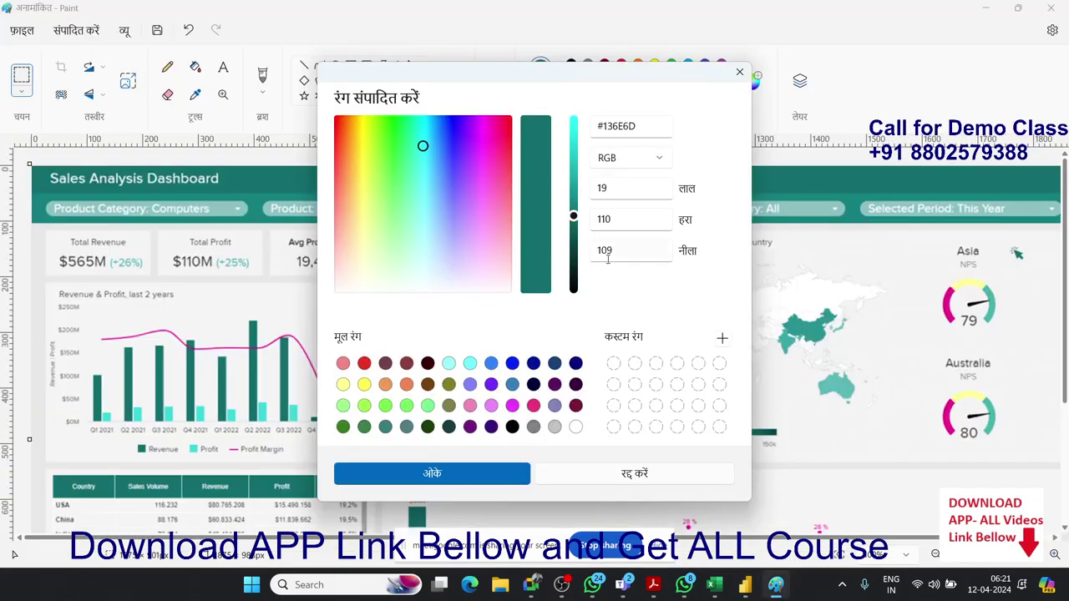
double_click(625, 134)
click(624, 127)
drag(640, 128, 568, 118)
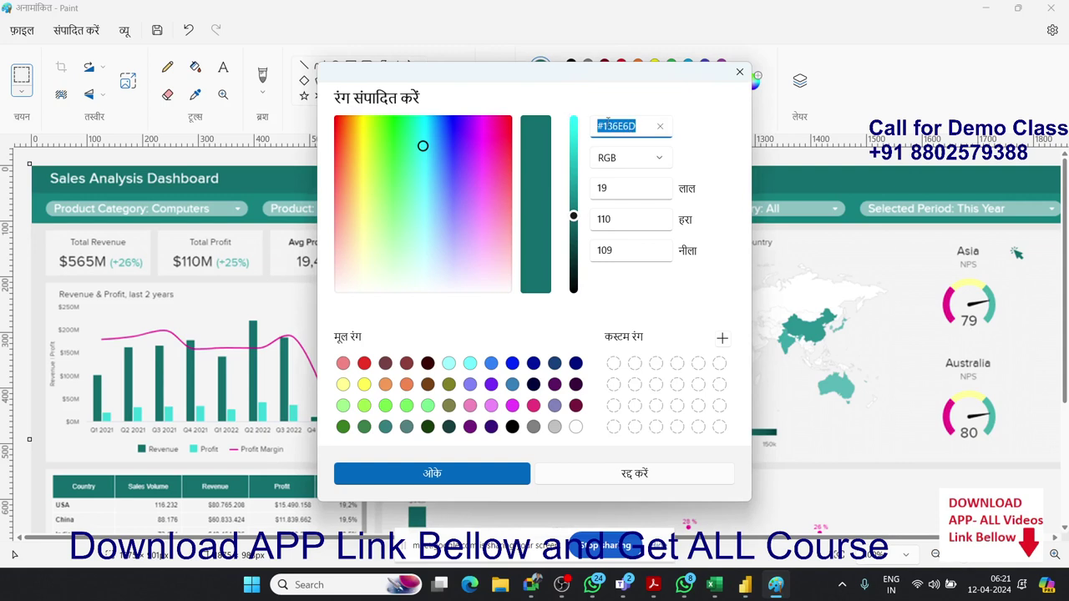
right_click(608, 122)
click(643, 158)
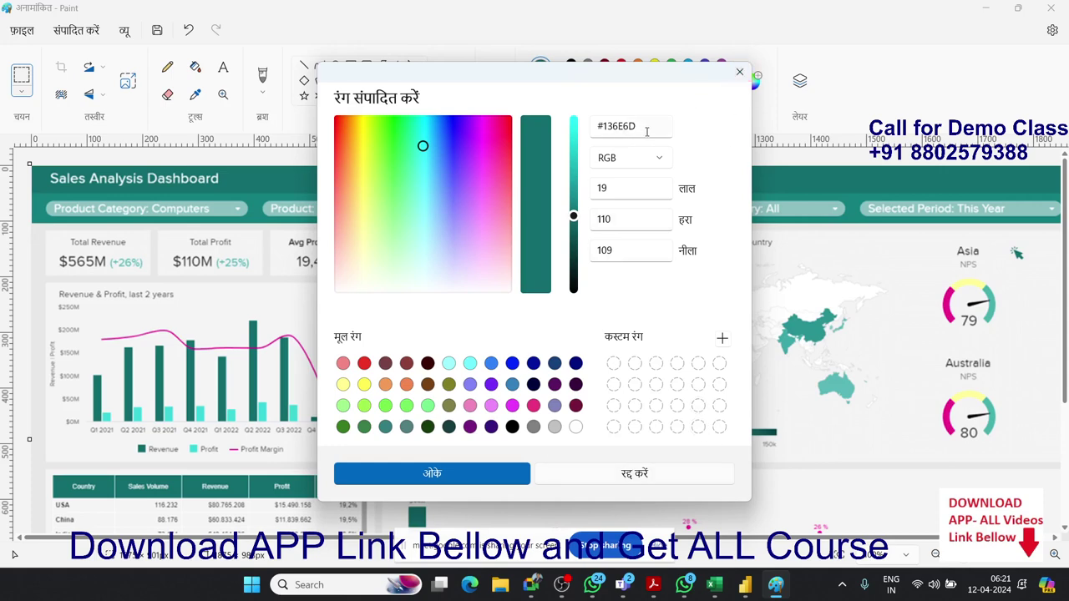
click(740, 72)
Step: Bring Power BI Desktop back to the front
key(alt+Tab)
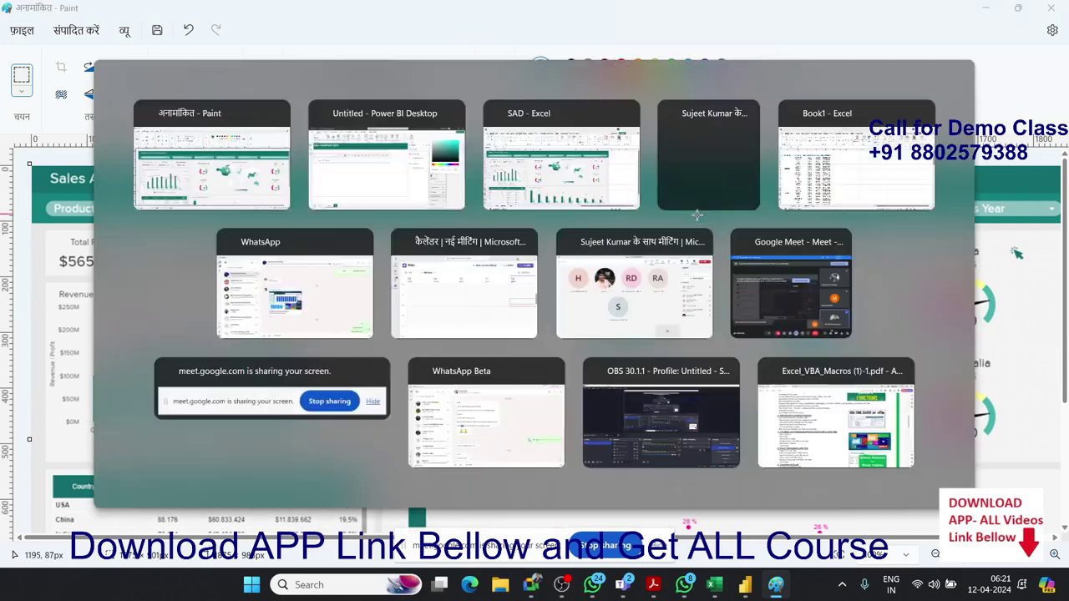
key(alt+Tab)
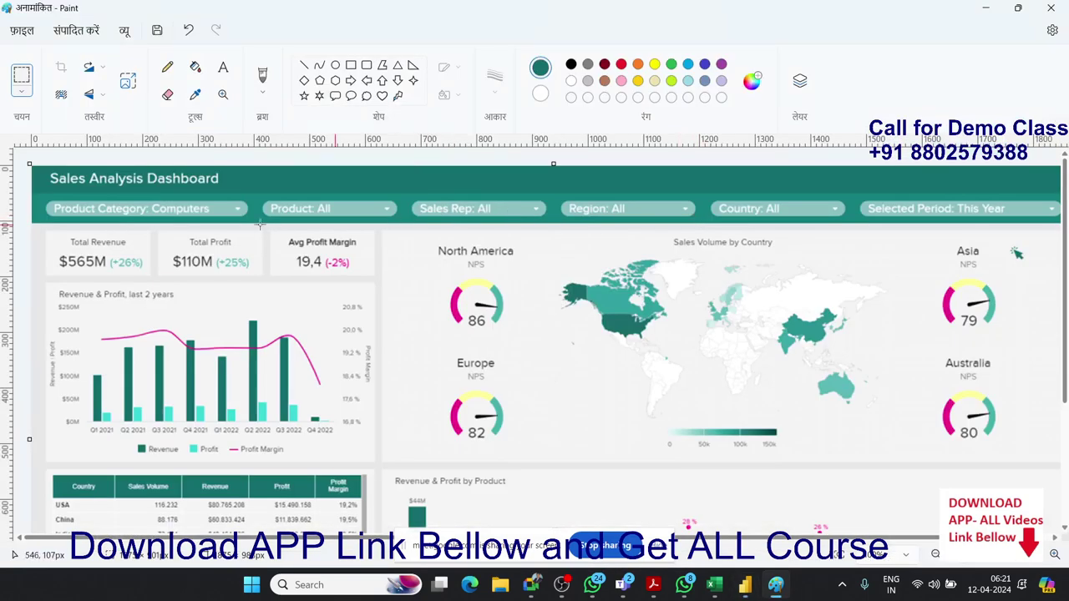
key(alt+Tab)
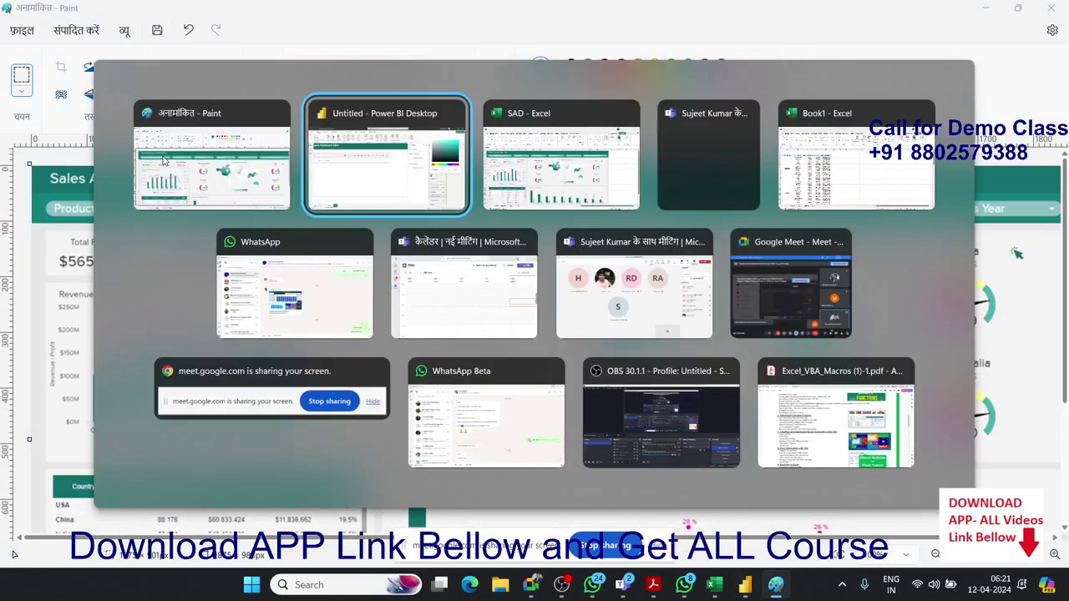
key(Tab)
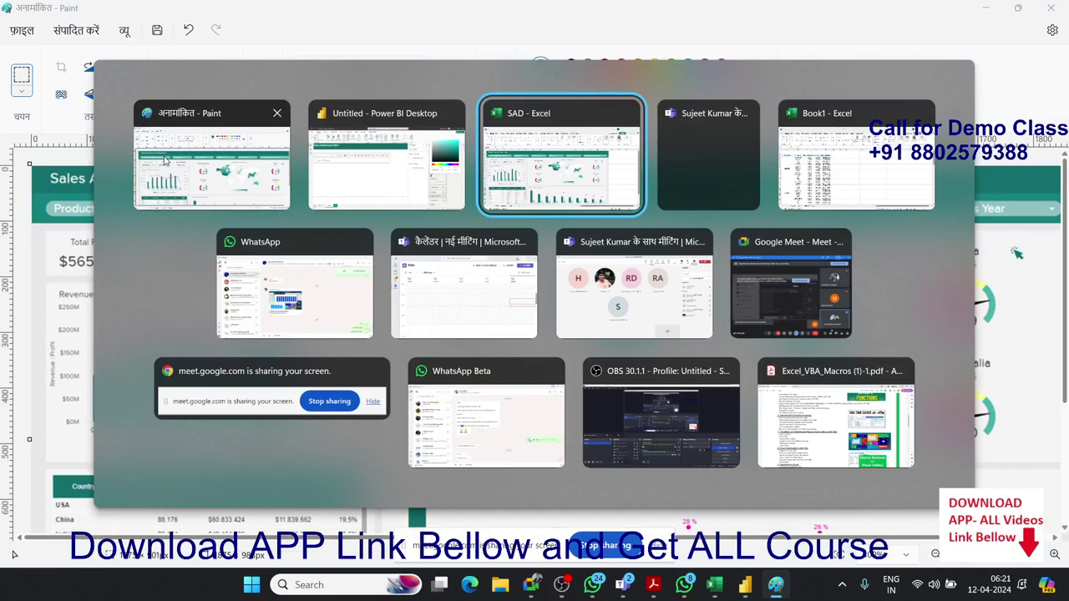
click(407, 134)
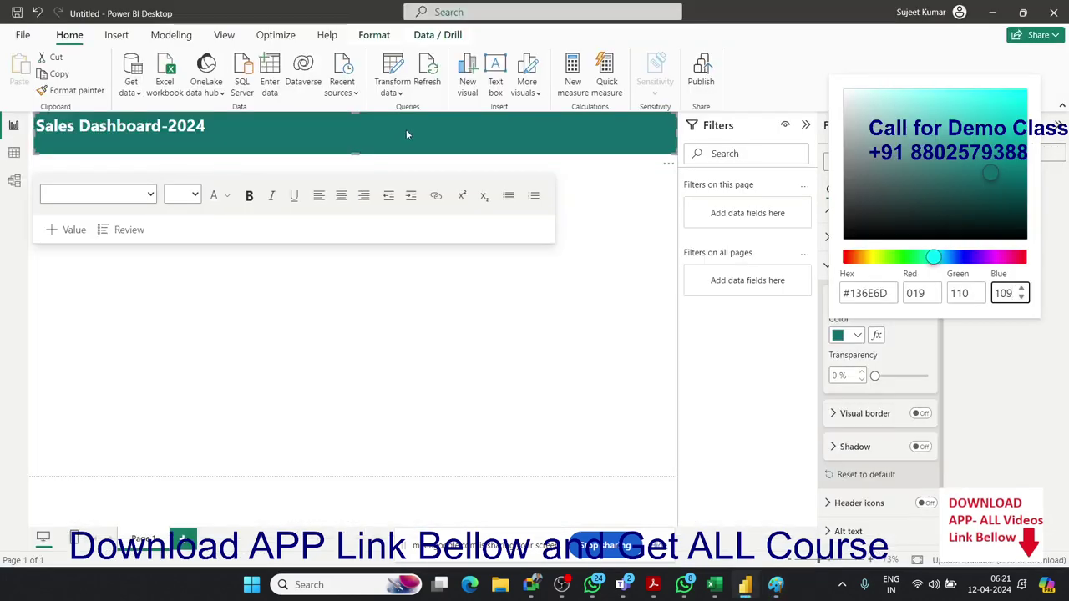
Step: Shorten the teal Sales Dashboard-2024 box into a slim strip across the page top
click(677, 157)
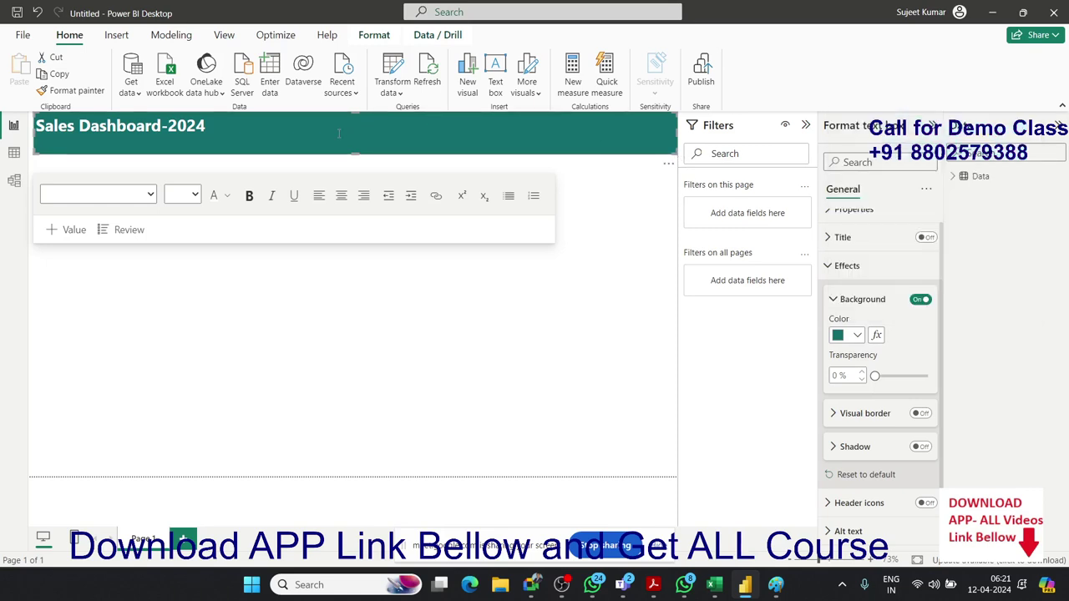
drag(357, 152, 362, 140)
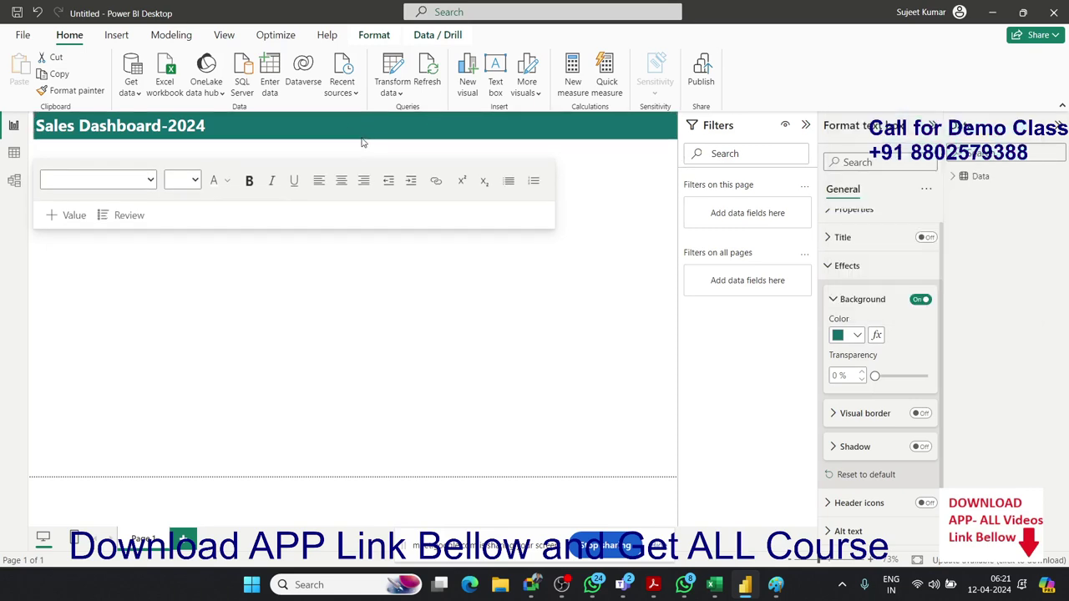
click(367, 263)
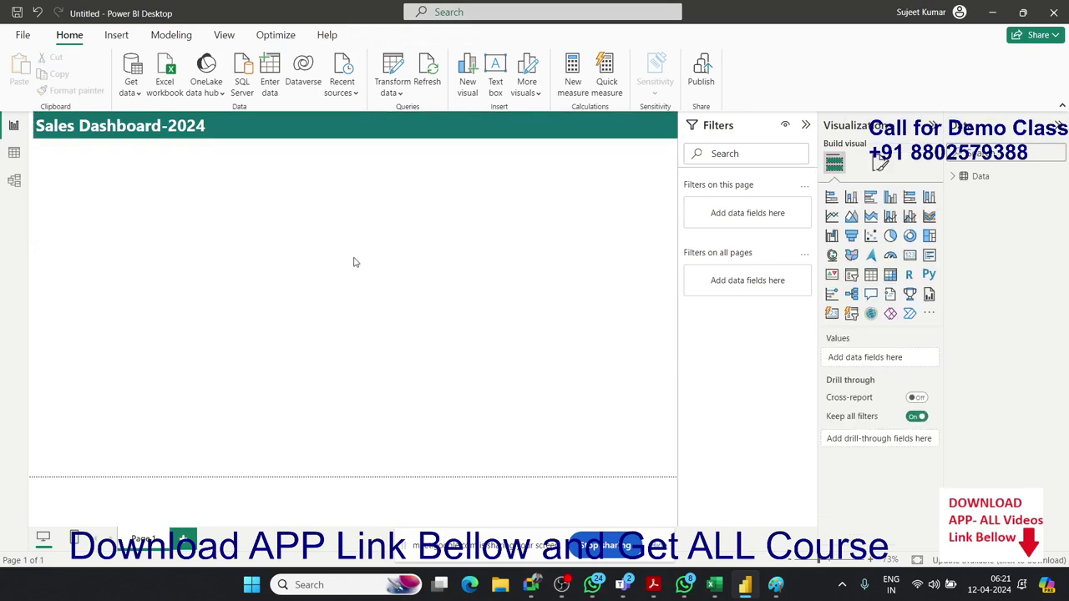
click(528, 93)
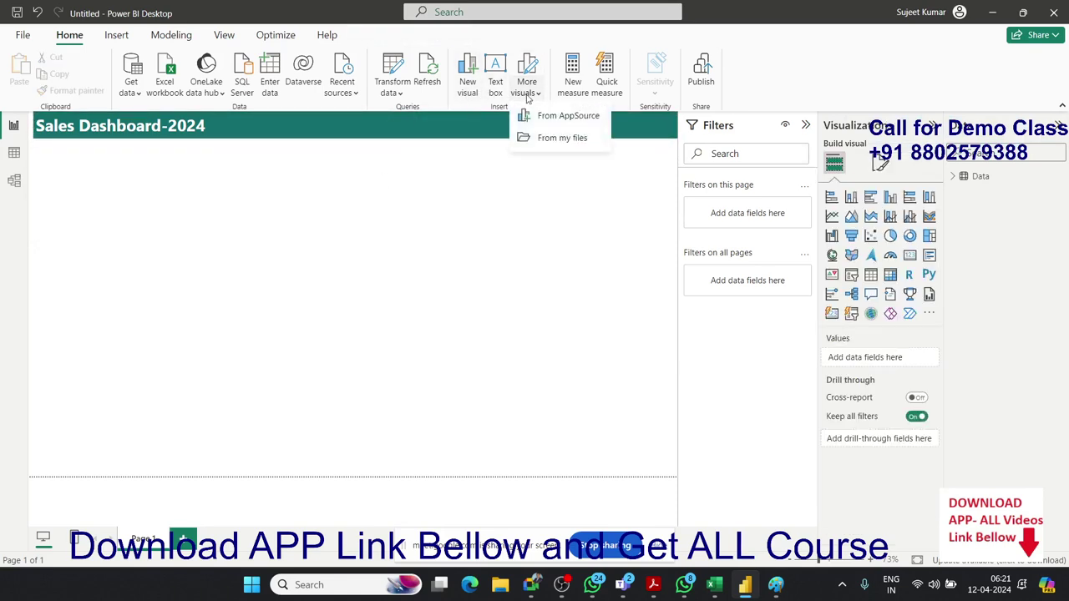
Step: Insert a rectangle and resize it into a thin full-width strip beneath the title banner
click(116, 34)
click(489, 95)
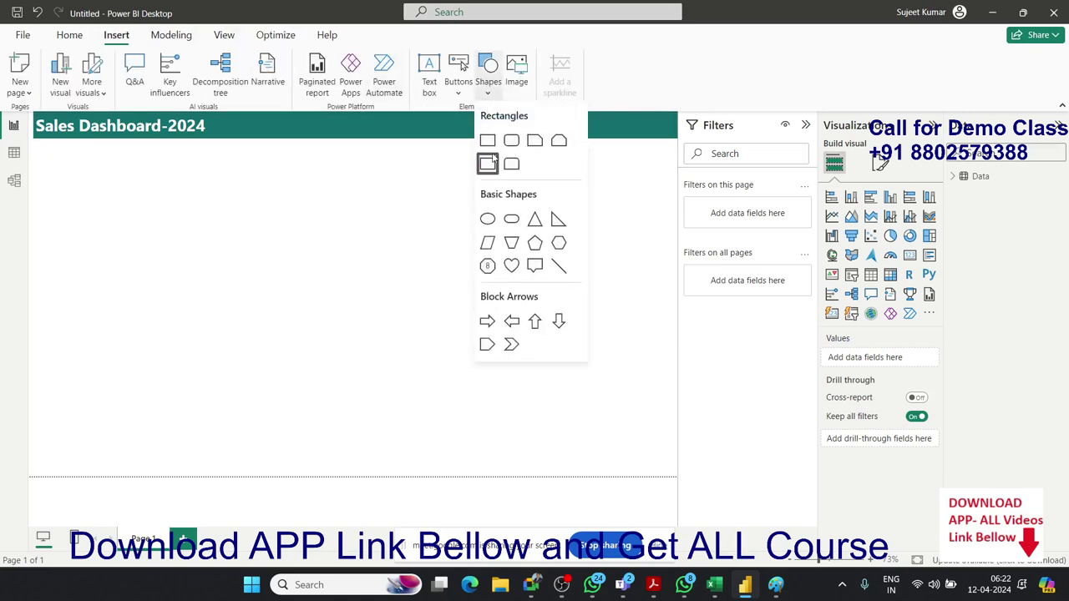
click(488, 142)
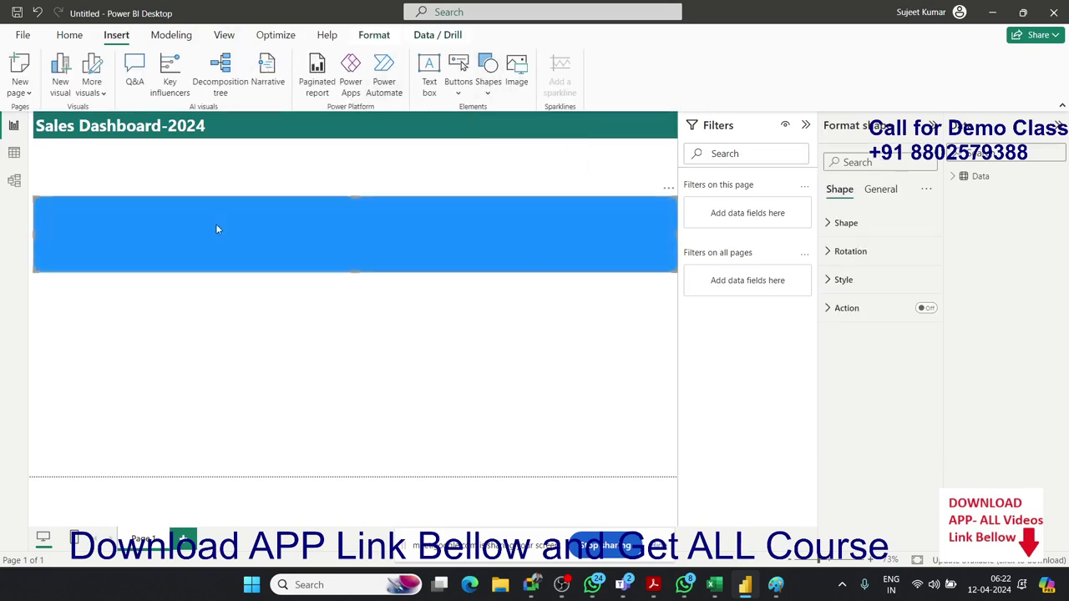
drag(149, 230, 147, 189)
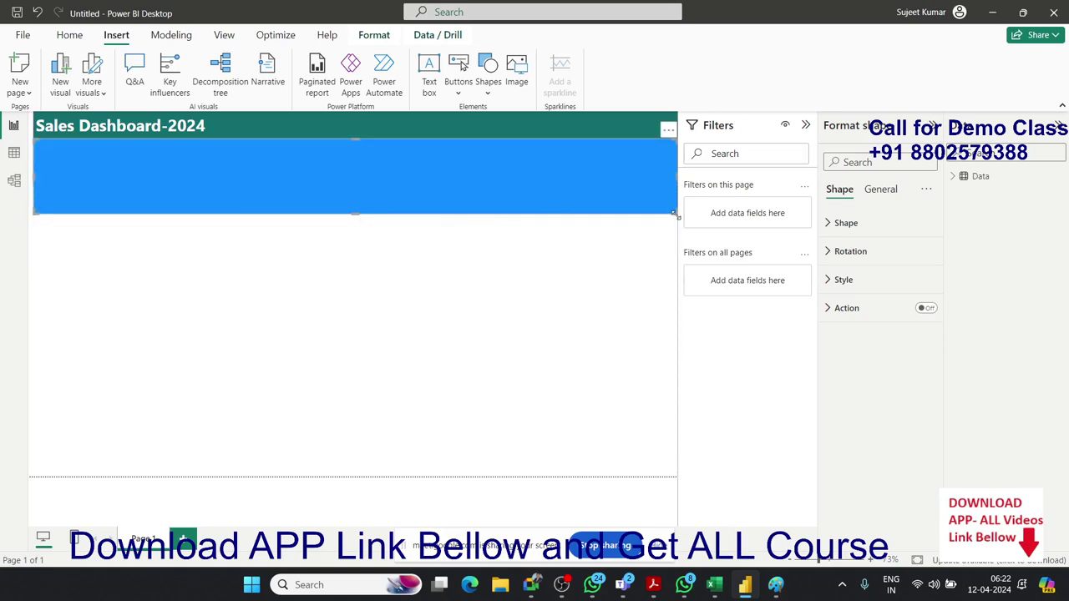
drag(675, 214, 675, 168)
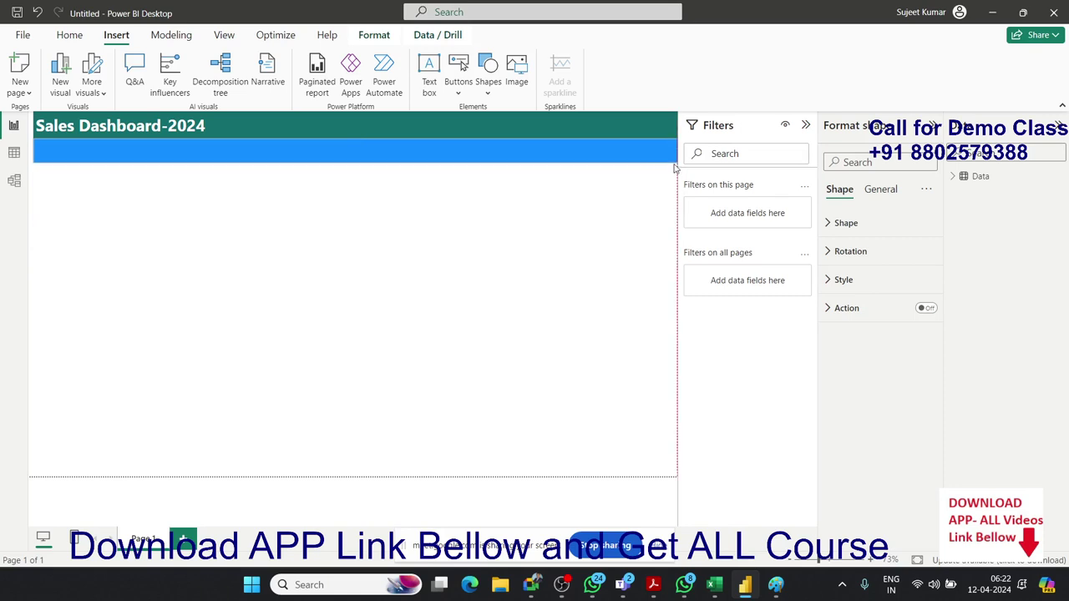
key(alt+Tab)
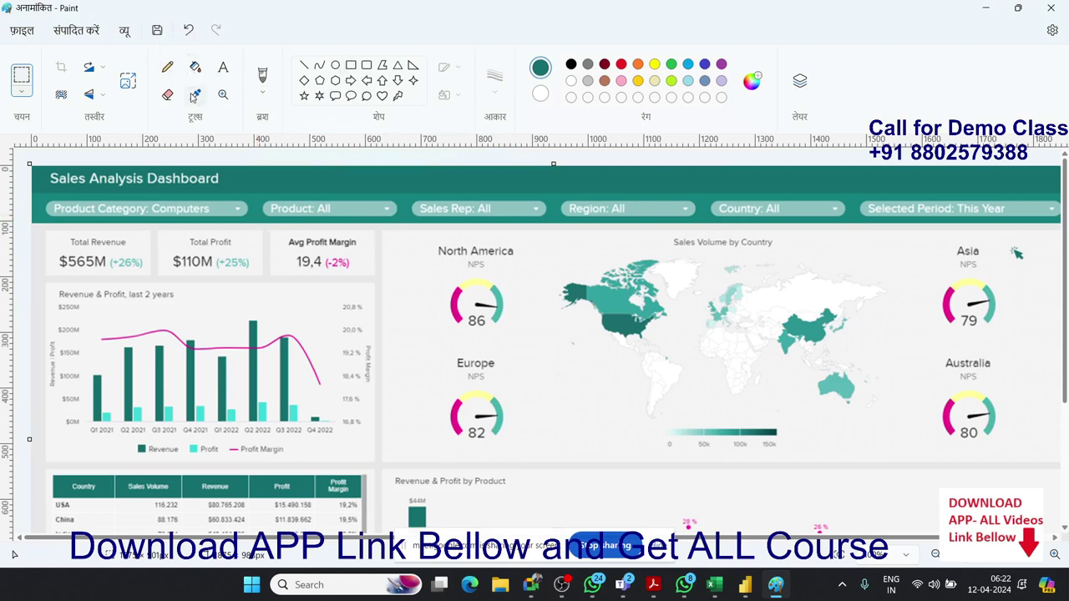
Step: Sample the dashboard teal in Paint and select its hex code #15807E
click(195, 93)
click(260, 212)
click(753, 80)
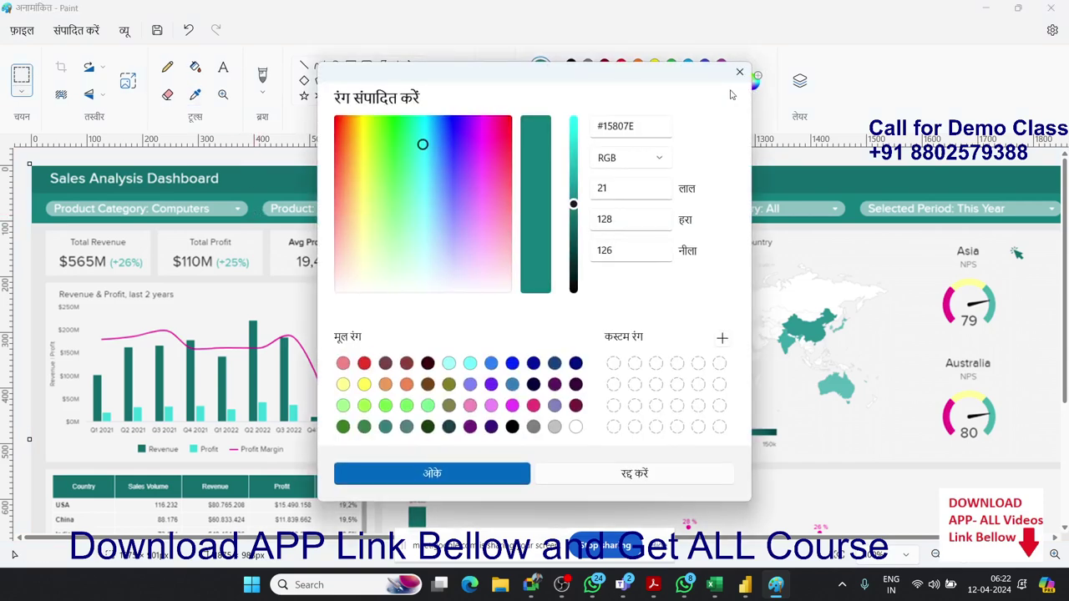
double_click(632, 126)
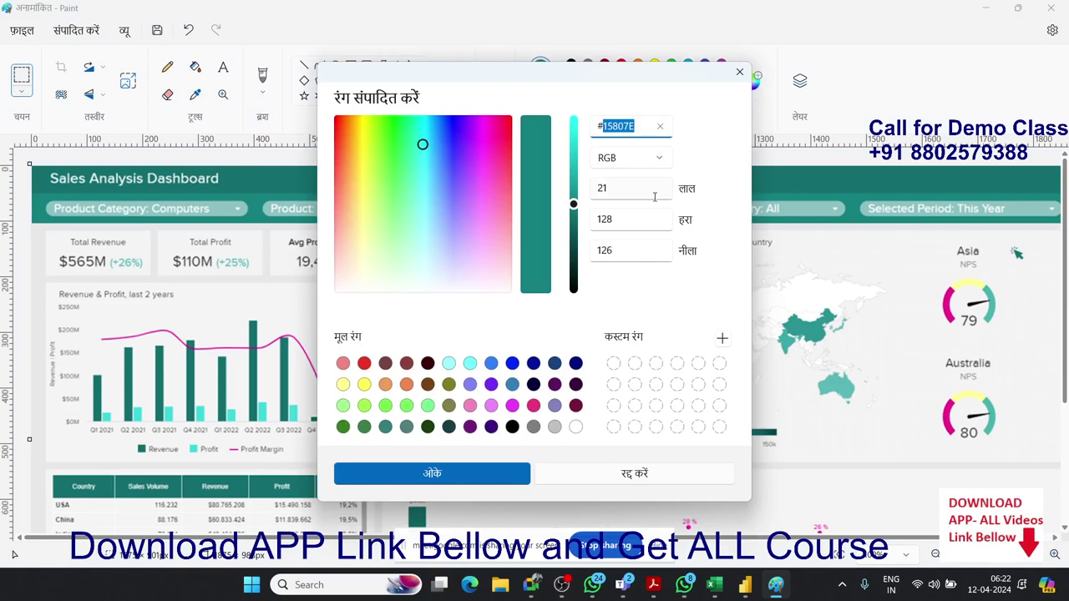
key(alt+Tab)
key(alt)
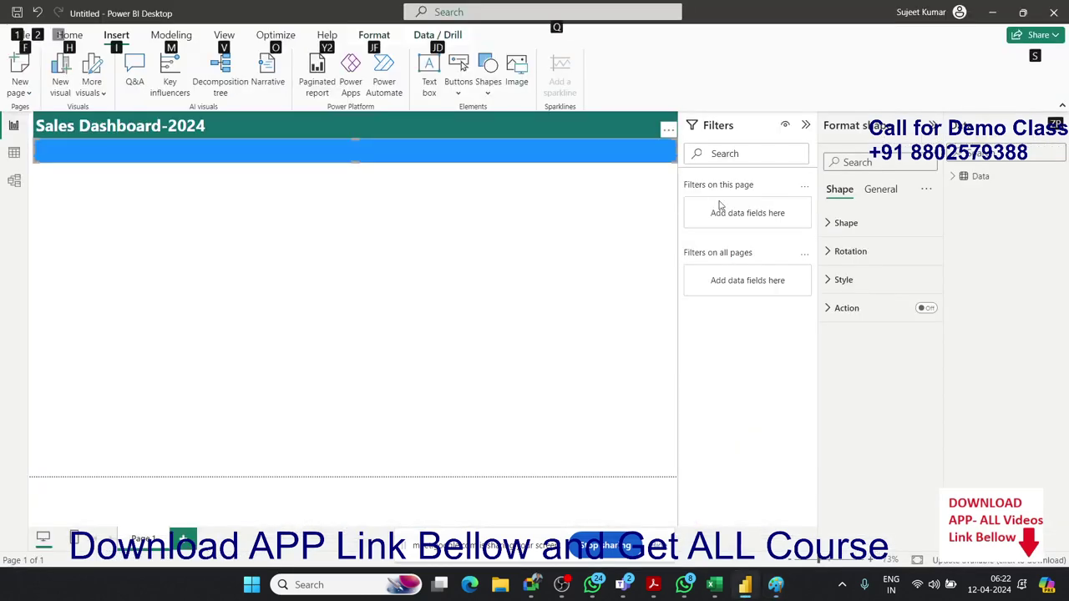
Step: Fill the rectangle strip with custom colour #15807E in its Style settings
key(alt)
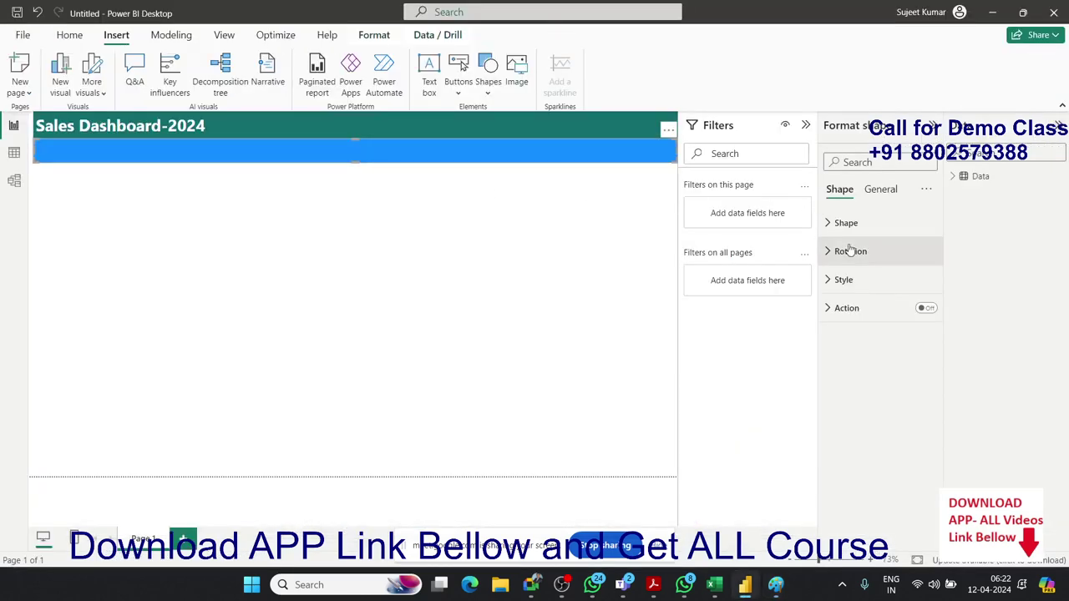
click(839, 280)
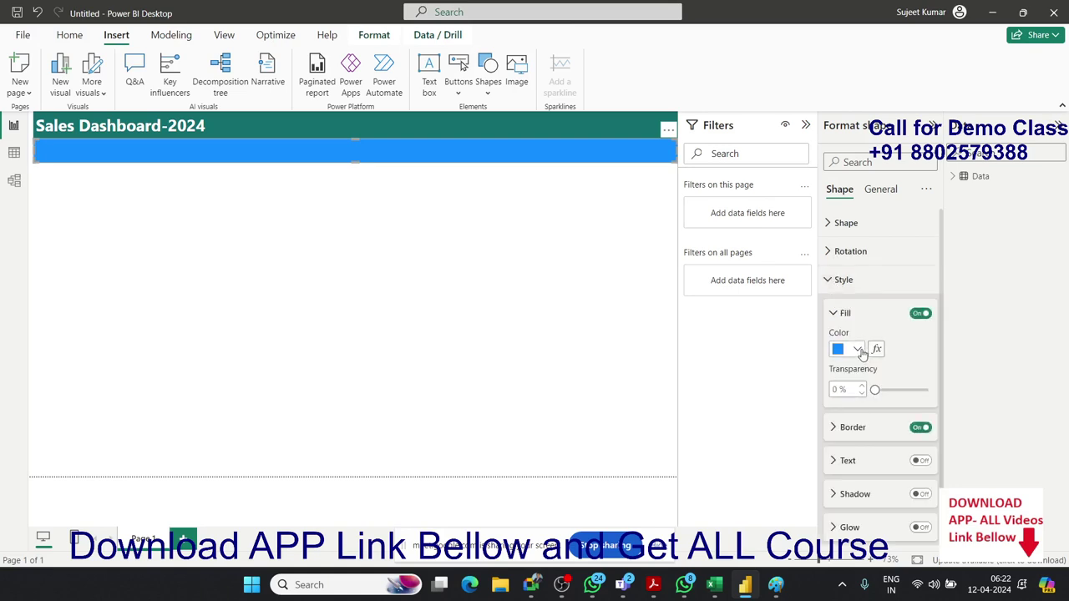
click(857, 349)
click(871, 317)
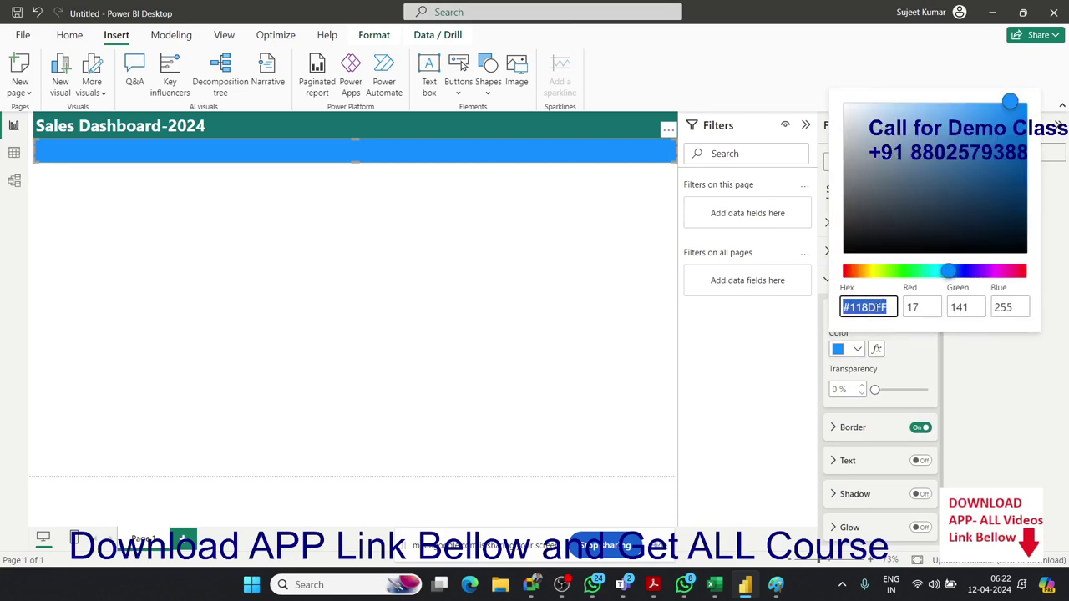
text(#15807E)
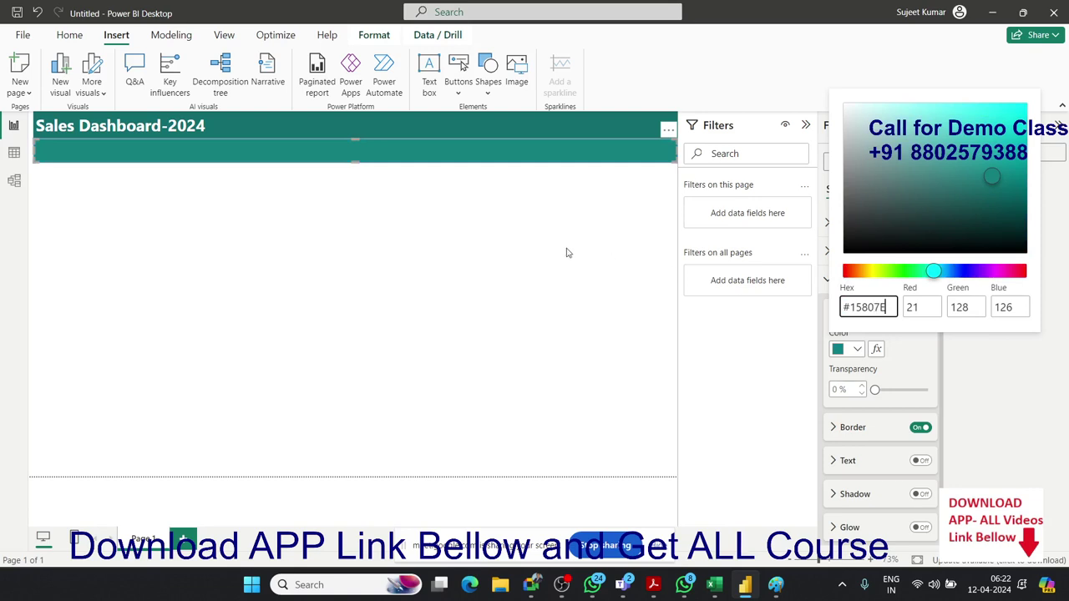
key(Return)
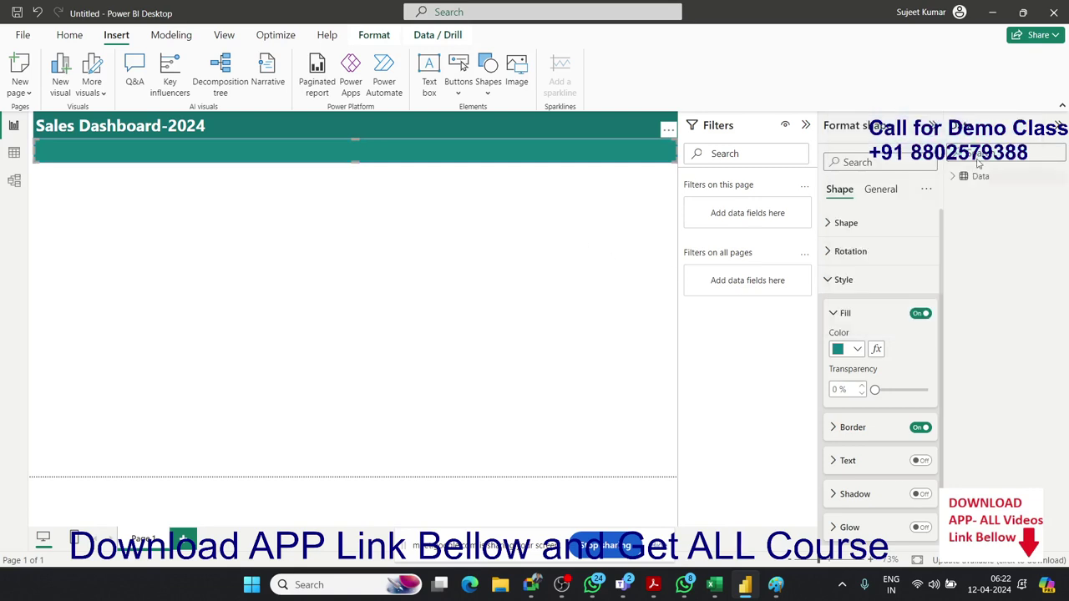
click(365, 221)
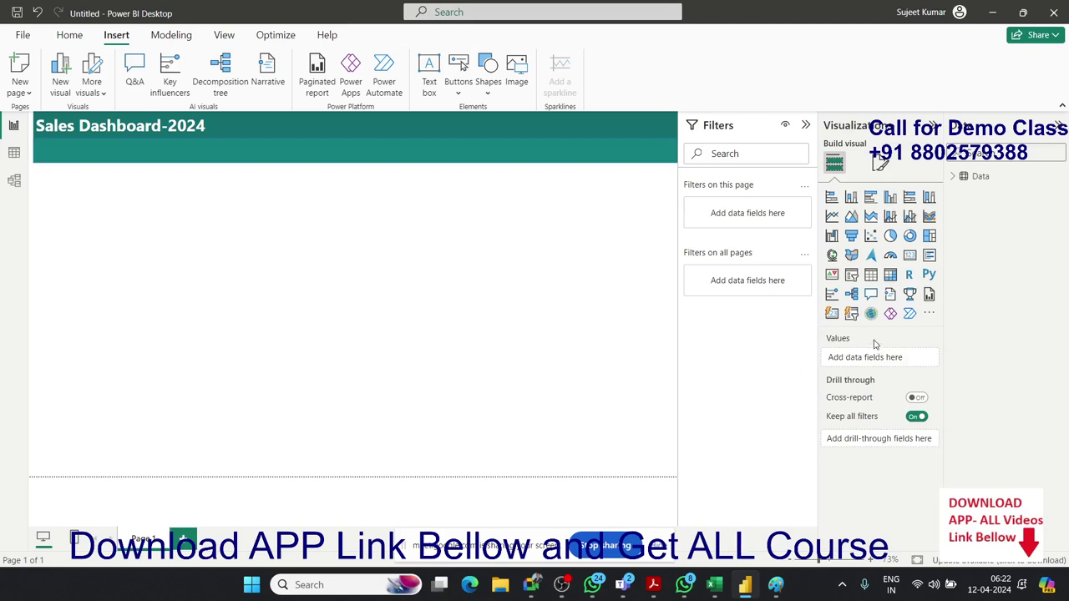
Step: Add a small slicer near the top-left and put the P_Ct field into it
click(851, 274)
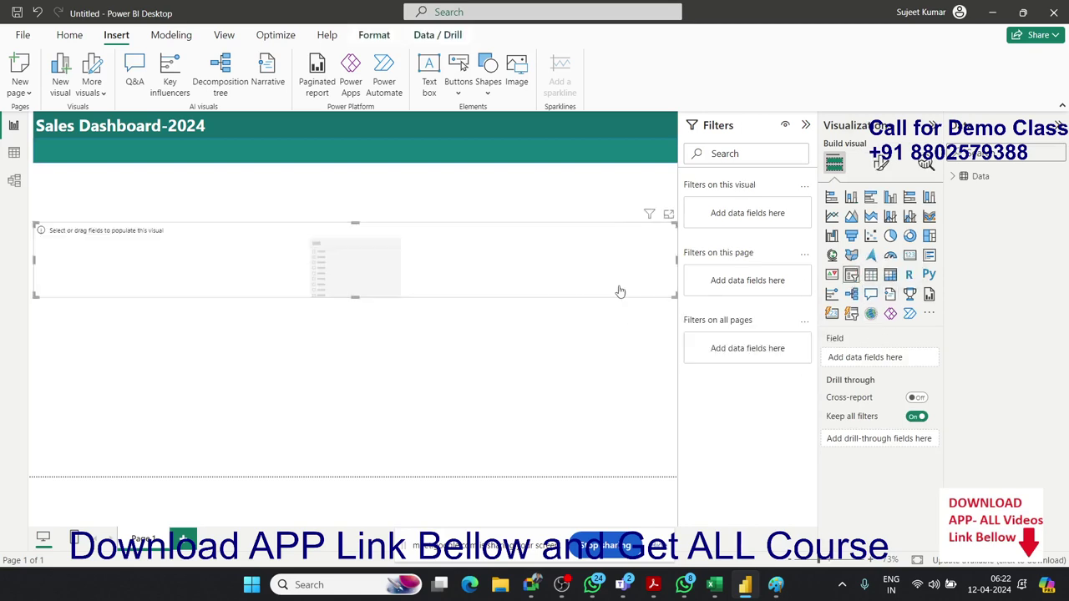
mouse_move(673, 294)
mouse_down()
mouse_move(200, 247)
mouse_move(218, 228)
mouse_up()
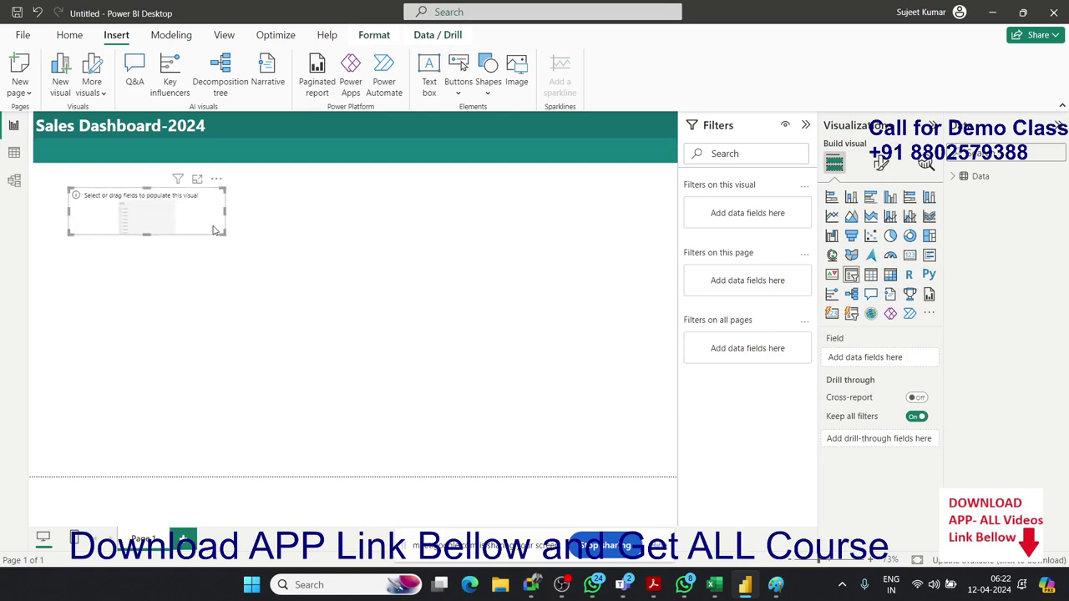
key(alt+Tab)
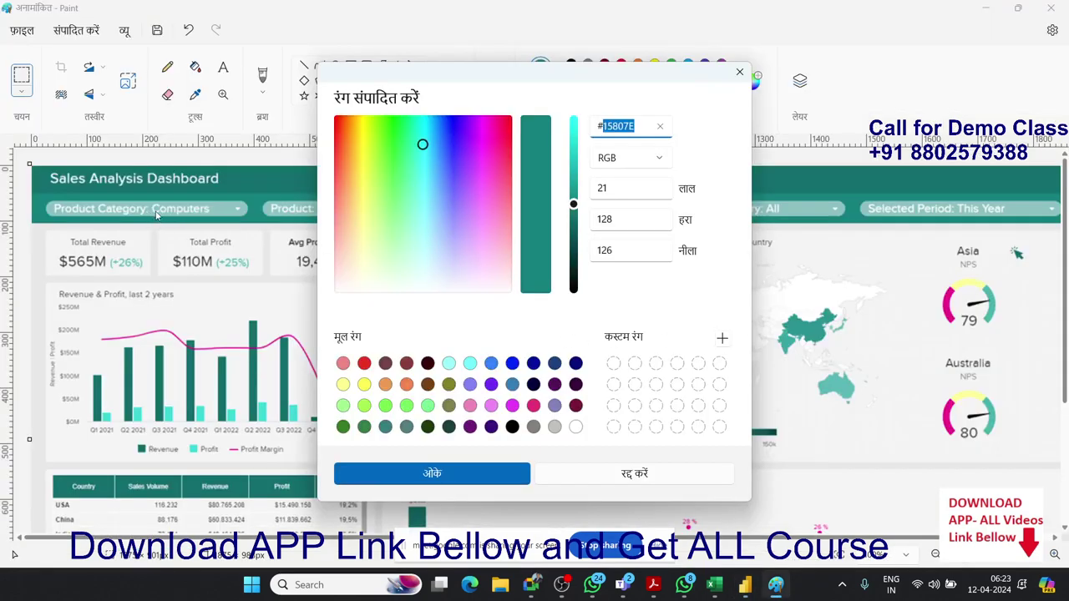
key(alt+Tab)
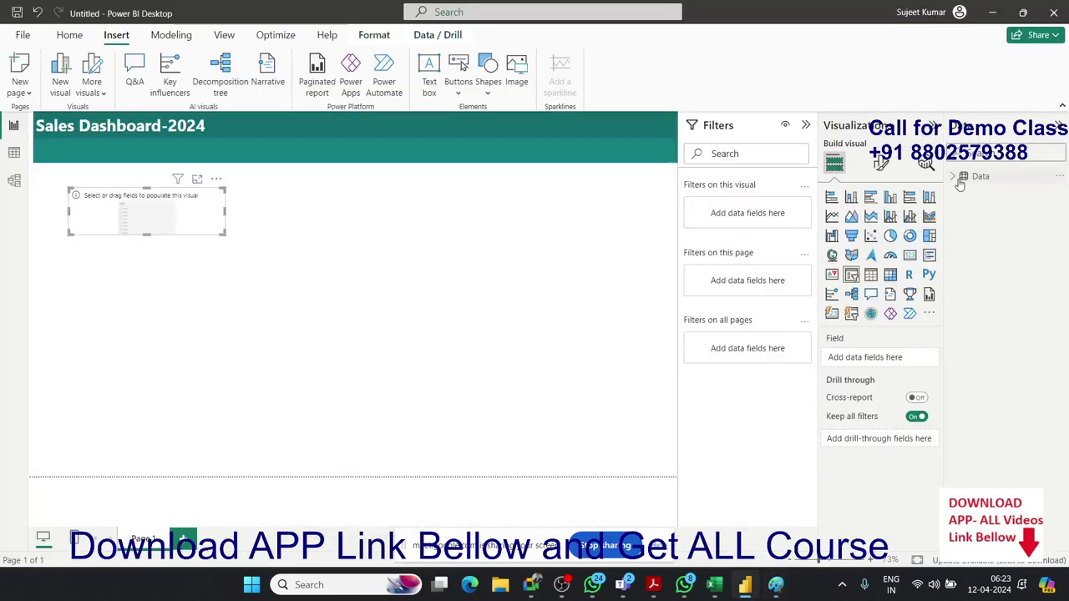
click(967, 177)
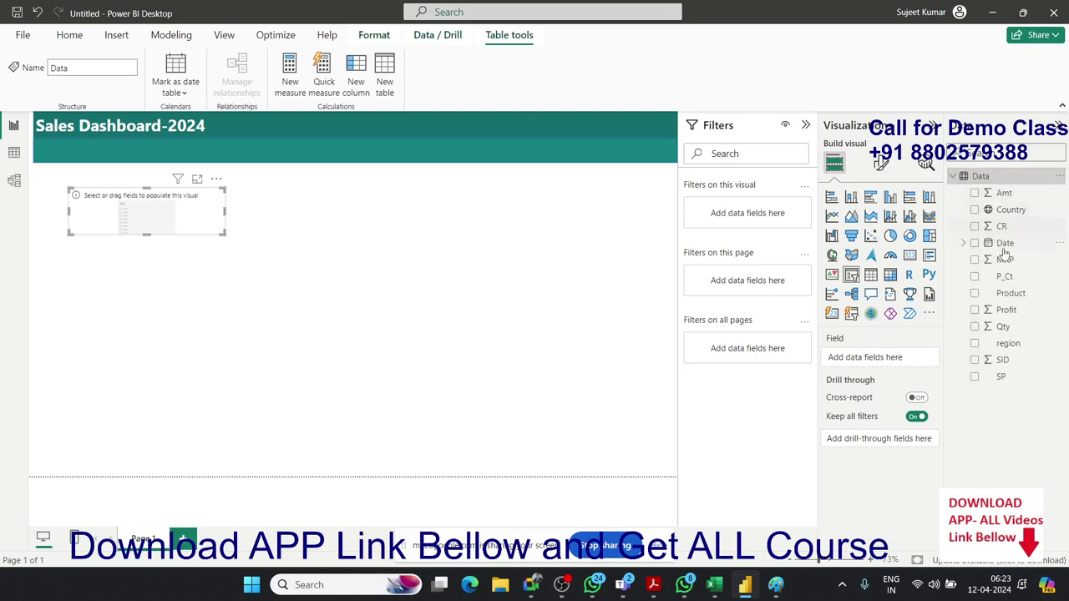
mouse_move(1005, 277)
mouse_down()
mouse_move(261, 209)
mouse_move(250, 219)
mouse_up()
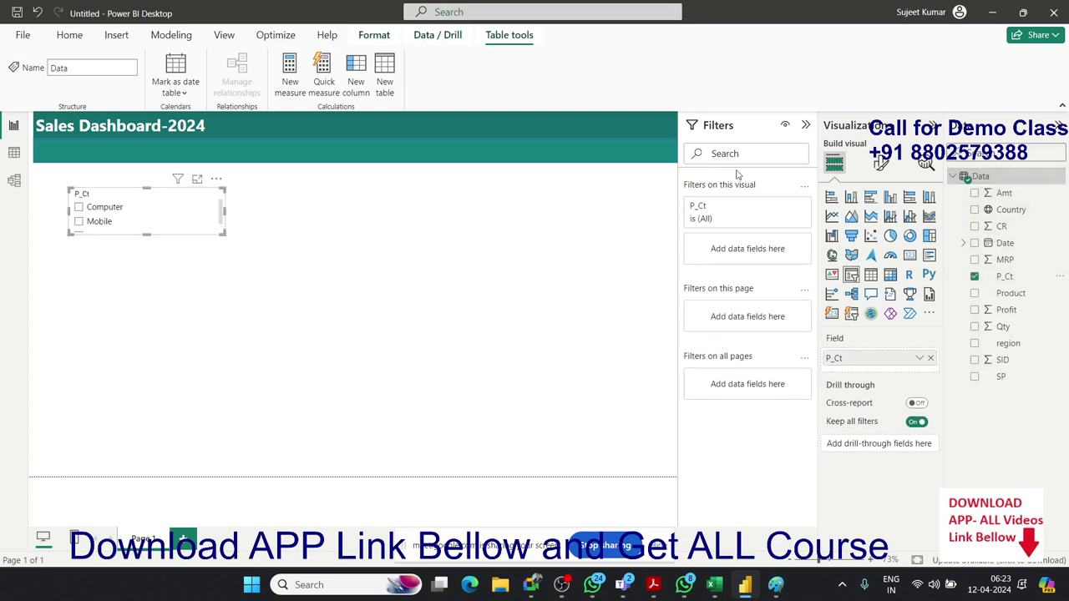
Step: Switch the slicer style to Dropdown and narrow the slicer
click(882, 163)
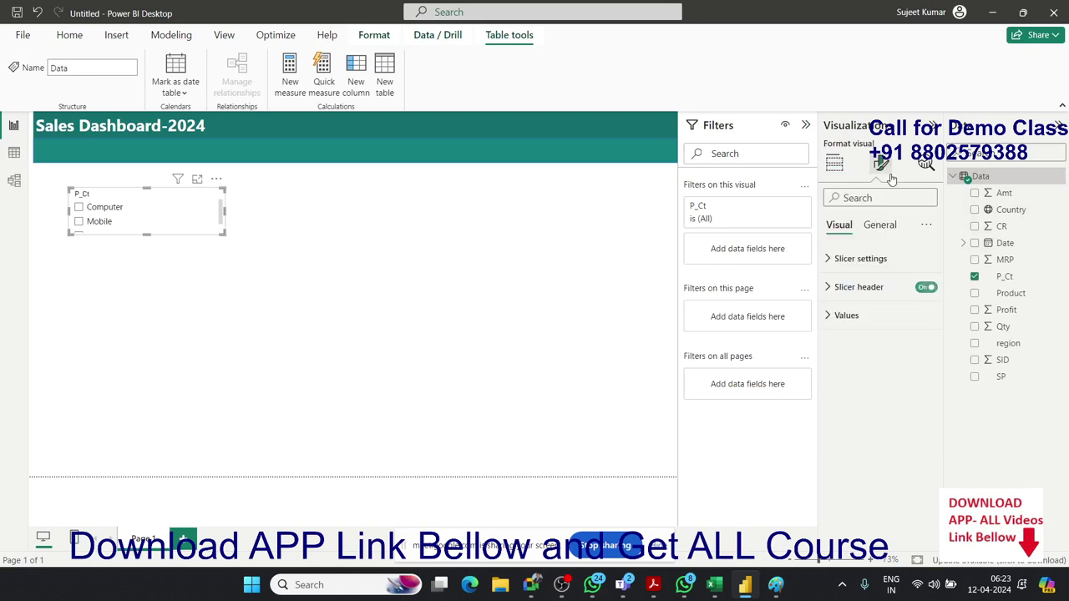
click(838, 261)
click(854, 334)
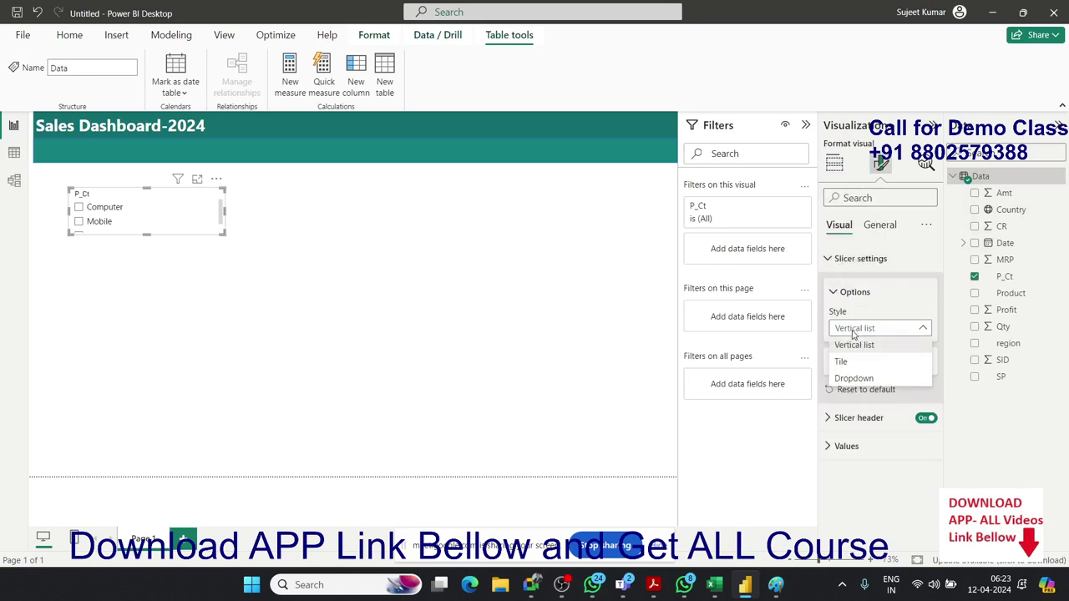
click(852, 378)
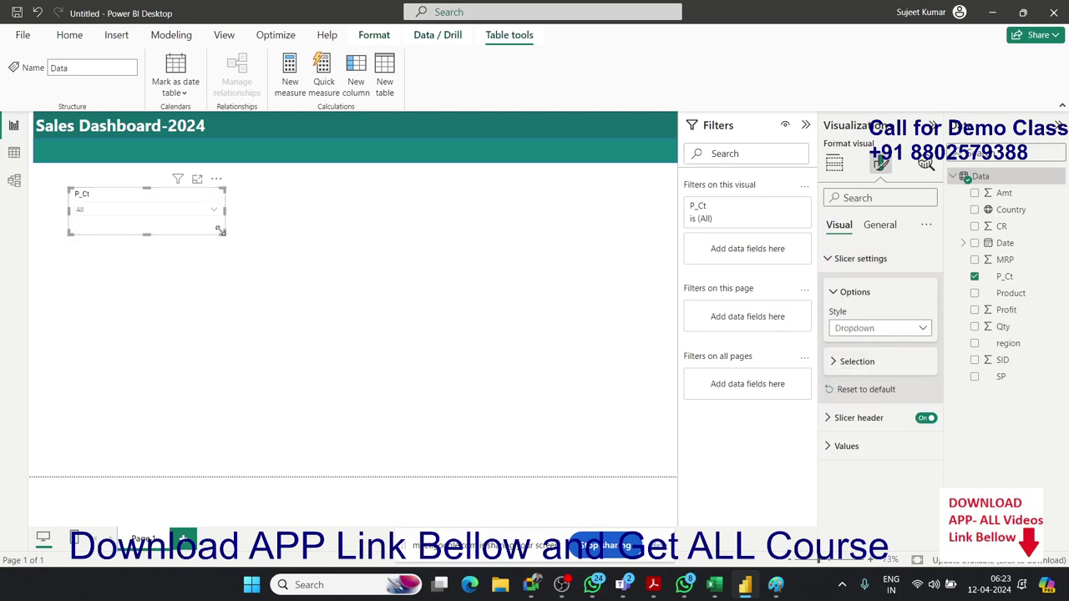
drag(220, 230, 211, 223)
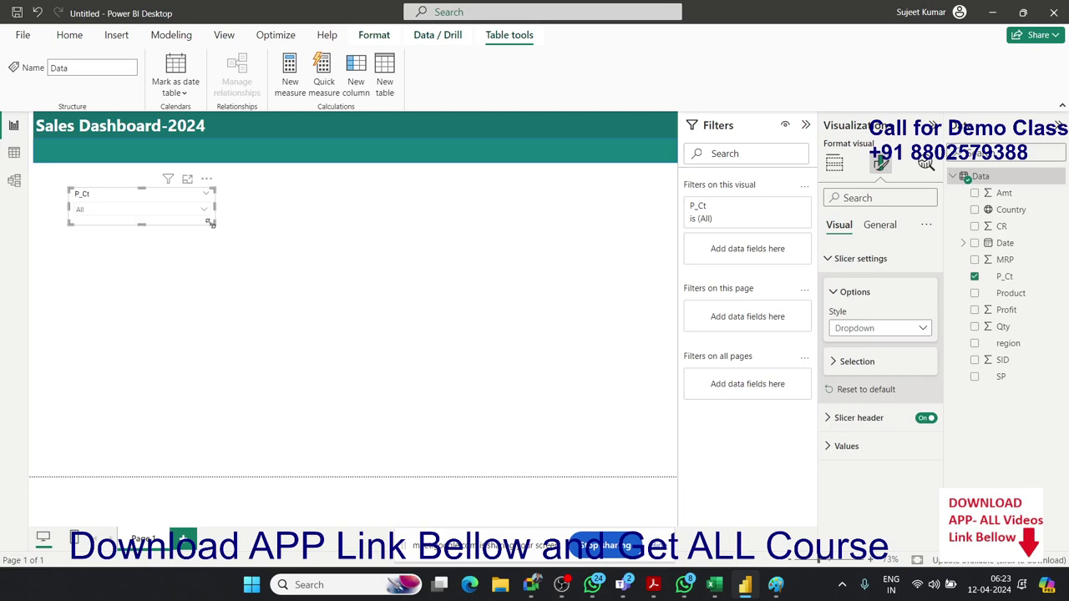
drag(210, 222, 155, 216)
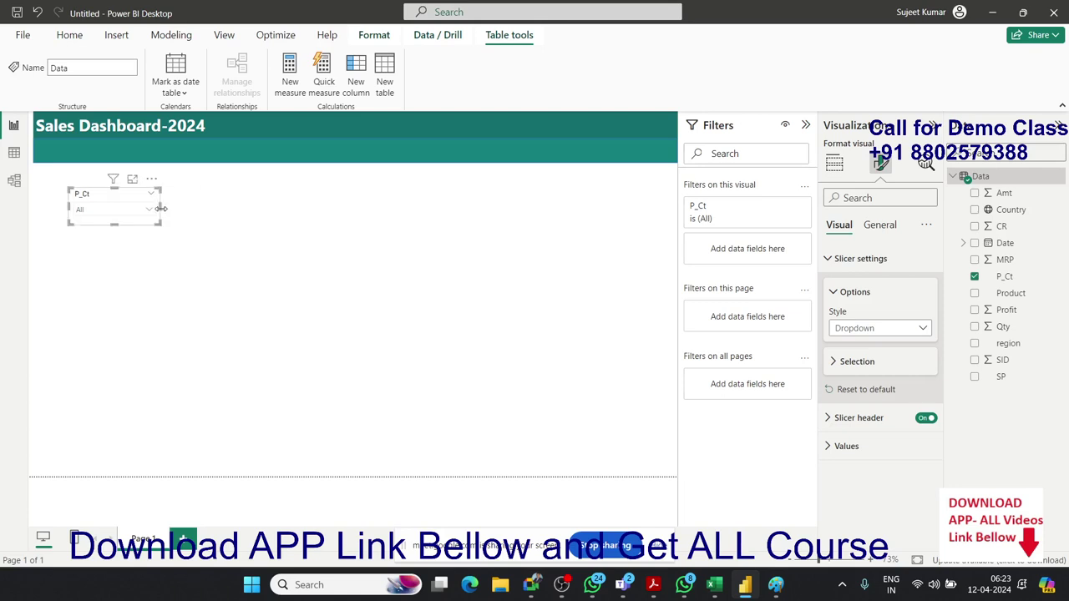
key(alt+Tab)
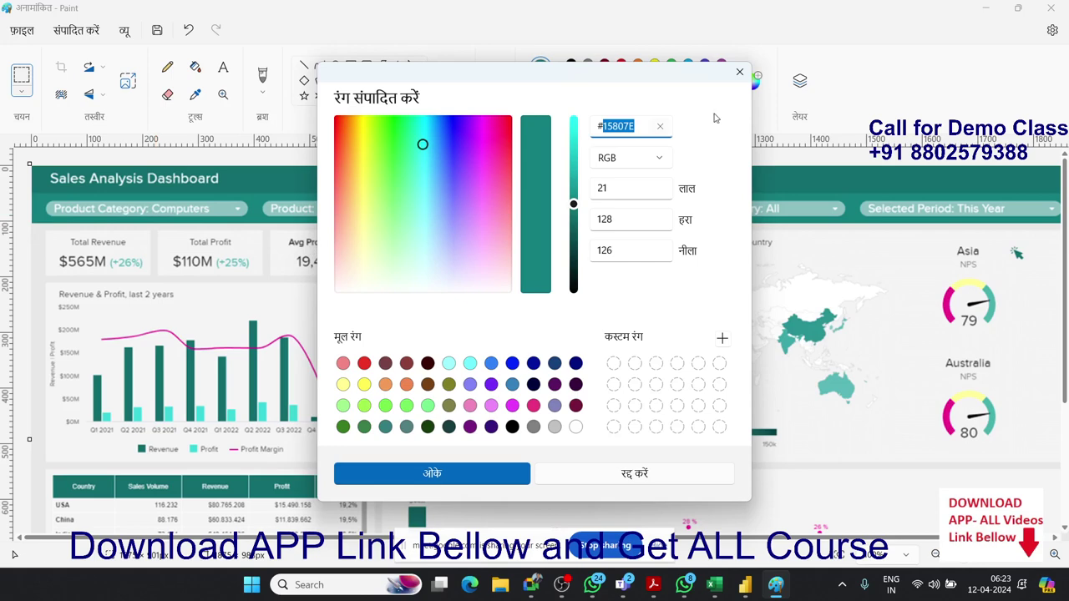
Step: Sample the light teal from a filter pill in Paint and copy its hex code #8CC1C0
click(739, 72)
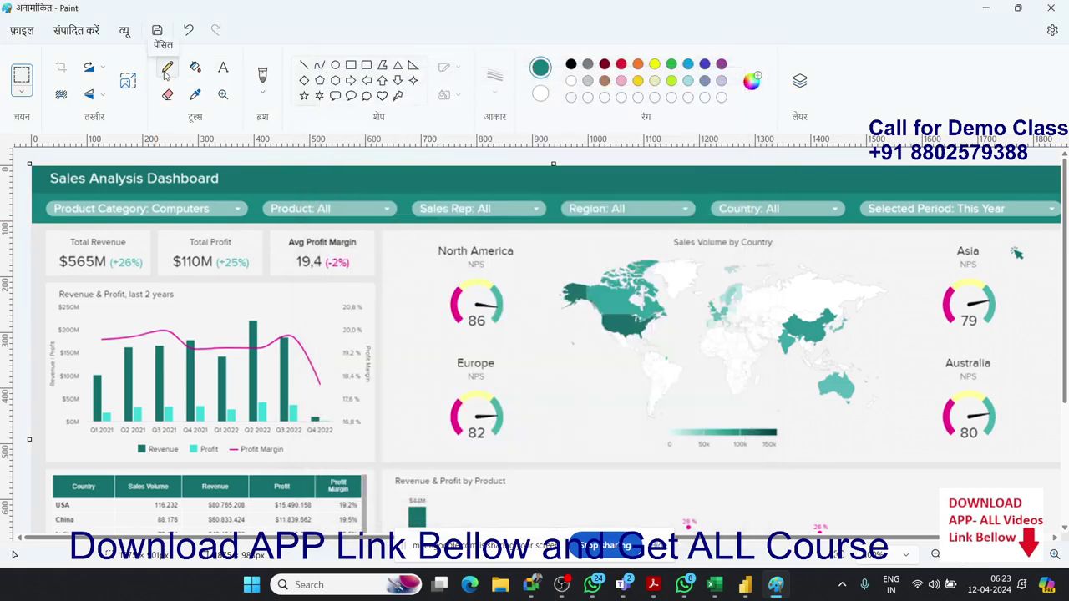
click(195, 94)
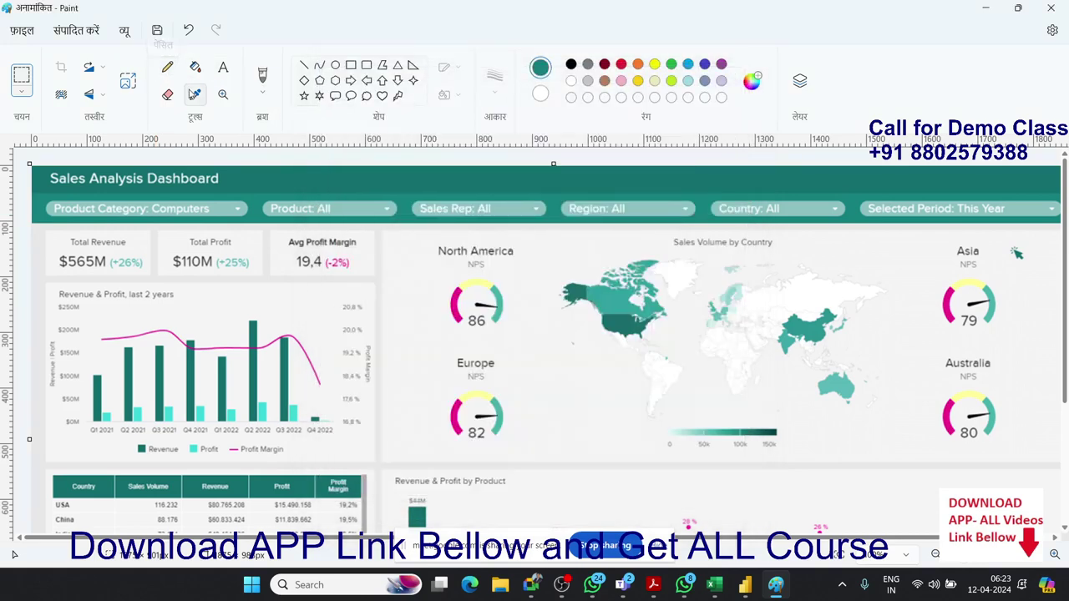
click(226, 201)
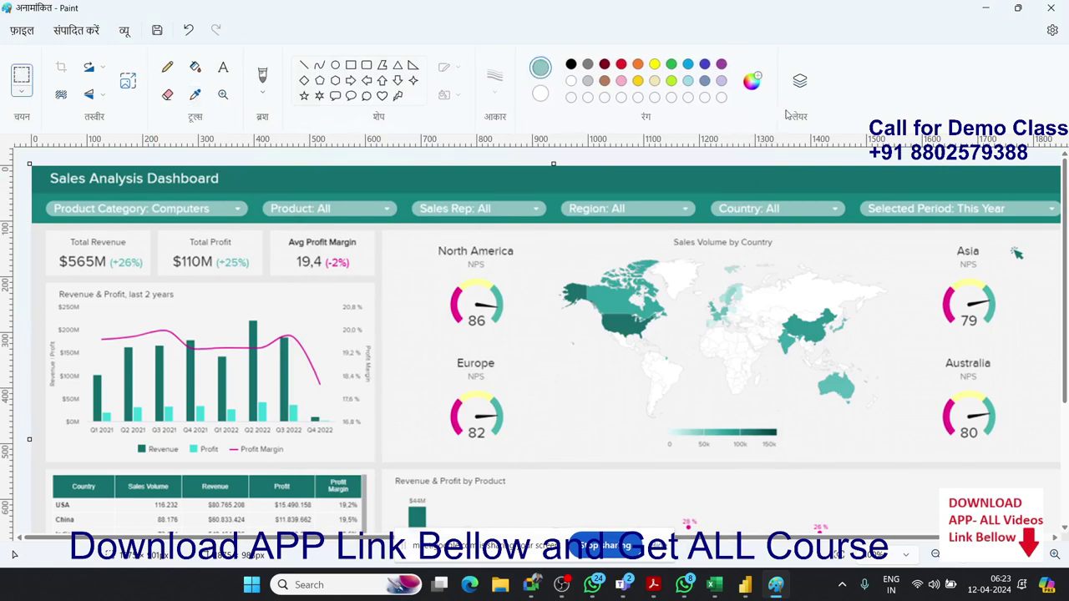
click(752, 81)
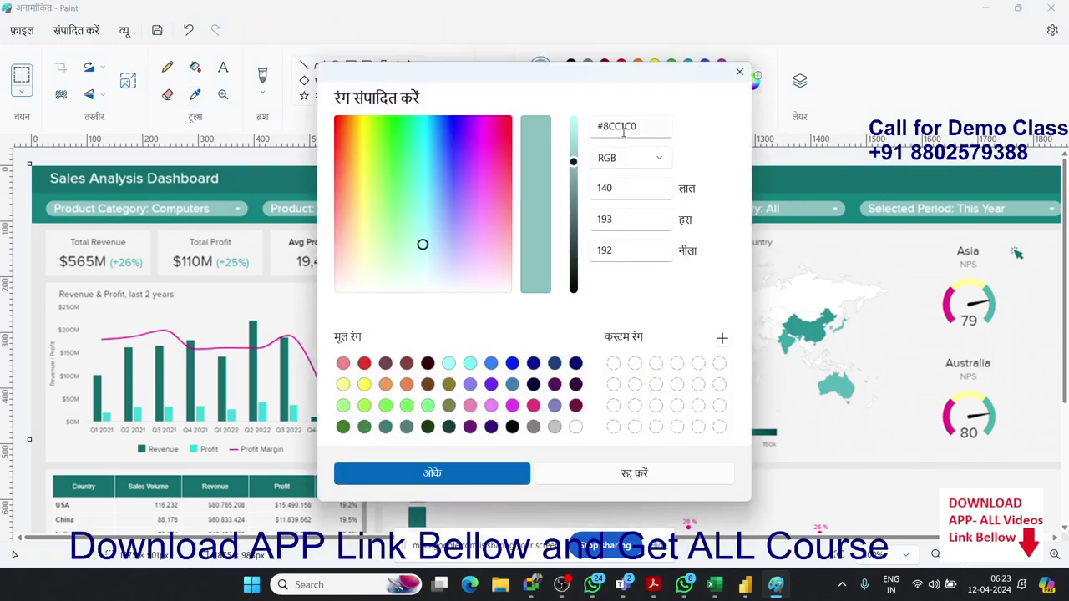
click(623, 127)
double_click(623, 126)
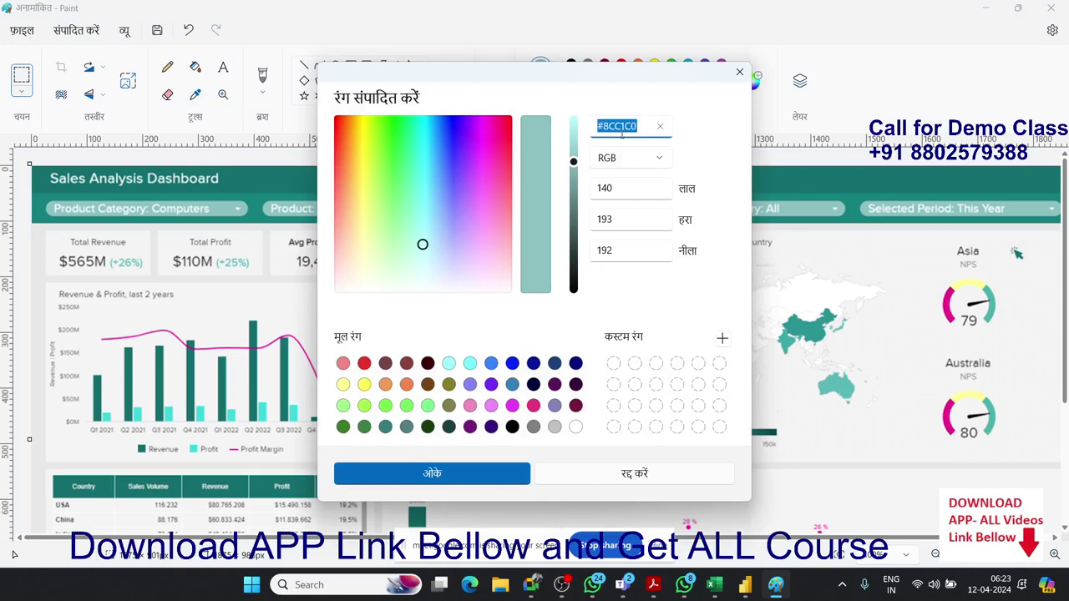
key(alt+Tab)
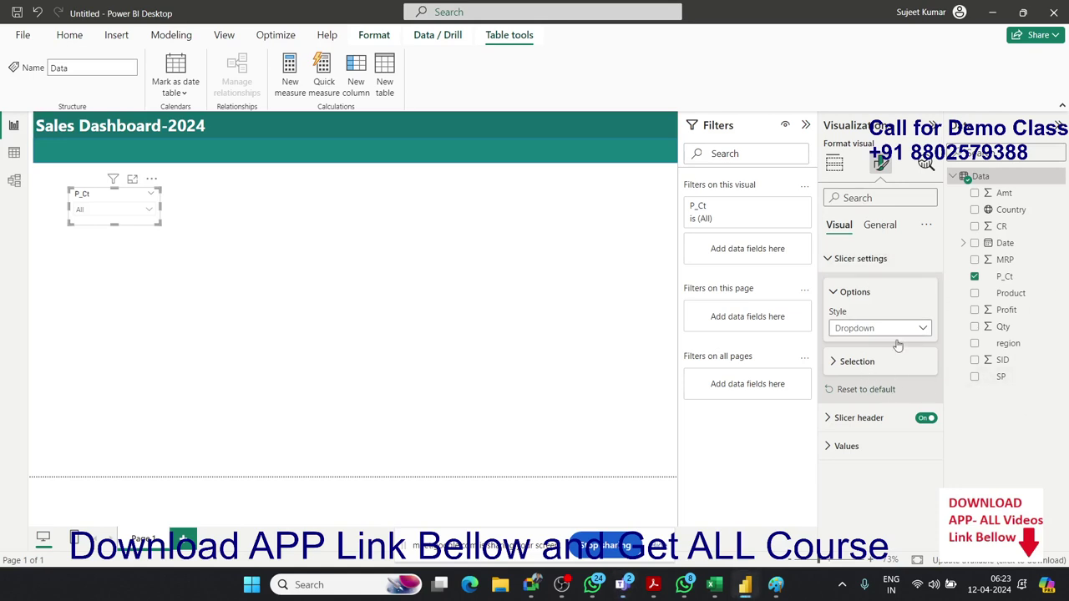
Step: Paste #8CC1C0 as the slicer's custom background colour under General > Effects
click(879, 225)
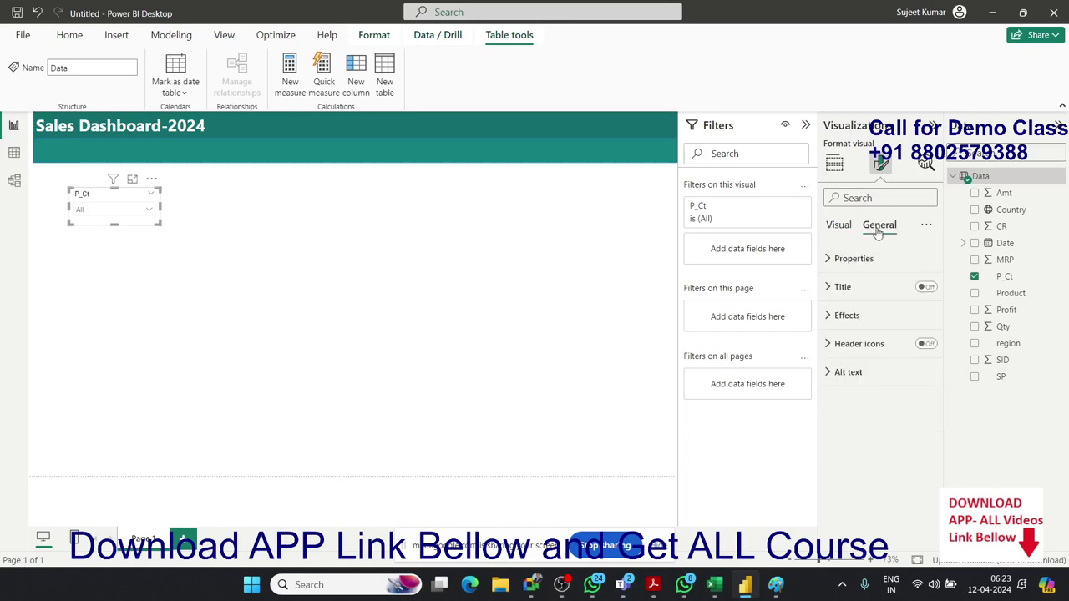
click(835, 289)
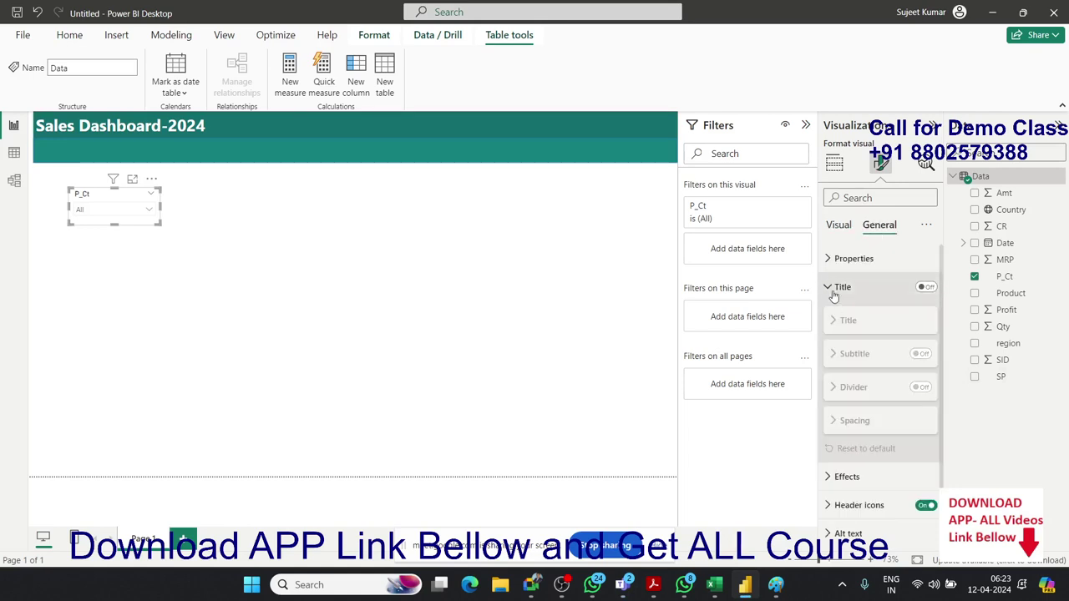
click(833, 288)
click(839, 313)
click(857, 389)
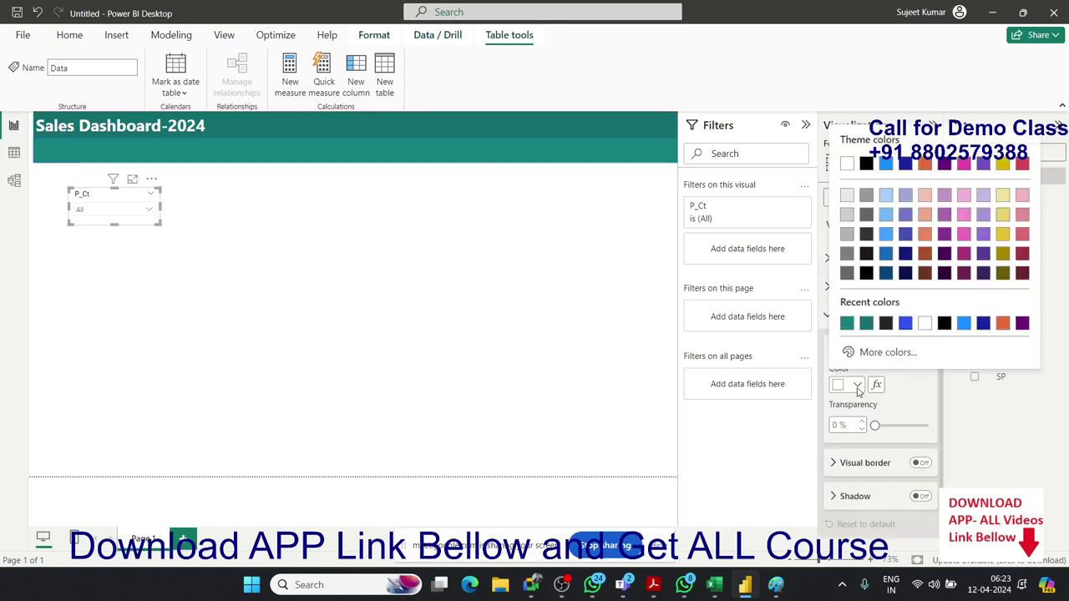
click(884, 352)
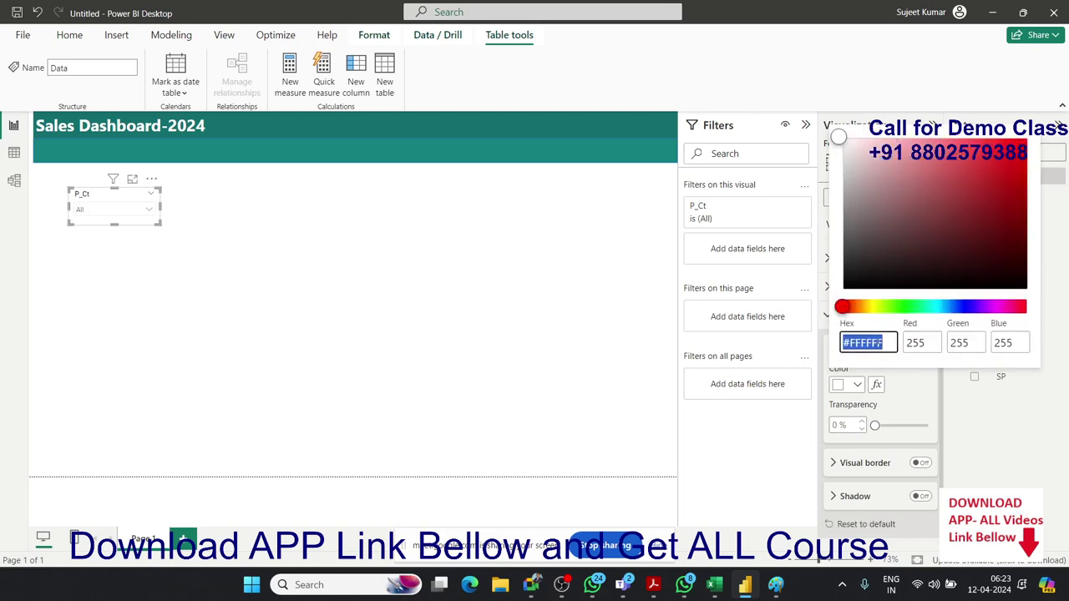
text(#8CC1C0)
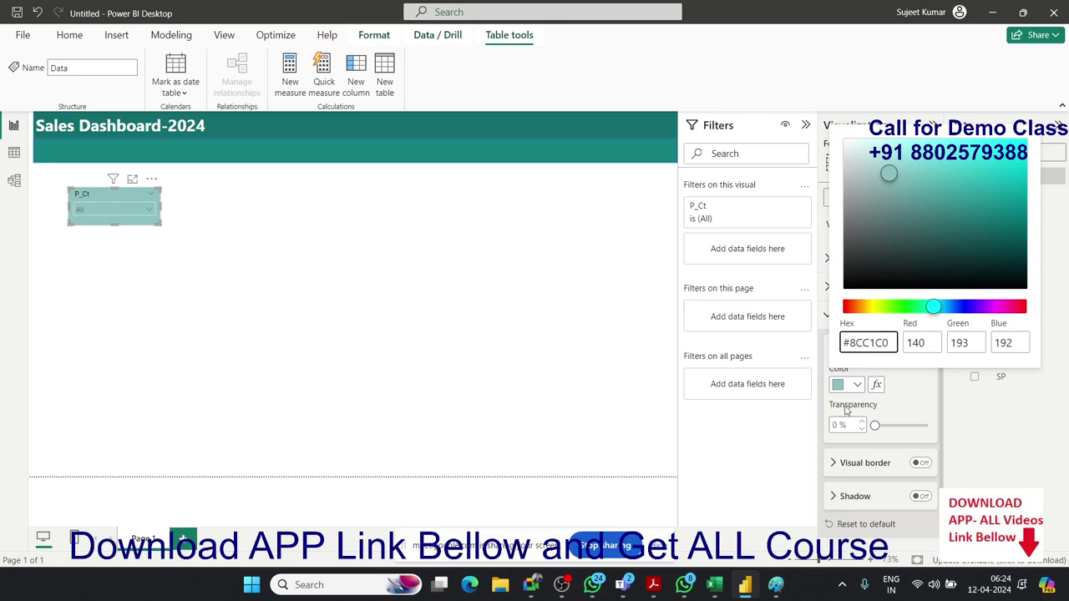
click(912, 408)
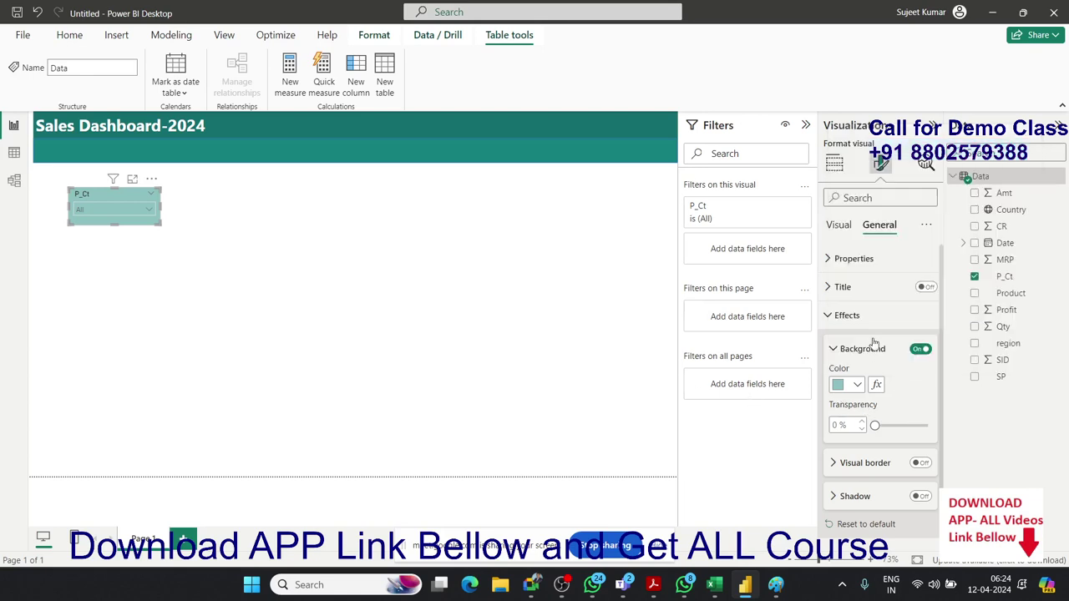
Step: Set the slicer header's title font colour to White
click(838, 225)
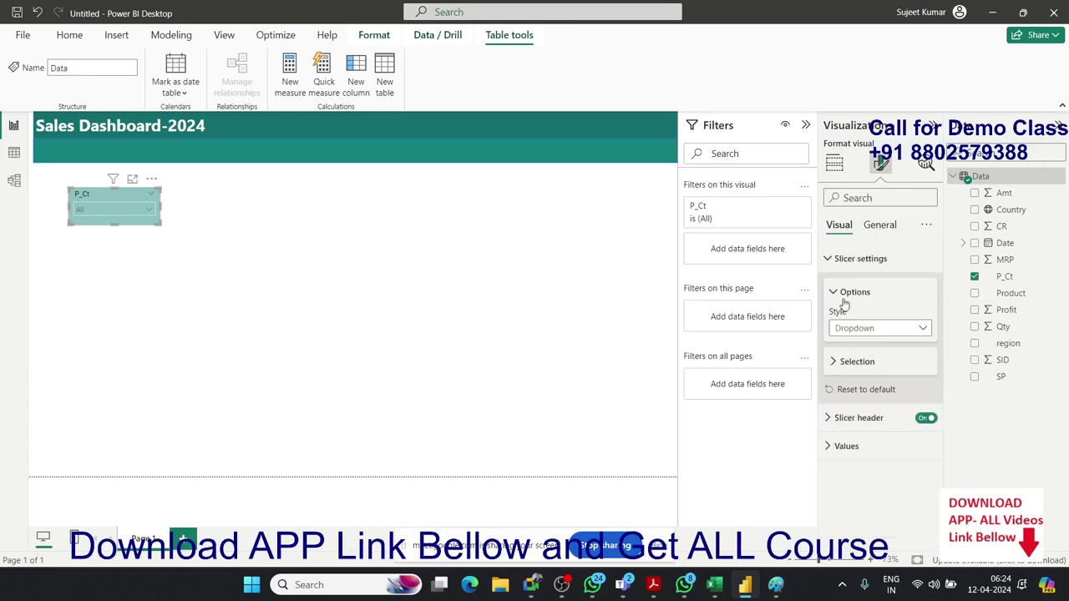
click(828, 417)
scroll(836, 401, down, 3)
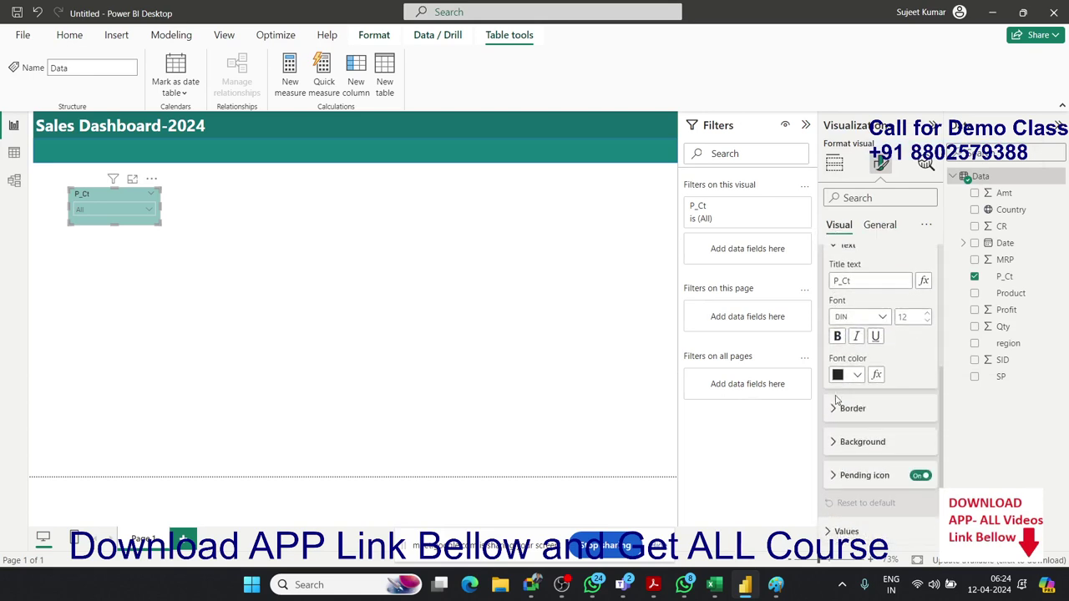
click(858, 375)
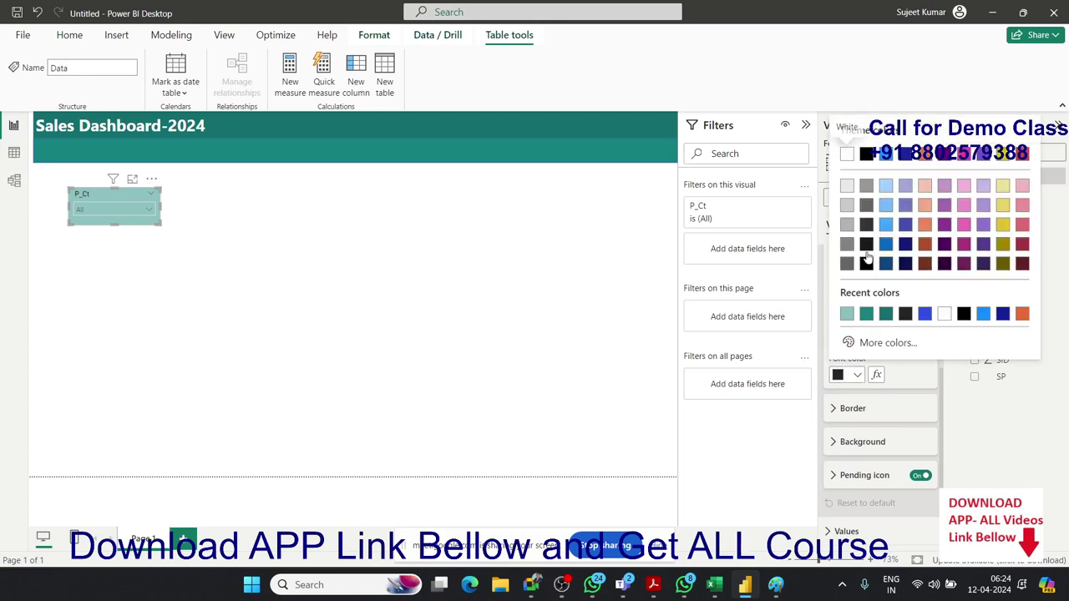
click(845, 159)
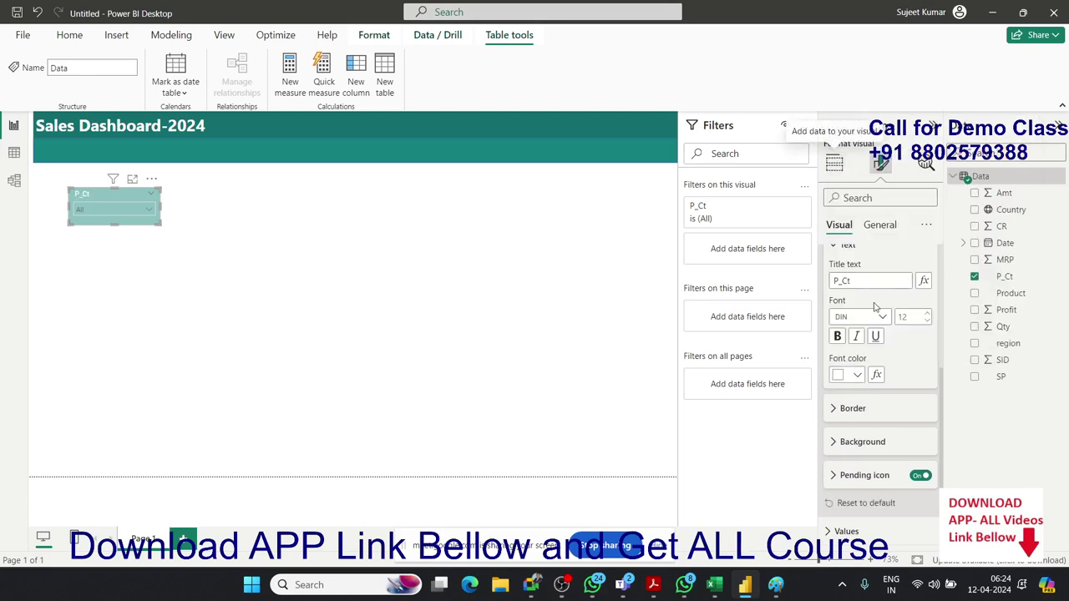
click(834, 246)
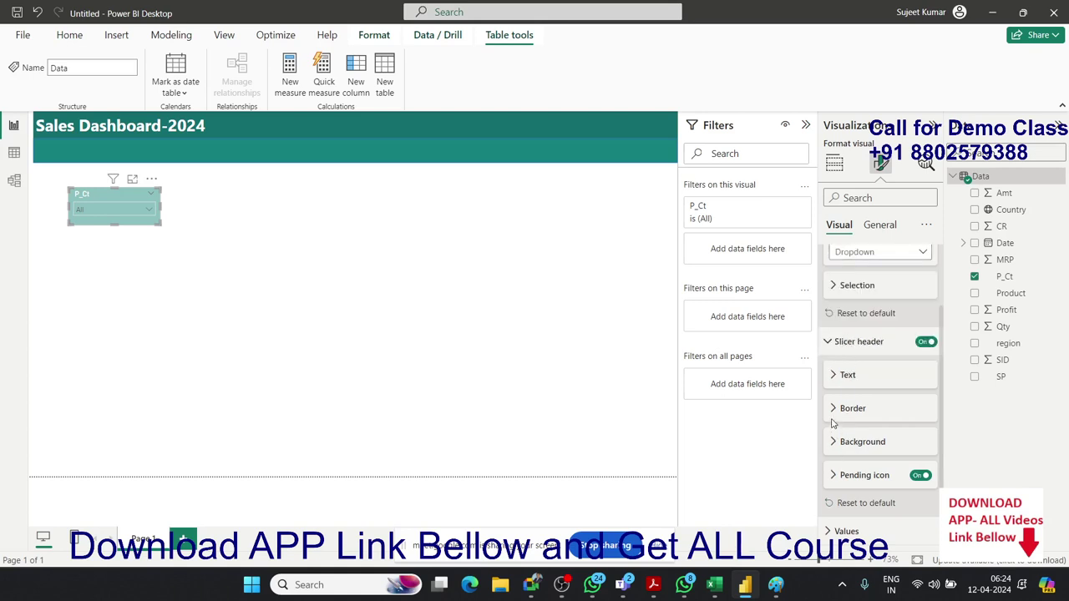
click(831, 347)
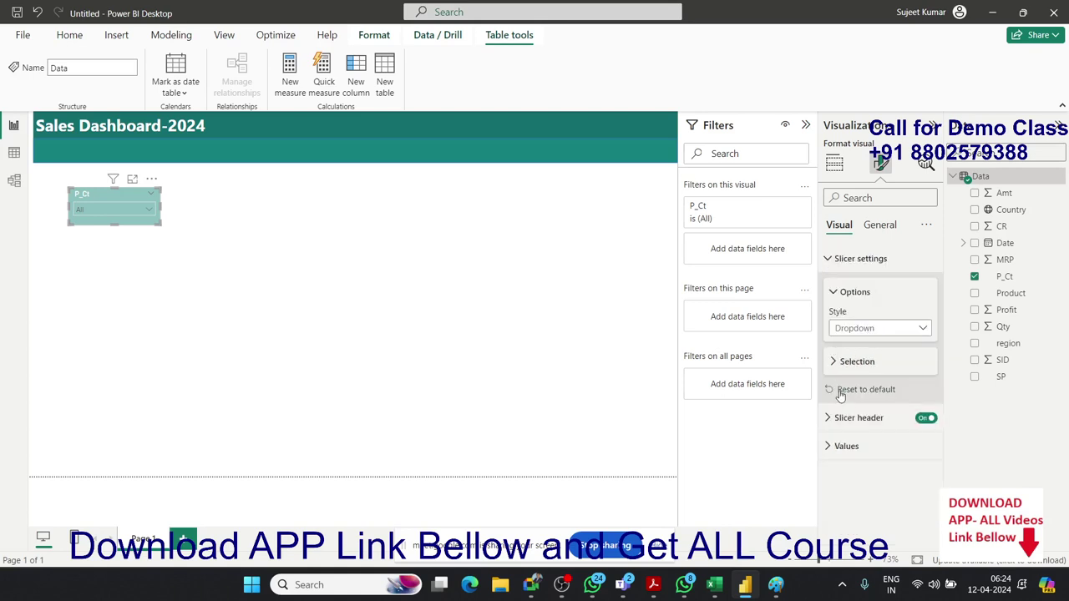
Step: Set the slicer's Values font colour to White
click(827, 446)
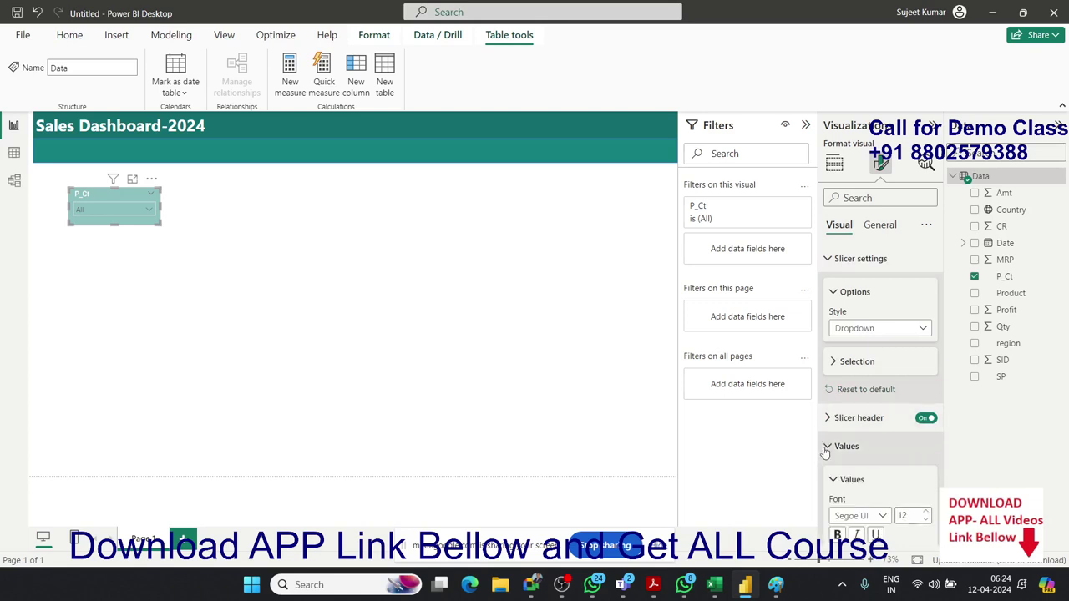
scroll(860, 401, down, 2)
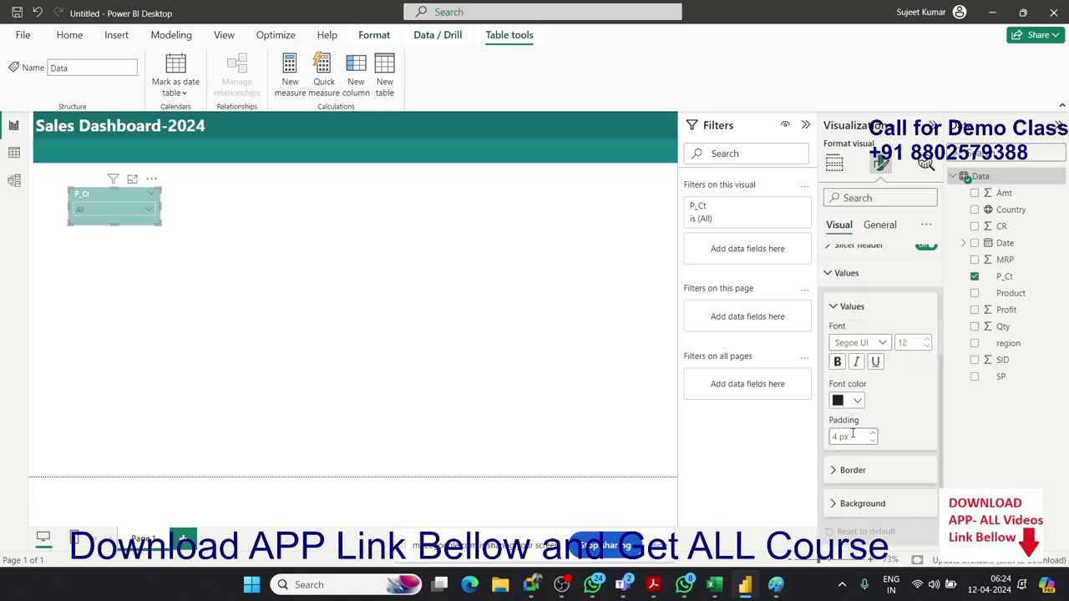
click(857, 402)
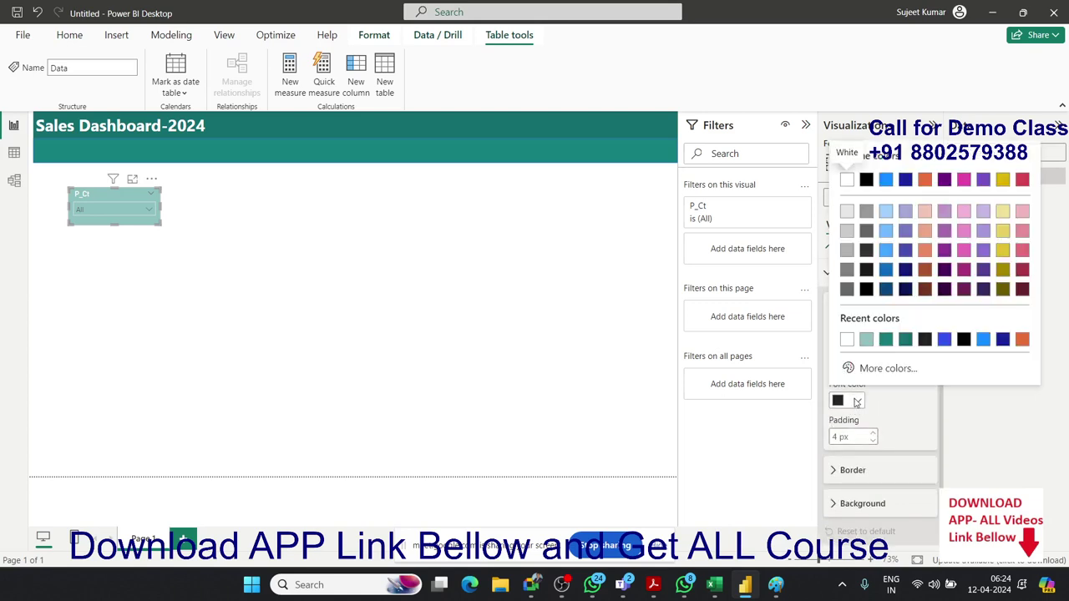
click(877, 369)
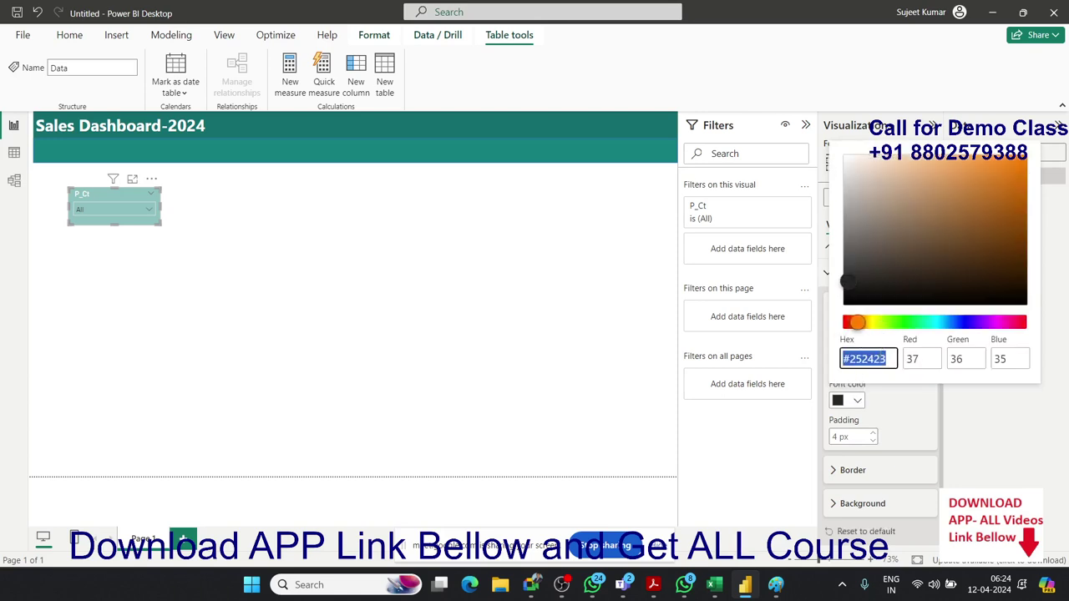
click(875, 388)
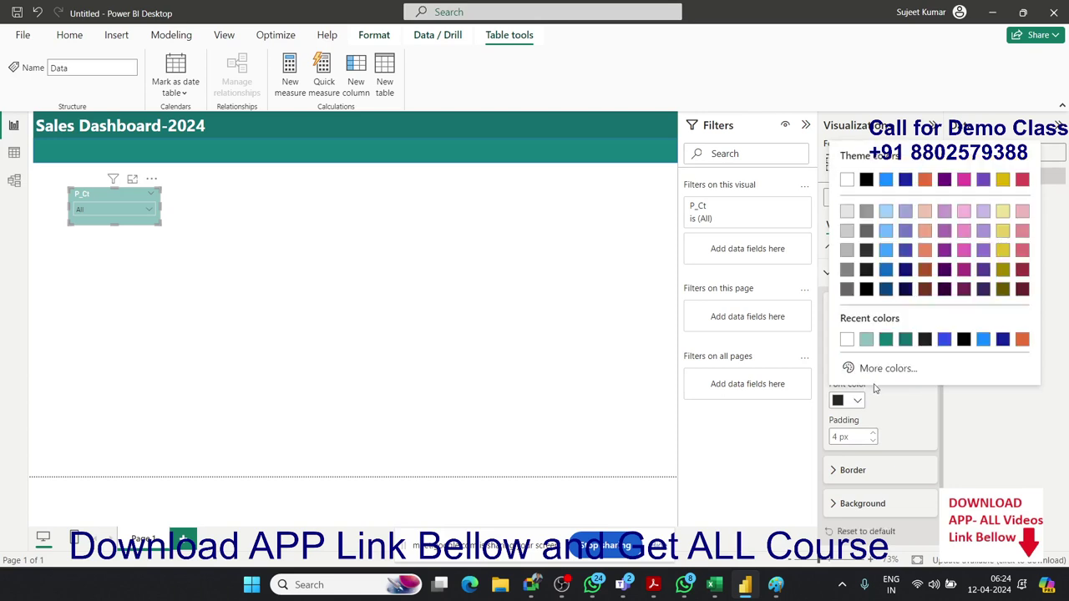
click(846, 339)
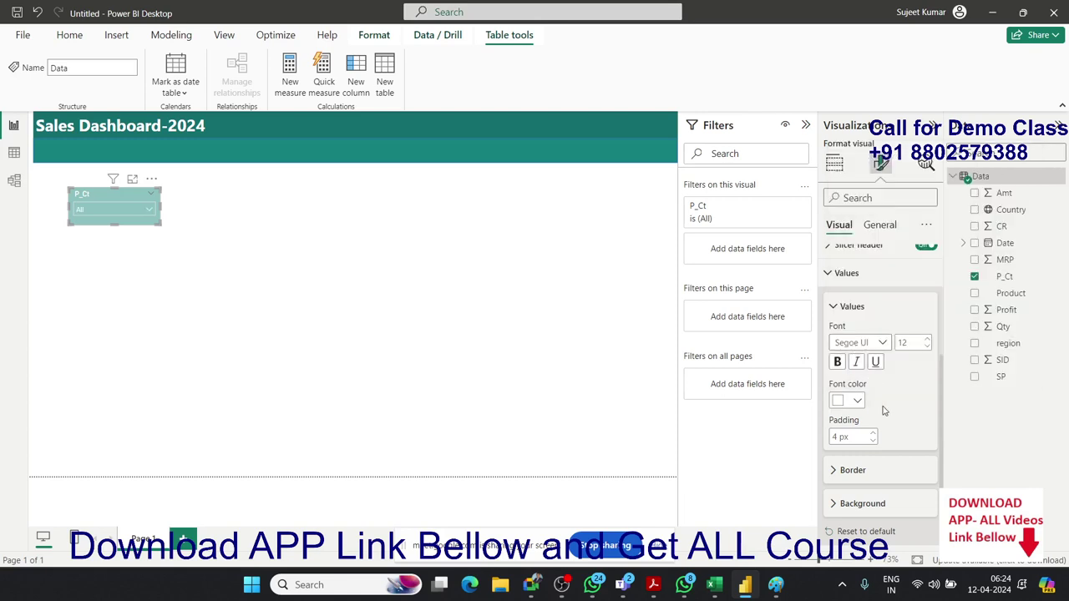
Step: Preview the P_Ct dropdown list, then reselect the slicer's formatting options
click(383, 287)
click(149, 212)
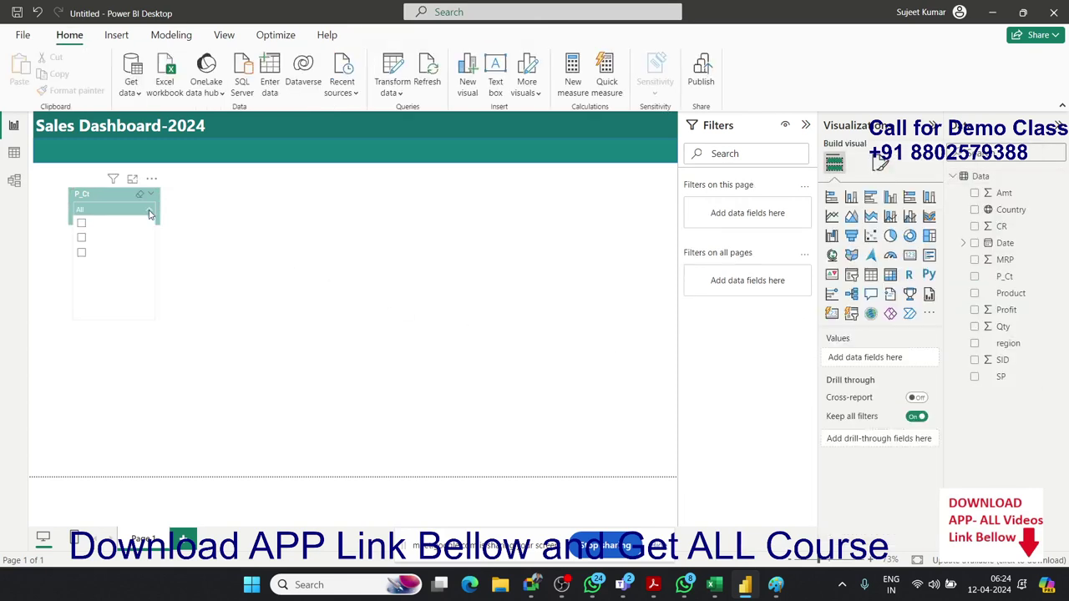
click(150, 214)
click(154, 226)
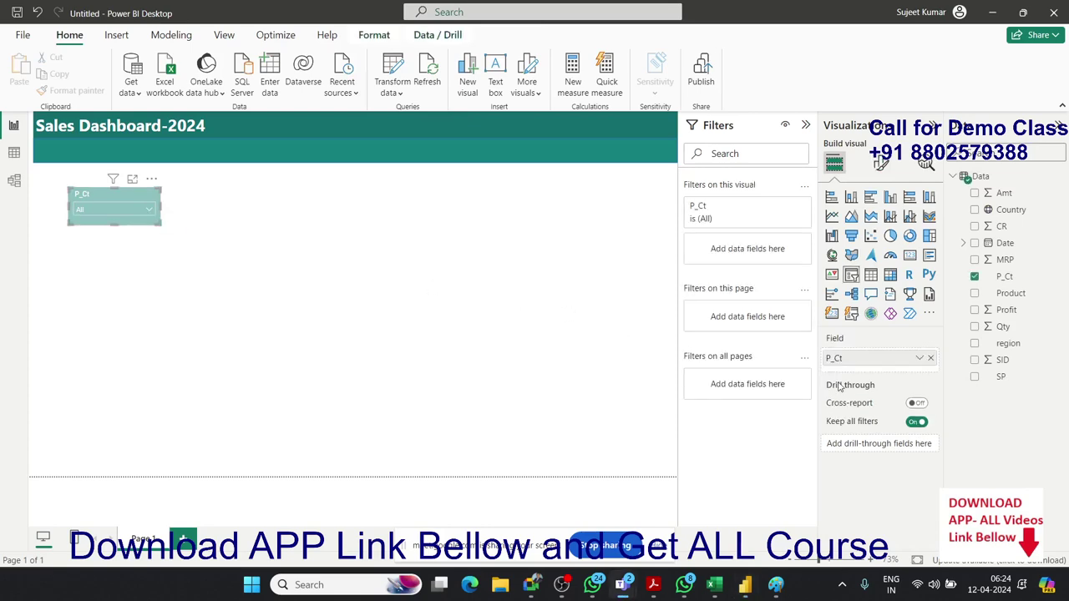
key(alt+Tab)
key(alt+Tab)
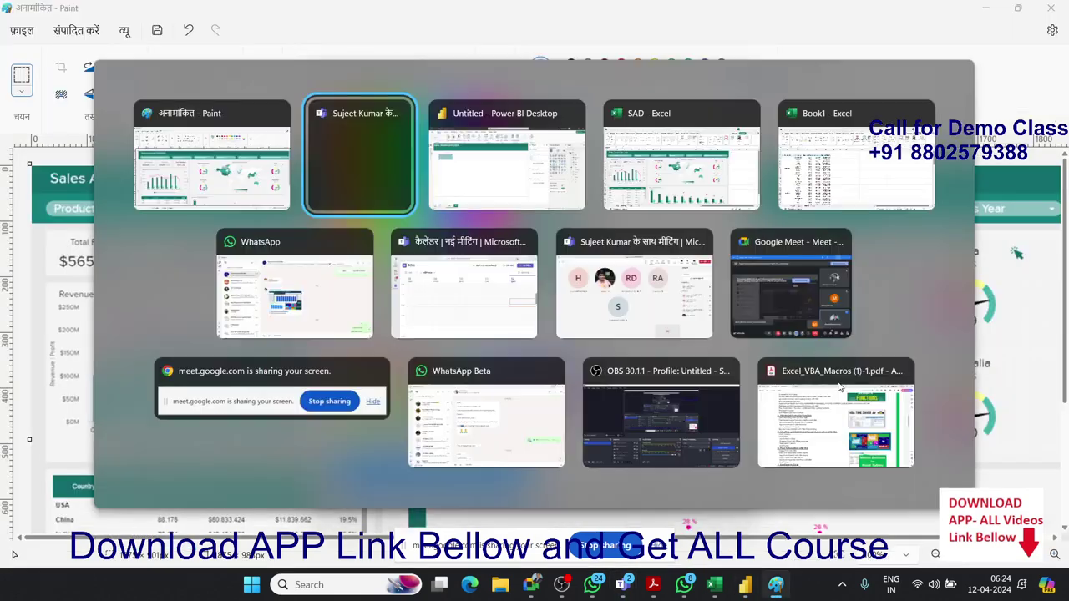
key(alt+Tab)
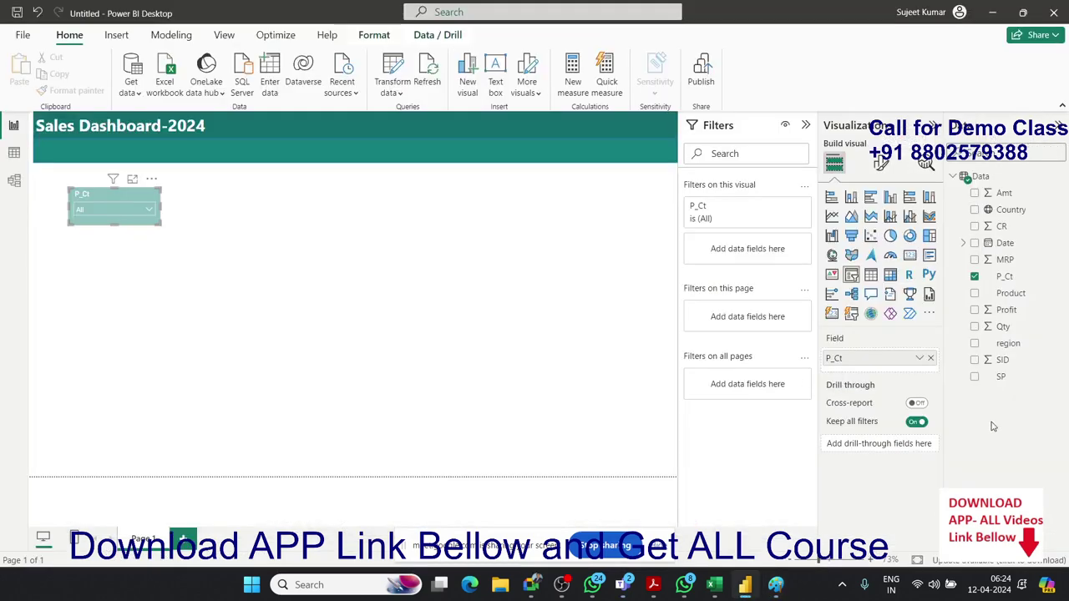
click(882, 163)
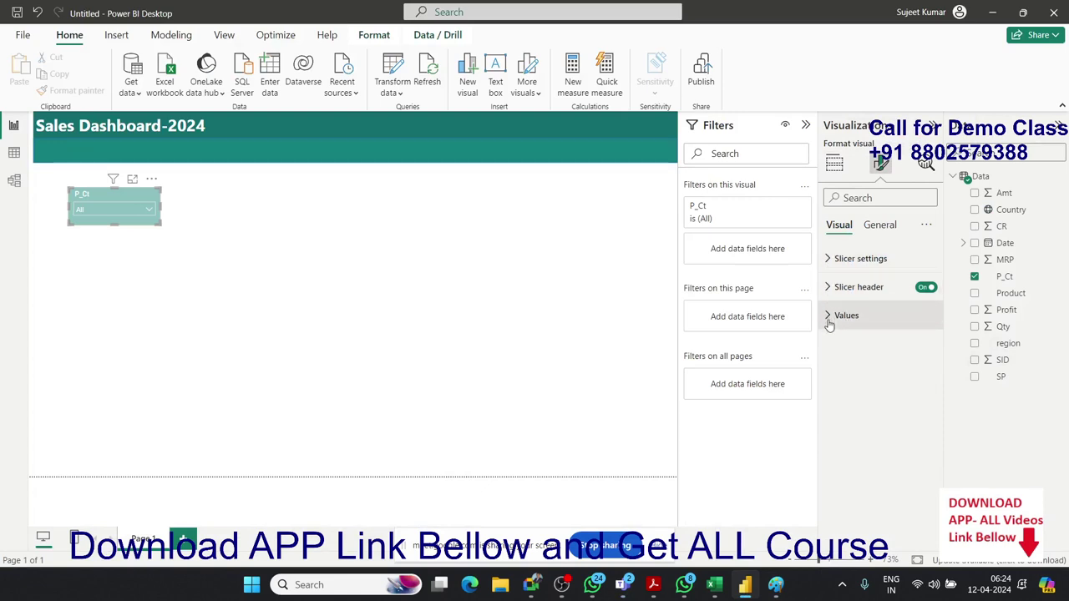
Step: Turn on header icons and add a visual border with 8 px rounded corners to the slicer
click(881, 236)
click(926, 344)
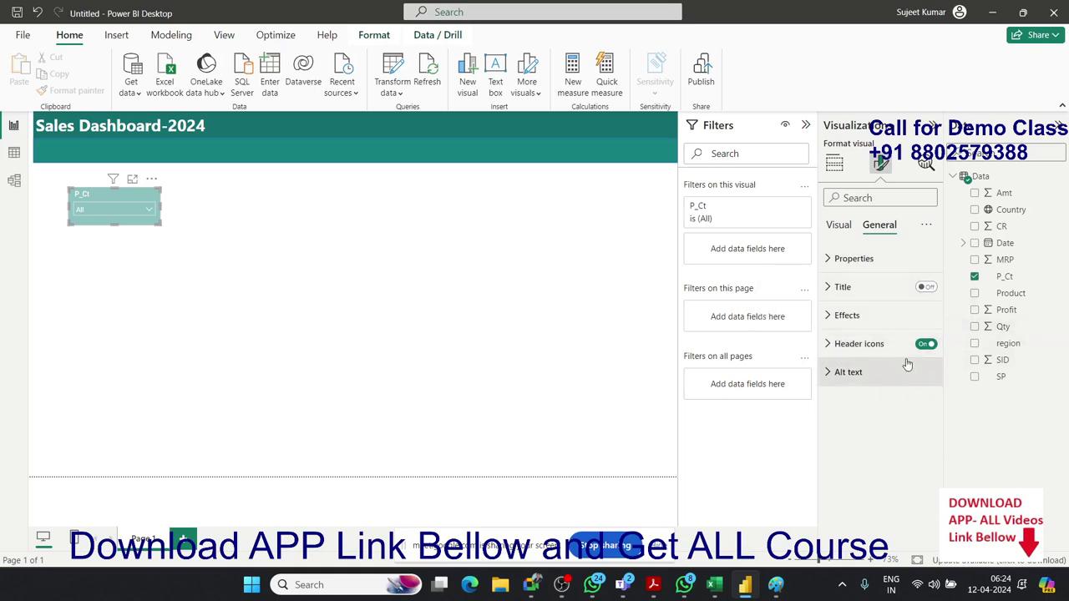
click(834, 315)
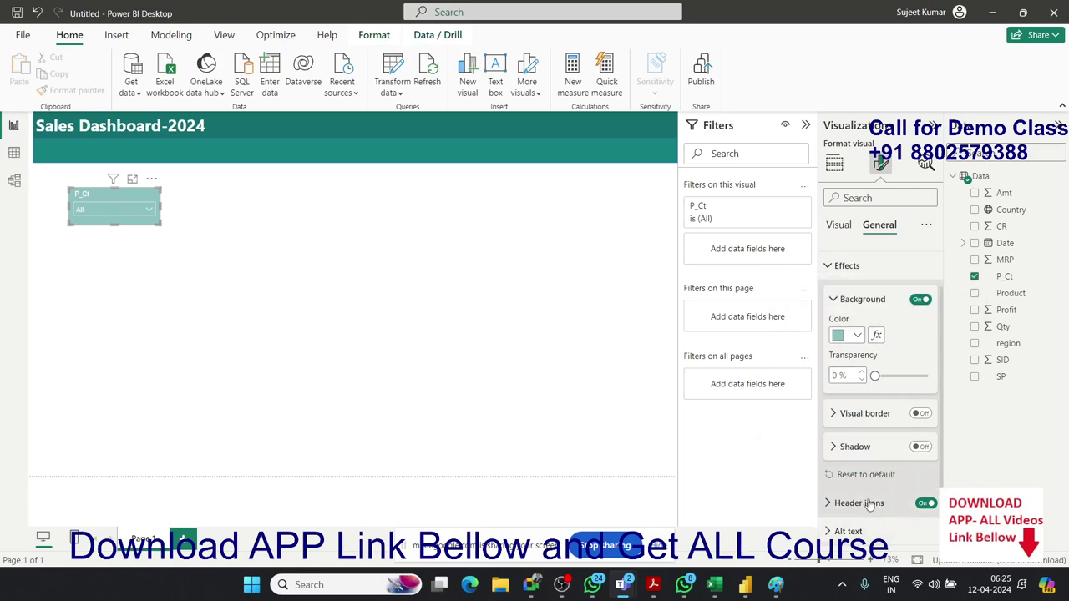
click(868, 418)
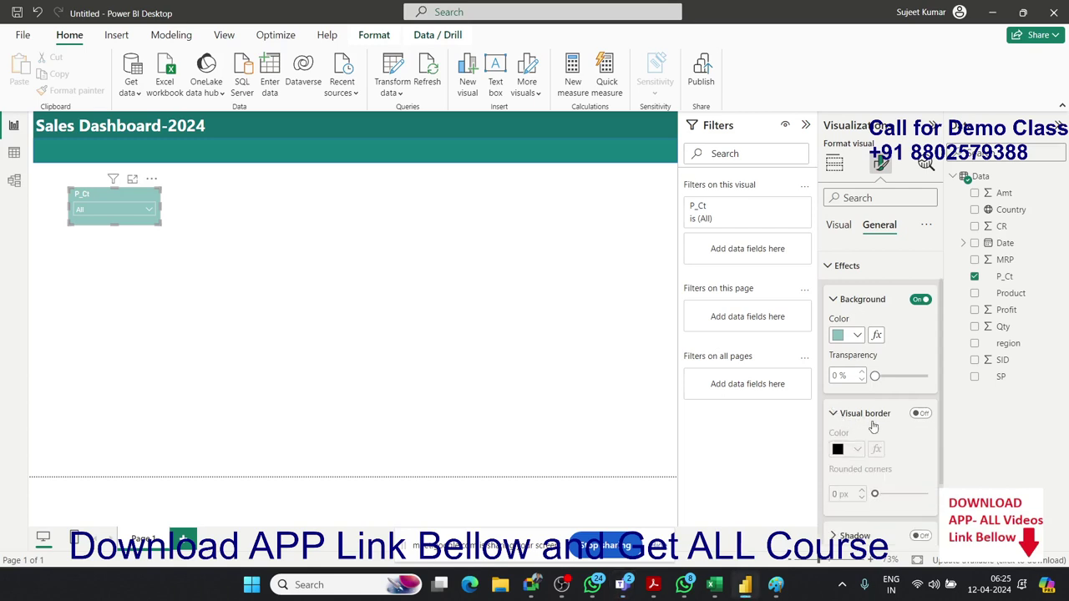
click(920, 413)
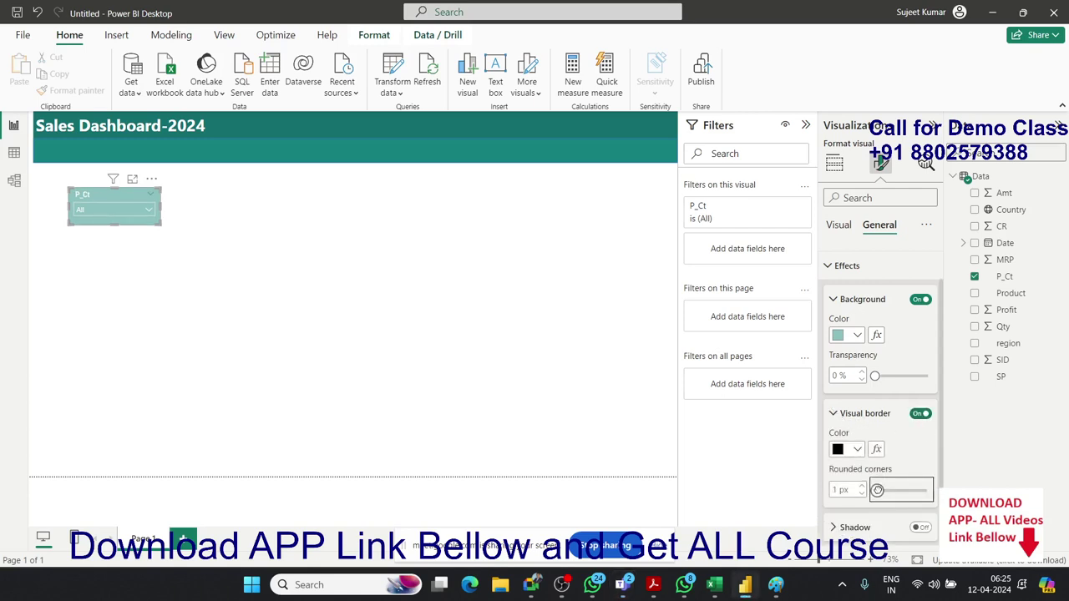
drag(876, 490, 889, 491)
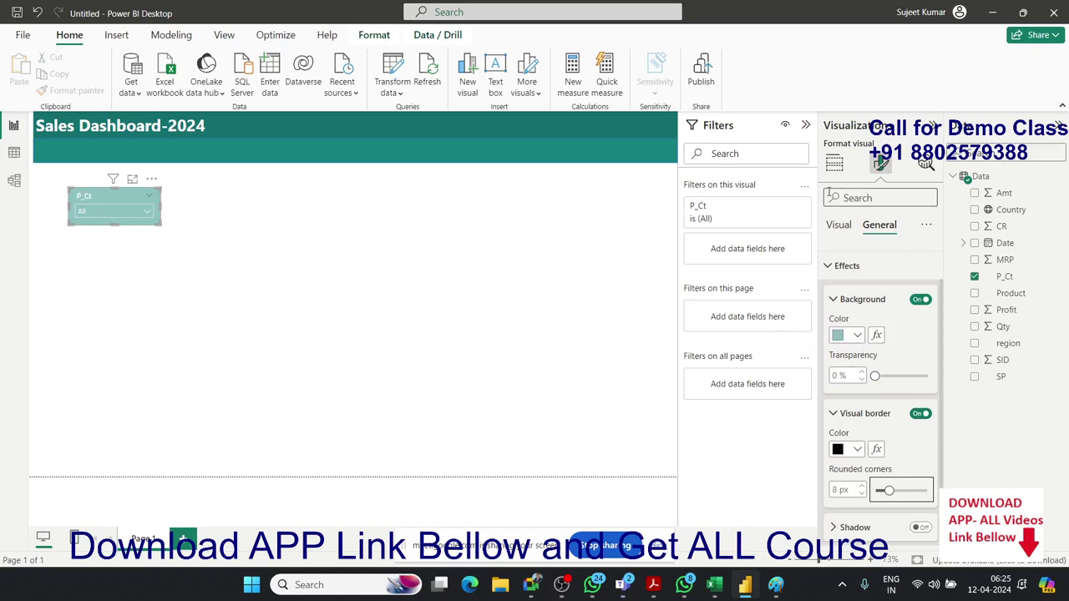
click(834, 163)
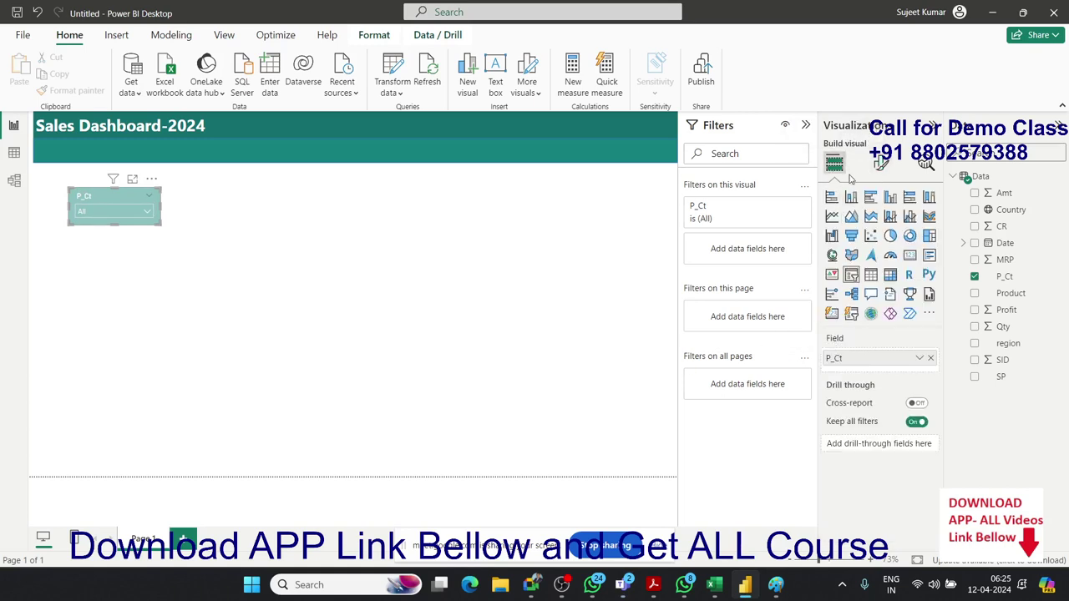
Step: Change the slicer's value text to light grey and preview the dropdown
click(880, 163)
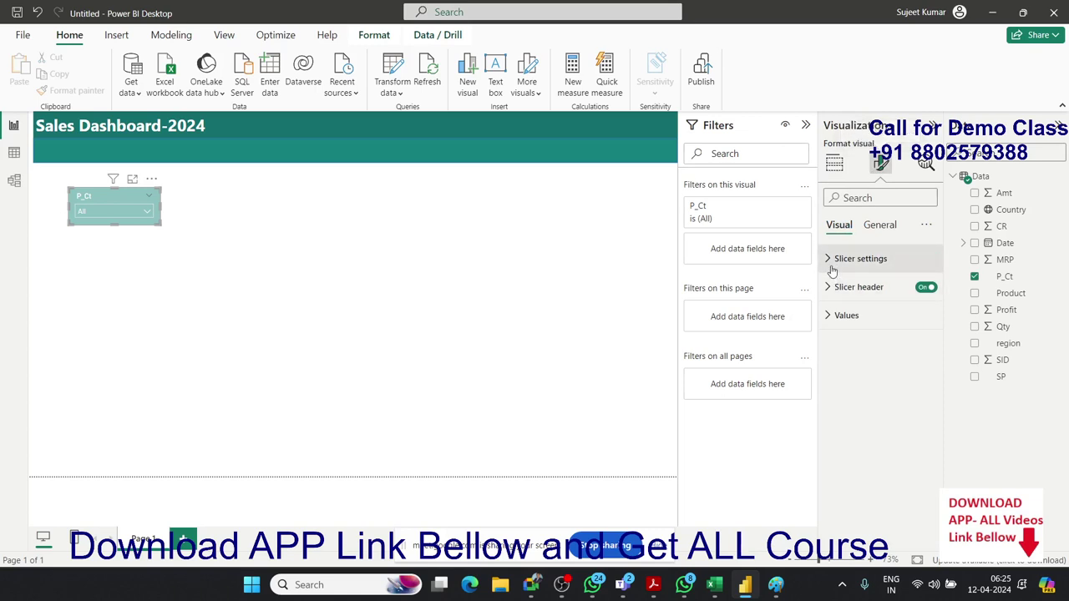
click(829, 315)
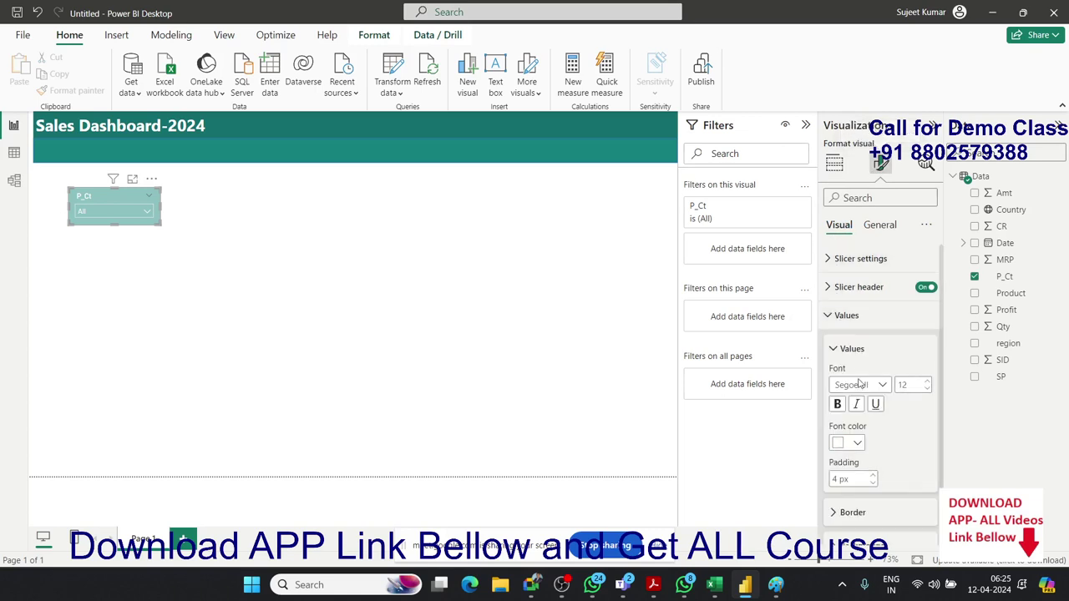
click(855, 444)
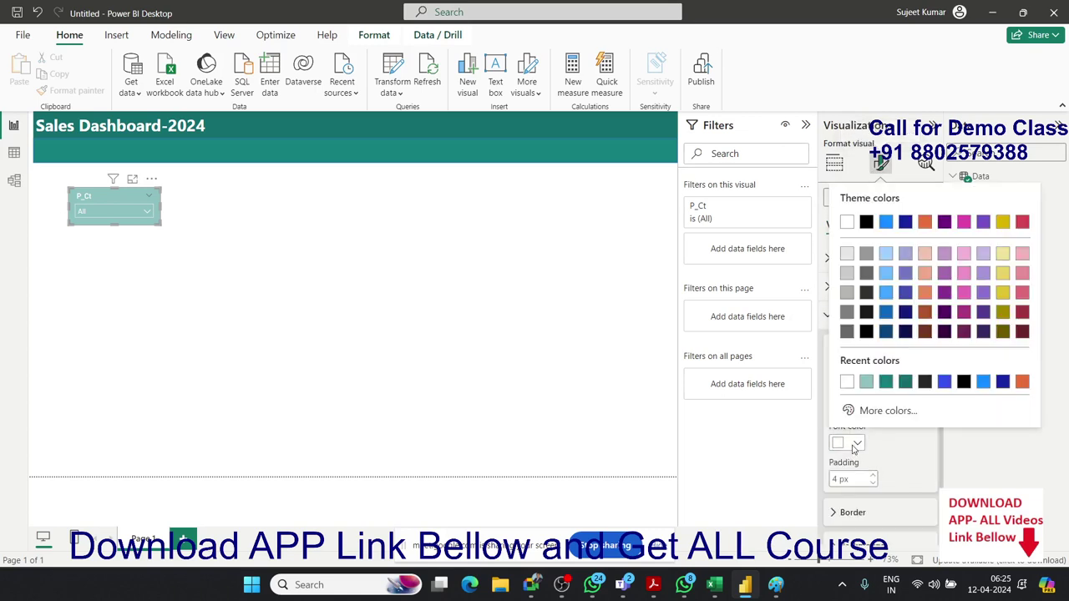
click(846, 270)
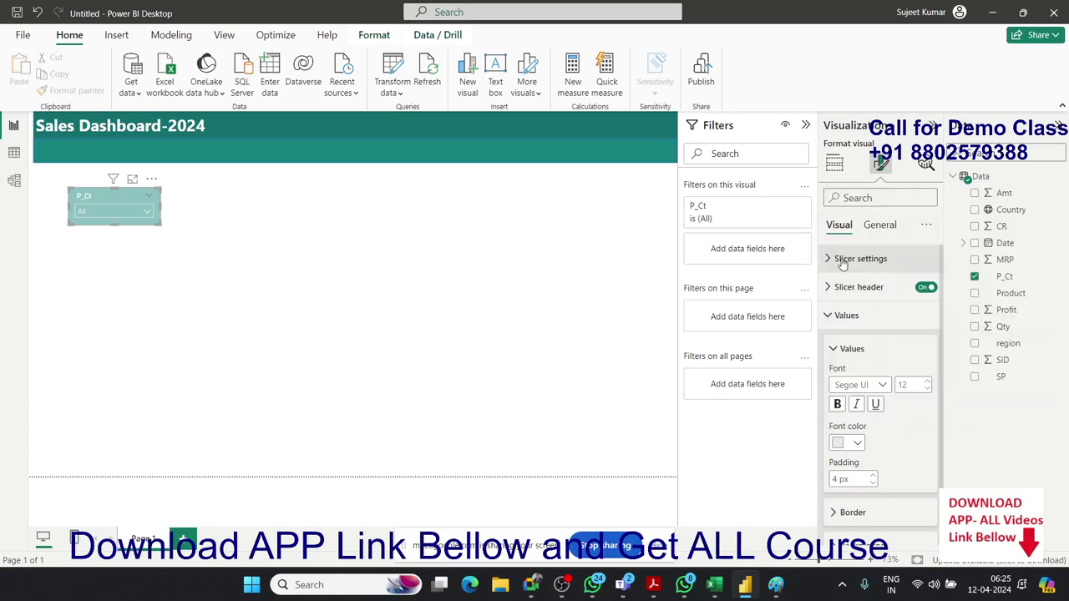
click(370, 274)
click(149, 215)
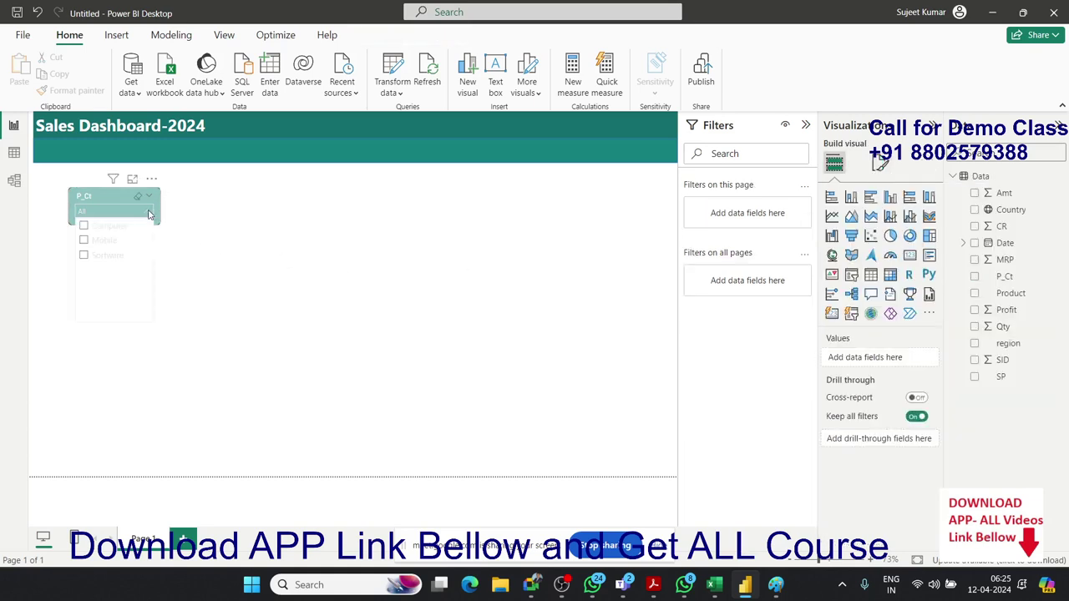
click(138, 200)
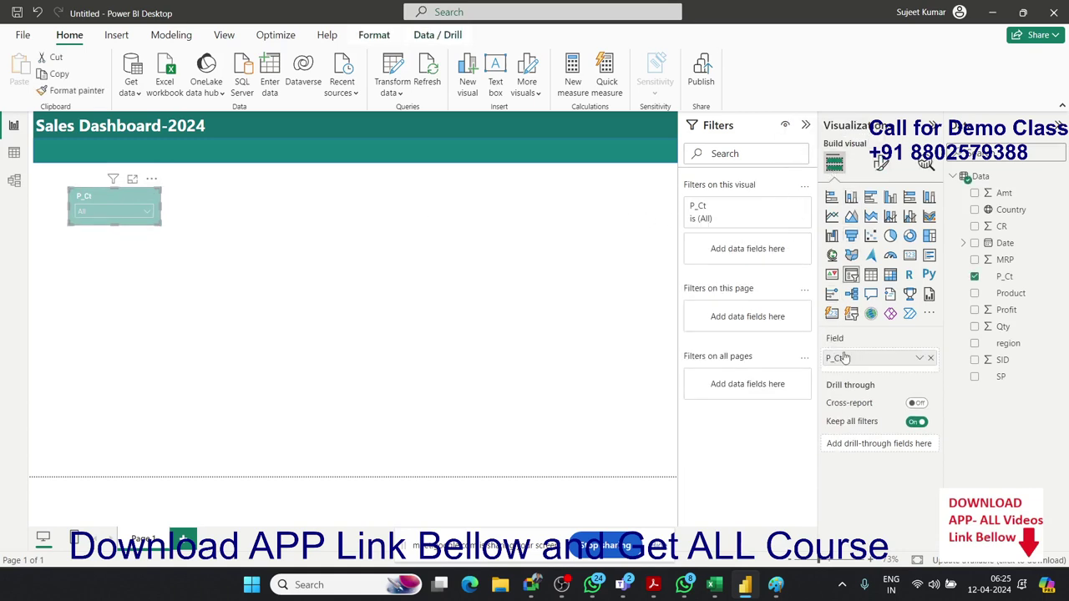
Step: Set the slicer header background to the light teal recent colour
click(882, 163)
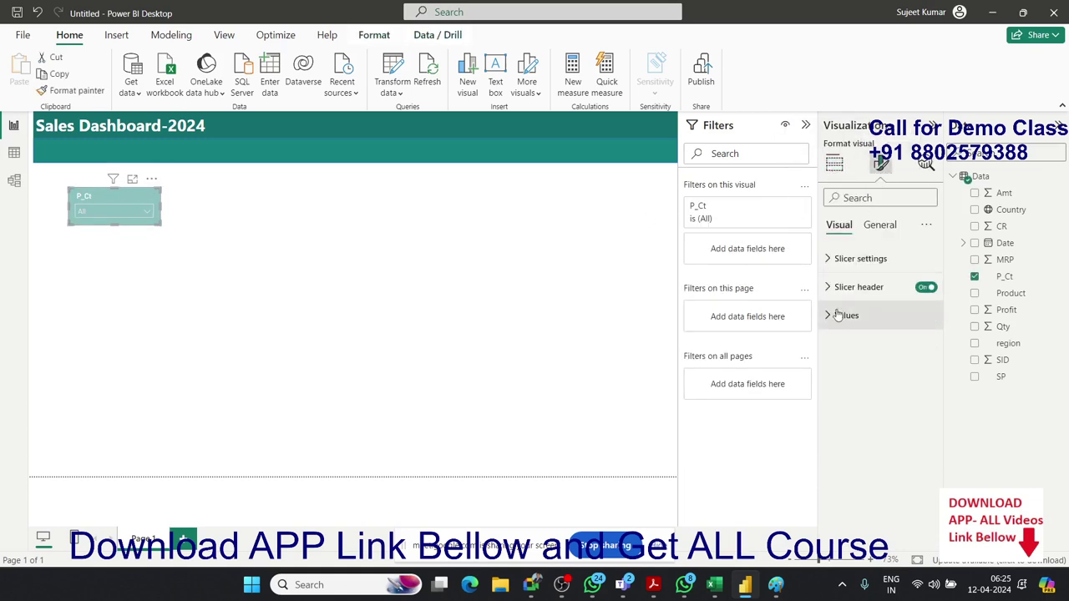
click(835, 286)
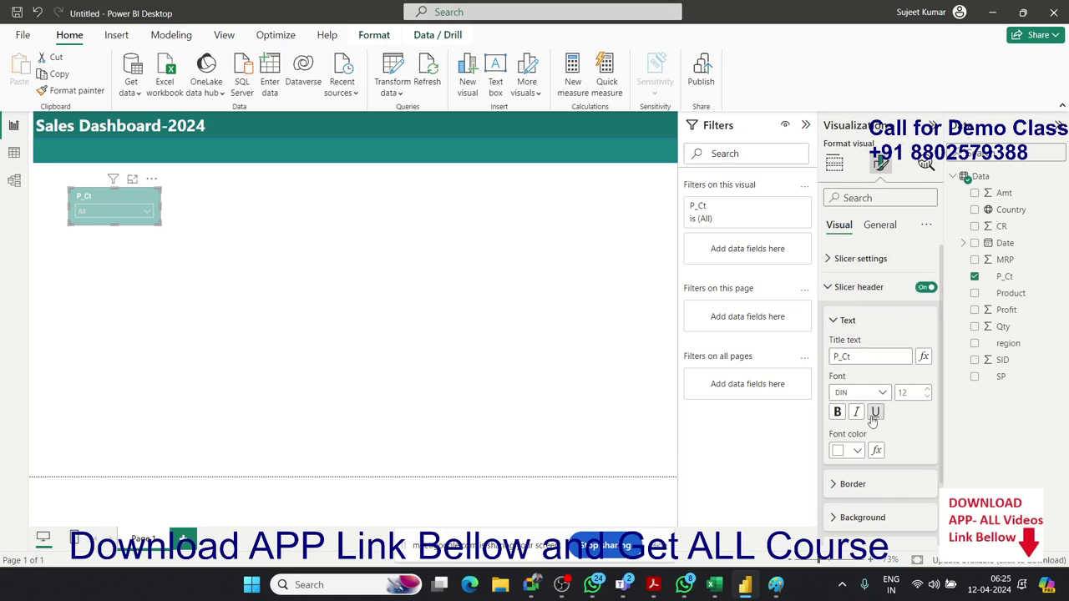
scroll(869, 449, down, 1)
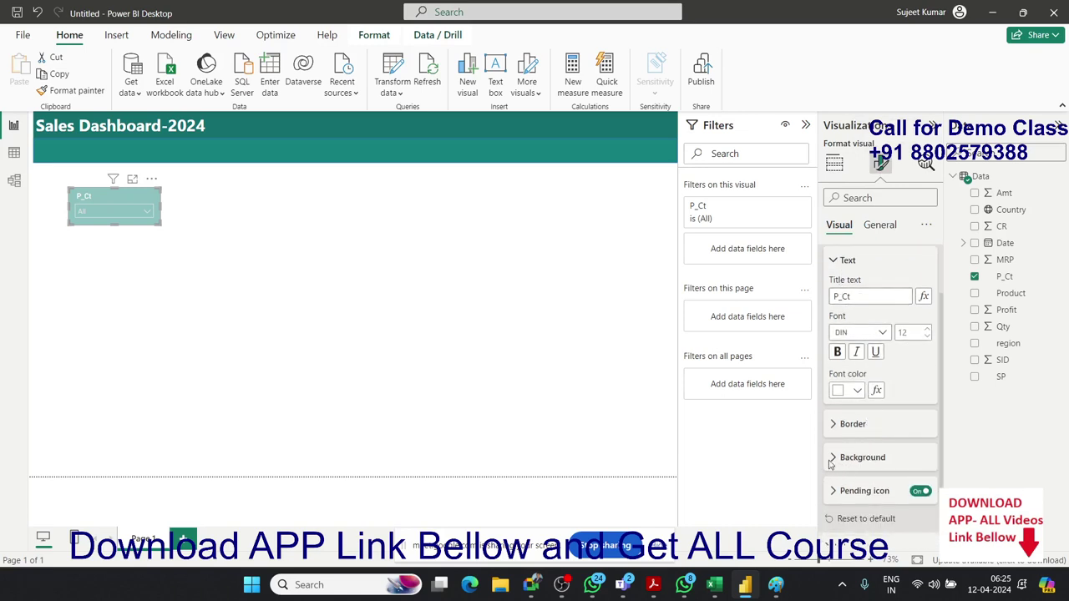
click(833, 458)
scroll(844, 459, down, 1)
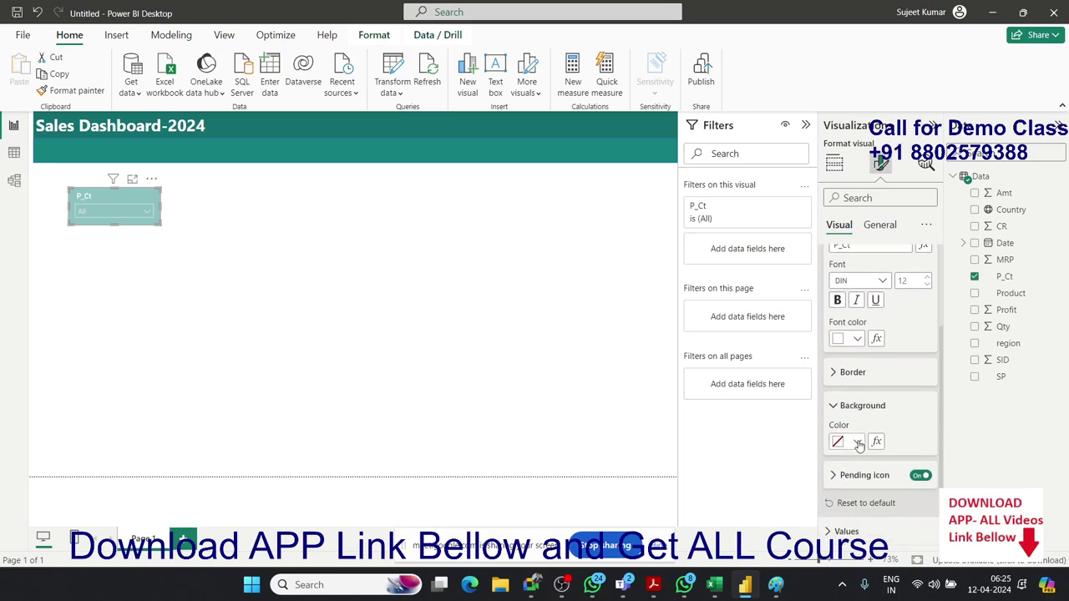
click(857, 443)
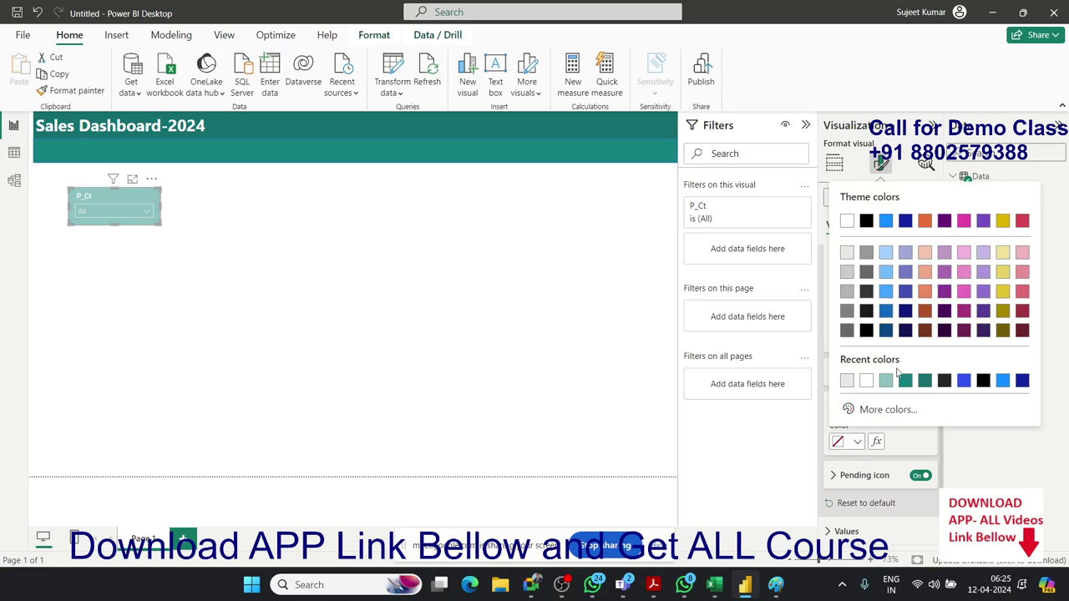
click(892, 386)
Step: Give the slicer's Values background the light teal recent colour
click(417, 280)
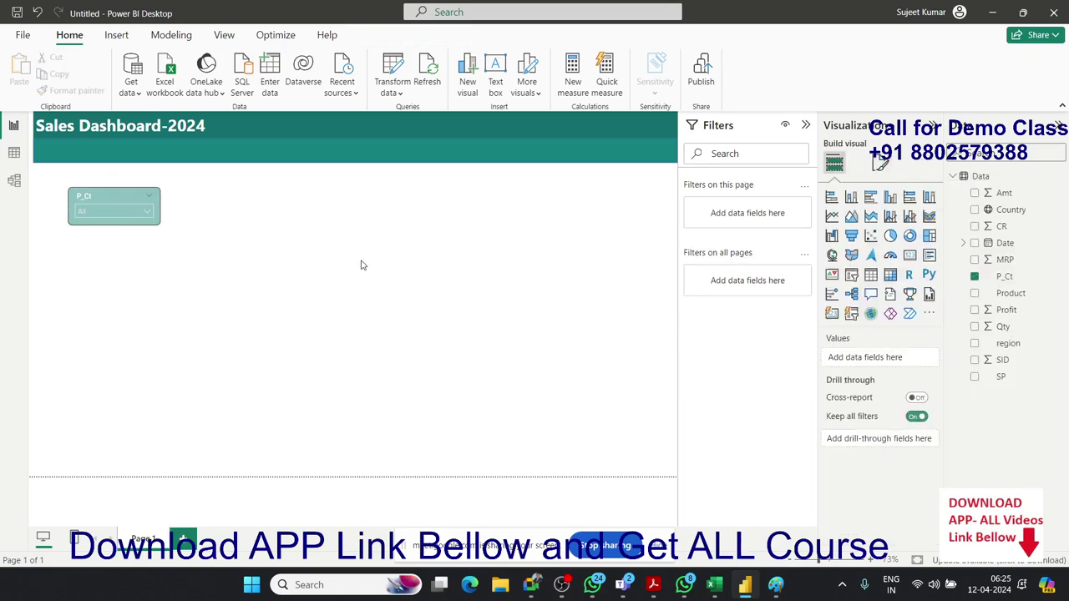
click(143, 215)
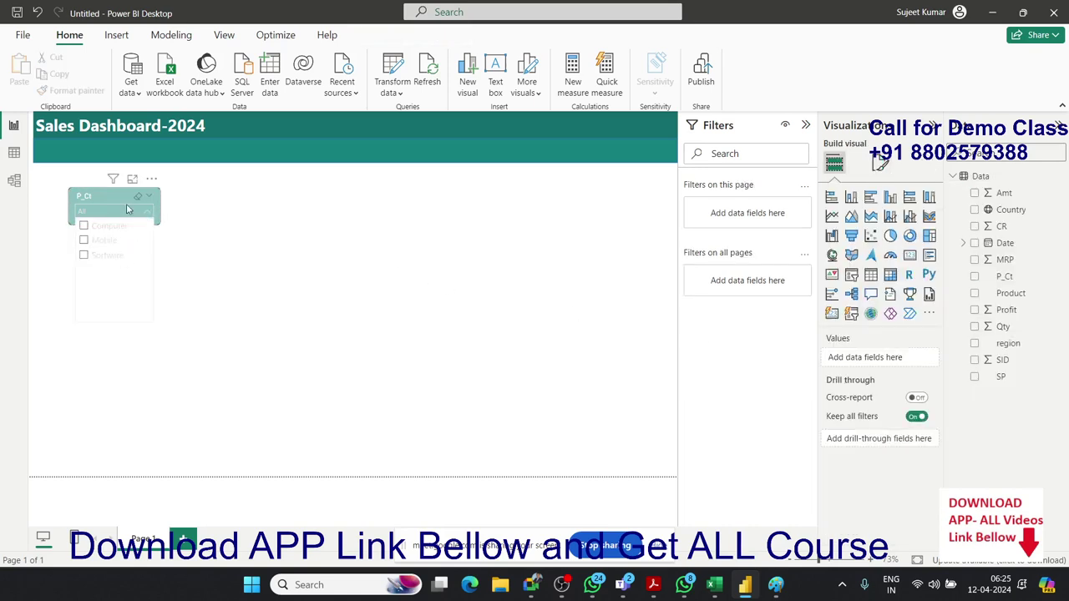
click(119, 199)
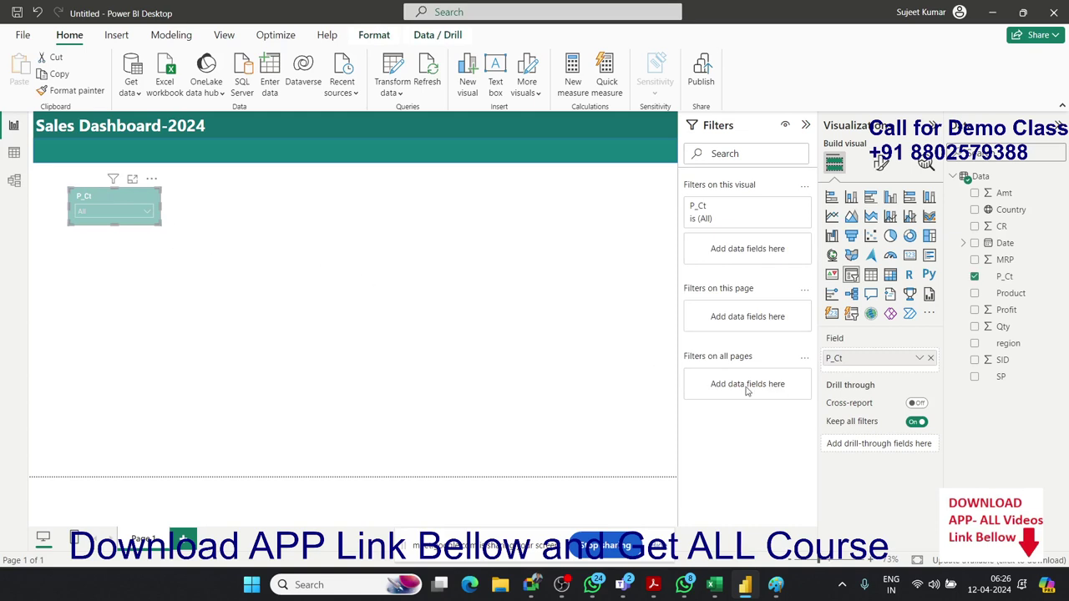
click(882, 164)
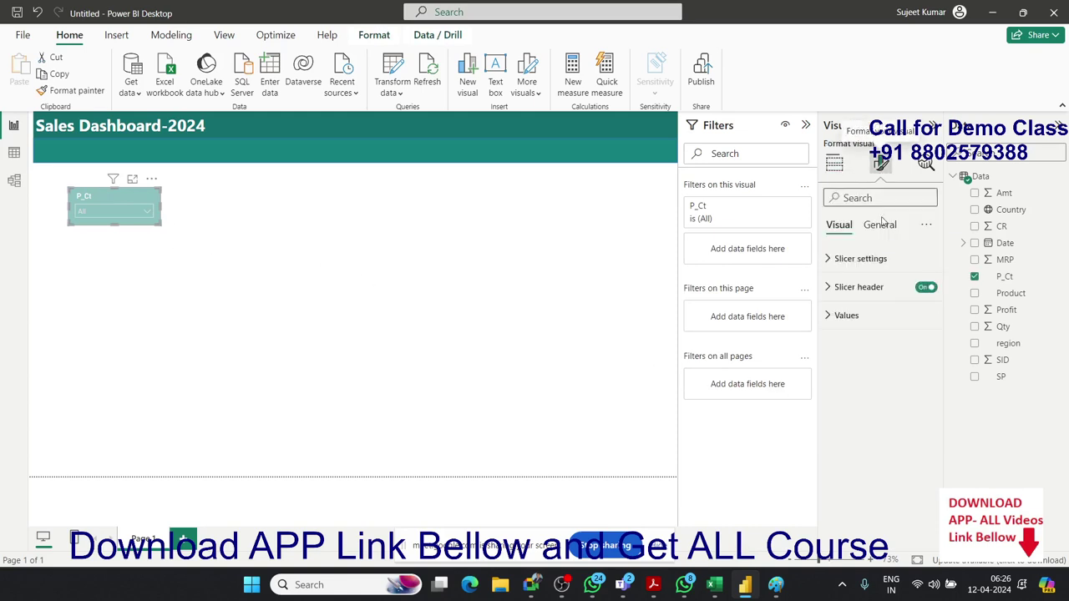
click(844, 315)
scroll(877, 468, down, 1)
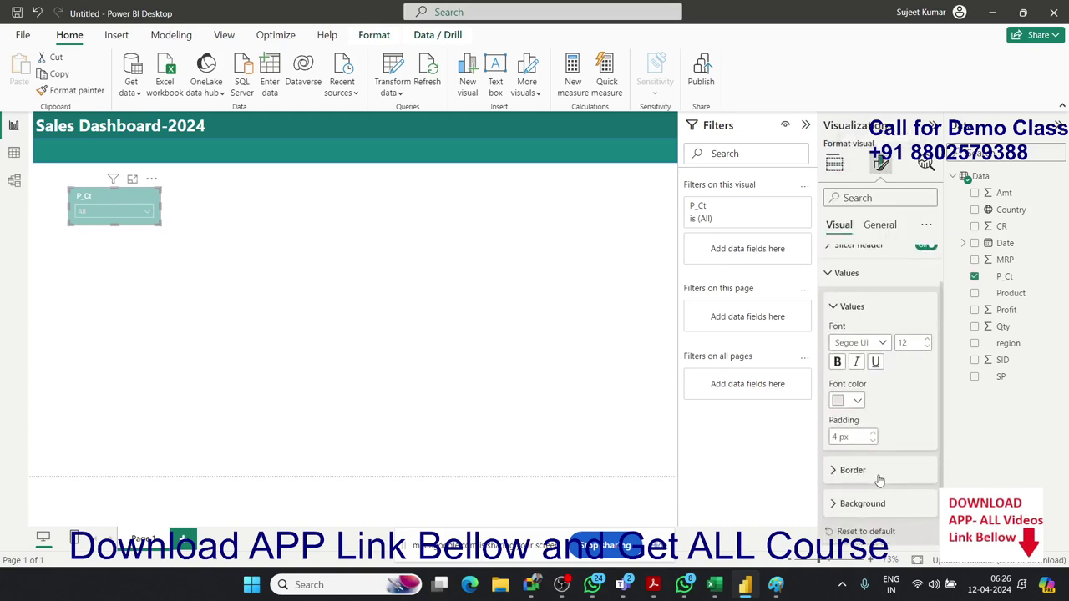
click(832, 504)
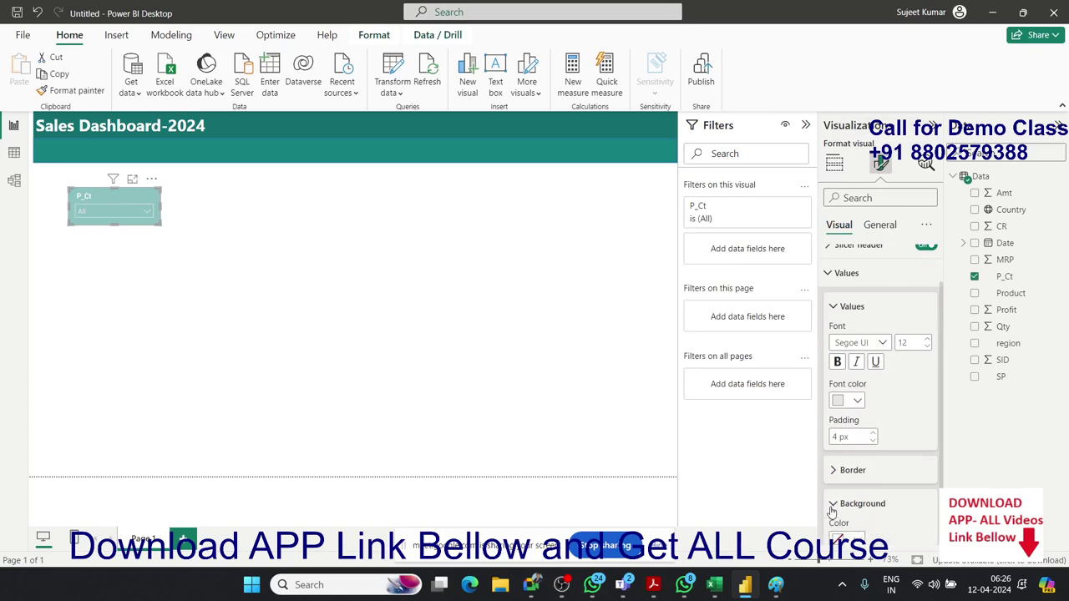
scroll(844, 509, down, 1)
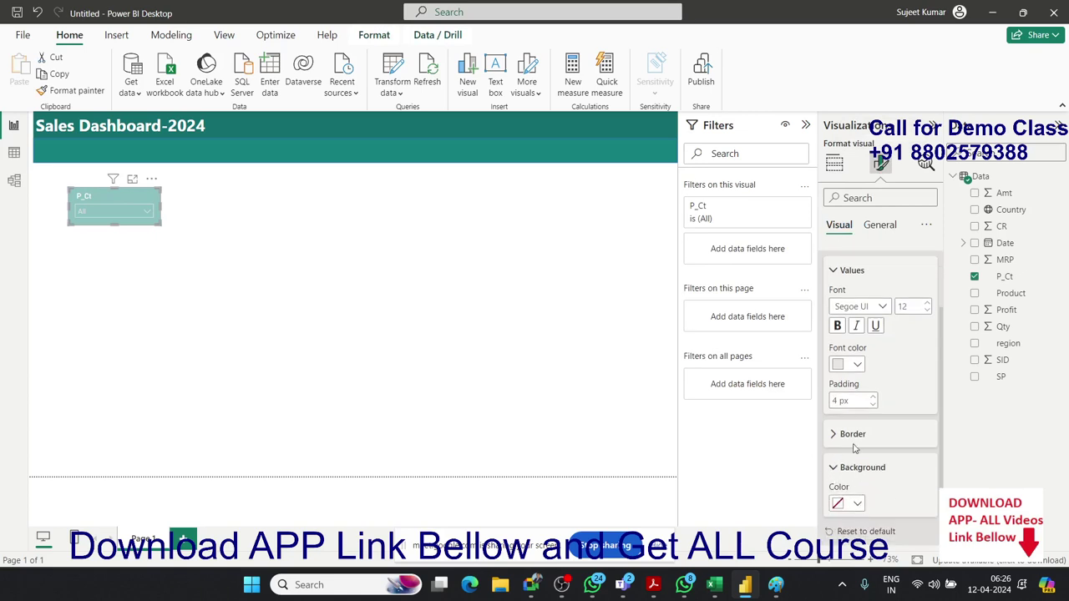
click(862, 507)
click(851, 449)
Step: Open the P_Ct dropdown to check the teal item list, then reselect the slicer
click(331, 377)
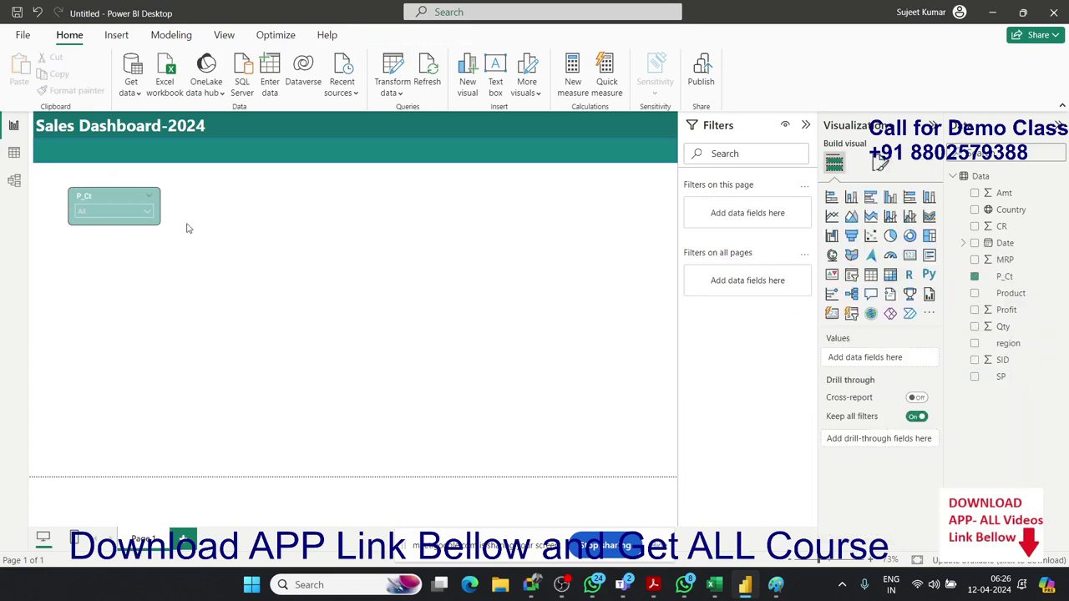
click(149, 211)
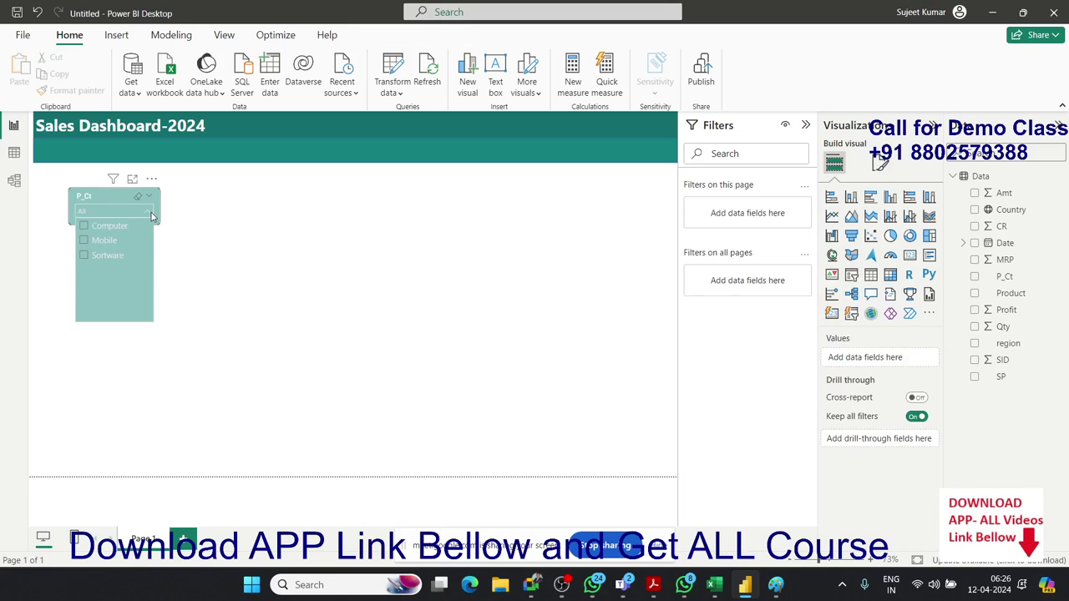
click(226, 257)
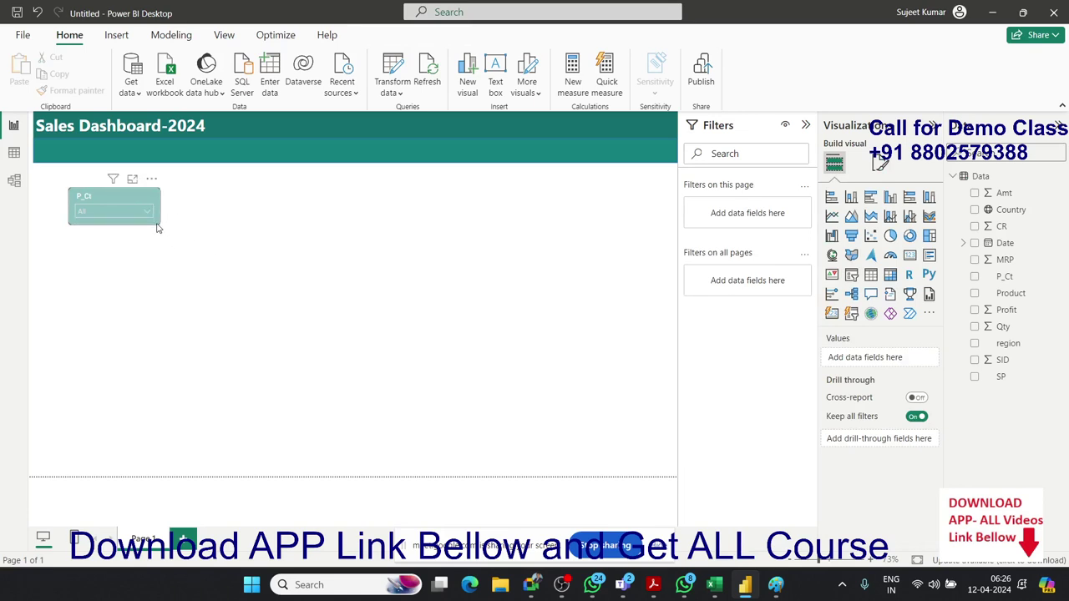
click(158, 223)
Step: Nudge the P_Ct slicer right and shrink it slightly with its corner handle
drag(159, 224, 178, 224)
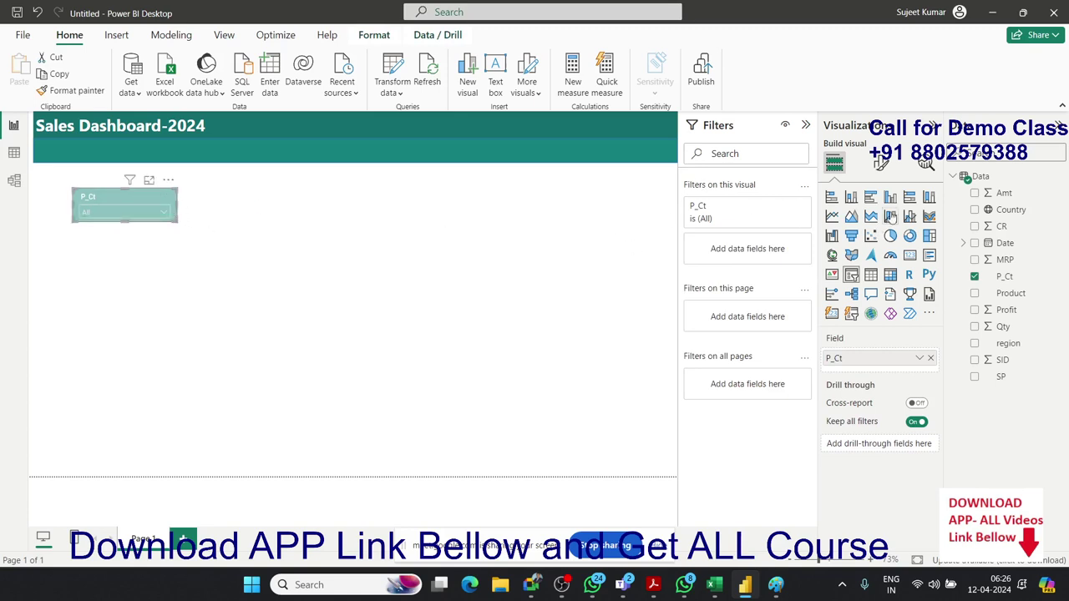
click(881, 163)
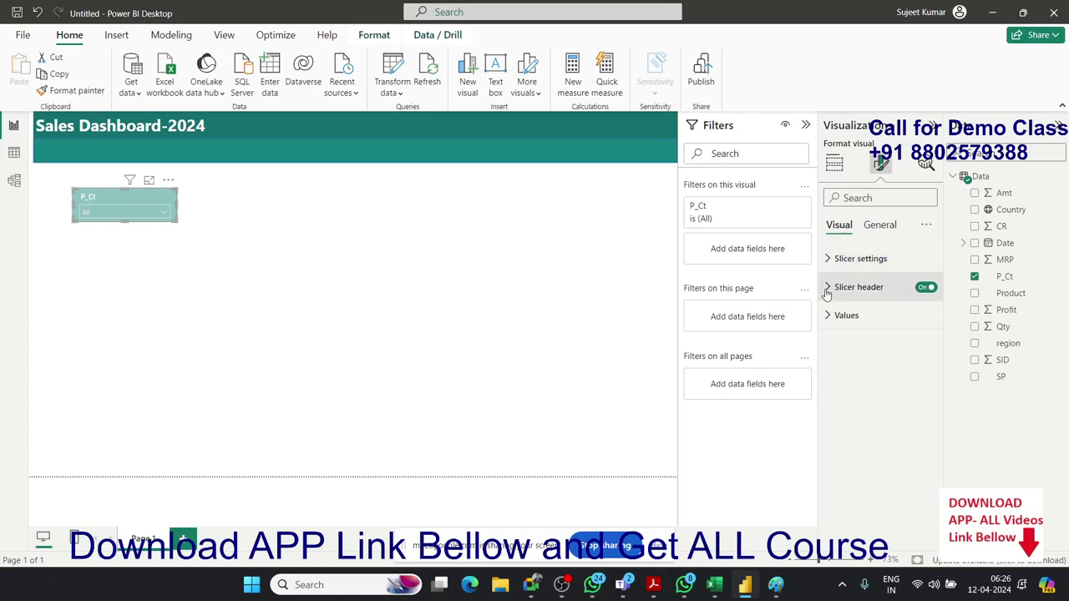
click(827, 289)
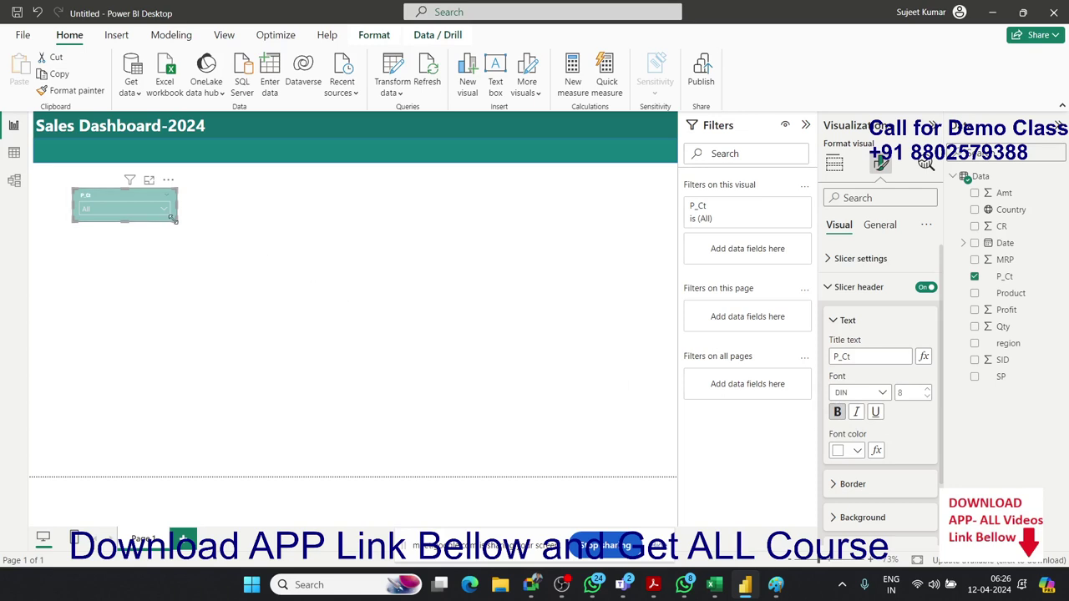
drag(170, 216, 171, 221)
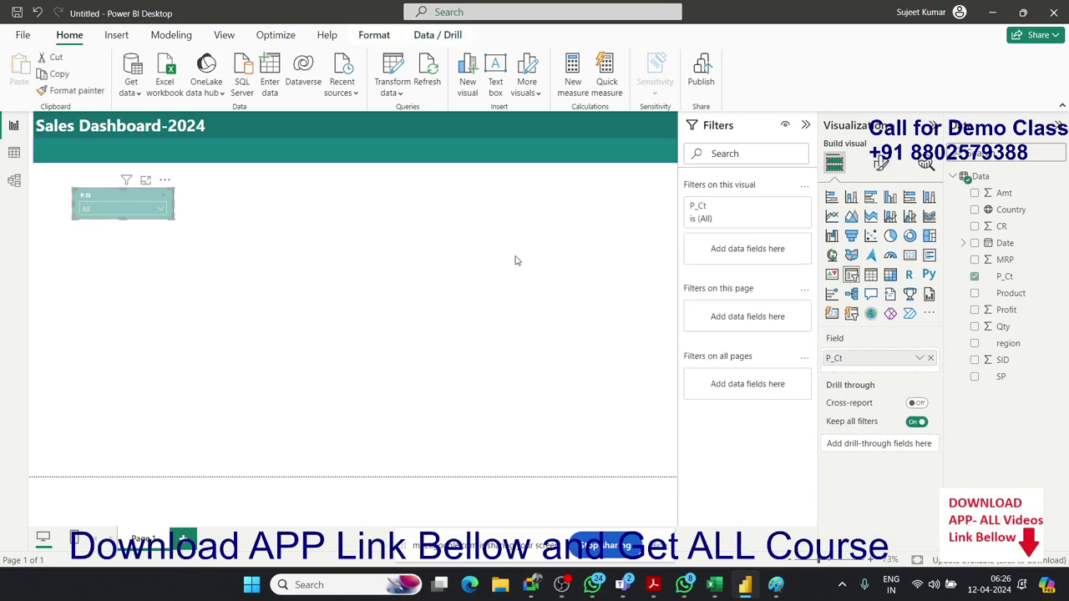
Step: Set the P_Ct slicer's visual border colour to light teal #8CC1C0
click(881, 164)
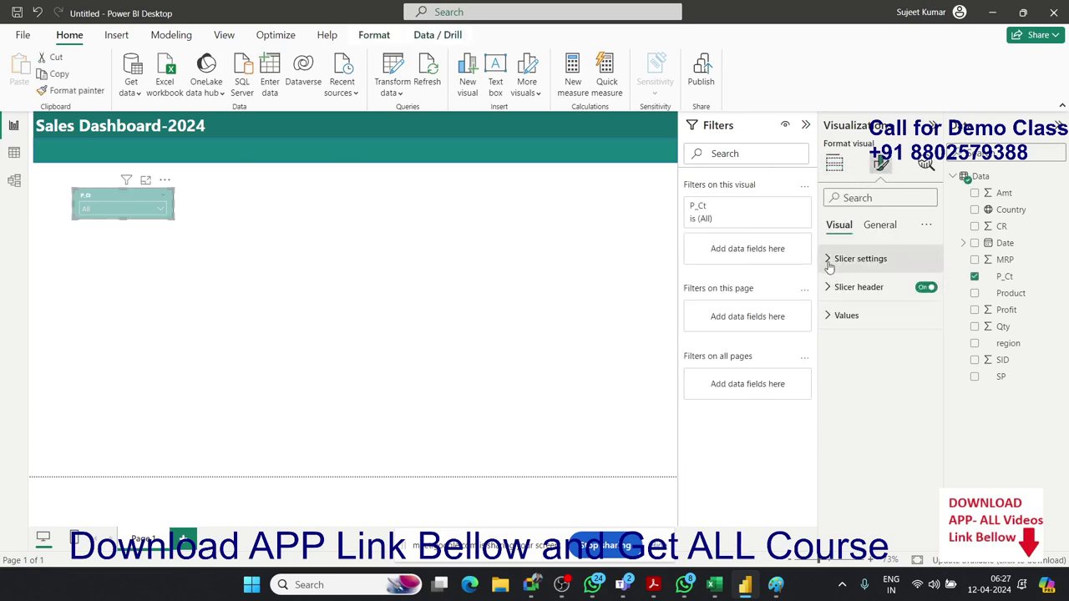
click(877, 234)
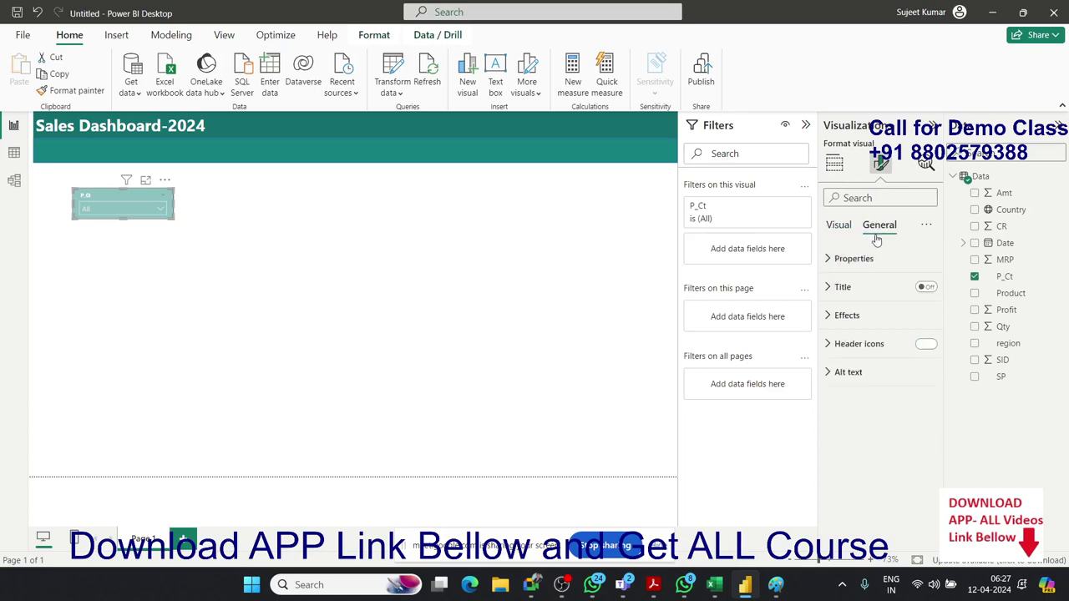
click(839, 315)
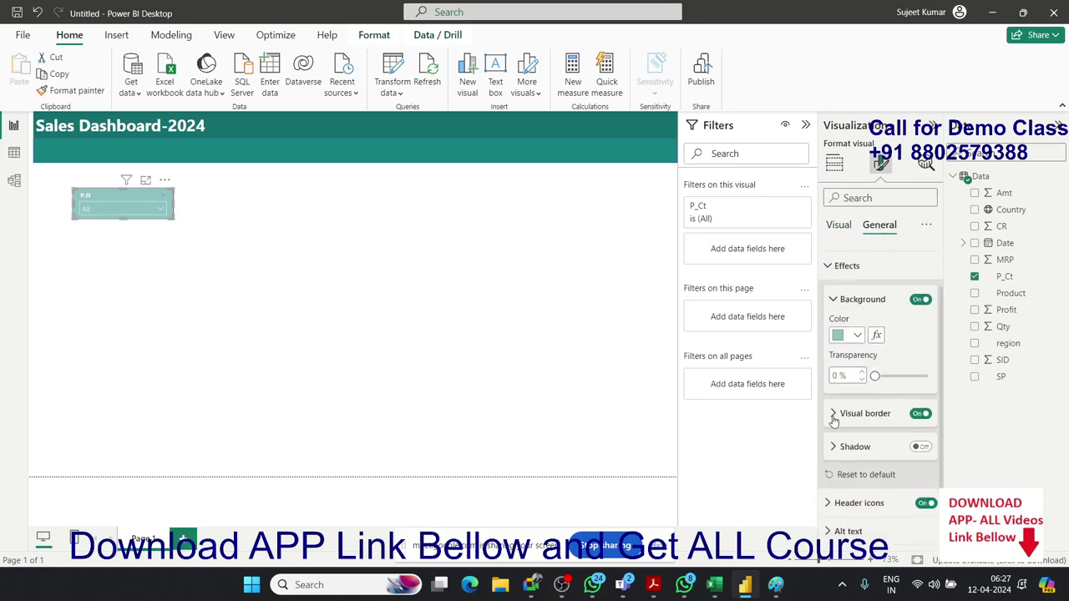
click(833, 415)
scroll(835, 409, down, 2)
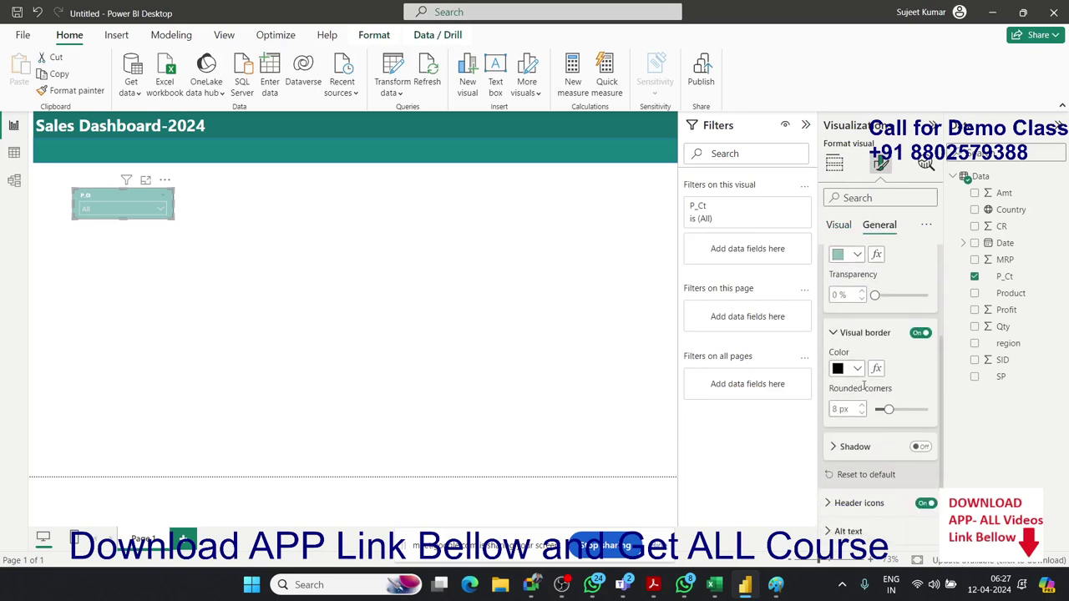
click(857, 369)
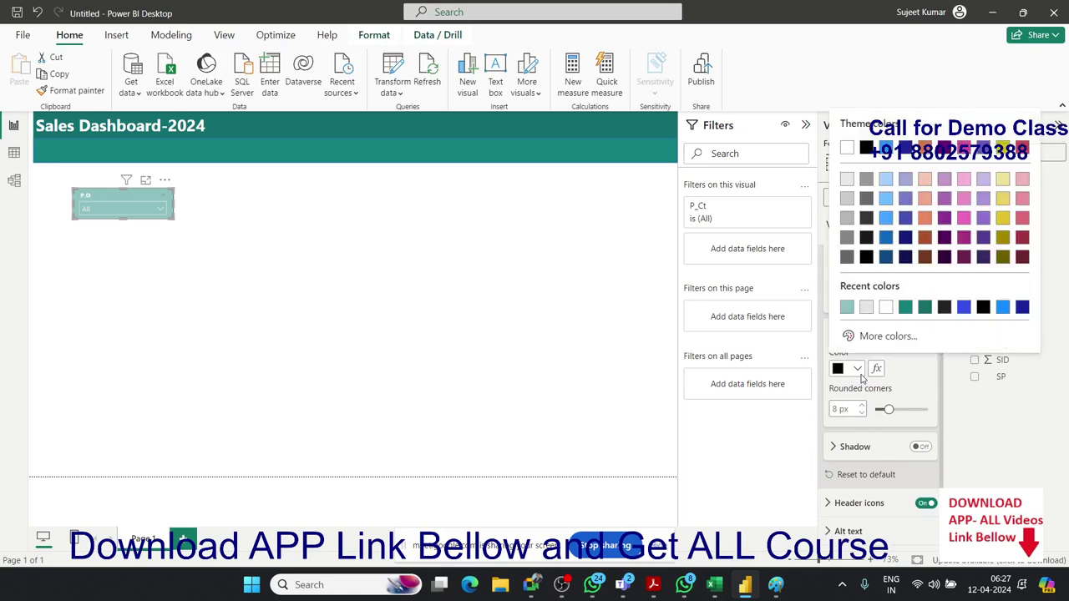
click(846, 309)
Step: Preview the new border, then inspect the slicer's Values border settings
click(256, 269)
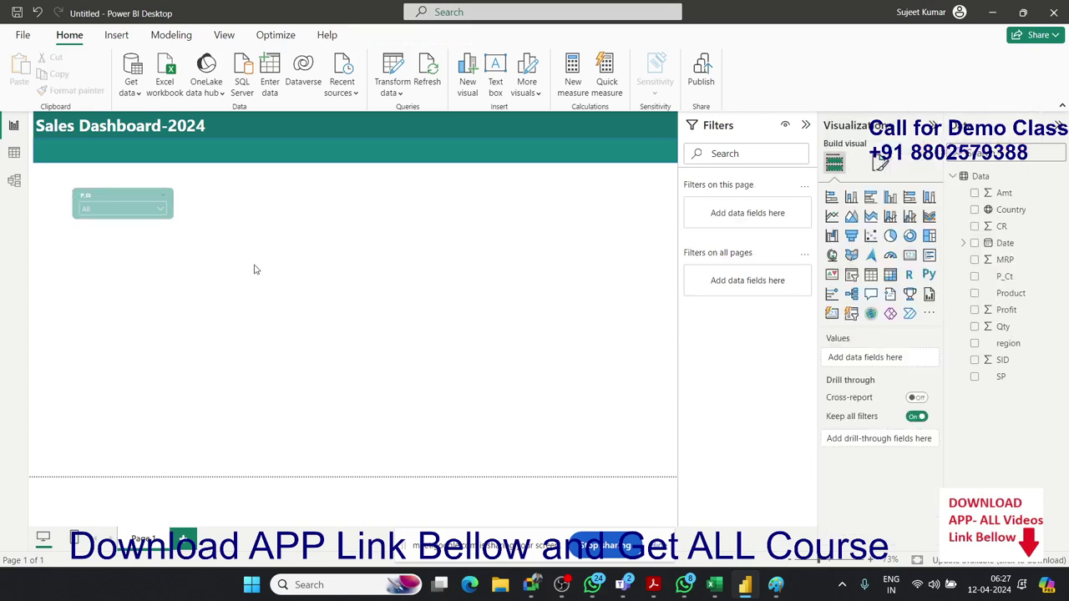
click(170, 215)
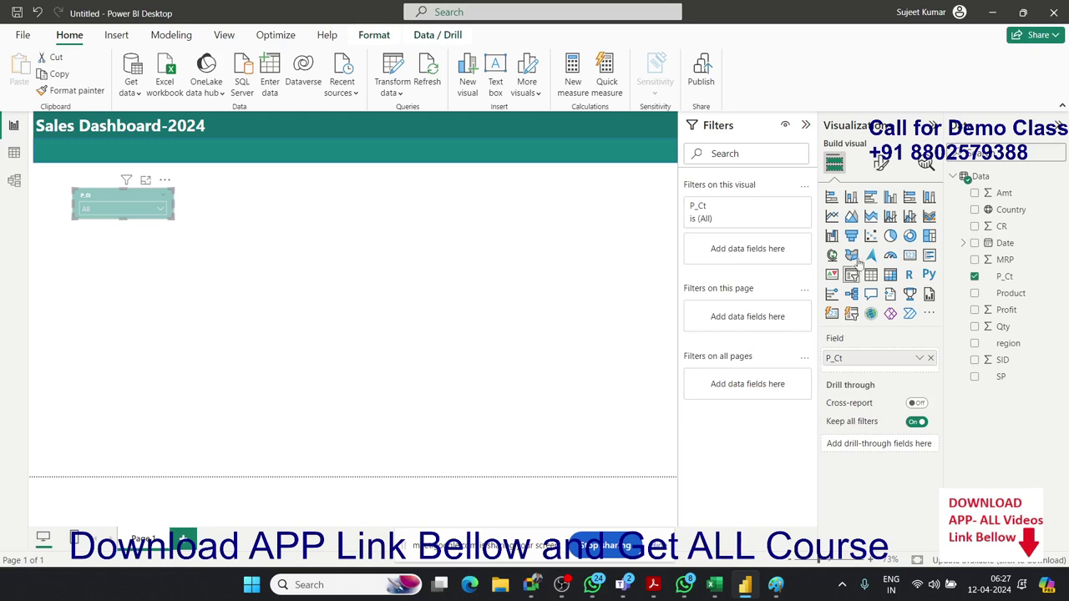
click(881, 162)
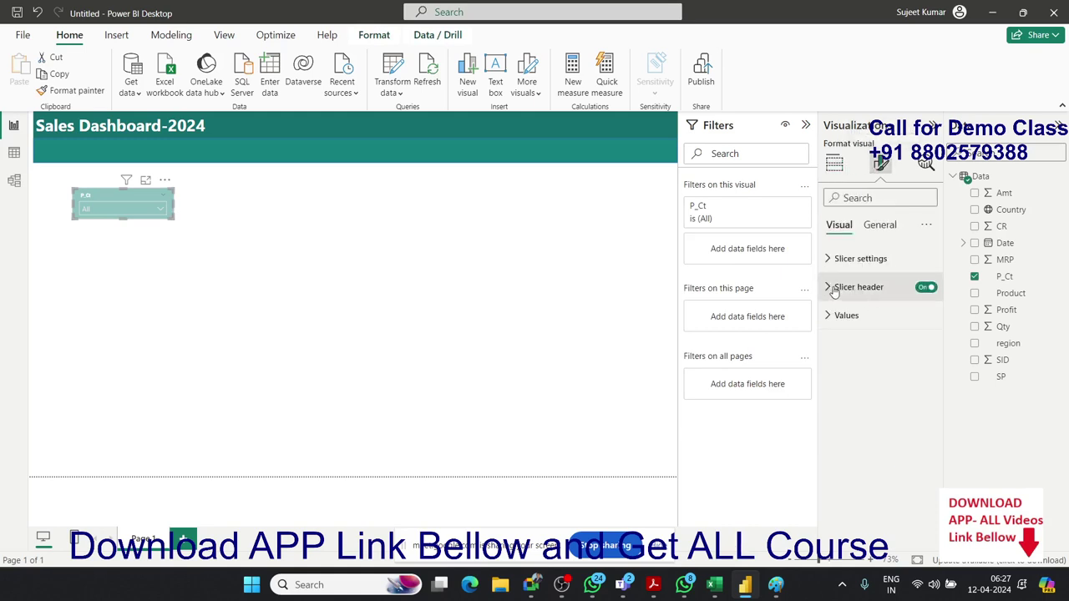
click(829, 317)
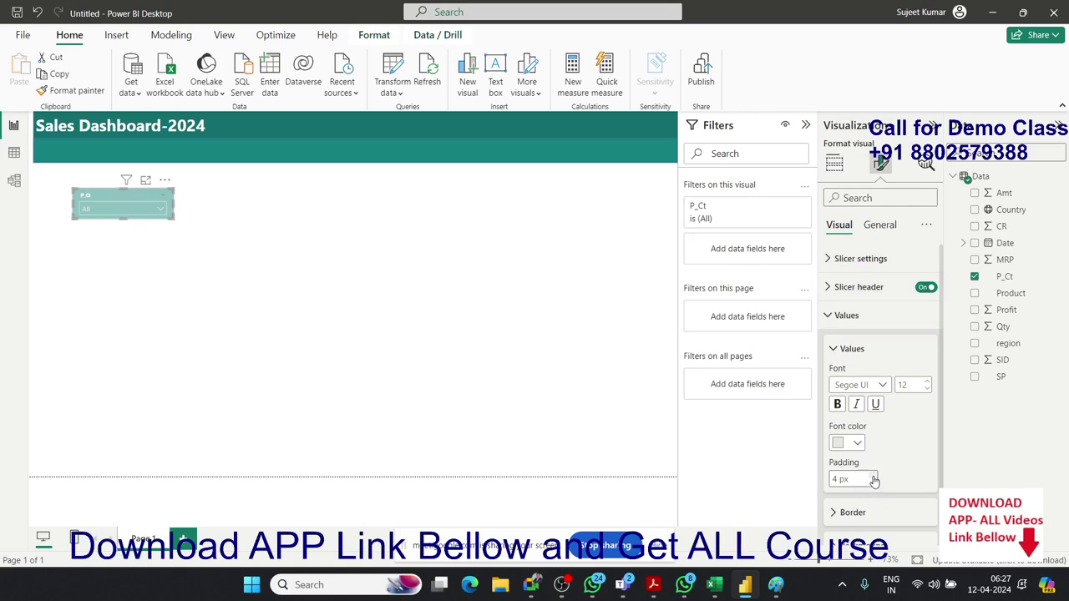
scroll(873, 481, down, 1)
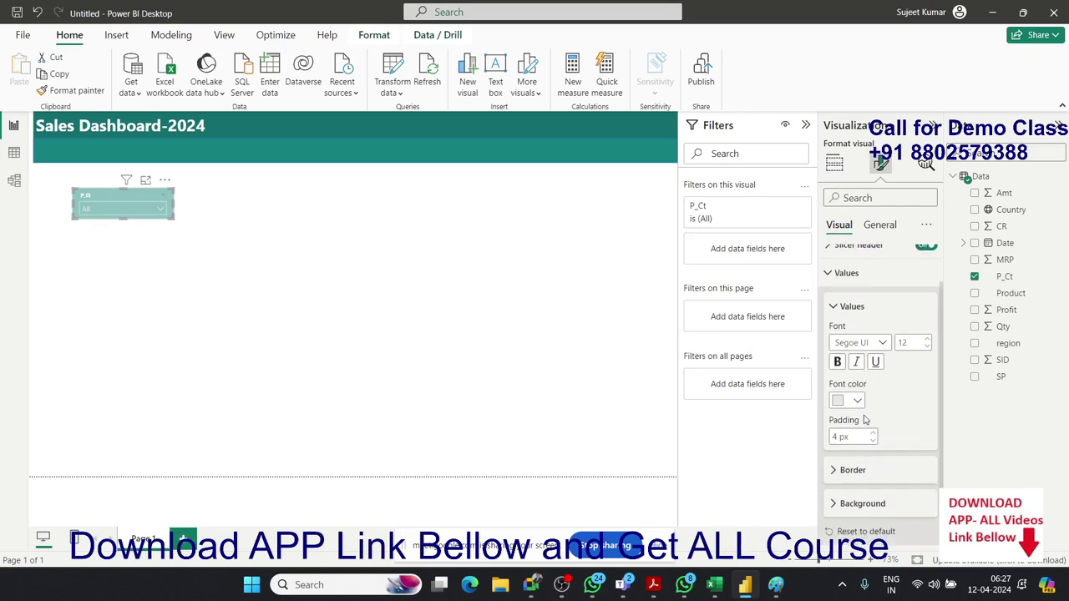
click(835, 472)
scroll(861, 475, down, 3)
scroll(861, 475, up, 5)
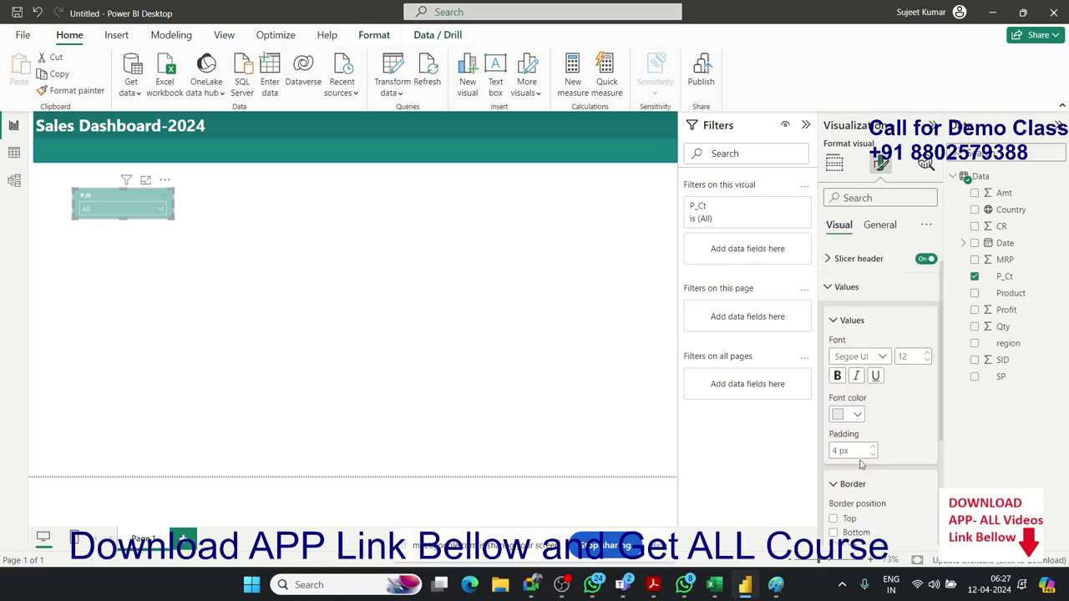
Step: Round the P_Ct slicer's visual border corners to 14 px
click(879, 225)
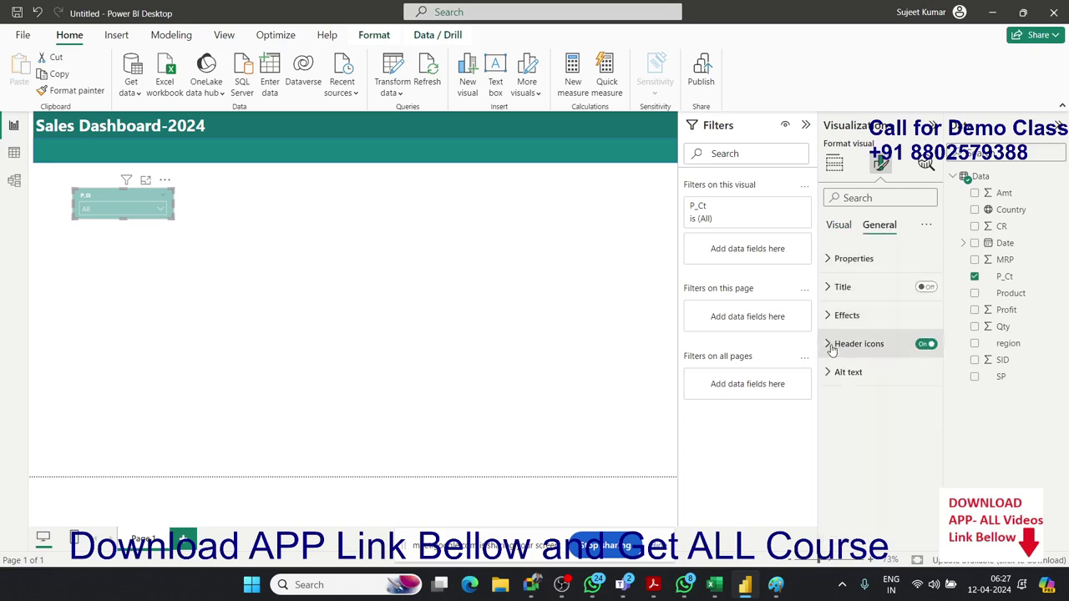
click(833, 316)
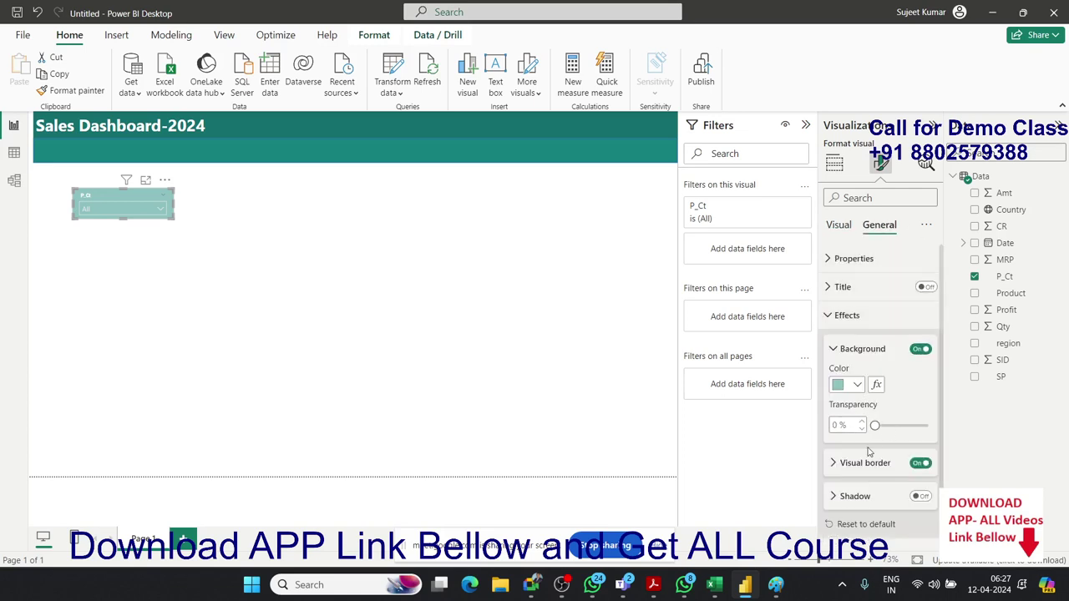
scroll(868, 452, down, 1)
click(832, 415)
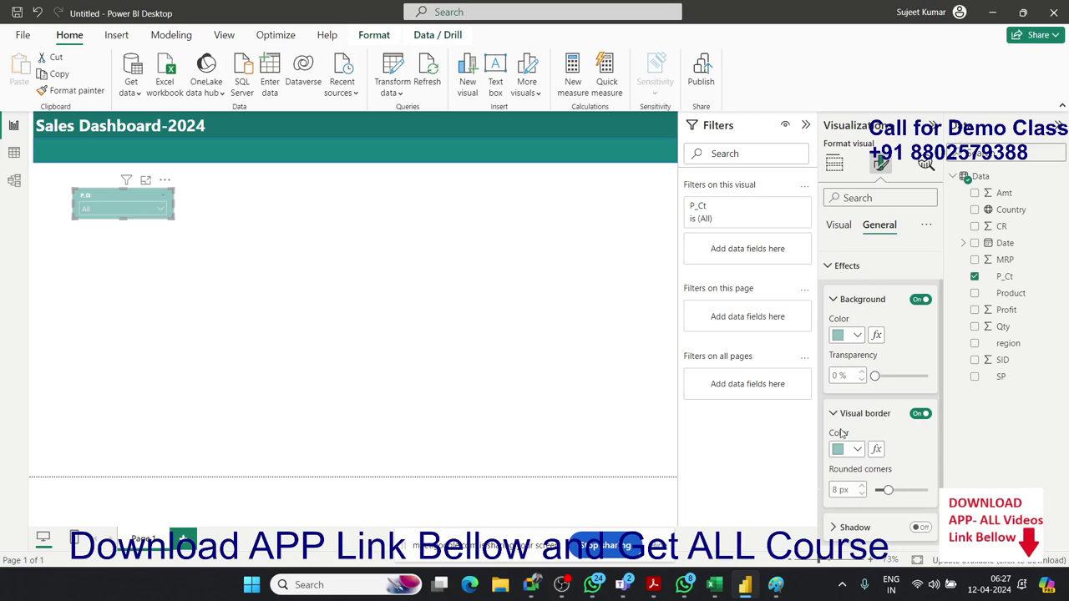
click(900, 491)
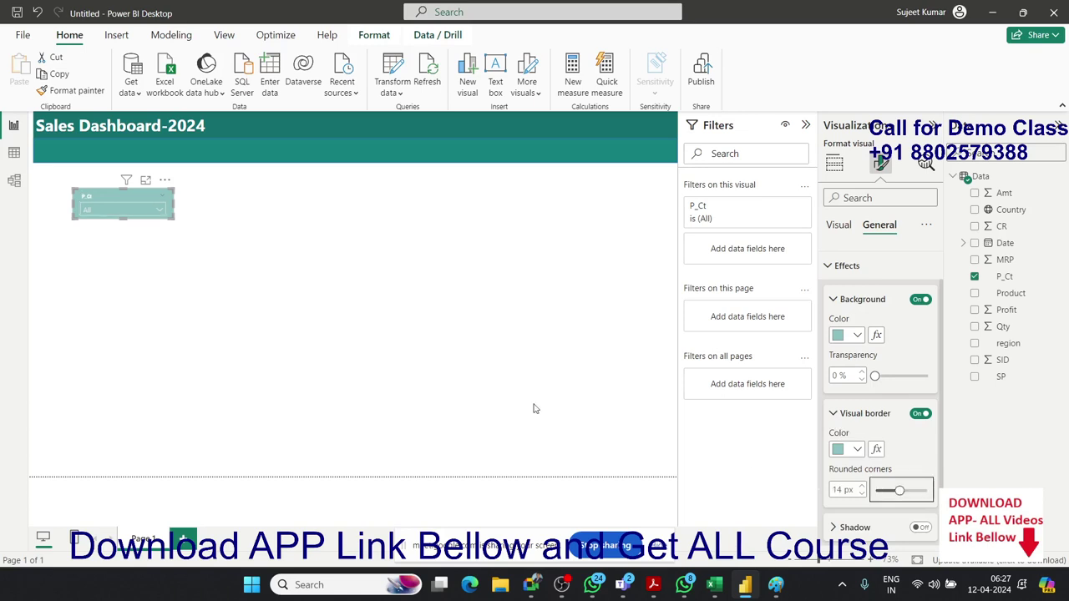
Step: Drag the teal band's bottom edge down to make it taller
click(444, 378)
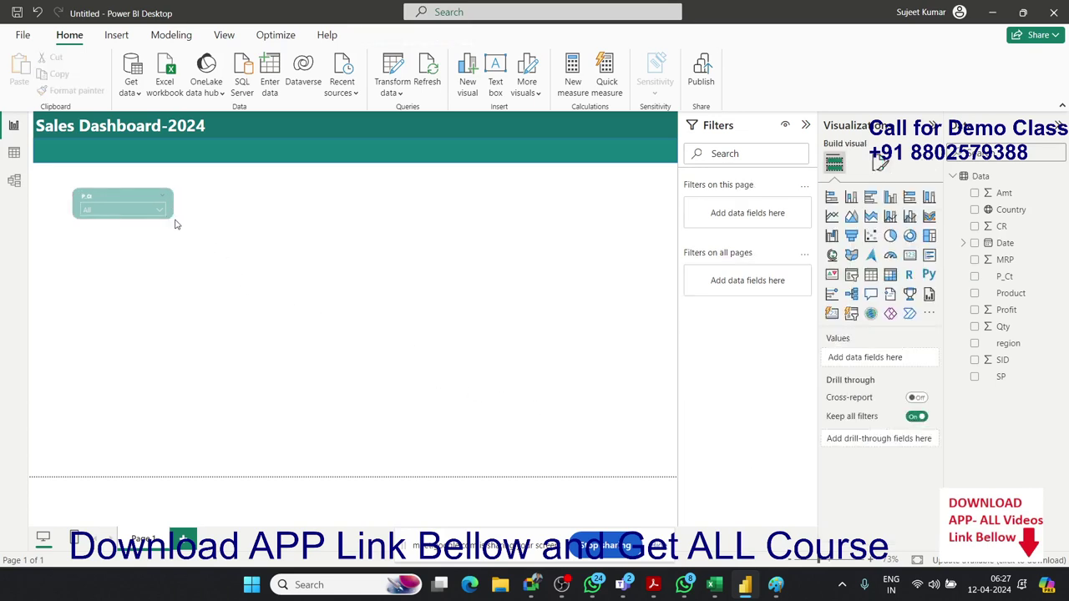
mouse_move(171, 214)
mouse_down()
mouse_move(147, 169)
mouse_move(172, 214)
mouse_up()
click(263, 161)
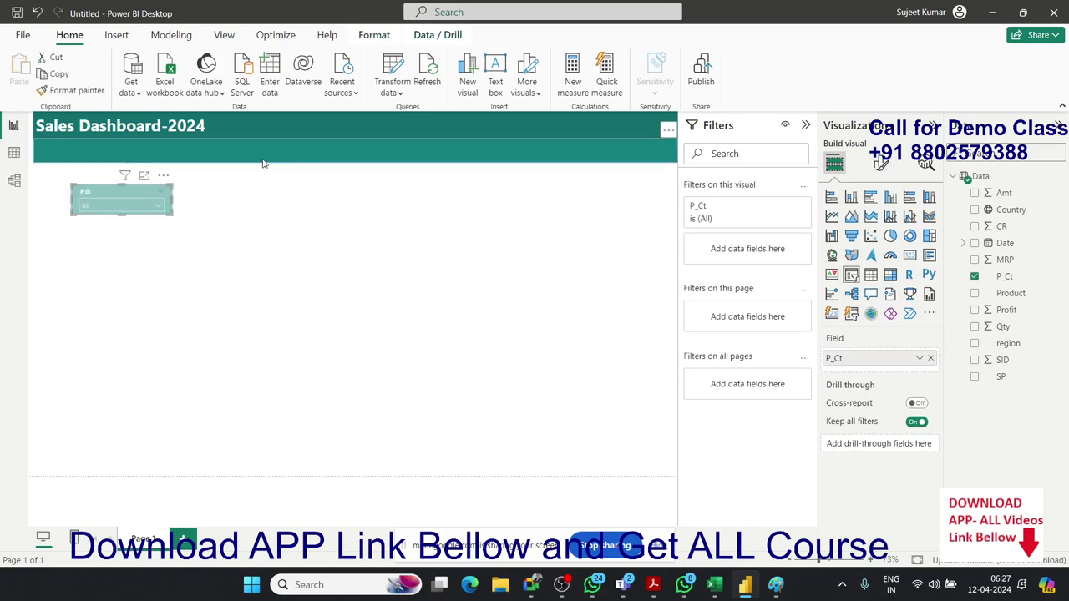
drag(356, 162, 359, 174)
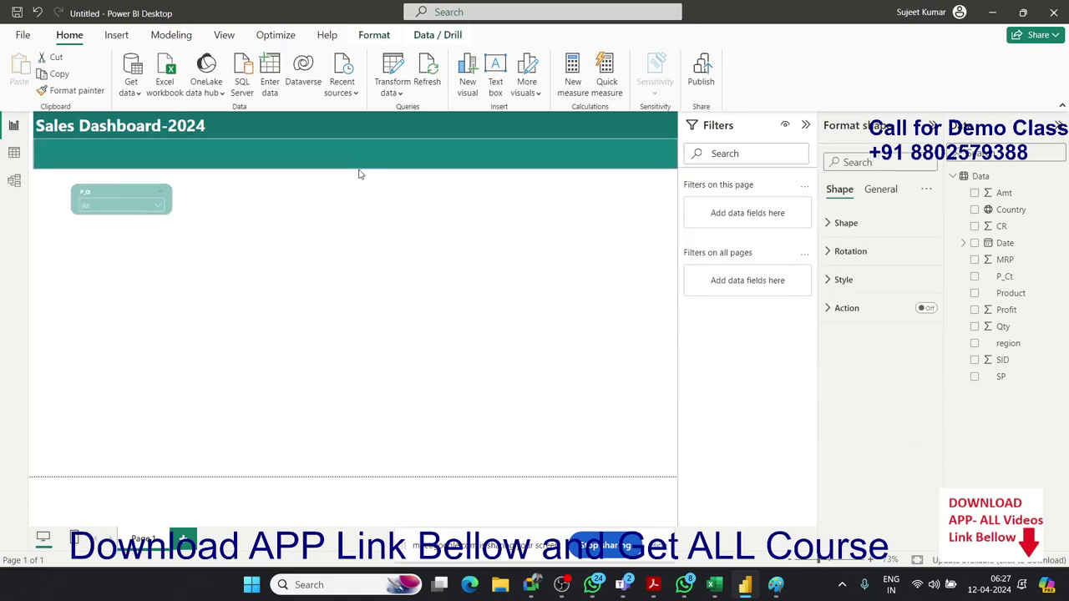
click(330, 228)
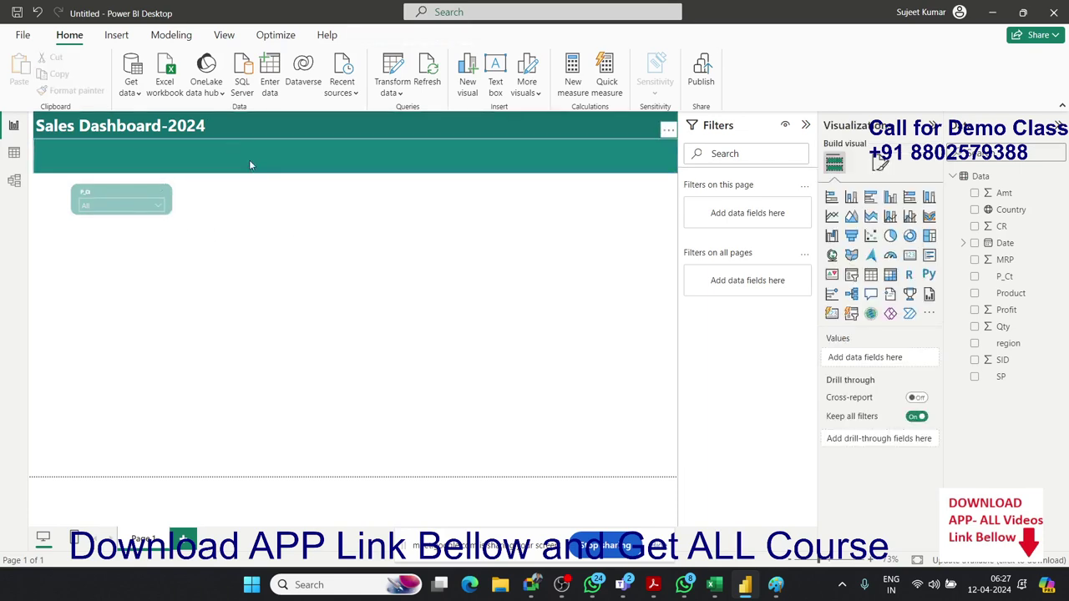
Step: Switch on the dark teal background of the Sales Dashboard-2024 title box
click(275, 126)
click(275, 126)
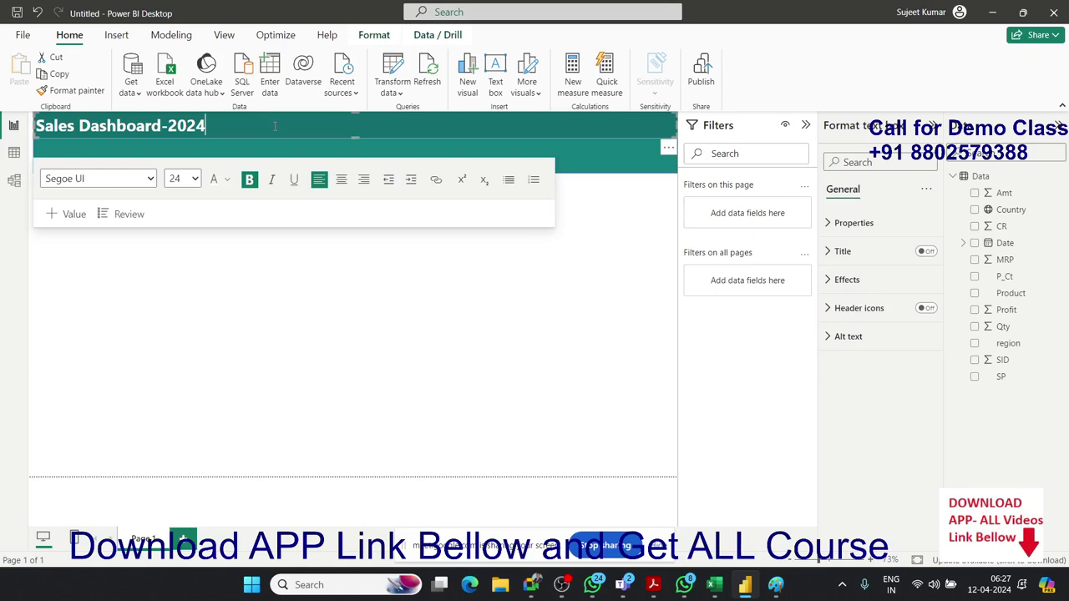
click(289, 275)
click(382, 153)
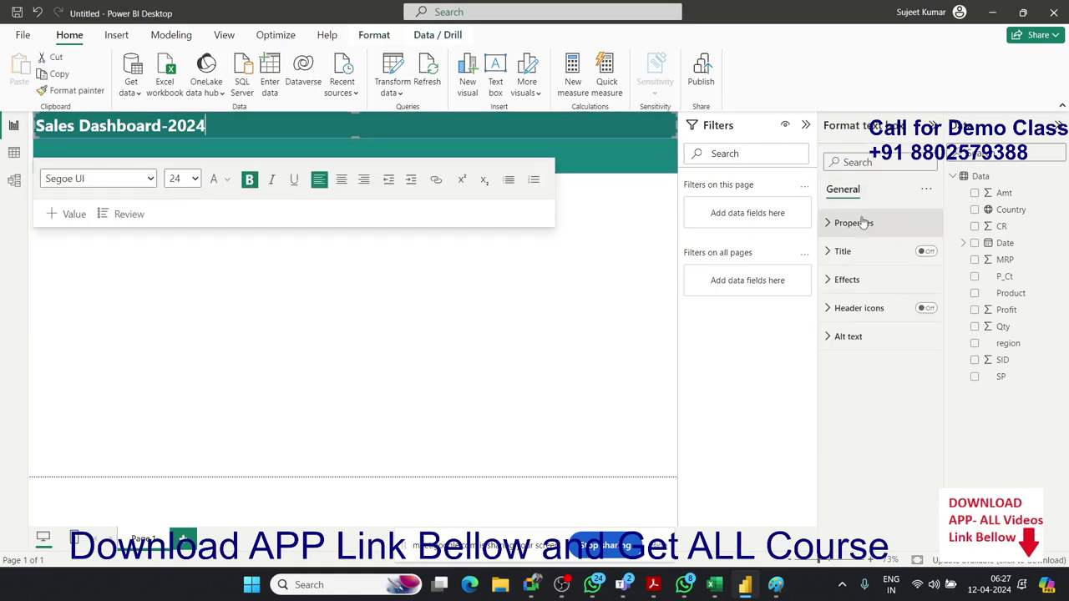
click(844, 281)
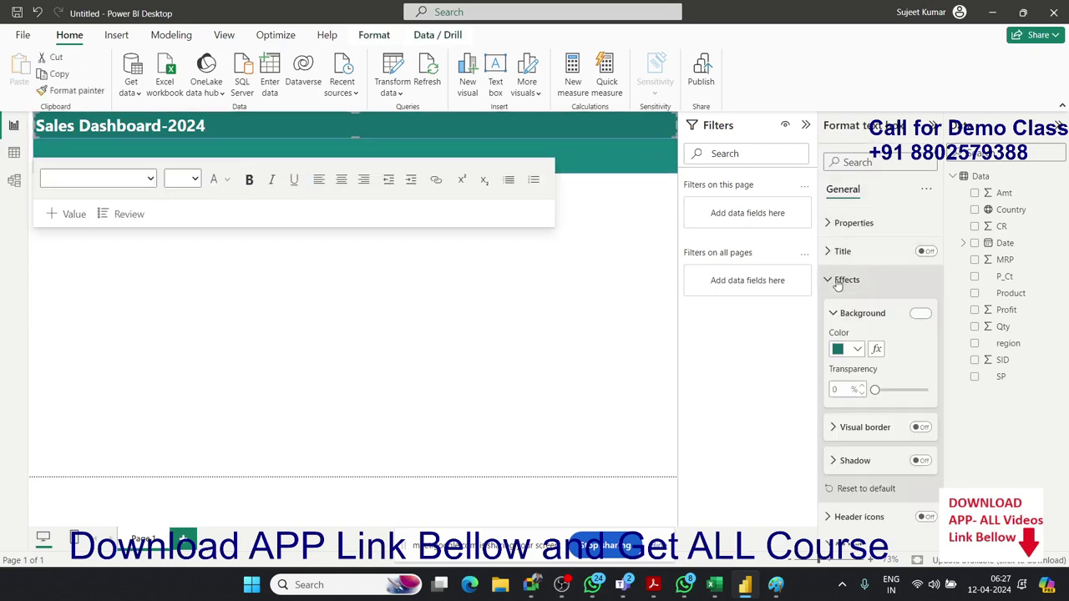
Step: Show the teal header band shape's Effects settings
click(288, 315)
click(570, 171)
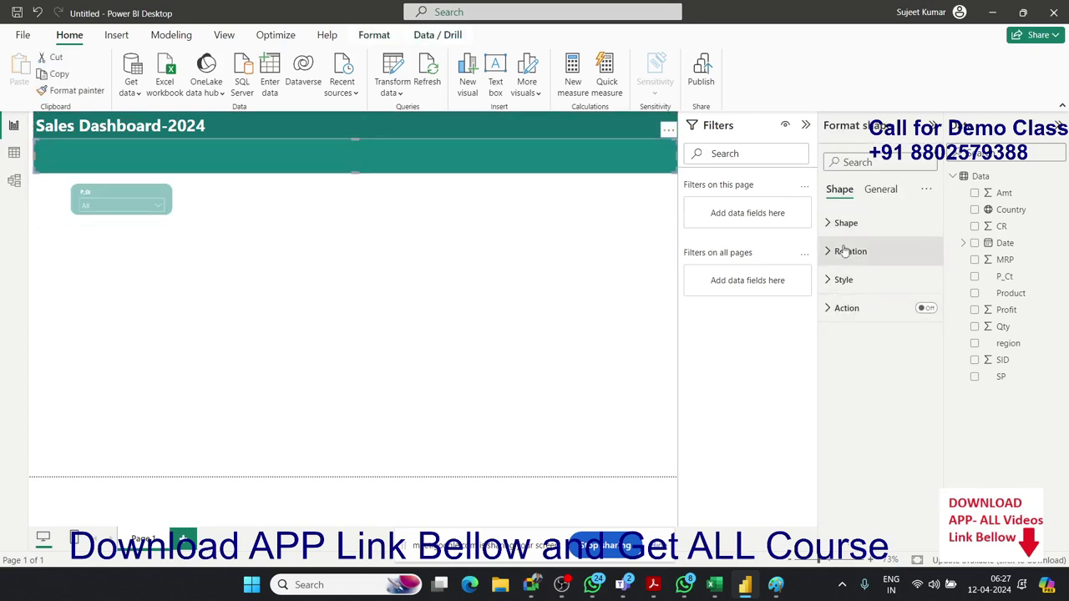
click(880, 190)
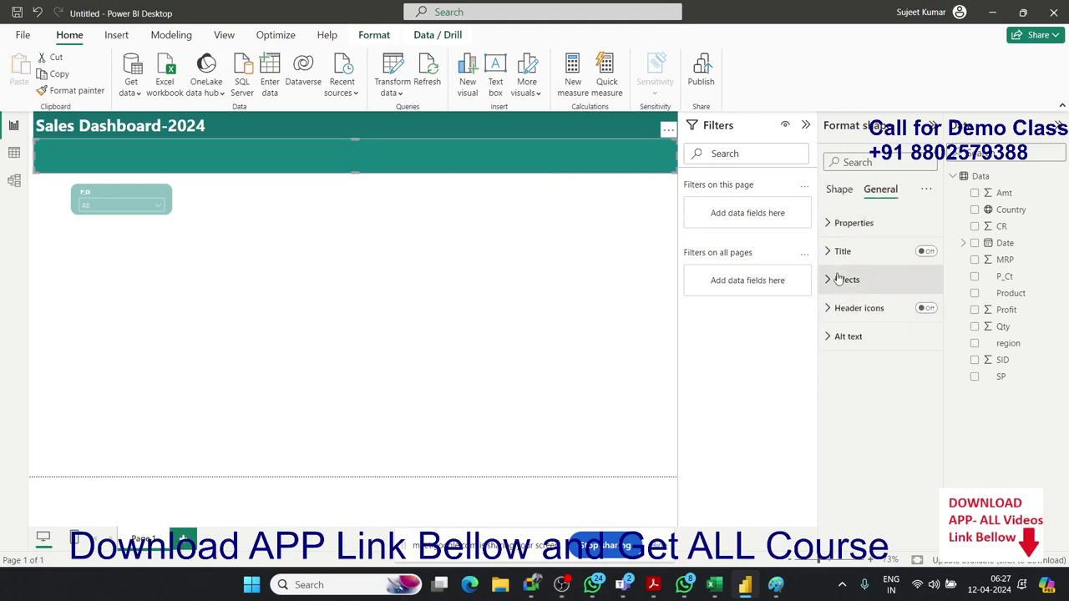
click(831, 279)
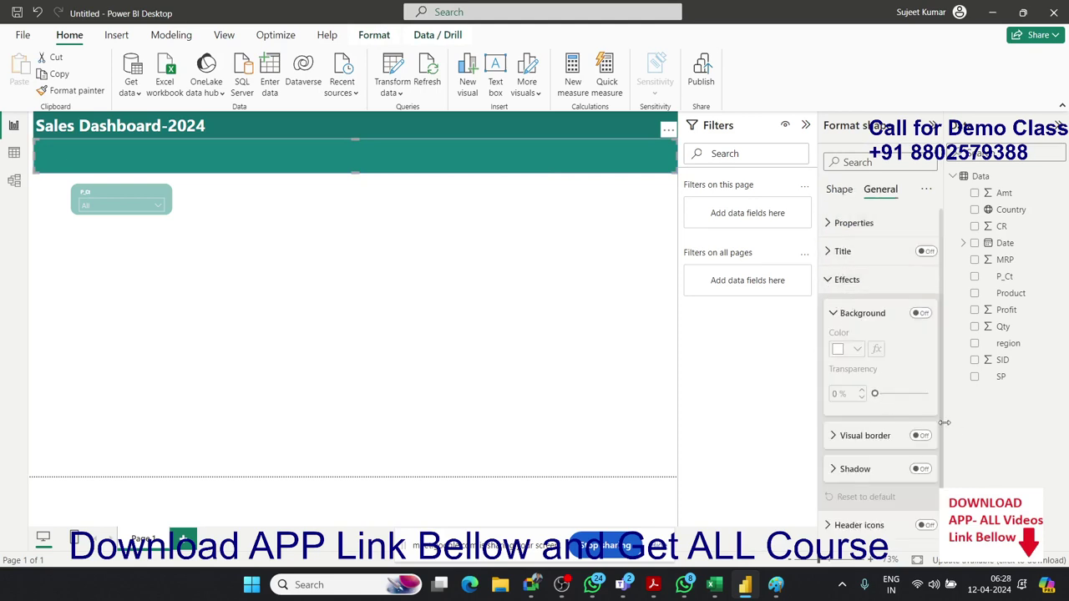
Step: Move the P_Ct slicer into the teal banner, aligned to the page's left edge
click(152, 193)
mouse_move(122, 199)
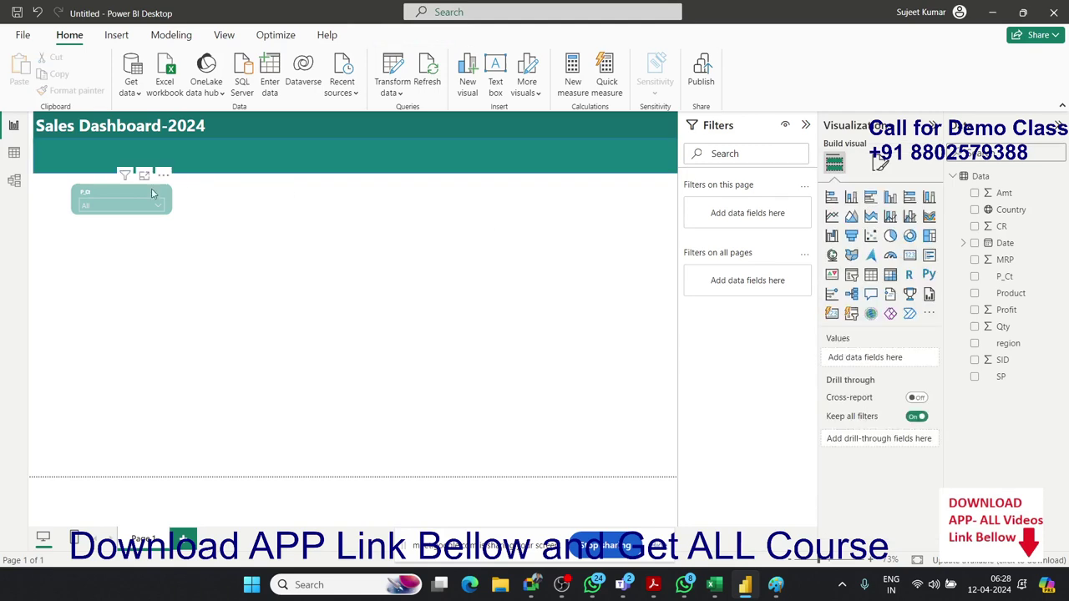
drag(144, 198, 112, 152)
click(129, 217)
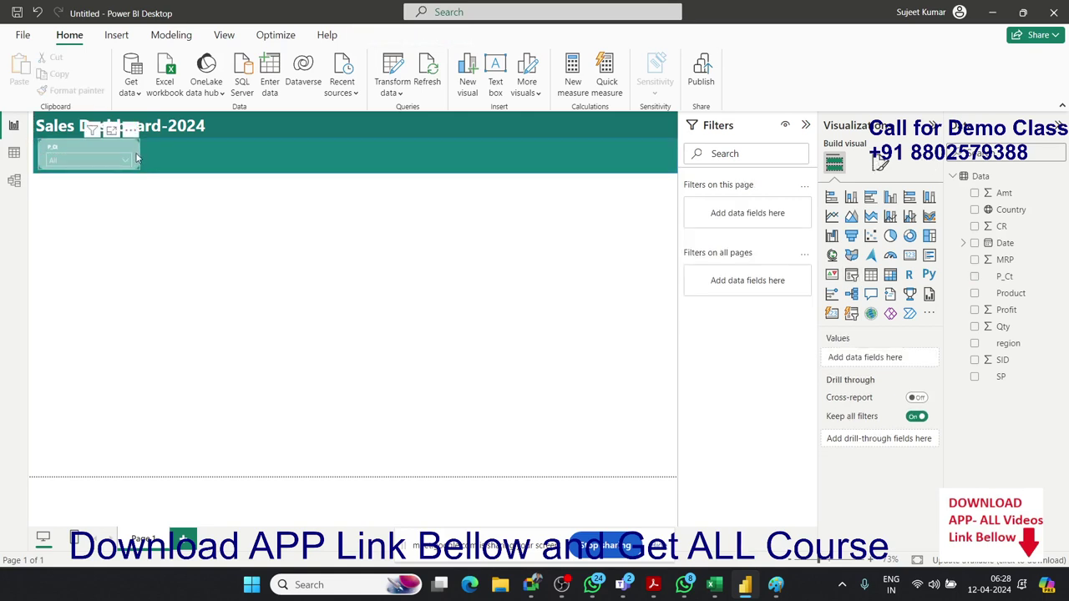
drag(138, 159, 135, 161)
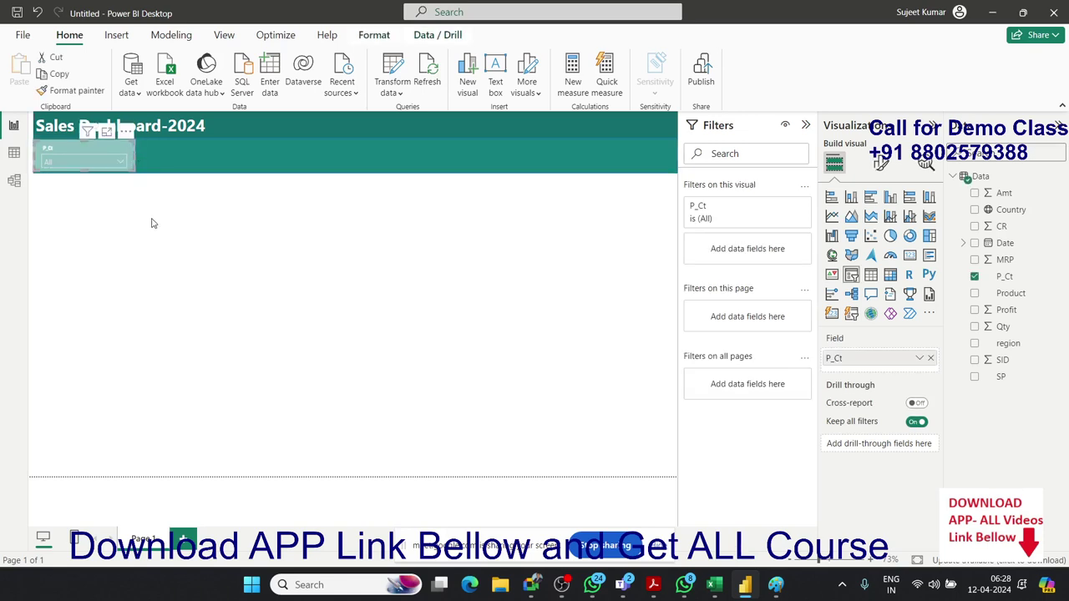
click(150, 222)
Step: Copy and paste the P_Ct slicer, placing the duplicate to its right
click(134, 157)
key(ctrl+c)
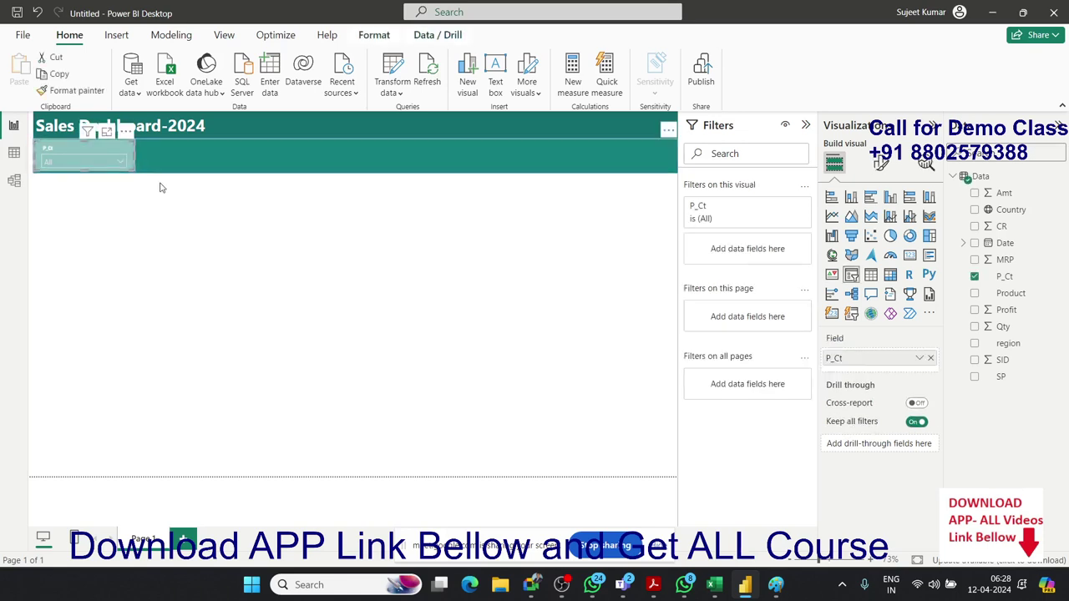
click(178, 203)
key(ctrl+v)
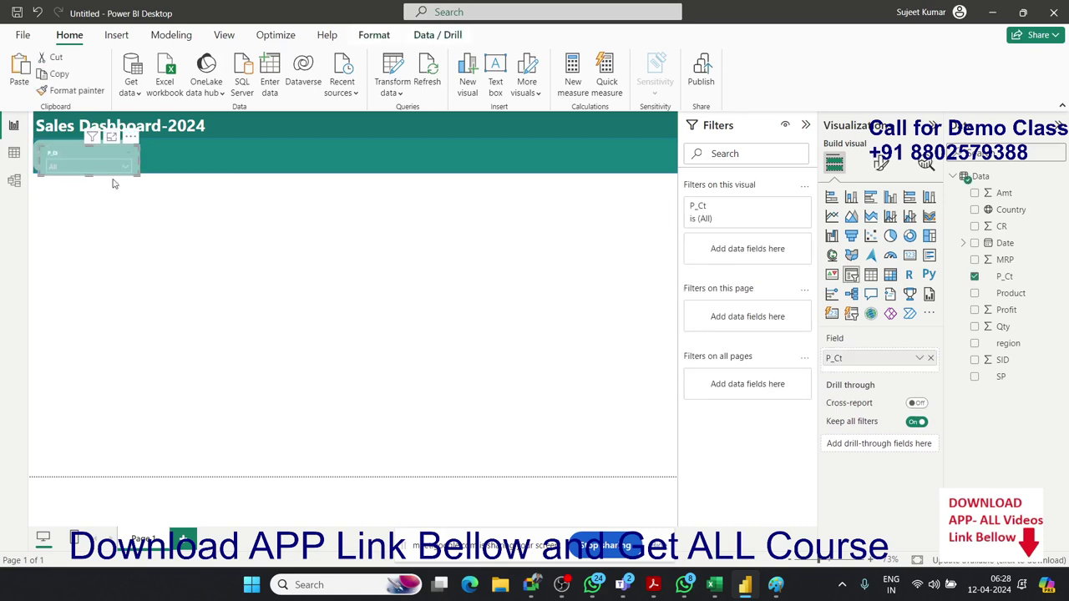
drag(99, 154, 203, 153)
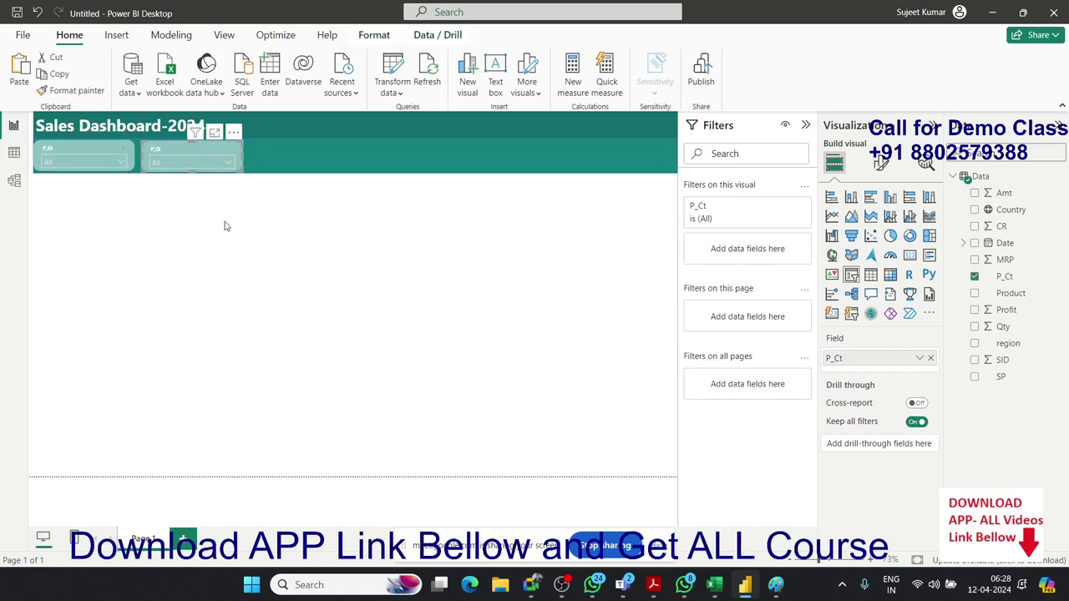
Step: Close Paint's Edit colours dialog and return to Power BI Desktop
key(alt+Tab)
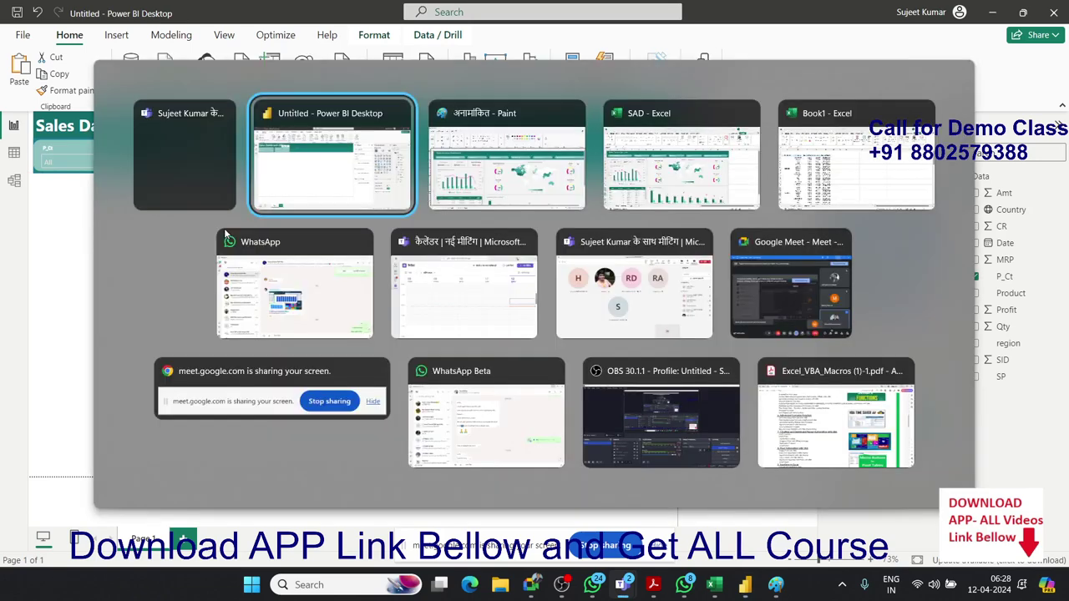
key(alt+Tab)
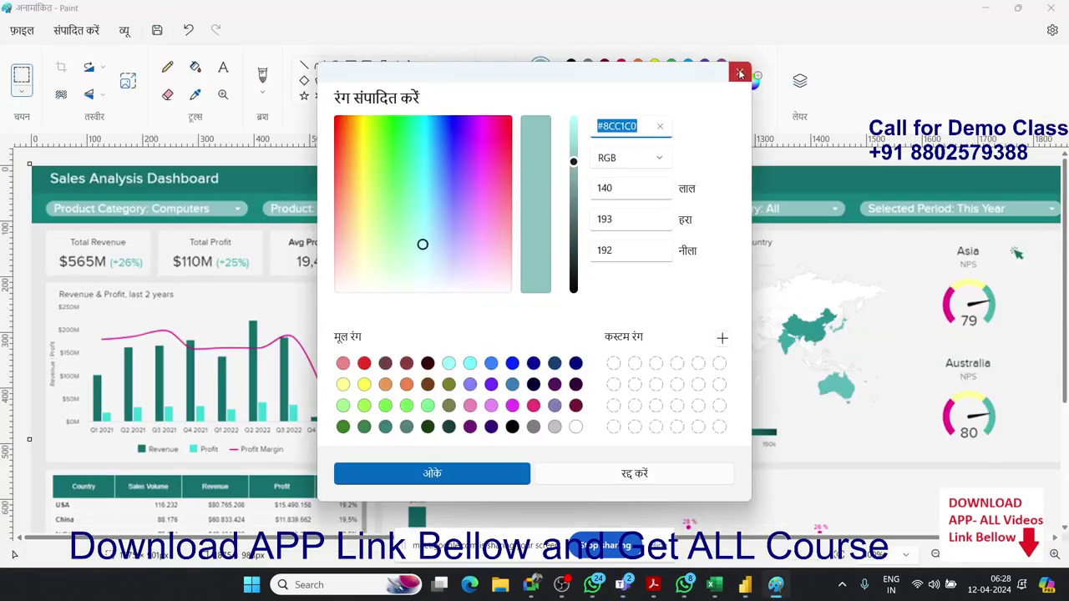
click(740, 71)
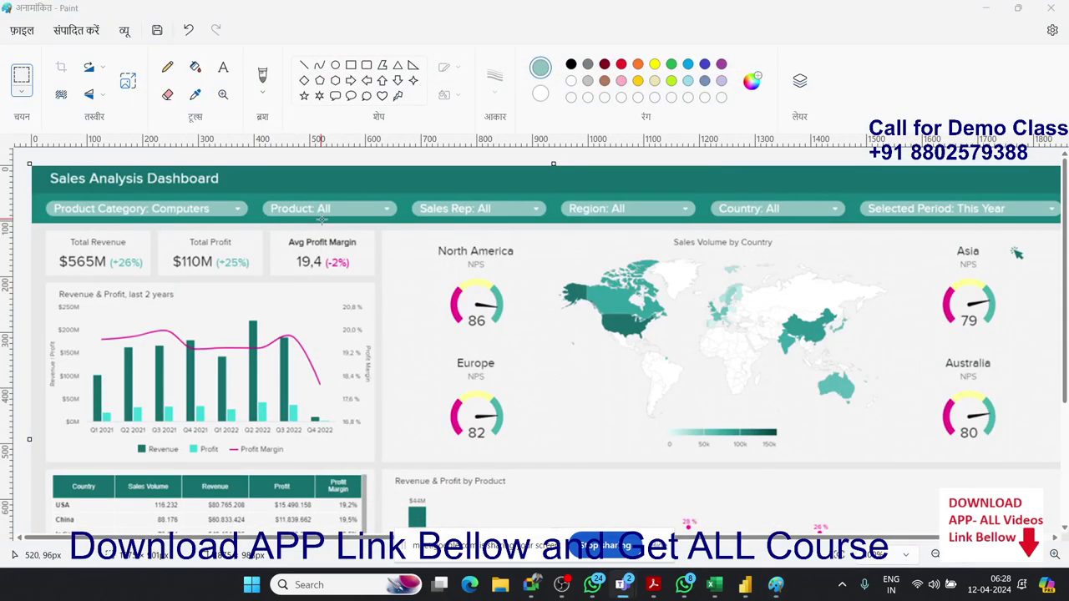
key(alt+Tab)
key(alt+Tab)
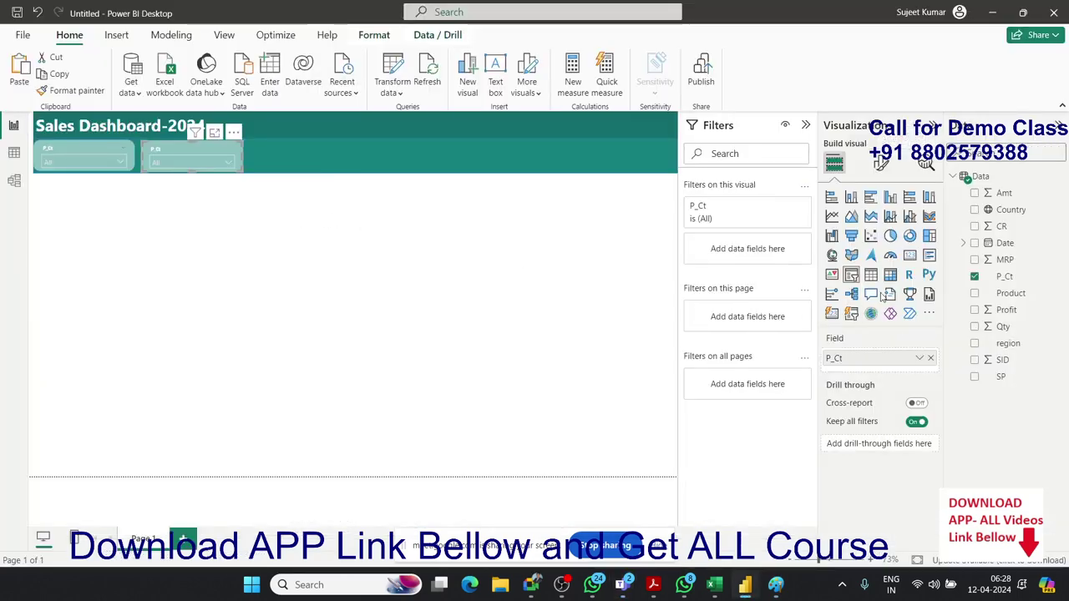
Step: Replace P_Ct with the Product field in the second slicer
click(931, 360)
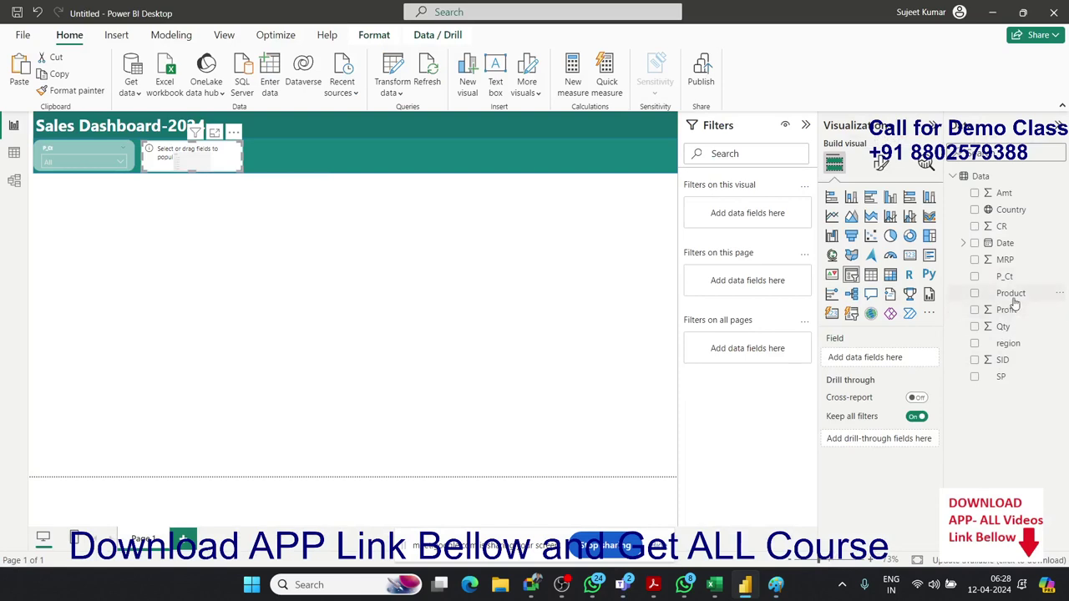
mouse_move(1013, 303)
mouse_down()
mouse_move(891, 374)
mouse_move(885, 364)
mouse_up()
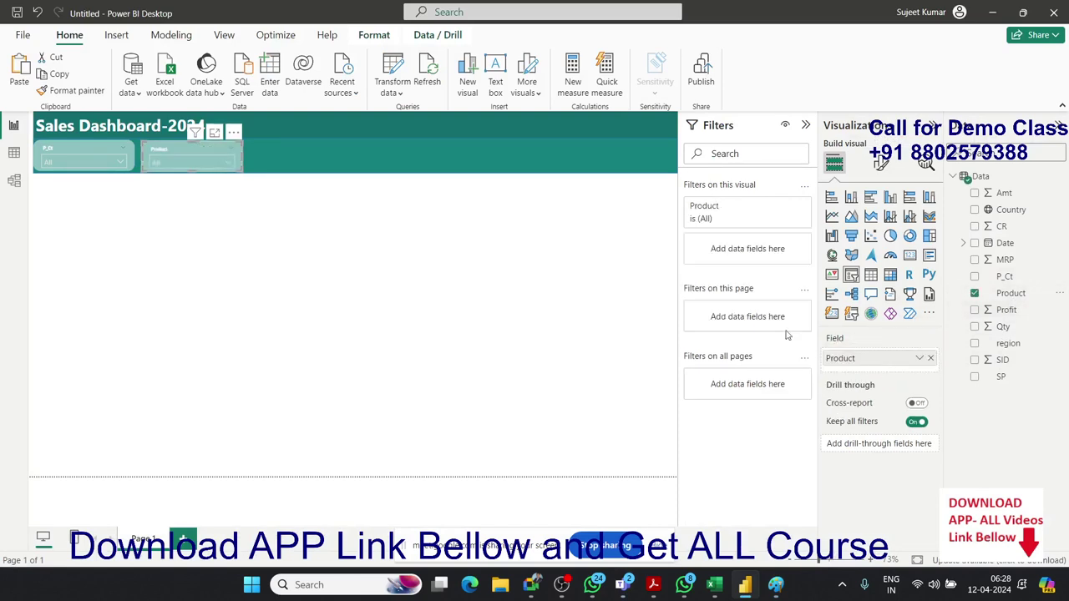
click(375, 237)
Step: Place a copy of the Product slicer to its right
click(192, 157)
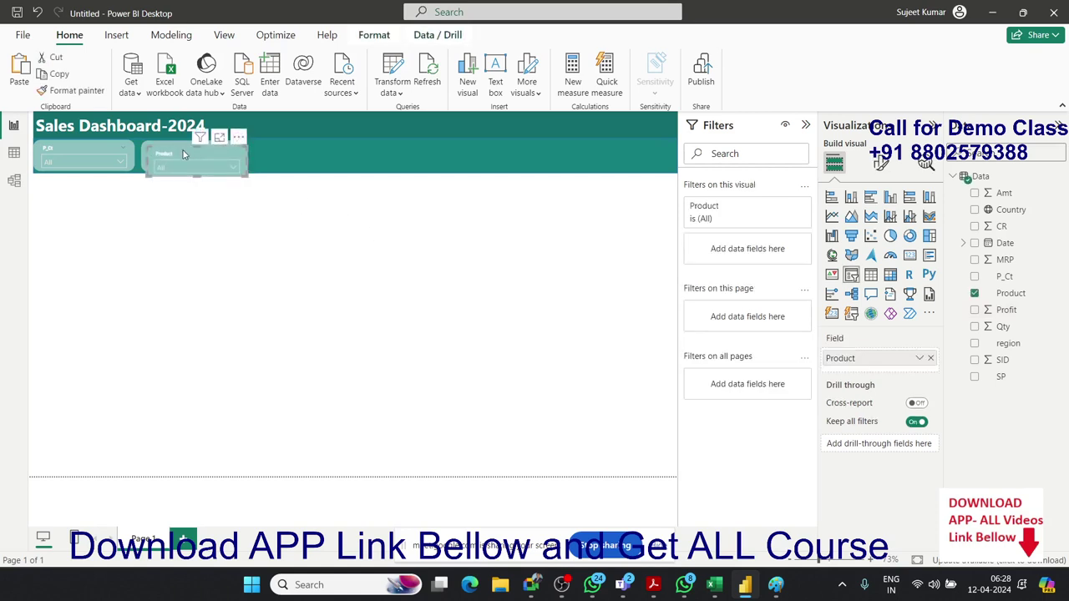
mouse_move(192, 157)
mouse_down()
mouse_move(291, 148)
mouse_move(283, 154)
mouse_up()
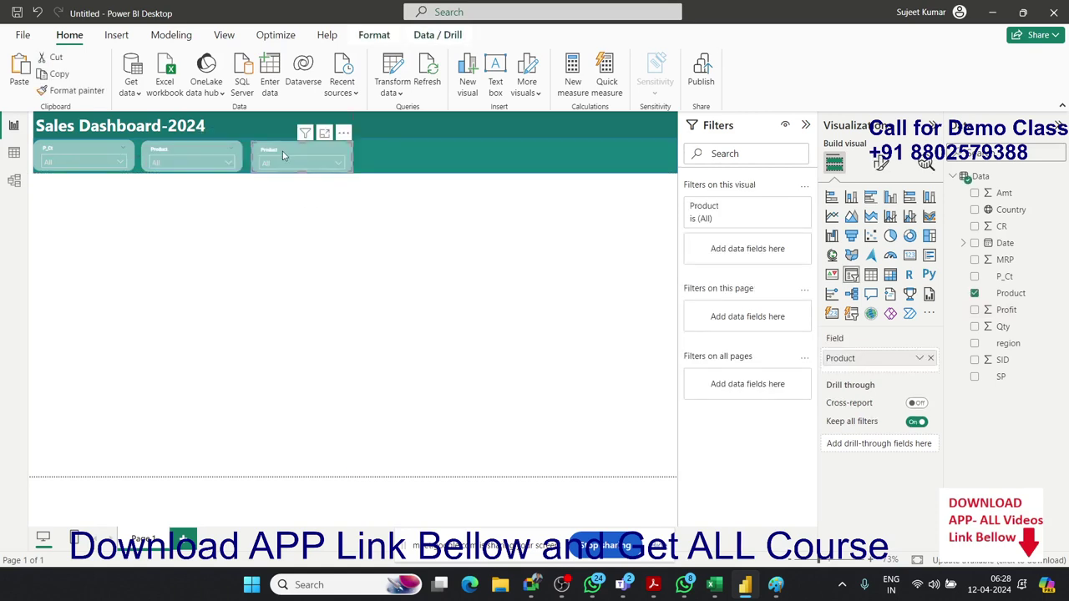
click(271, 216)
key(alt+Tab)
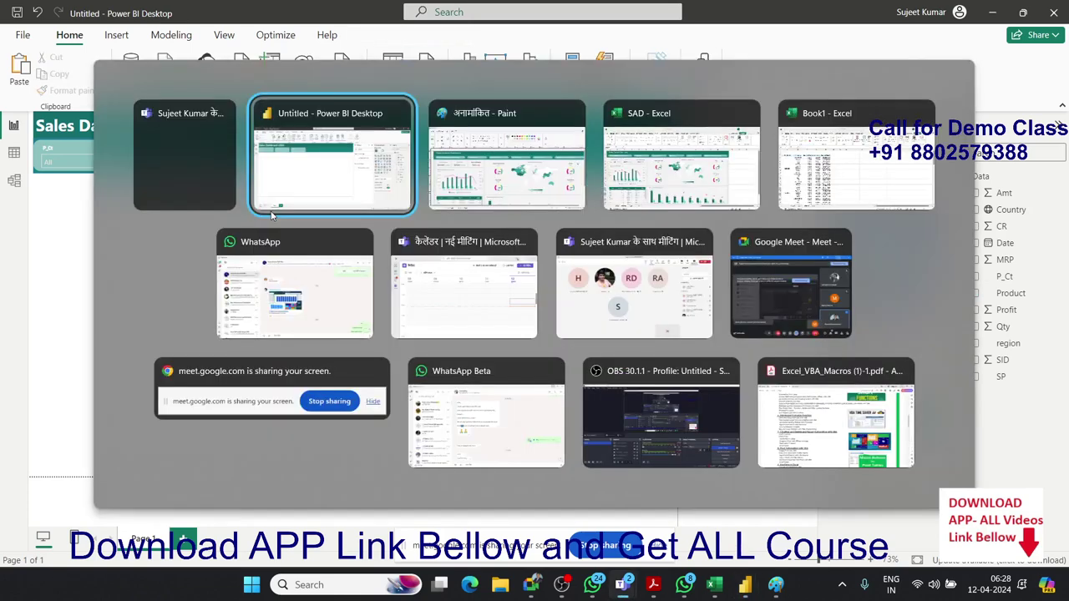
click(479, 213)
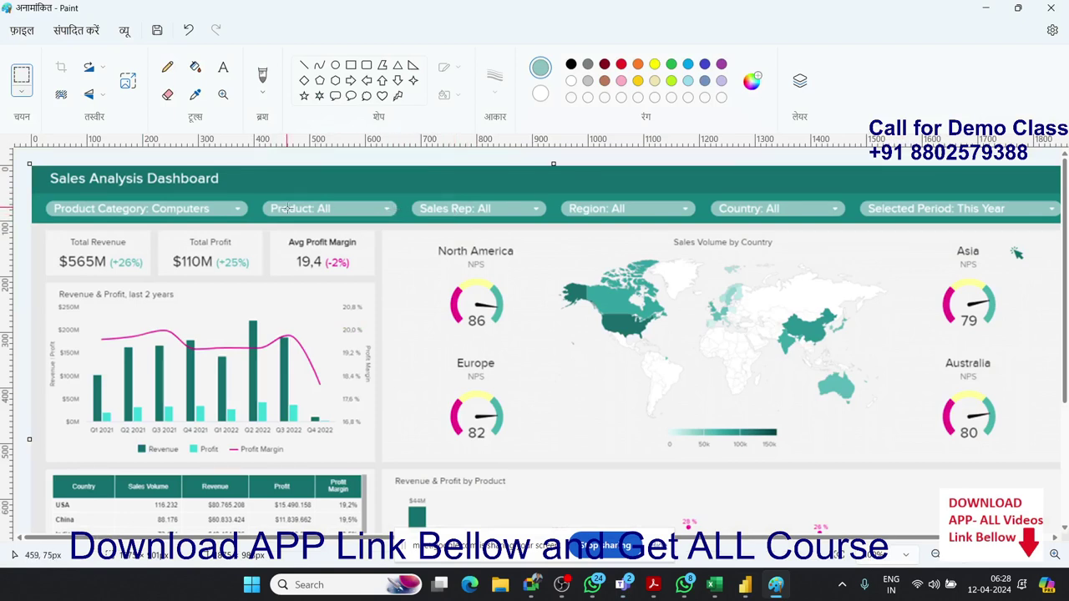
key(alt+Tab)
key(alt+Tab)
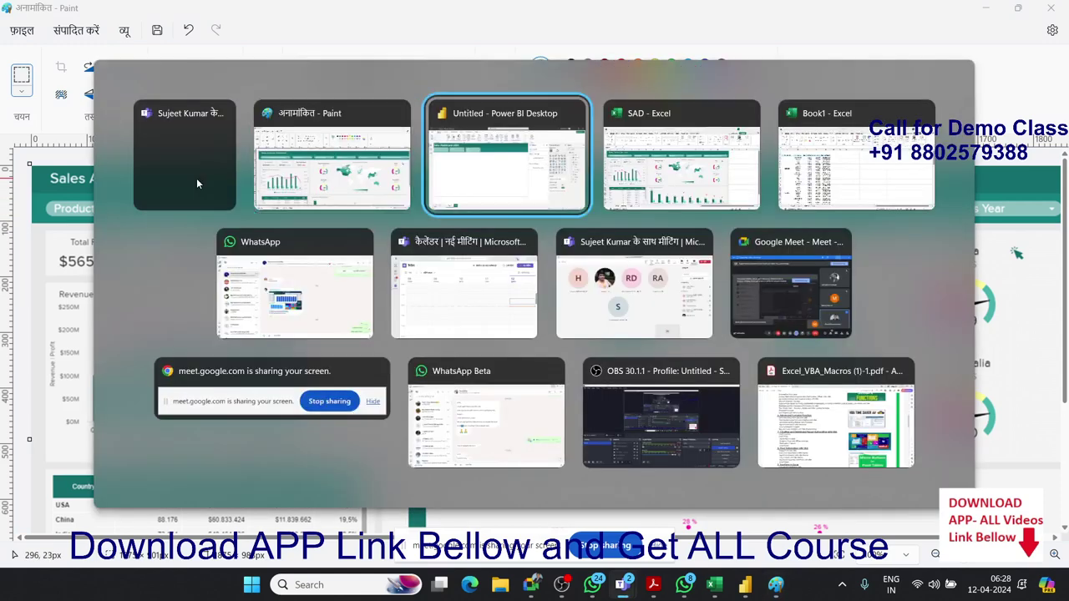
click(117, 153)
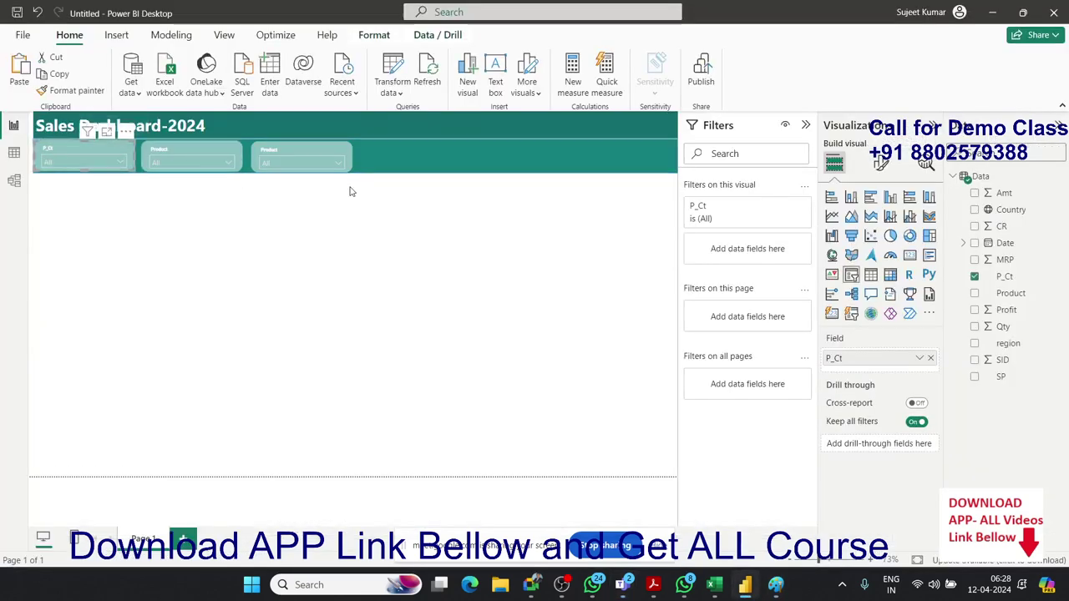
Step: Turn the first slicer's P_Ct header label back on, then switch to the Paint reference
click(881, 163)
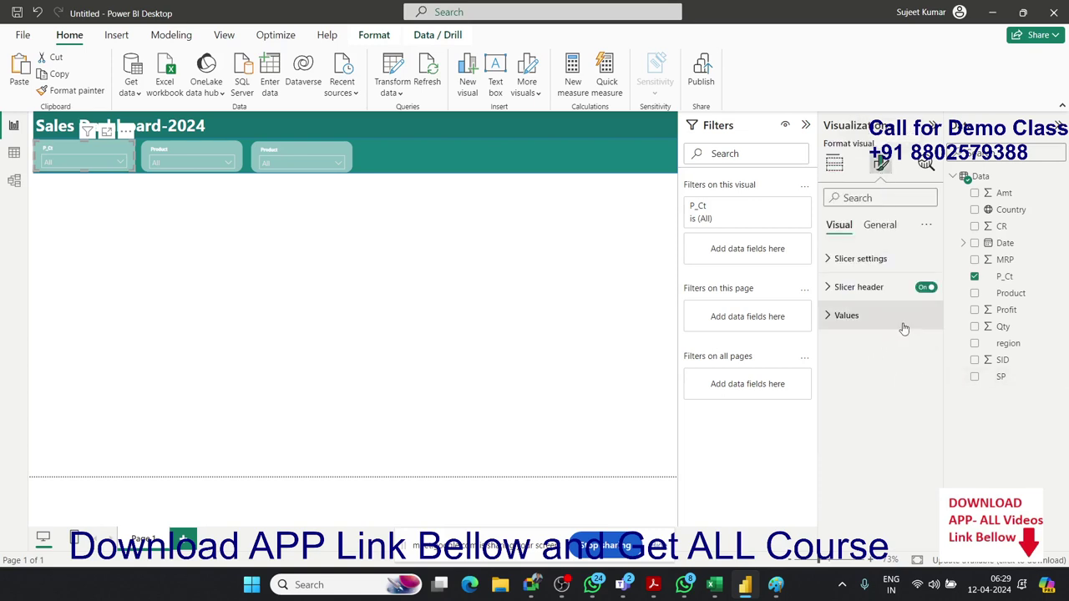
click(926, 288)
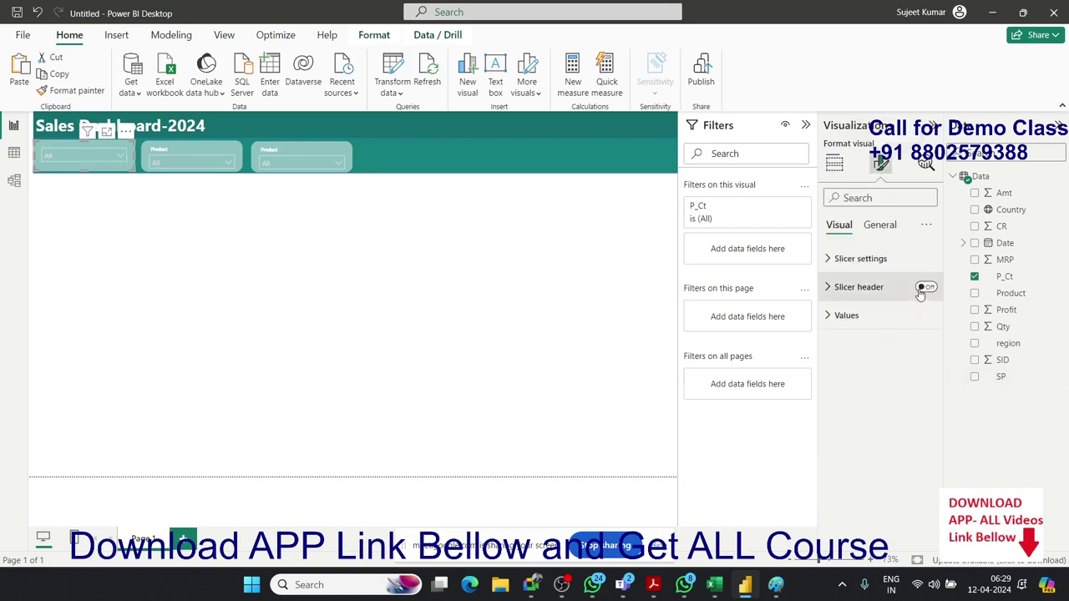
click(830, 320)
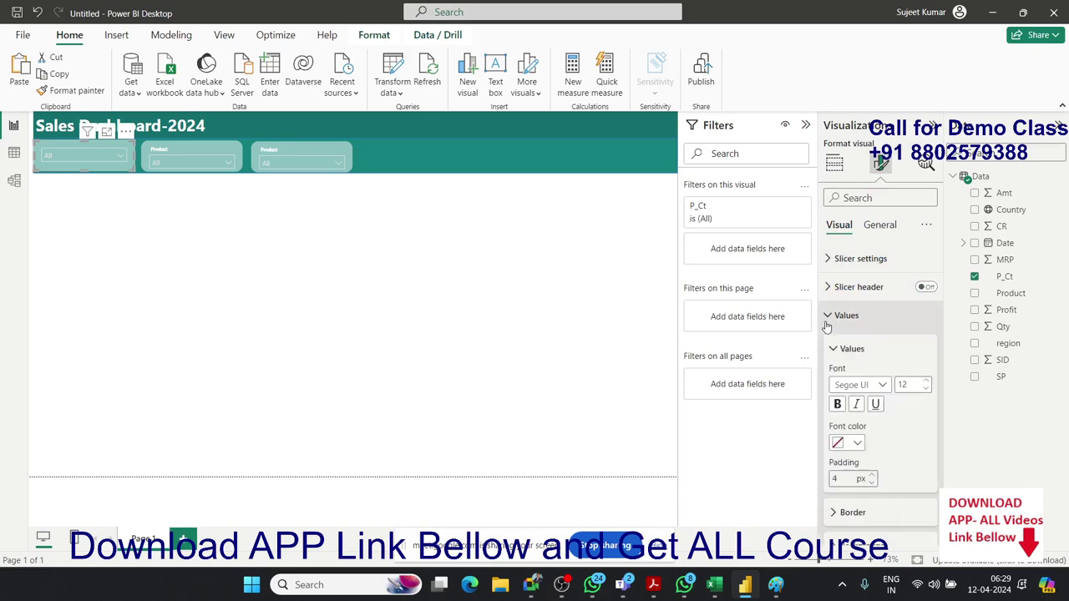
scroll(876, 337, down, 1)
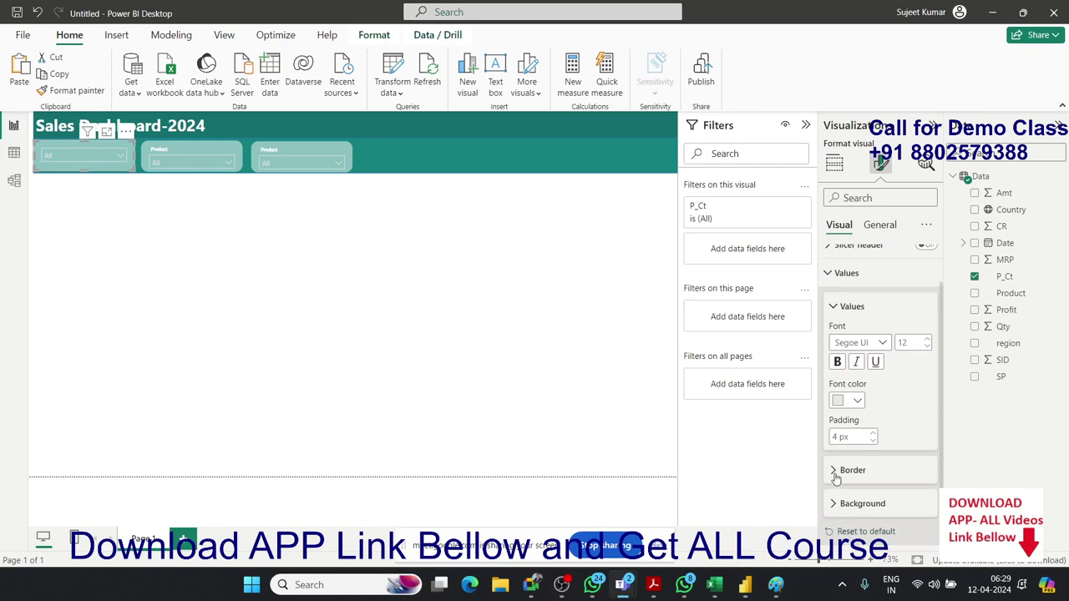
click(834, 273)
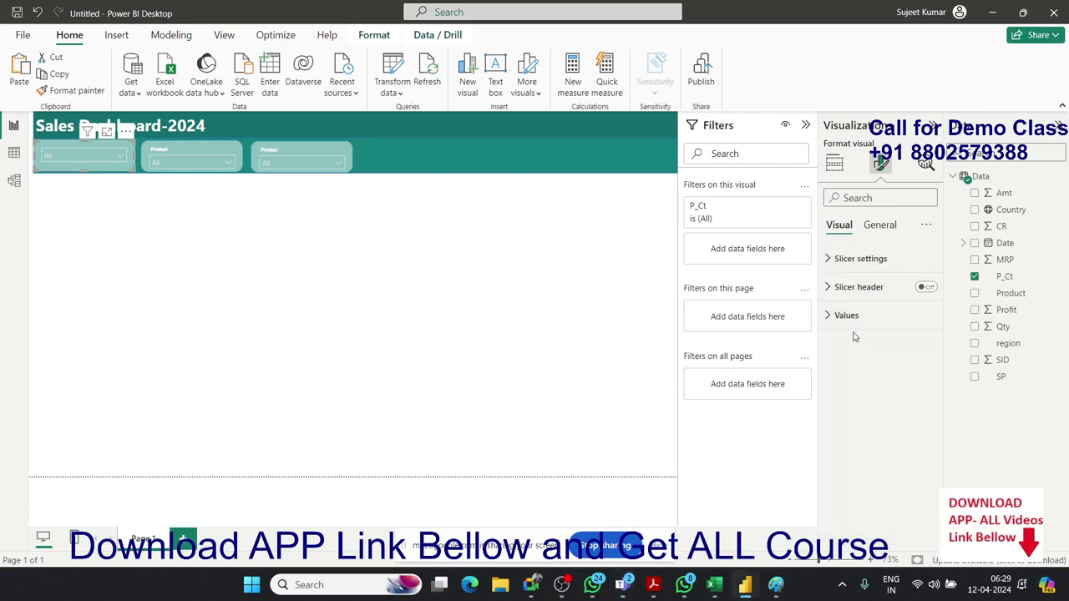
click(926, 288)
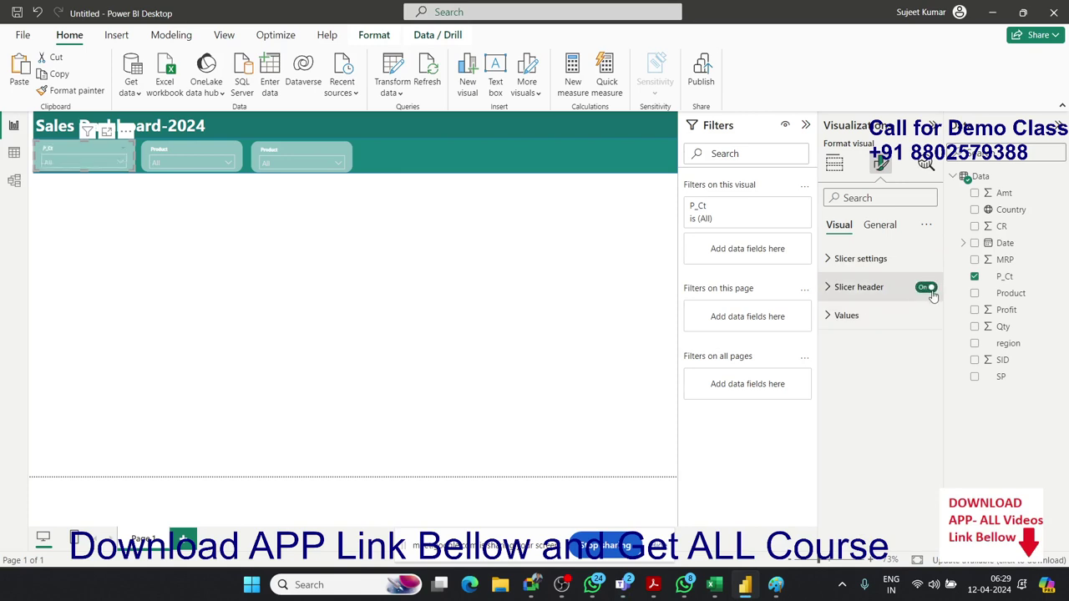
click(549, 313)
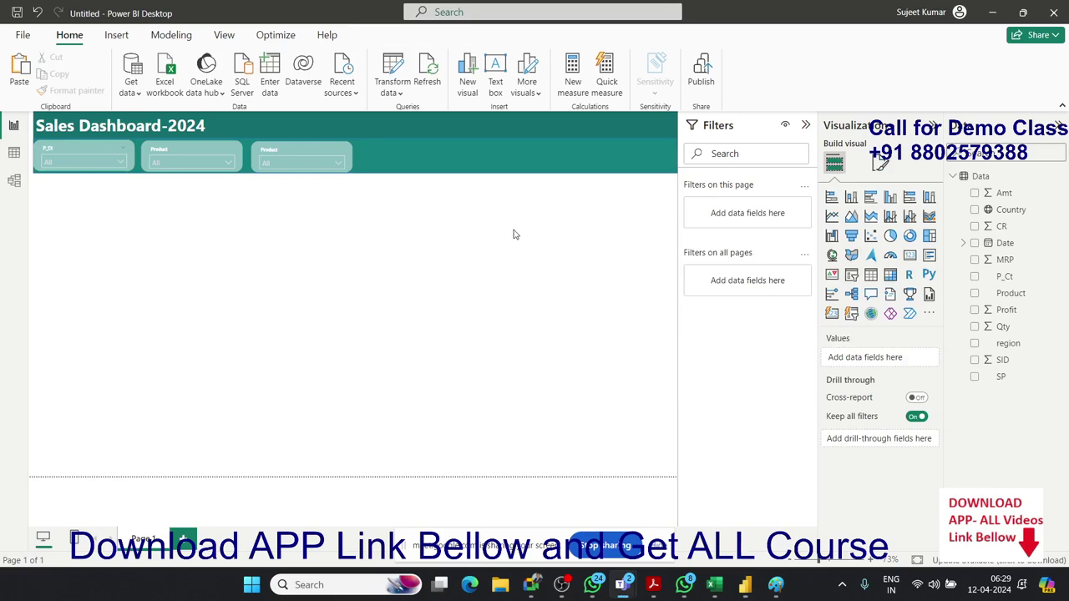
key(alt+Tab)
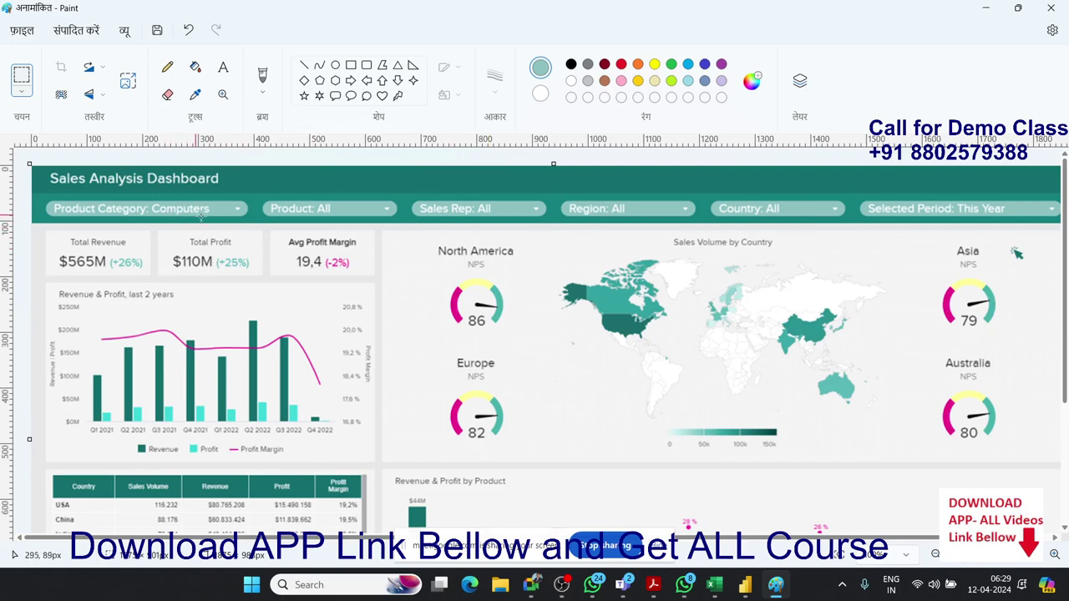
Step: Compare the report against Paint's reference dashboard, ending back in Power BI
key(alt+Tab)
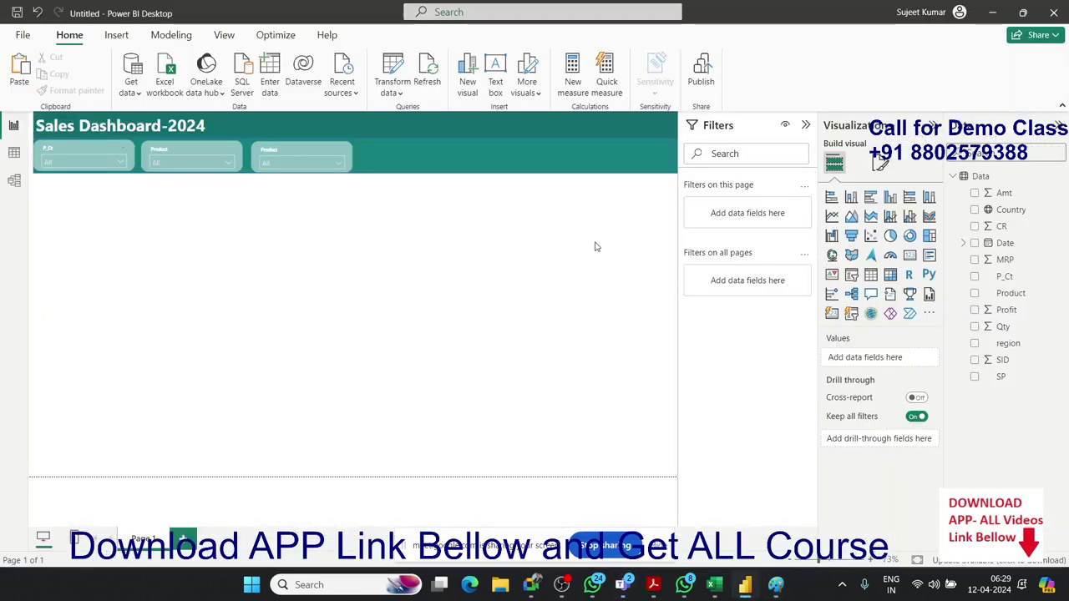
key(alt+Tab)
key(alt+Tab)
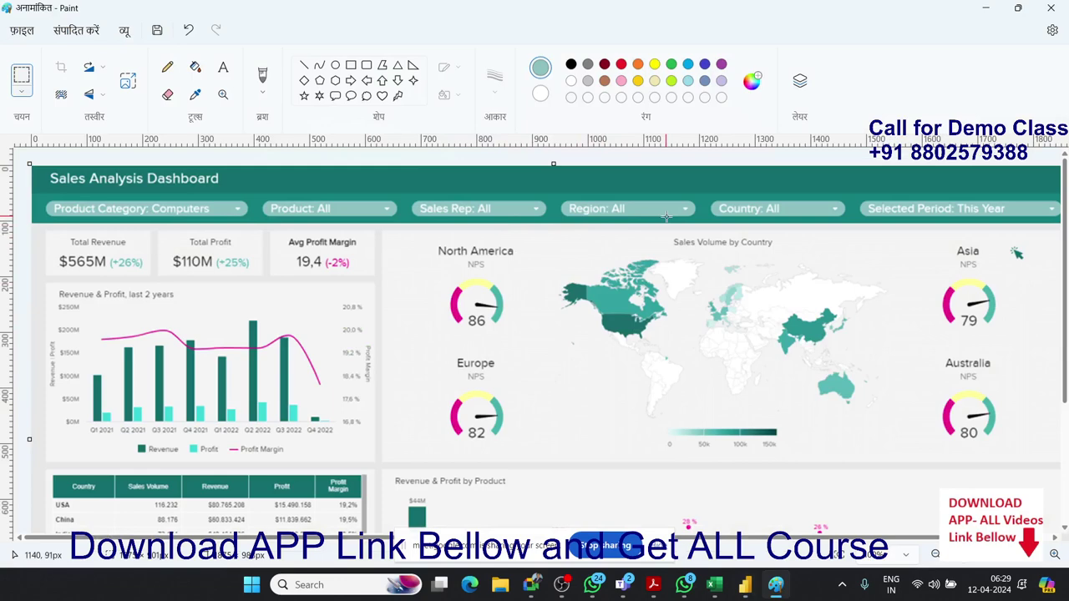
key(alt+Tab)
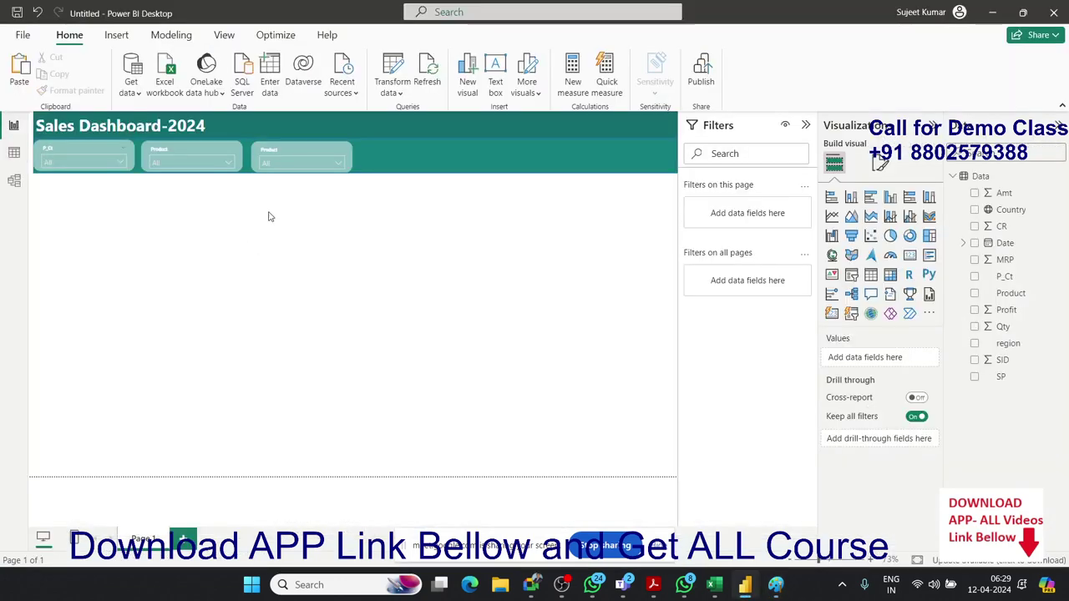
Step: Place a copy of the third Product slicer to its right
click(297, 153)
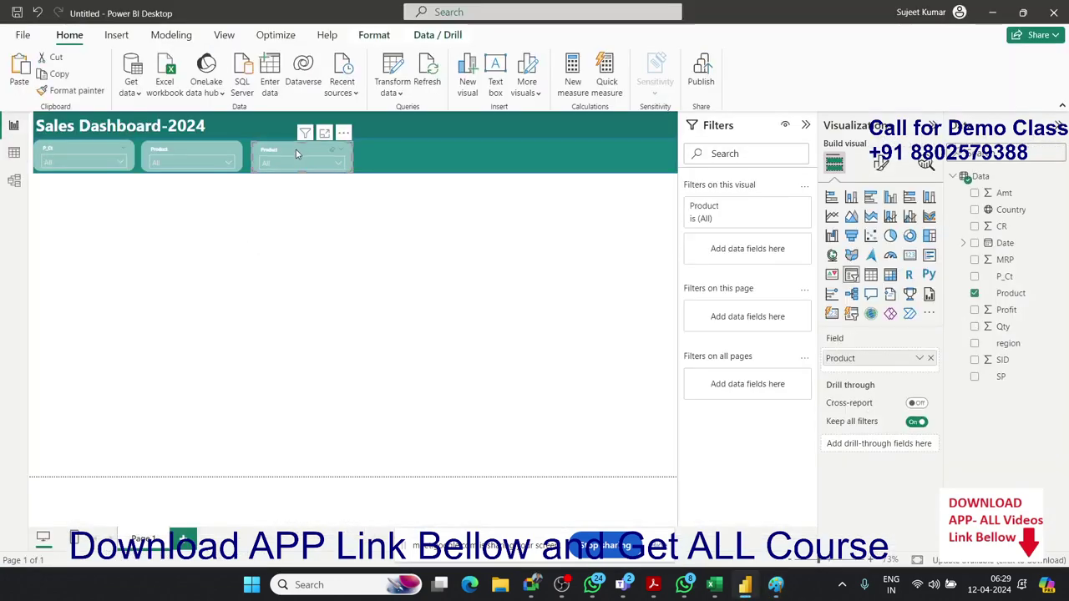
click(385, 209)
drag(347, 177, 352, 186)
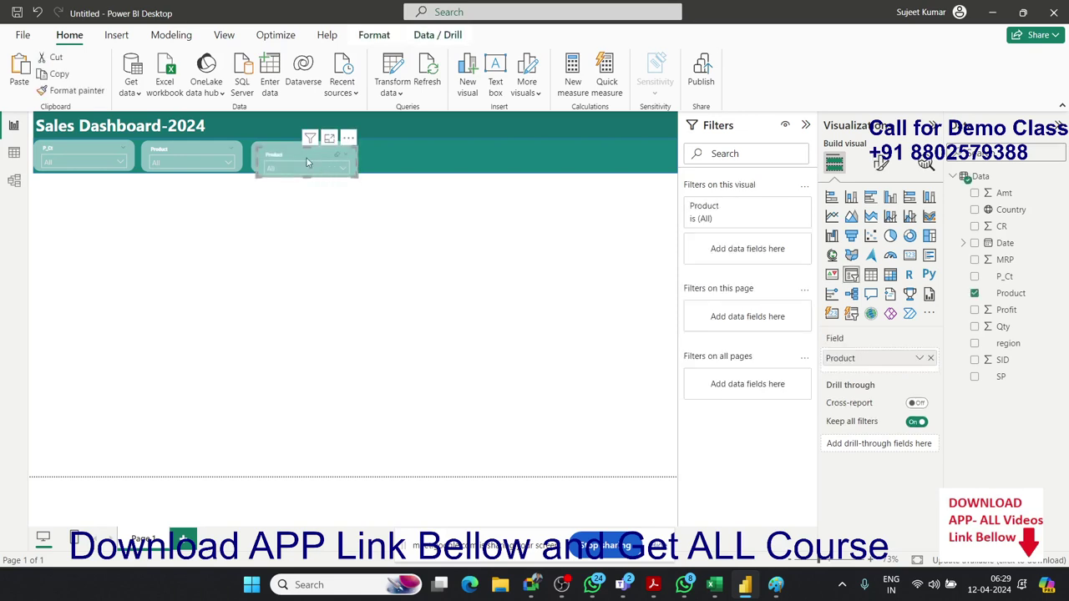
drag(306, 158, 393, 149)
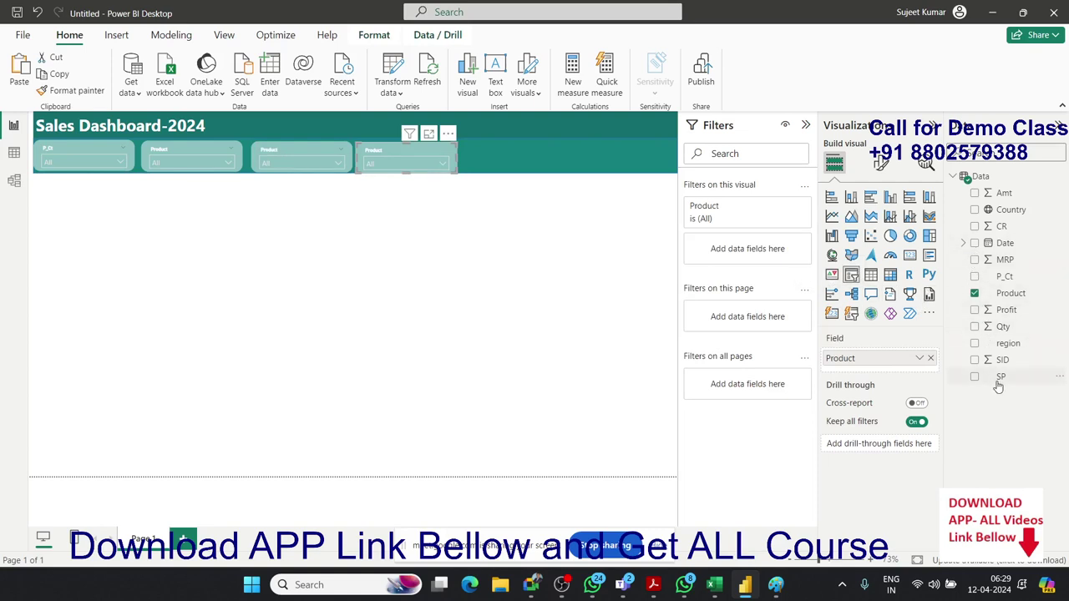
Step: Make the new fourth slicer filter SP instead of Product
drag(997, 378, 418, 163)
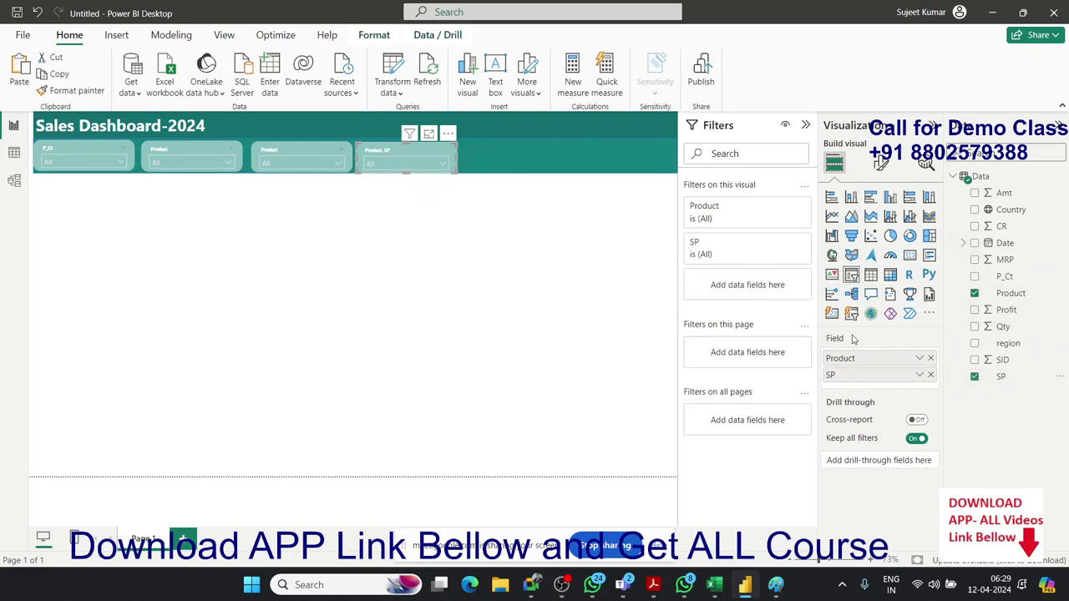
click(931, 358)
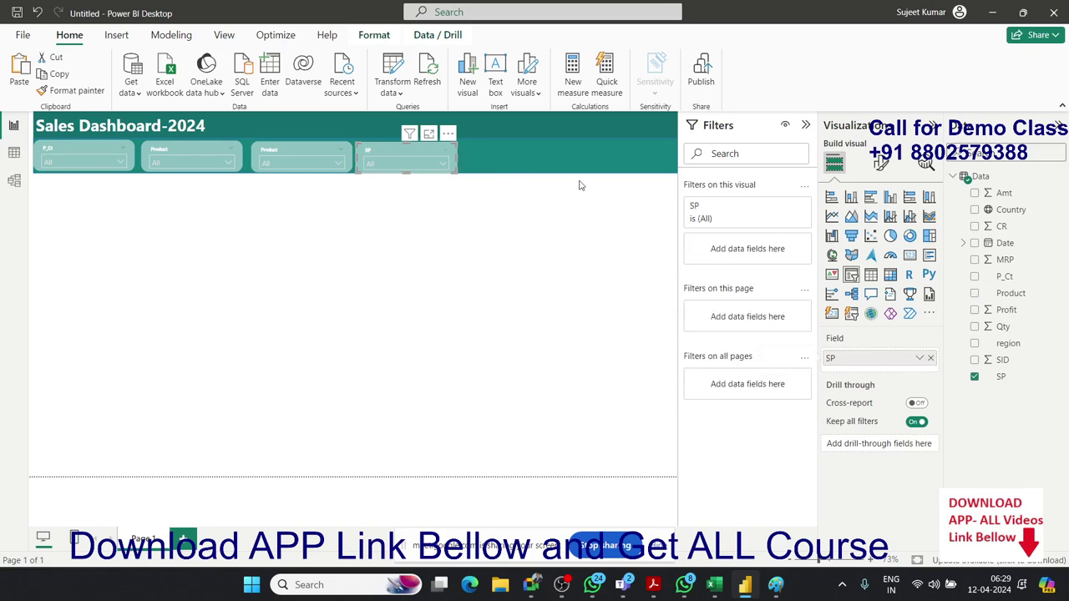
click(515, 193)
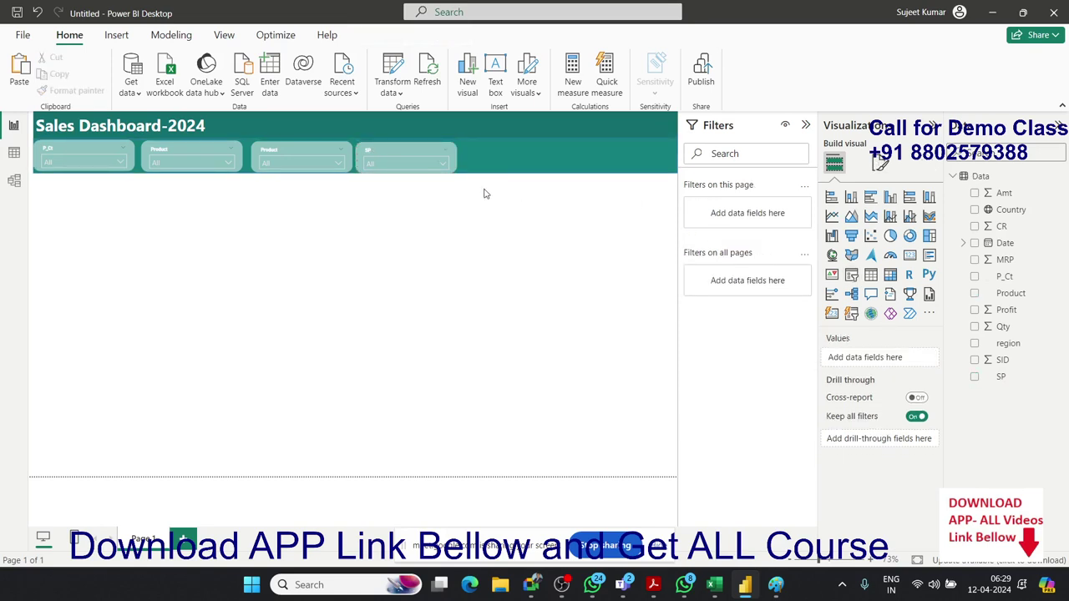
click(409, 159)
Step: Duplicate the SP slicer and line the copy up with the others
key(ctrl+c)
key(ctrl+v)
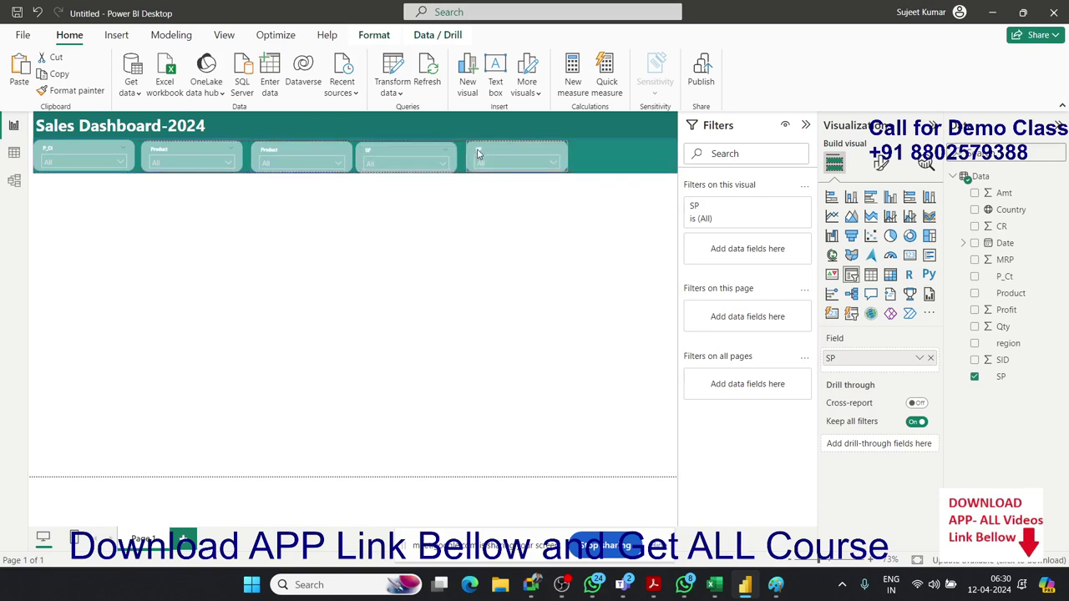
drag(478, 153, 476, 153)
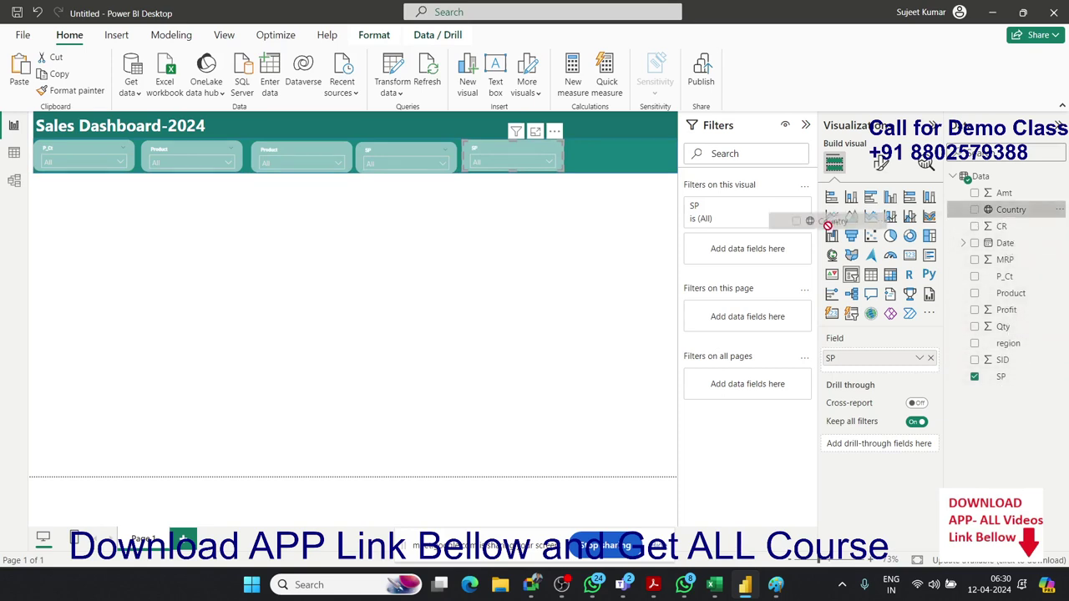
Step: Switch the copy to filter Country and copy it to the banner's right end
drag(1011, 210, 535, 159)
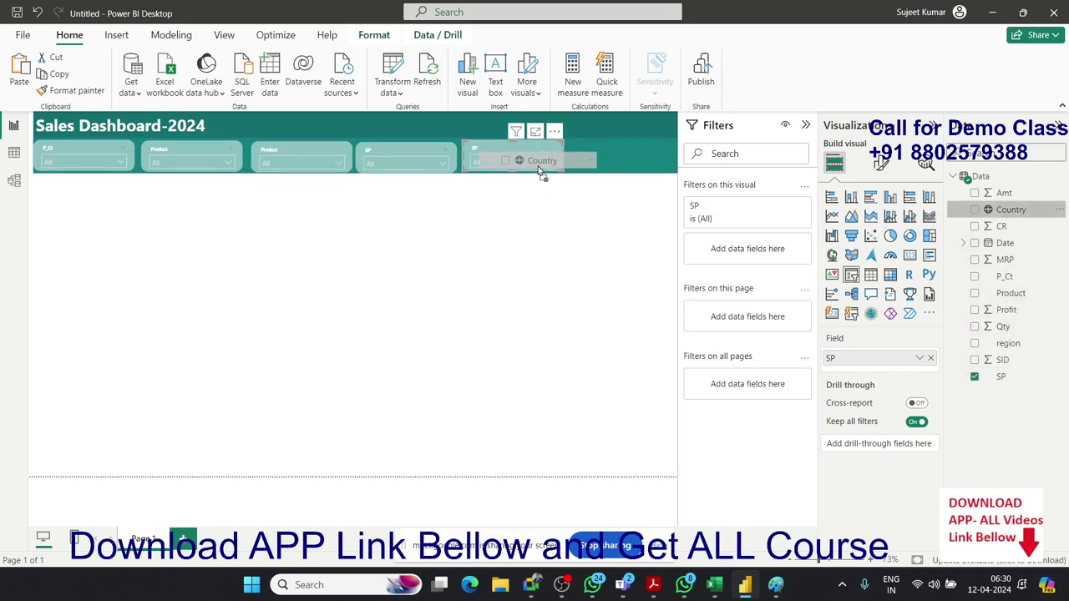
click(930, 358)
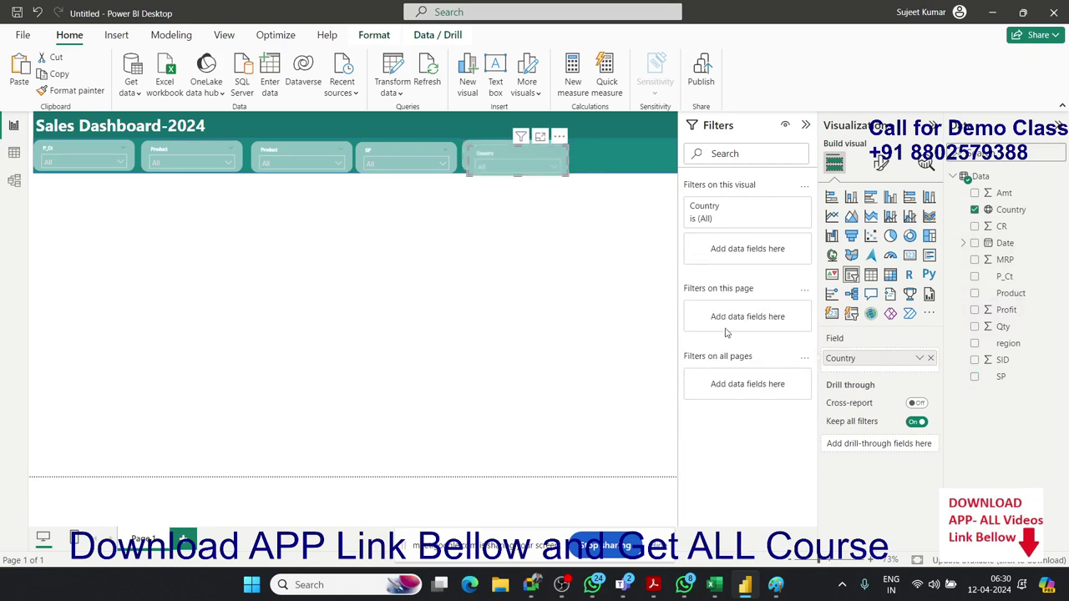
drag(488, 157, 603, 153)
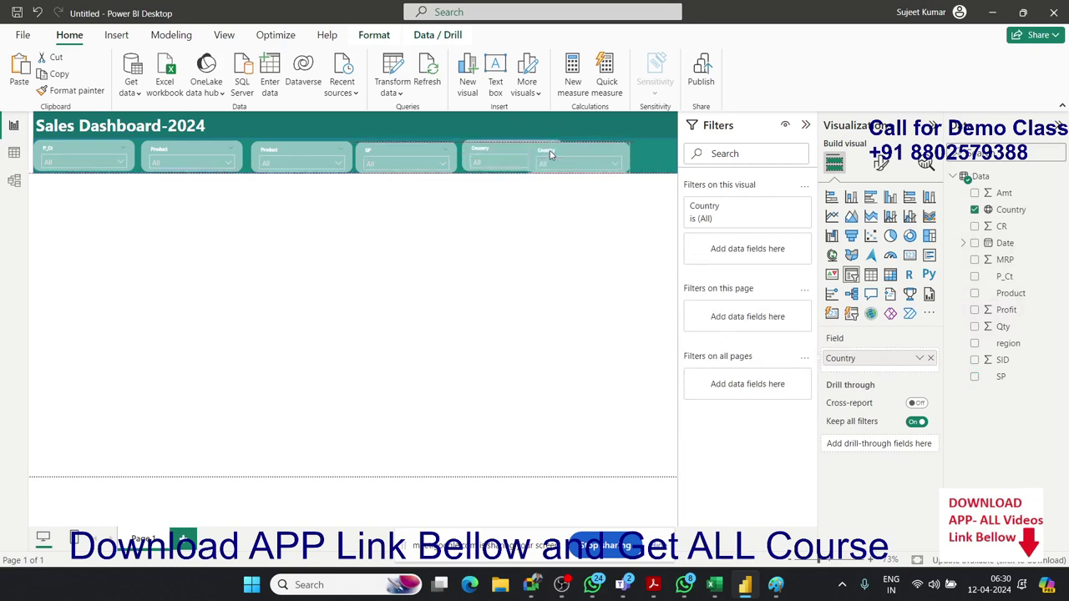
Step: Narrow the P_Ct slicer and the third Product slicer, and line the Product slicers up beside P_Ct
click(94, 149)
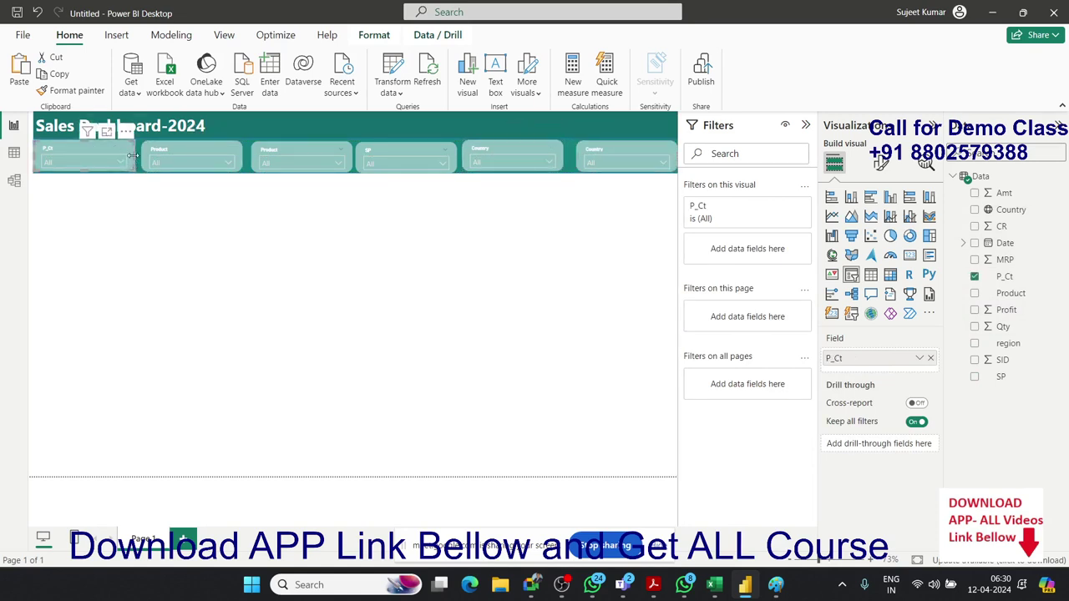
mouse_move(133, 157)
mouse_down()
mouse_move(117, 156)
mouse_move(137, 148)
mouse_move(129, 148)
mouse_up()
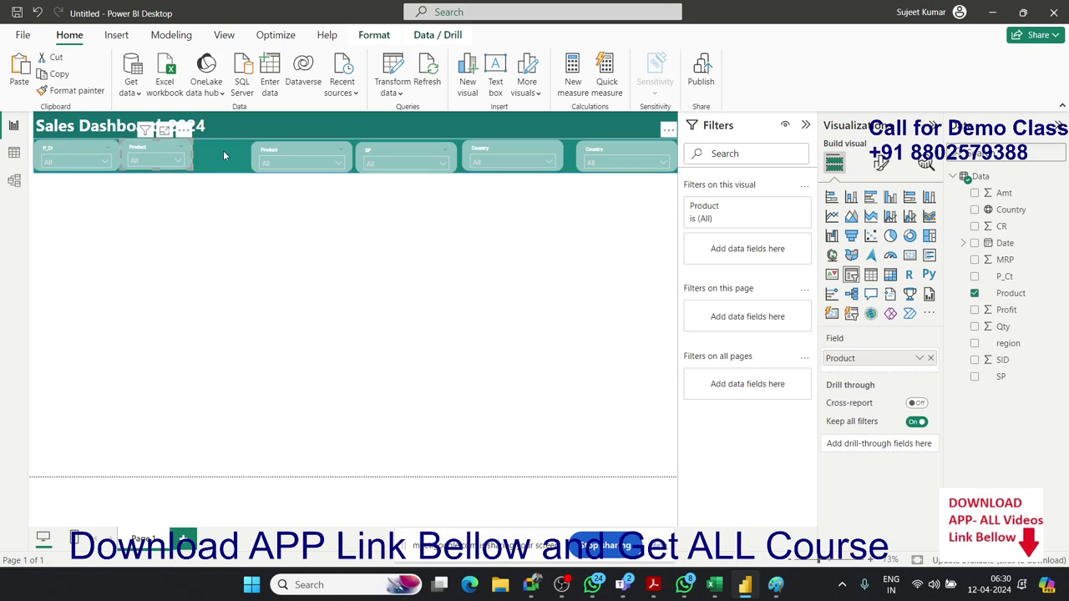
mouse_move(301, 156)
drag(256, 152, 210, 151)
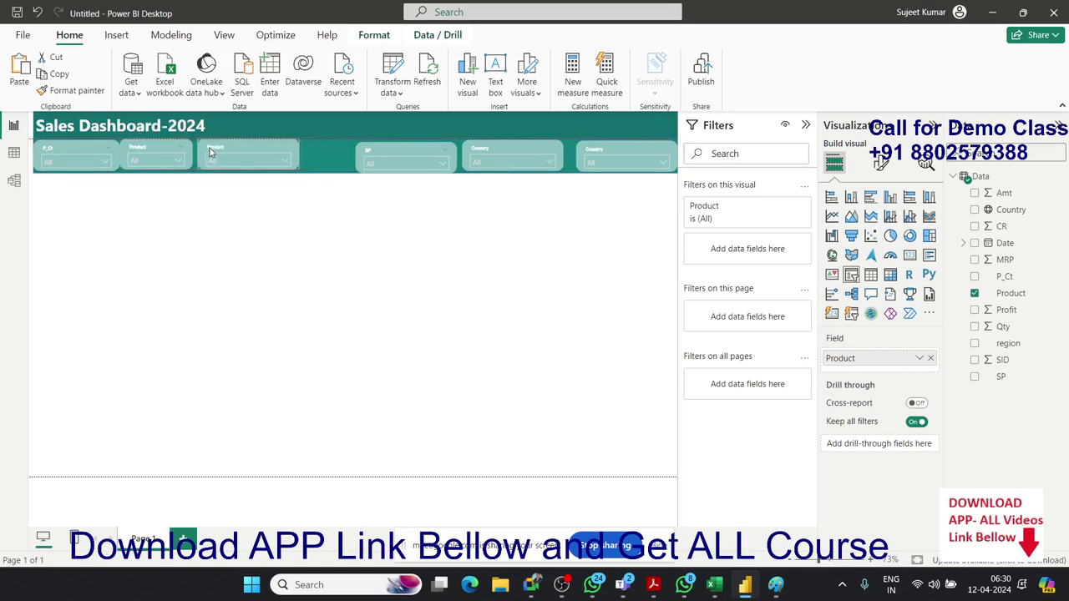
mouse_move(156, 156)
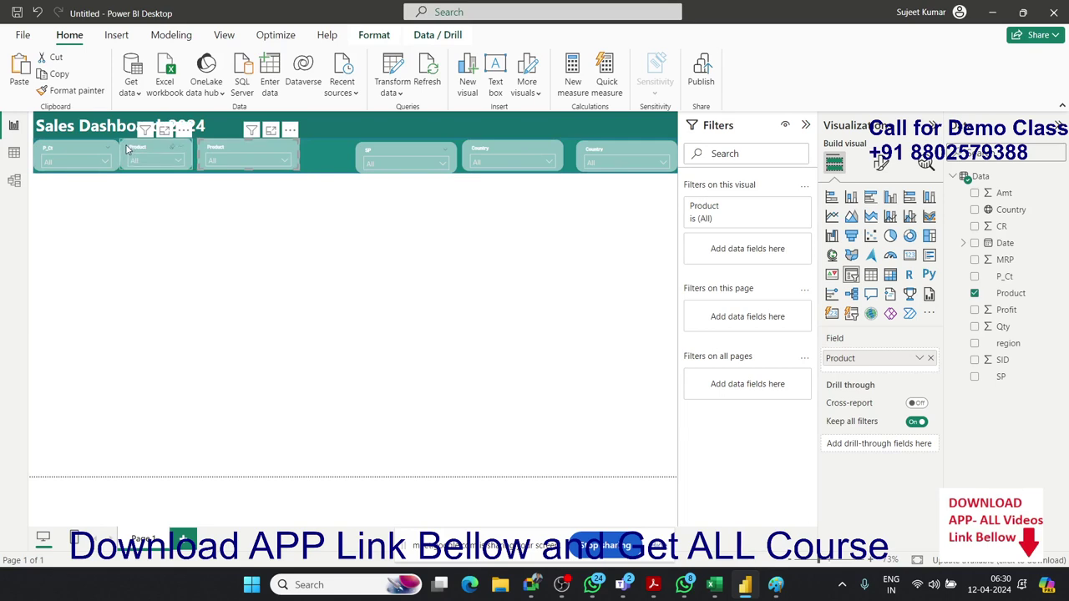
drag(127, 149, 132, 149)
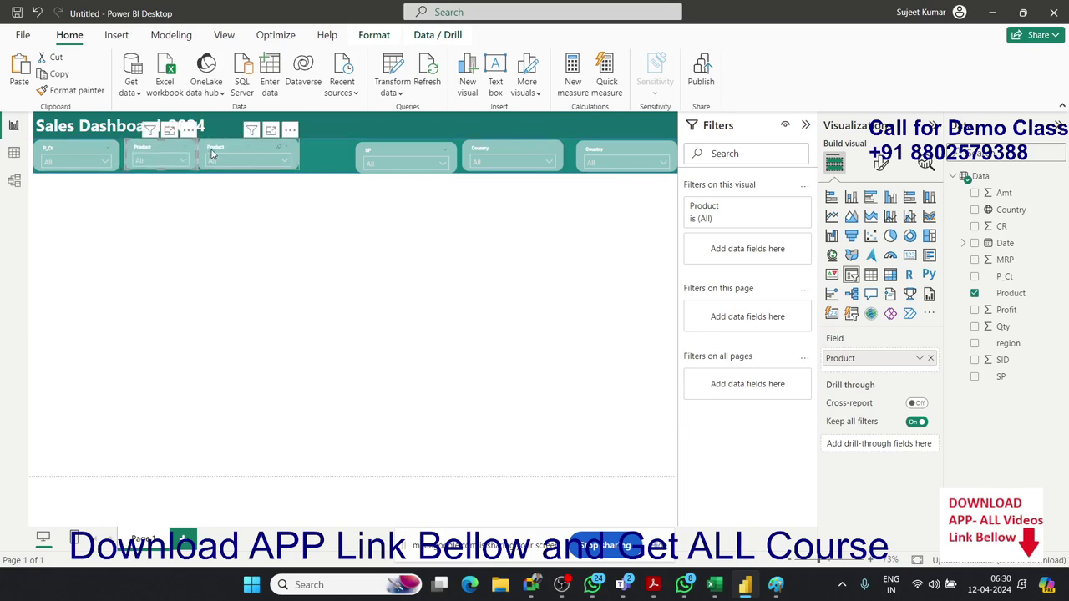
drag(216, 152, 222, 152)
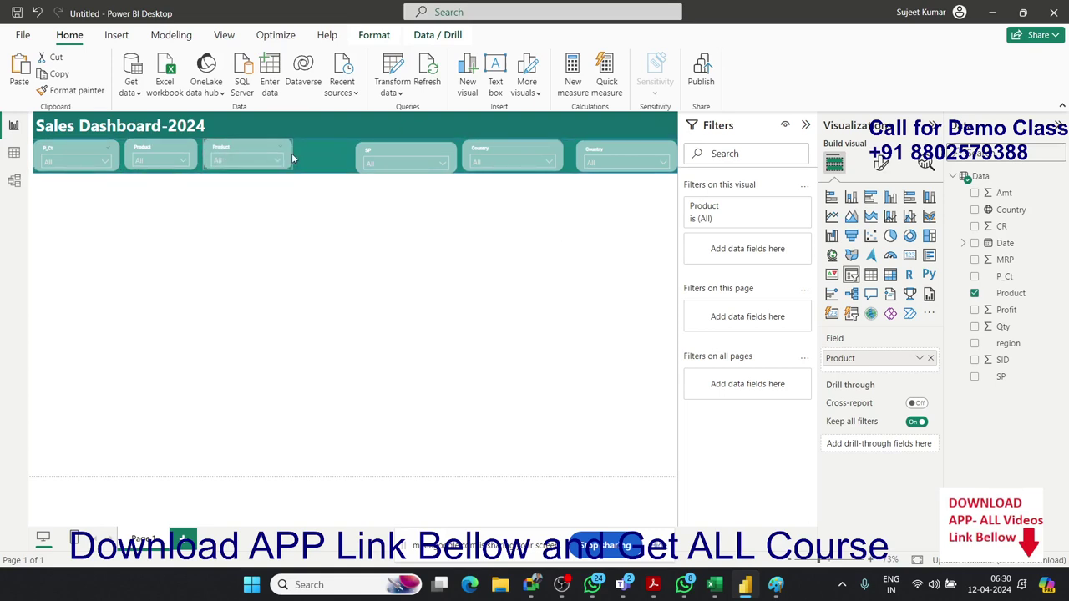
drag(305, 154, 283, 153)
click(347, 224)
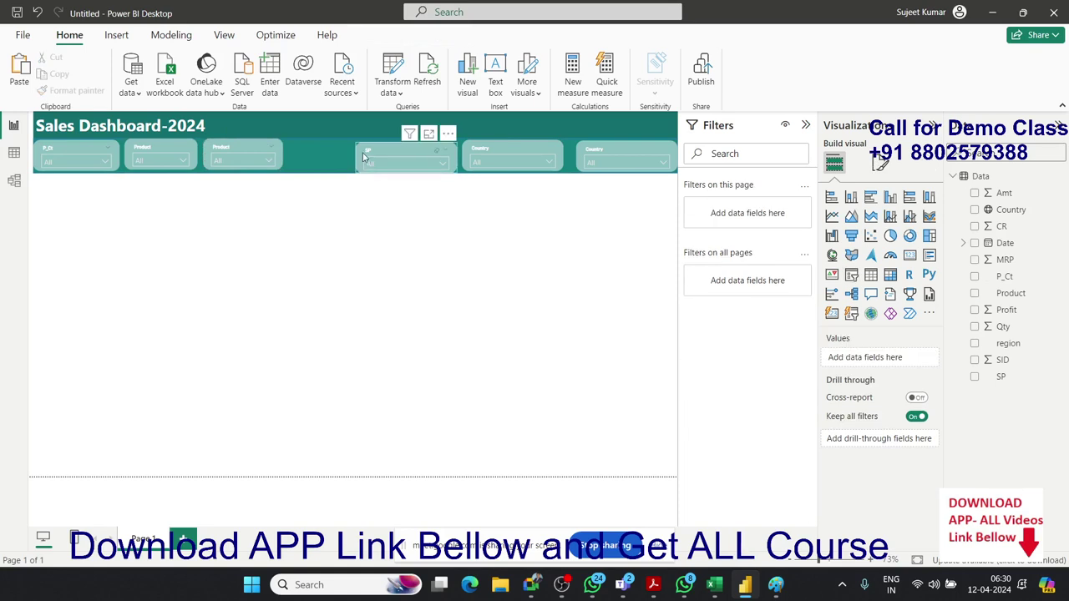
Step: Move the SP and first Country slicers left beside the Product slicers and narrow both, with the filters pane collapsed
drag(363, 156, 298, 152)
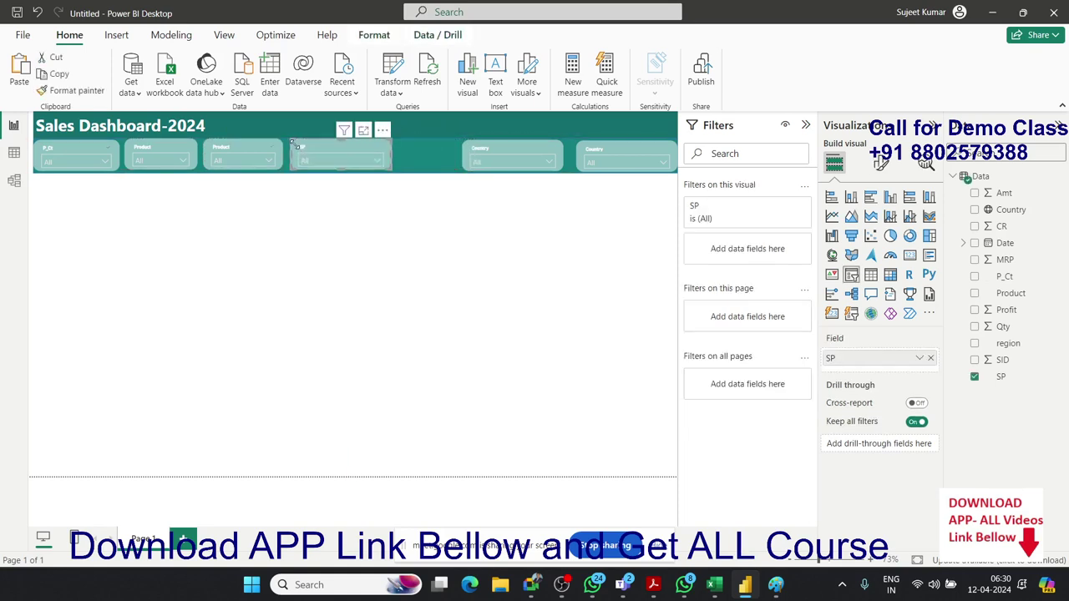
click(806, 126)
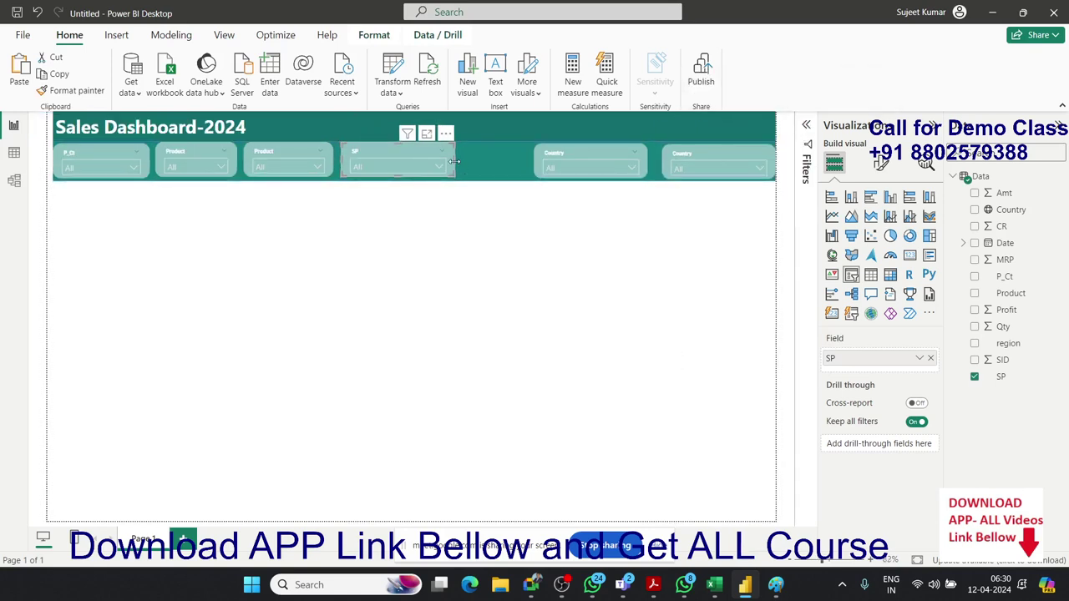
drag(453, 160, 383, 157)
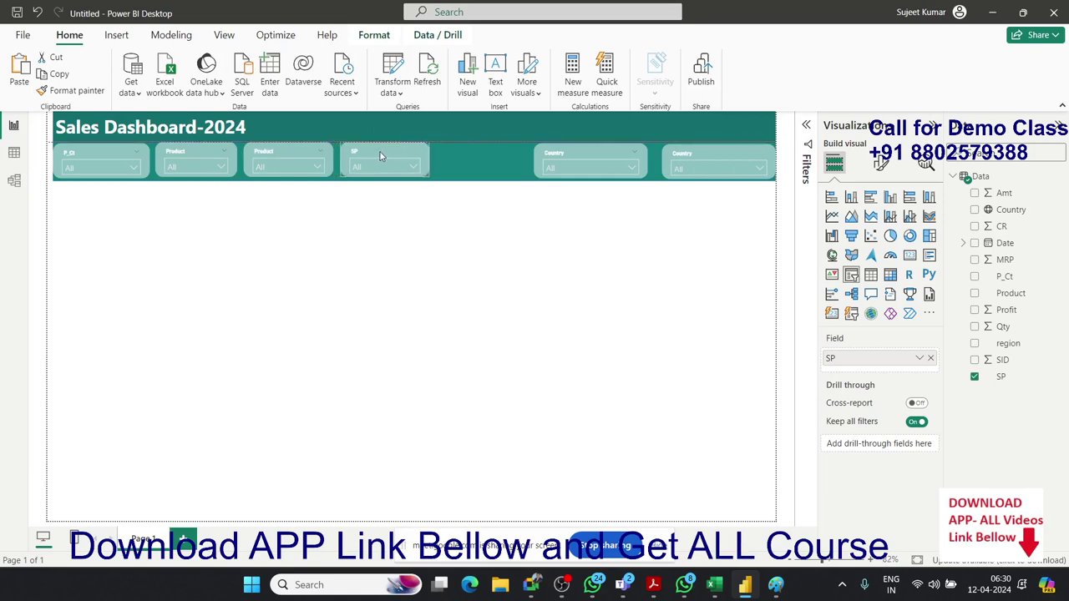
drag(539, 159, 441, 153)
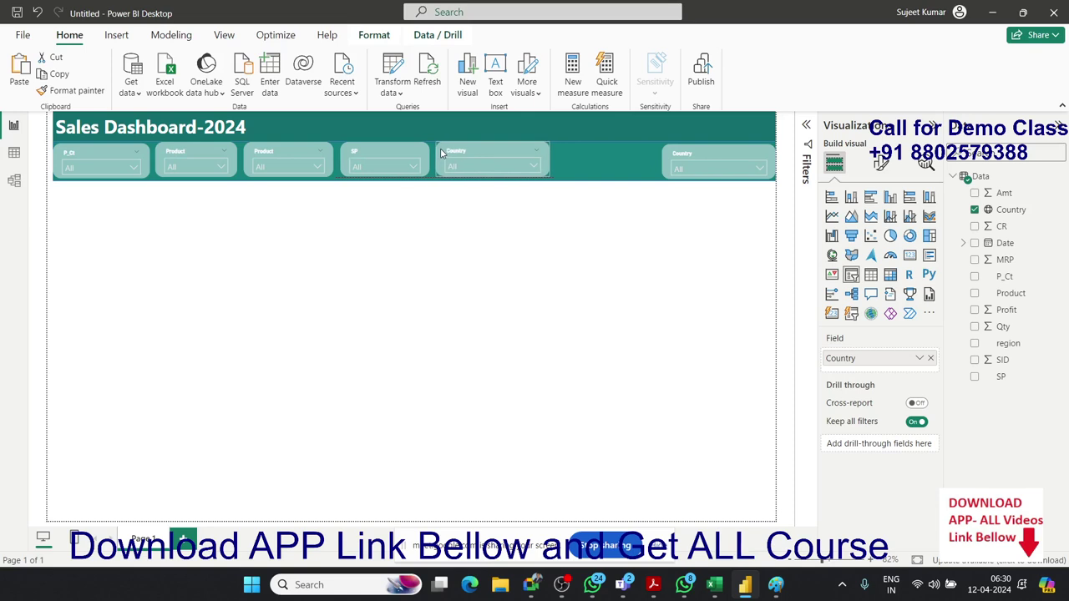
drag(553, 174, 530, 167)
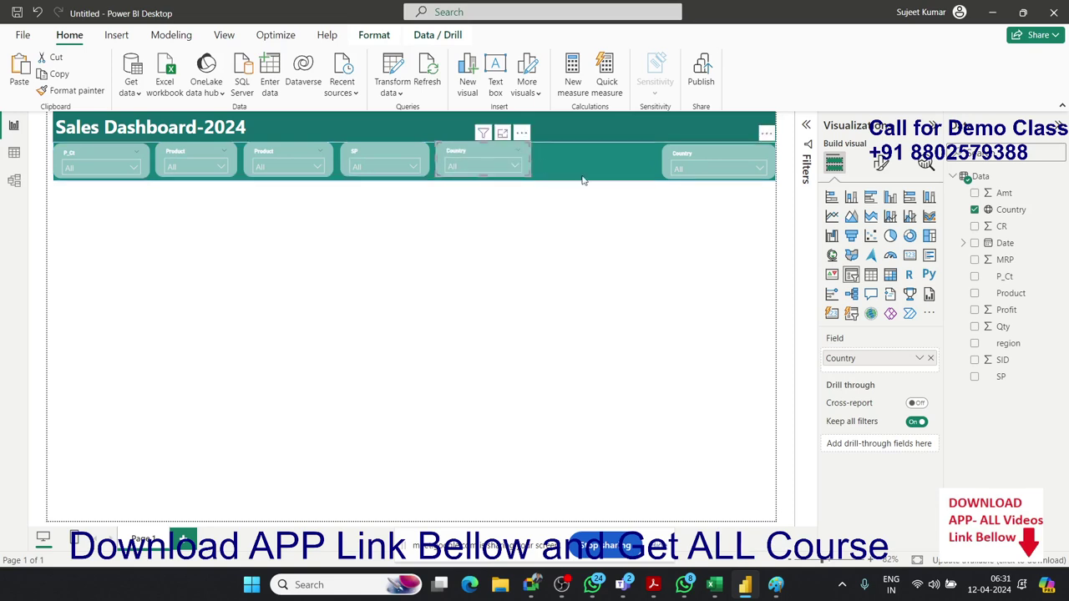
click(632, 193)
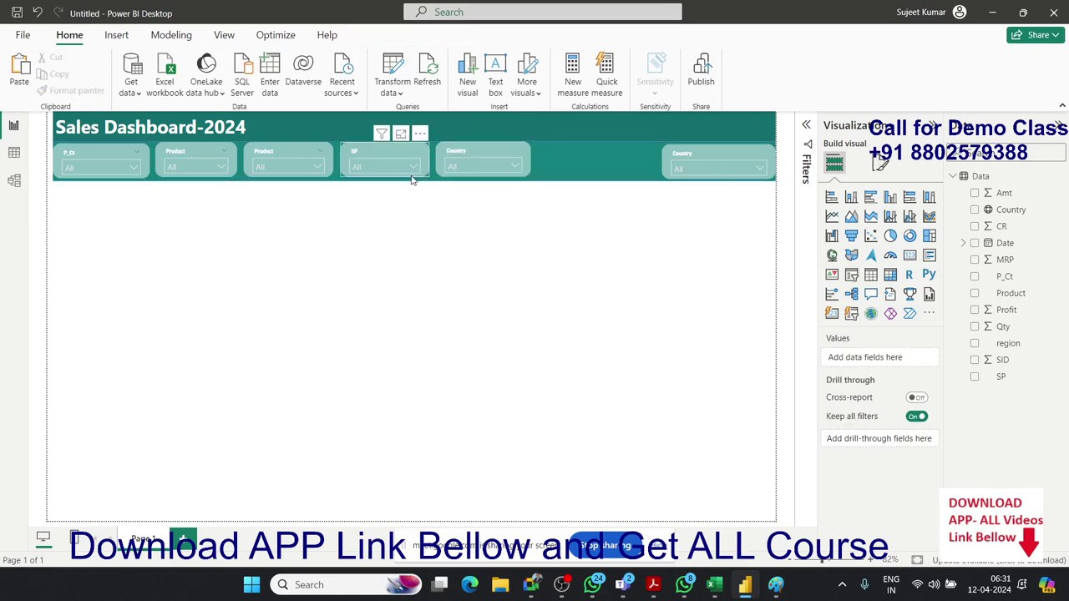
Step: Move the second Country slicer toward the others, narrow it, and nudge it into position
click(384, 174)
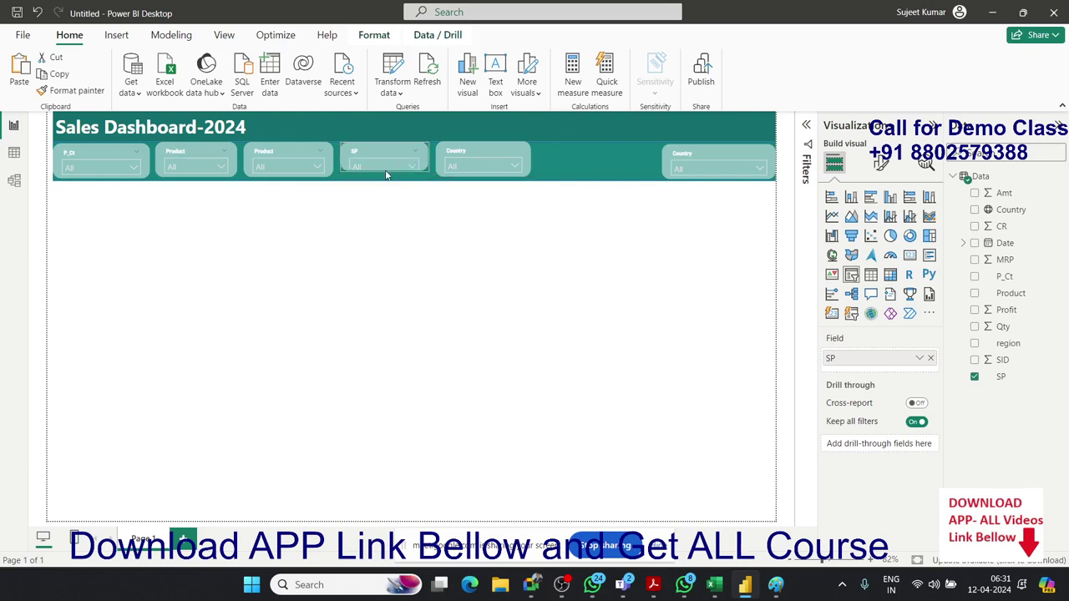
mouse_move(719, 163)
drag(675, 172, 554, 153)
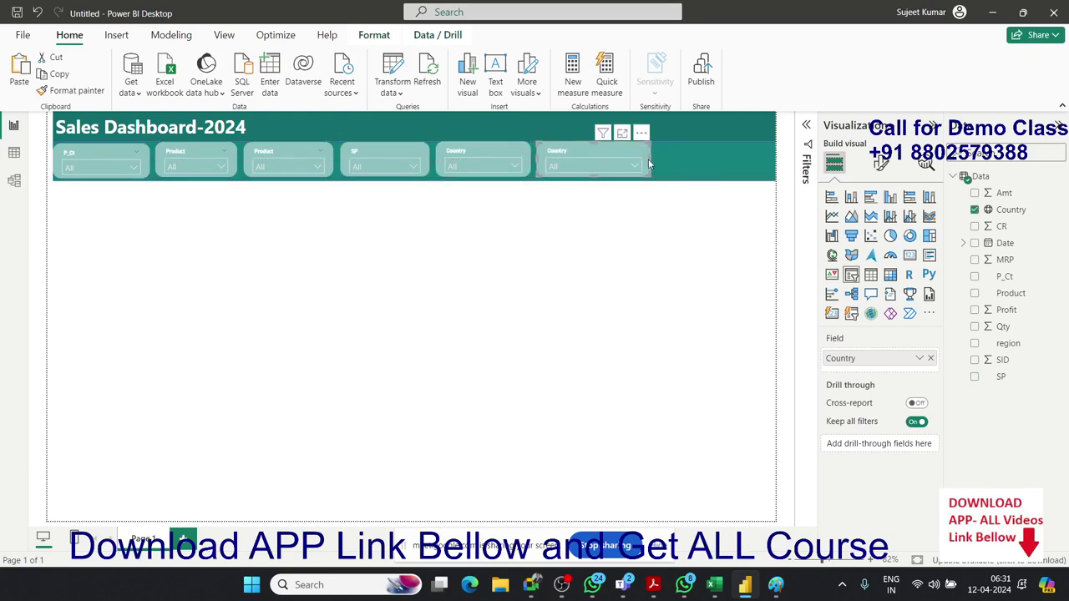
drag(650, 158, 618, 158)
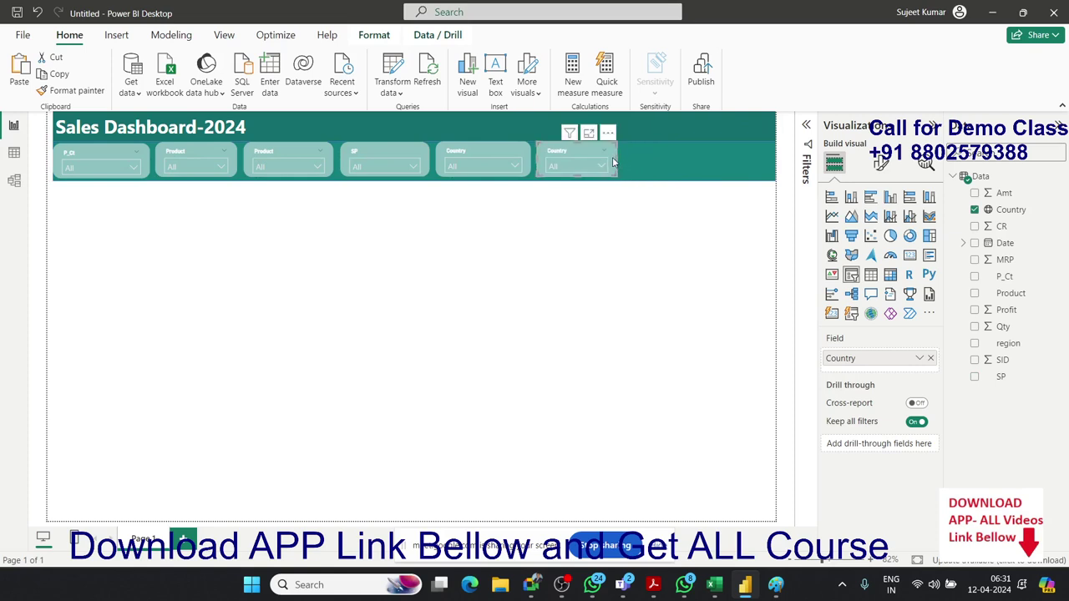
click(627, 210)
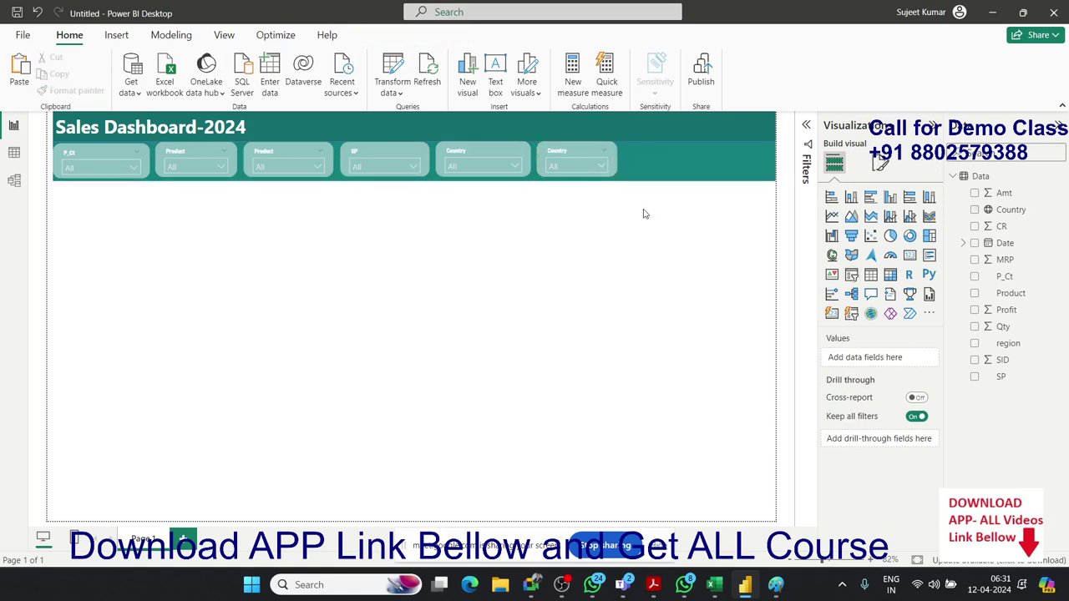
click(576, 151)
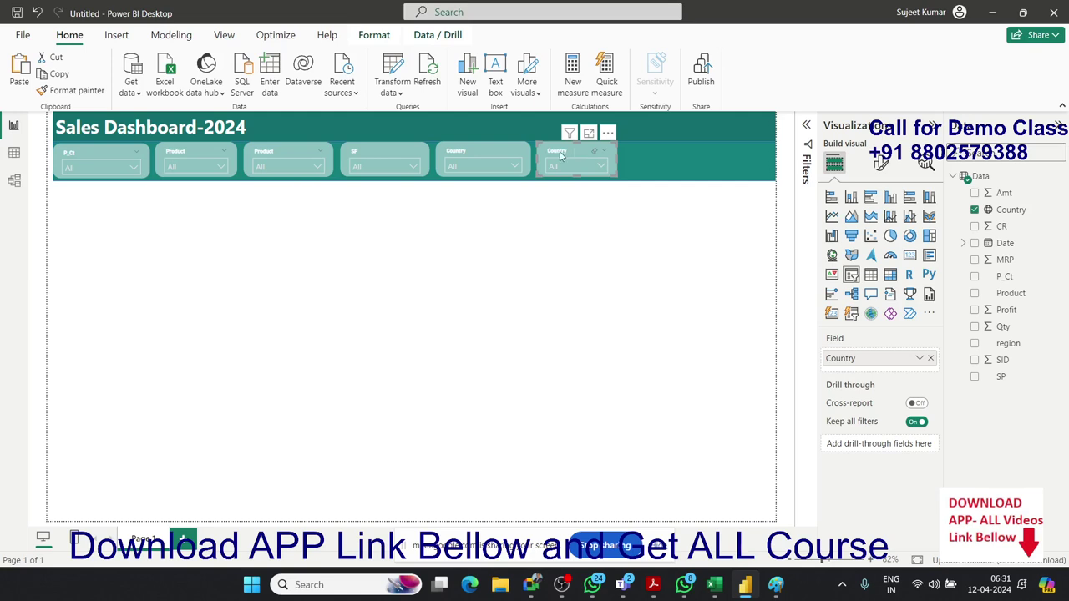
click(600, 235)
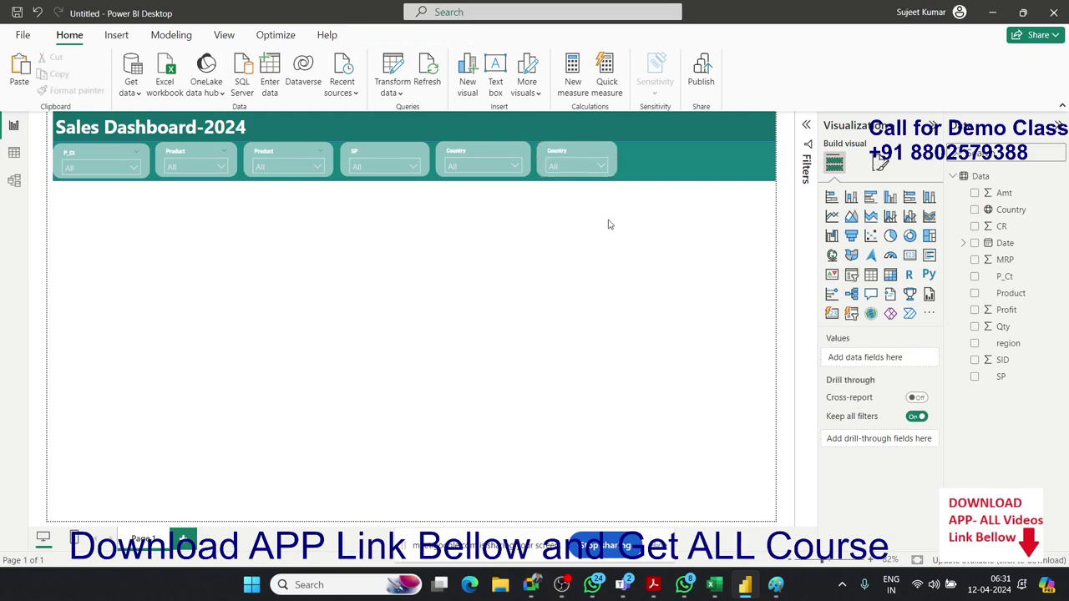
drag(553, 153, 641, 153)
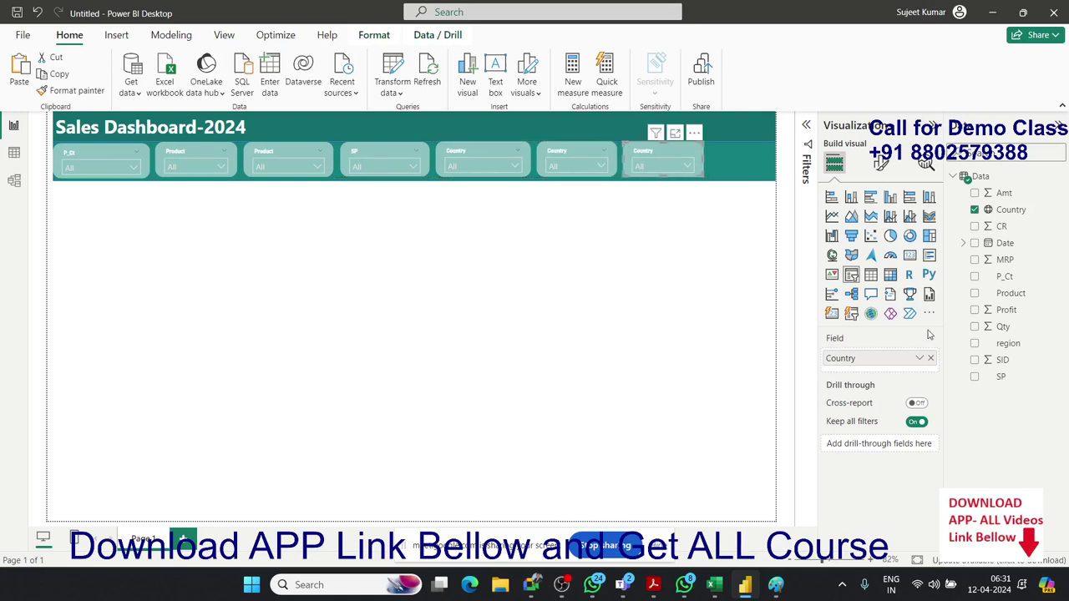
Step: Change the copied slicer's field from Country to region, then admit a waiting meeting participant
drag(1006, 344, 668, 161)
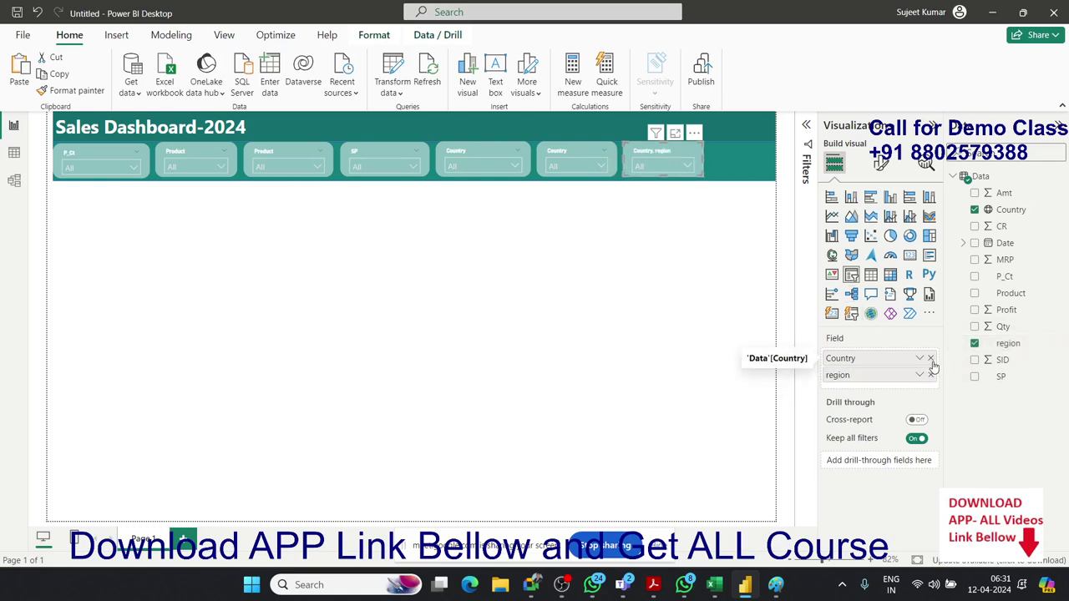
click(931, 359)
click(647, 259)
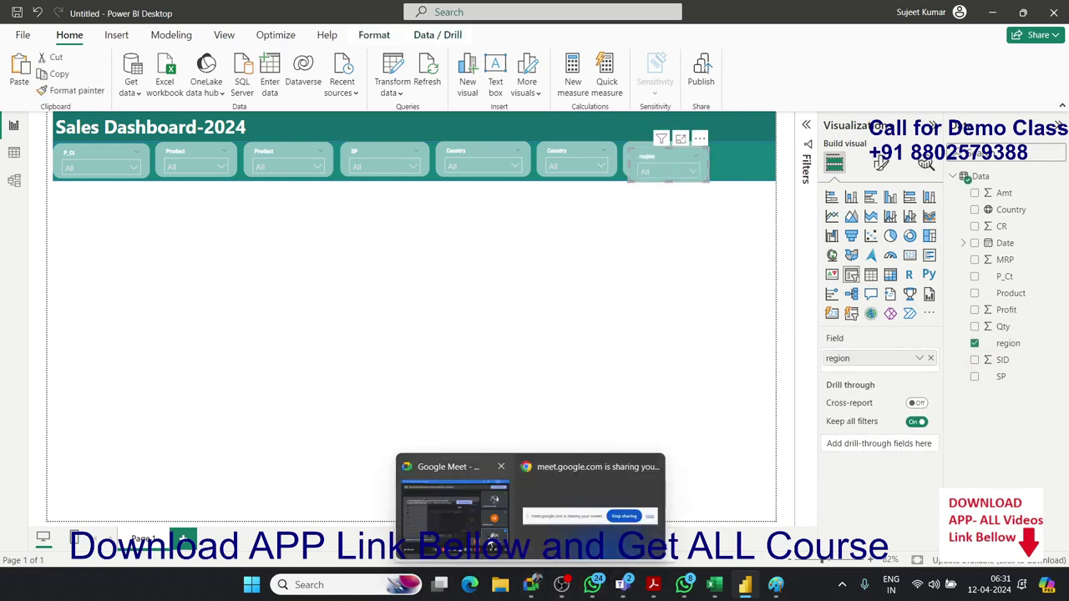
click(531, 584)
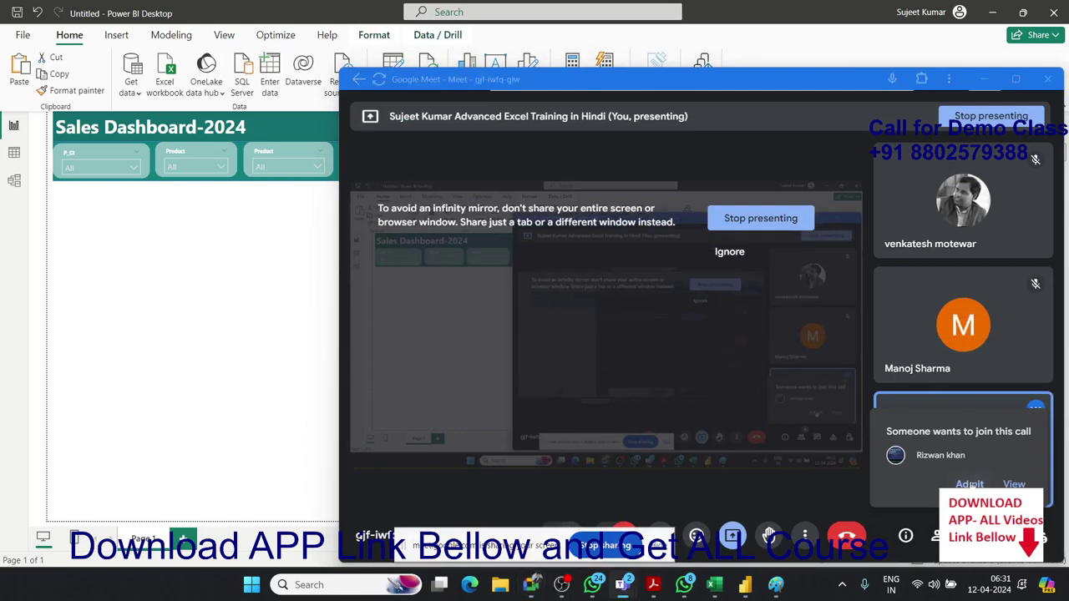
click(167, 270)
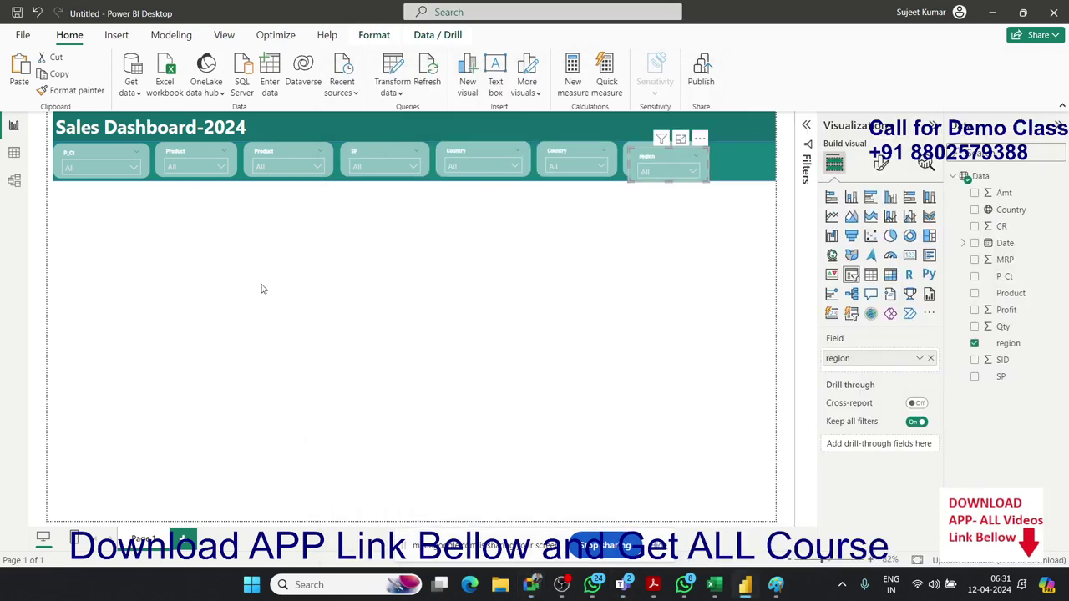
Step: Paste another slicer at the banner's right end and make it a Date Hierarchy slicer showing Year only
key(ctrl+v)
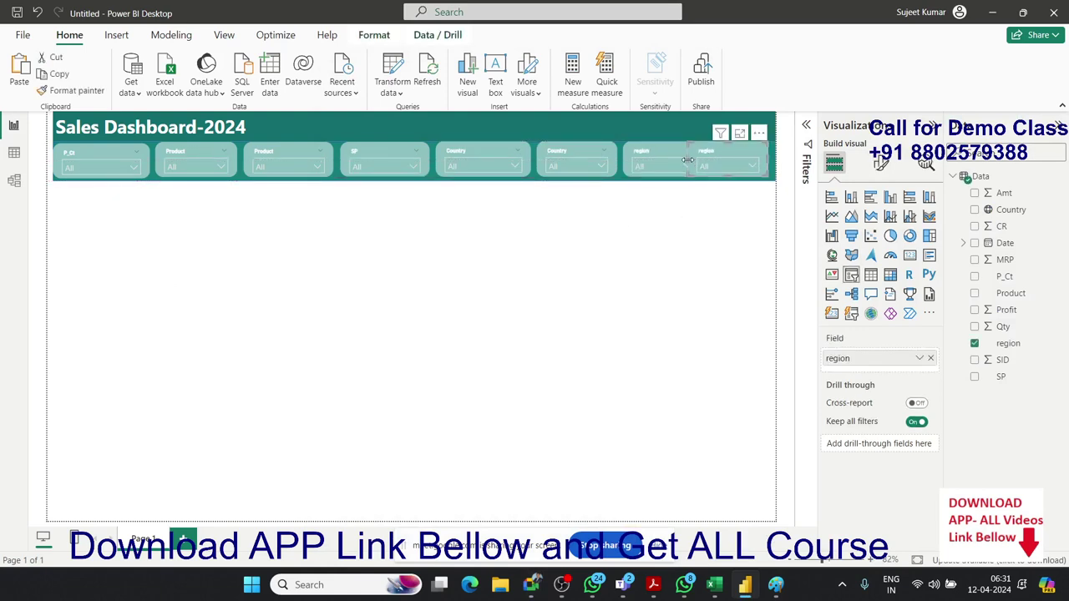
drag(688, 160, 708, 163)
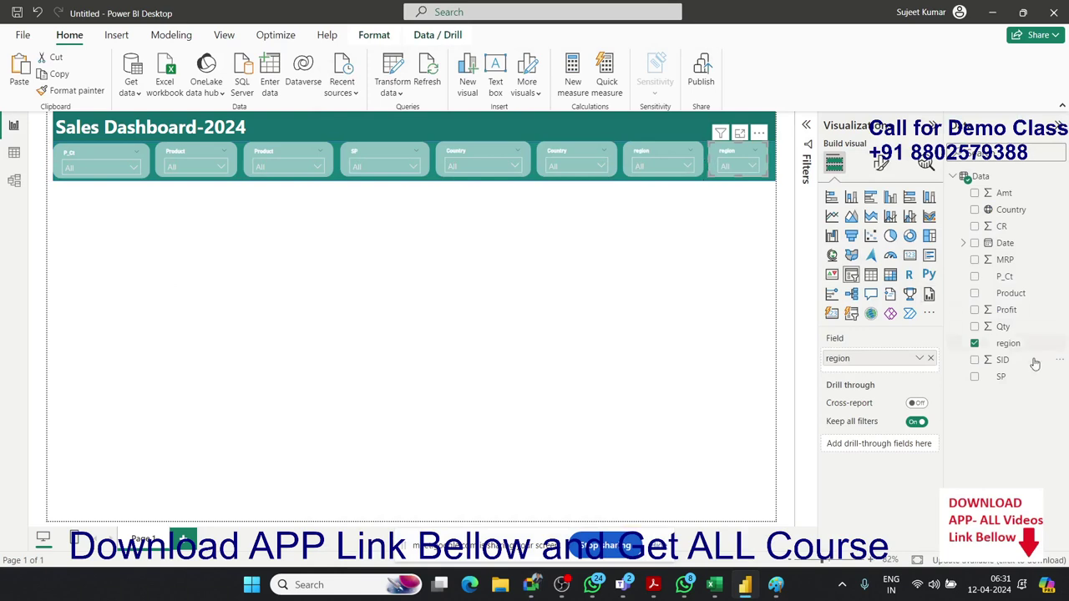
click(975, 343)
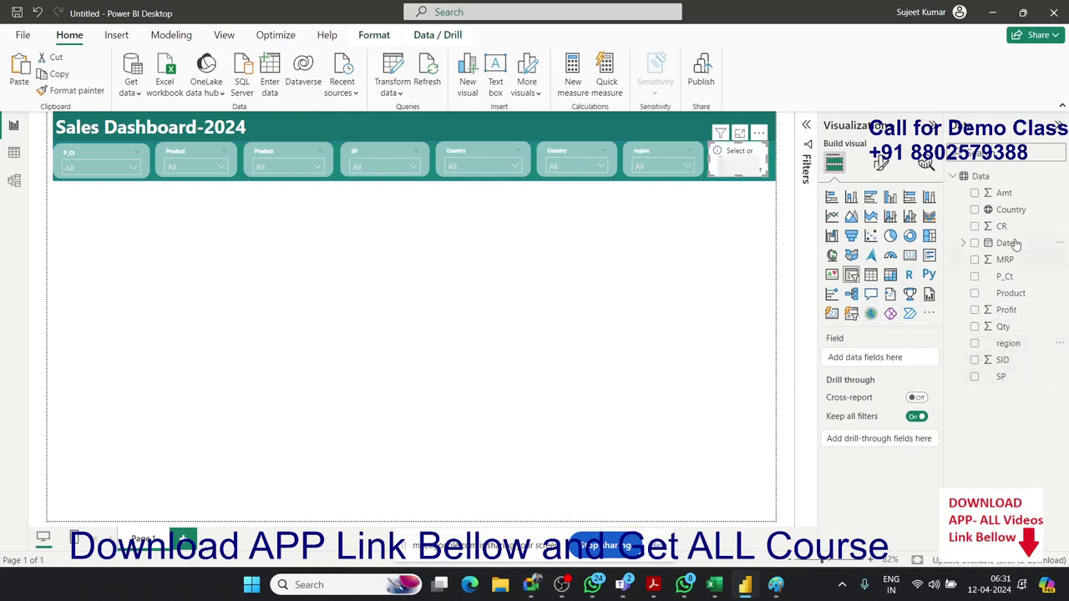
drag(1011, 243, 908, 365)
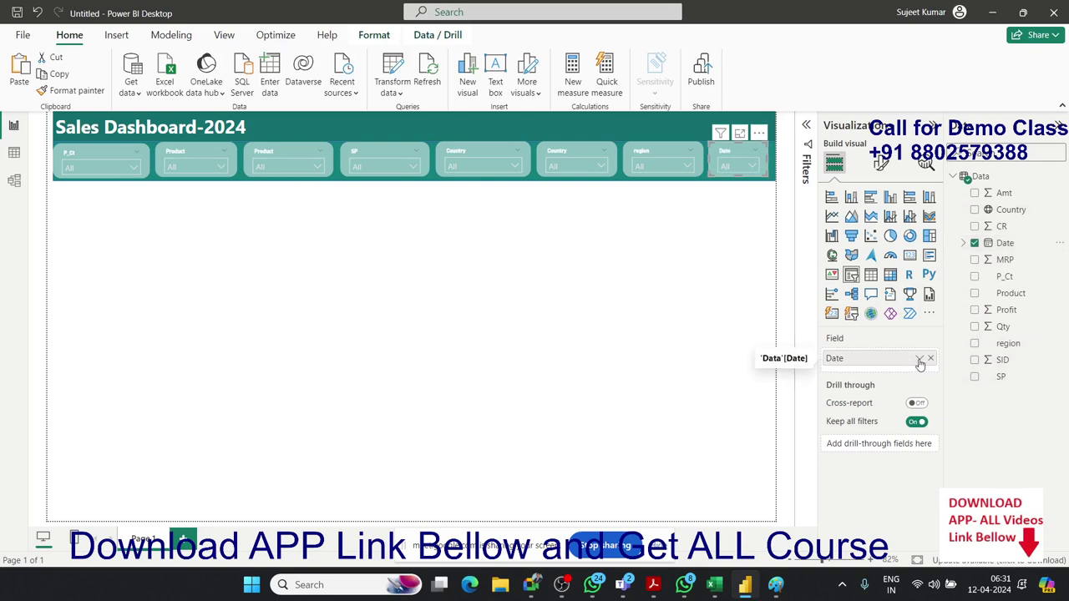
click(920, 361)
click(956, 448)
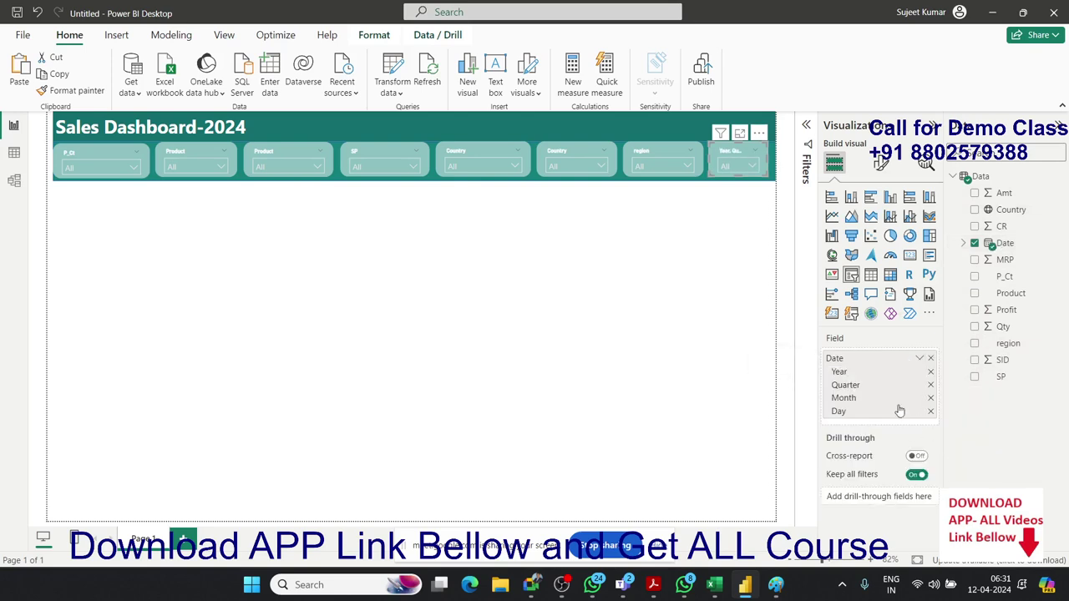
click(930, 411)
click(931, 398)
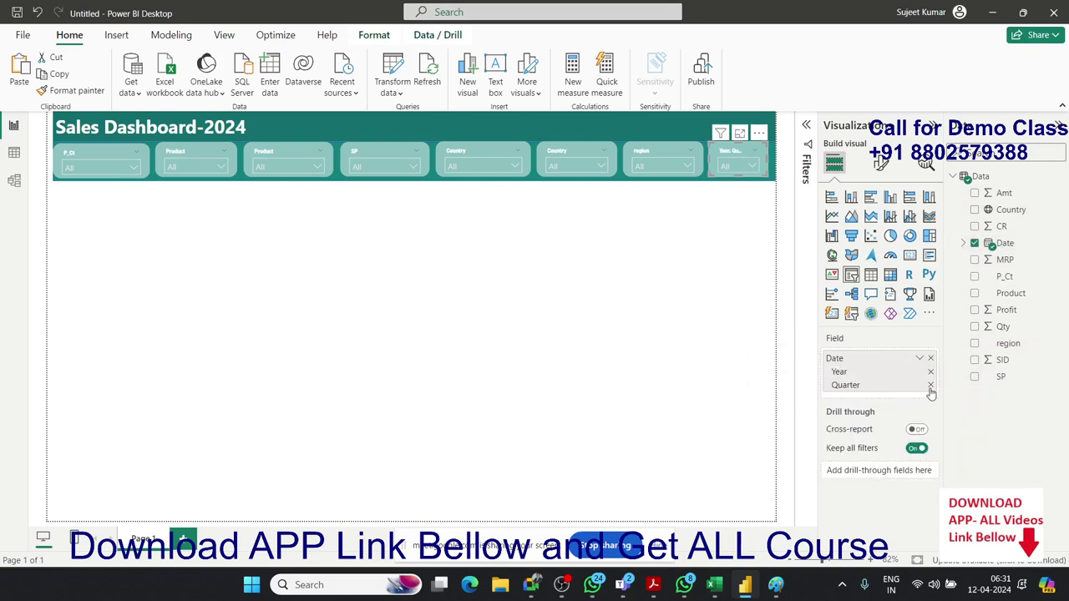
click(931, 386)
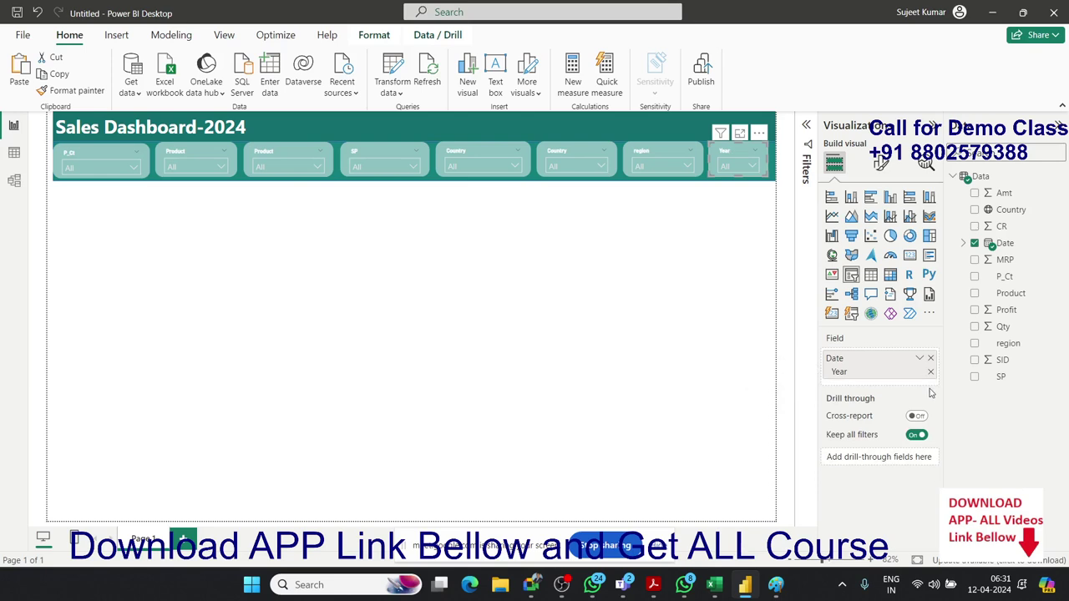
click(678, 334)
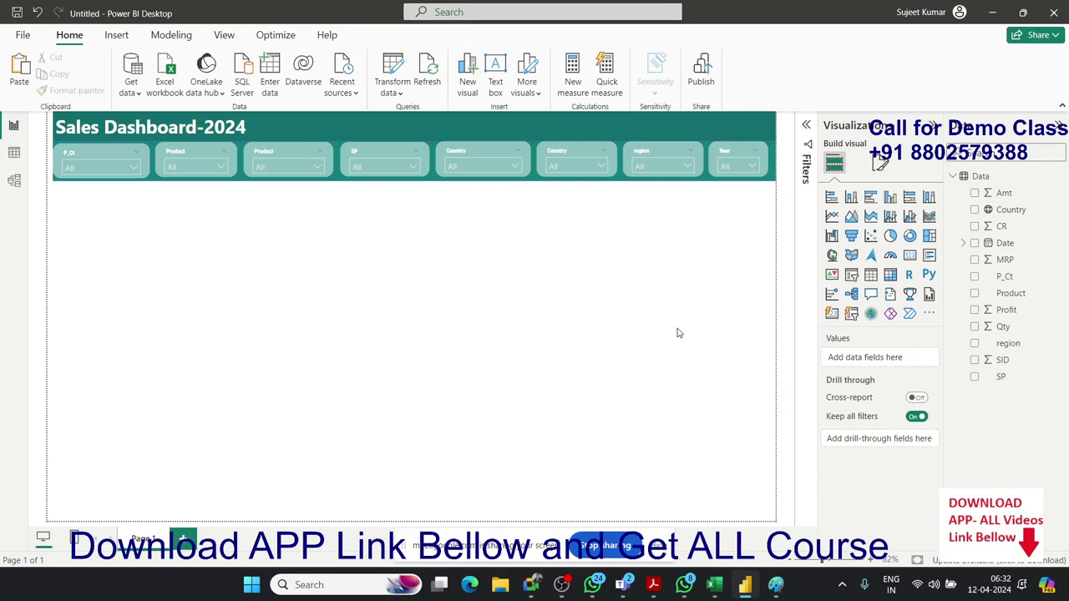
mouse_move(101, 159)
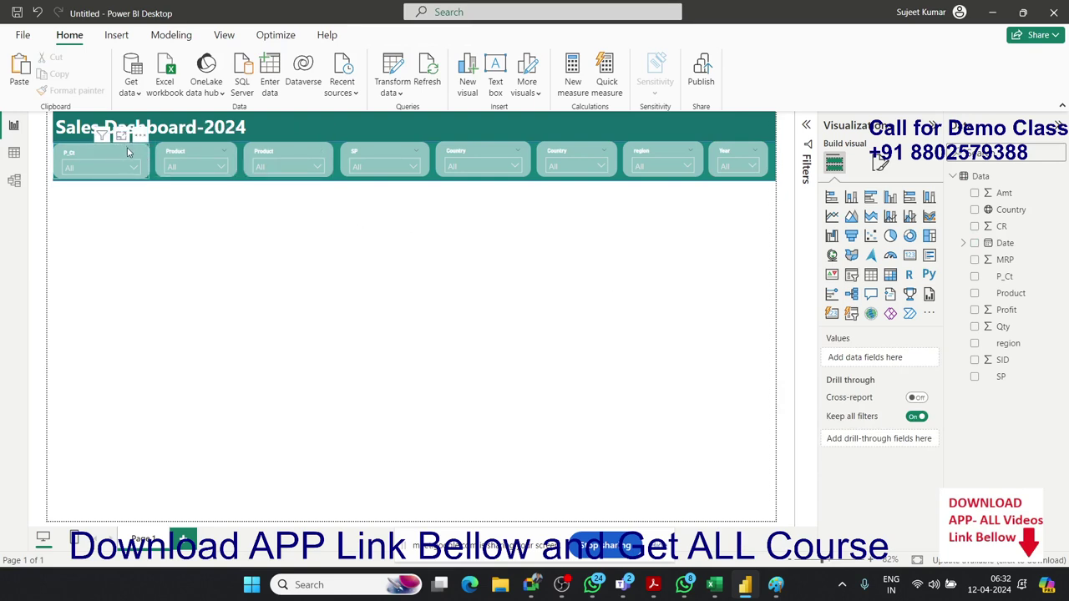
Step: Select all eight banner slicers: P_Ct, both Product, SP, Country, region and Year
click(123, 148)
click(198, 157)
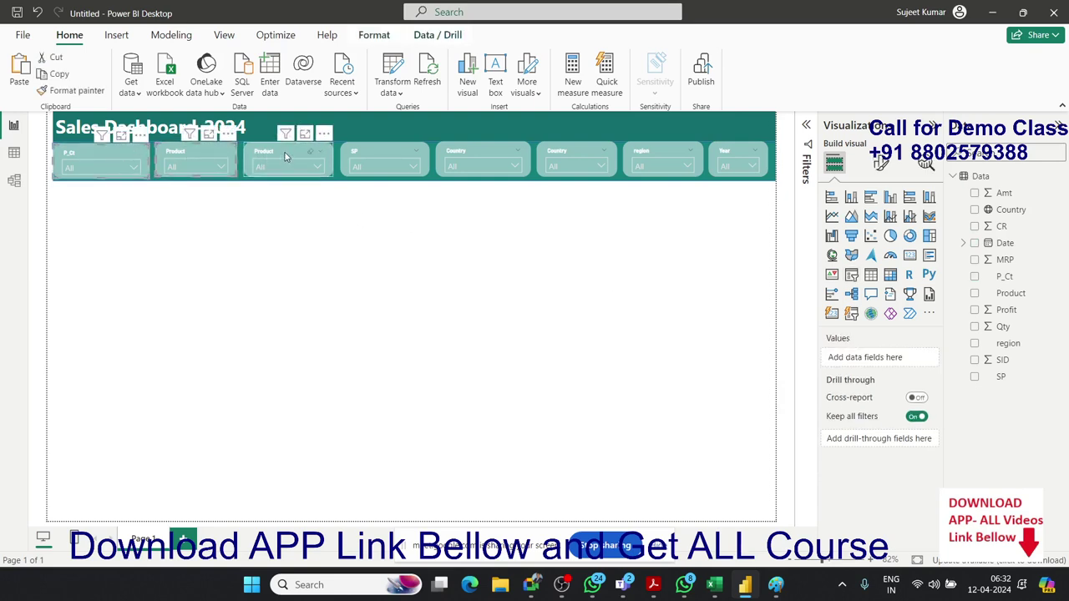
ctrl+click(372, 152)
ctrl+click(470, 158)
ctrl+click(560, 154)
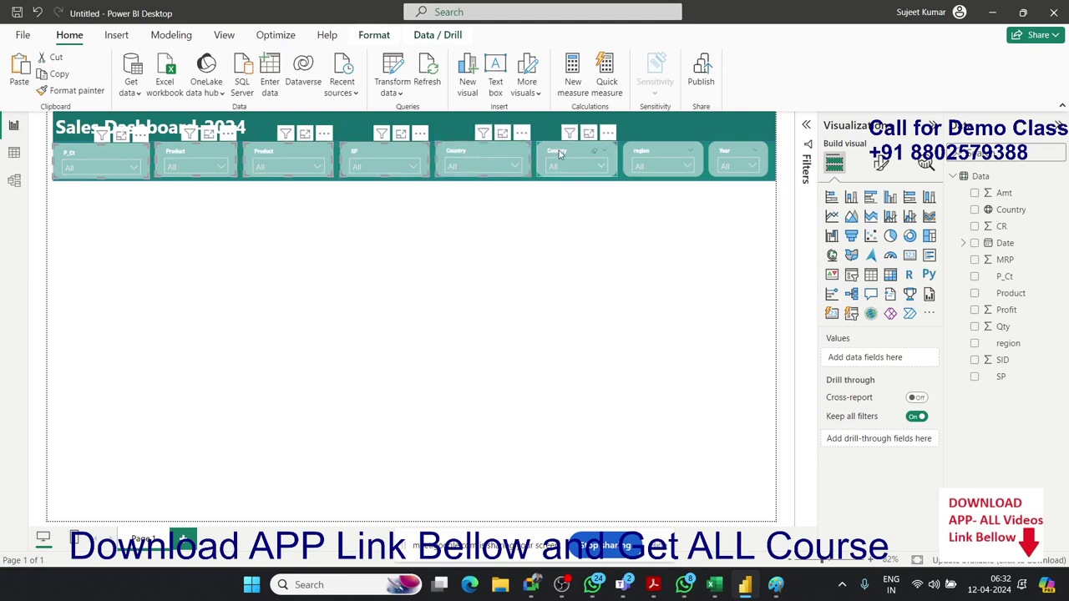
ctrl+click(664, 156)
ctrl+click(720, 157)
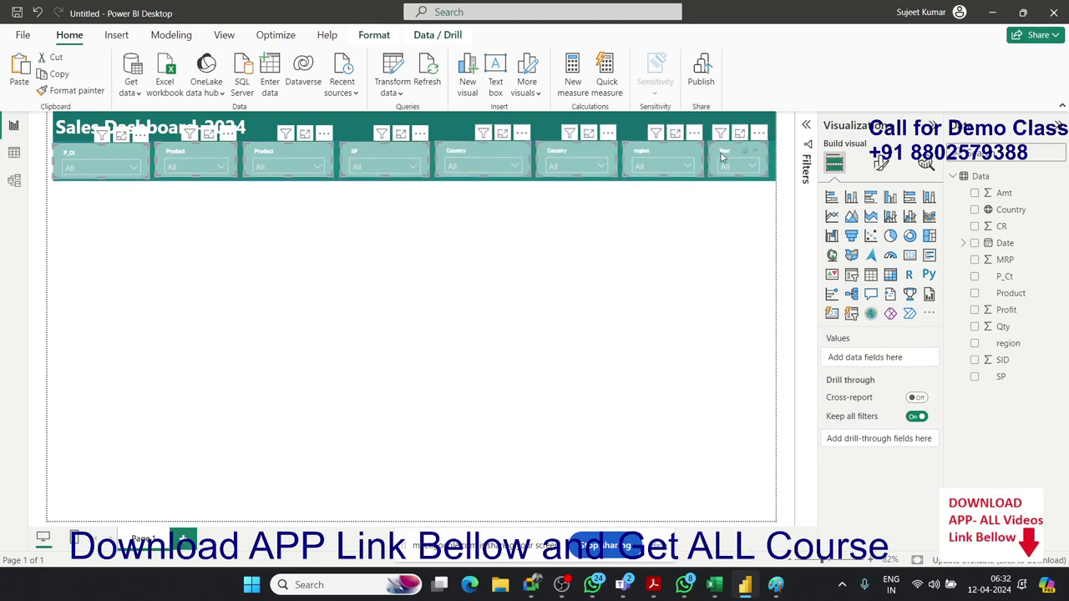
Step: Align the selected slicers to the top and distribute them horizontally
click(374, 35)
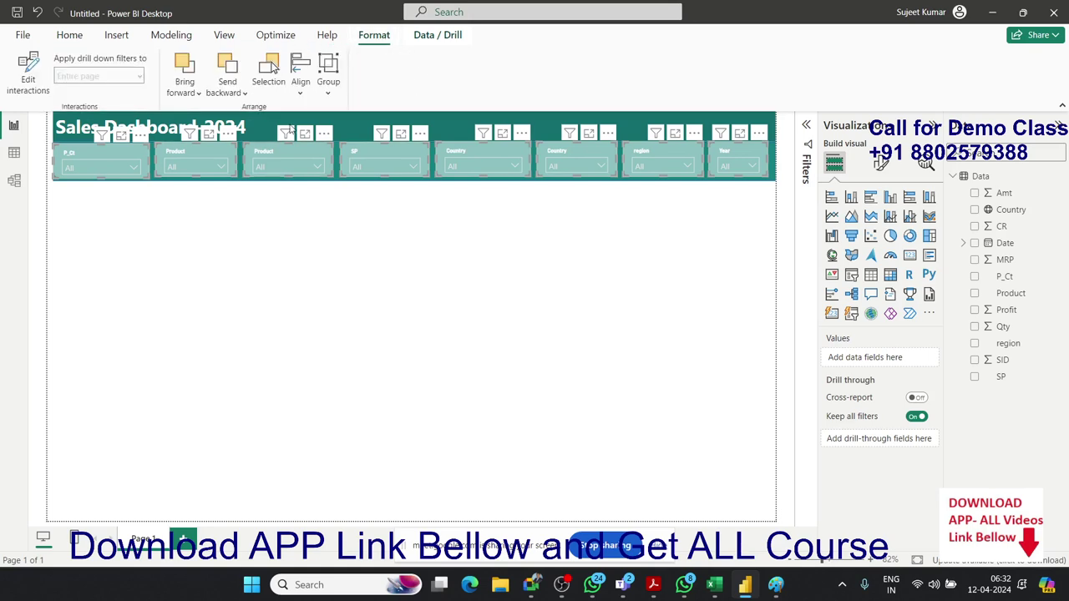
click(299, 96)
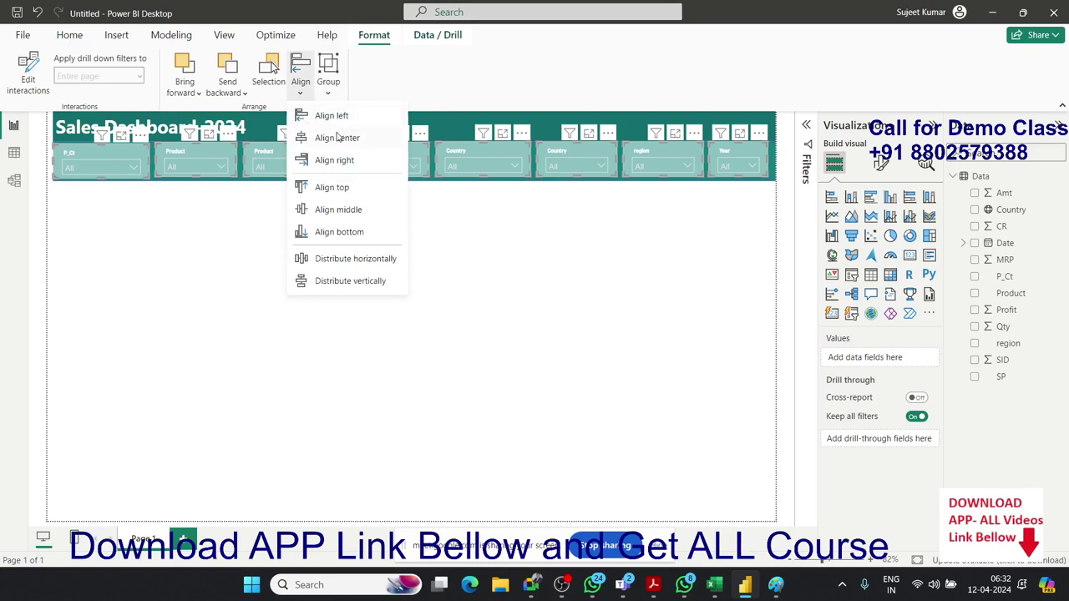
click(334, 189)
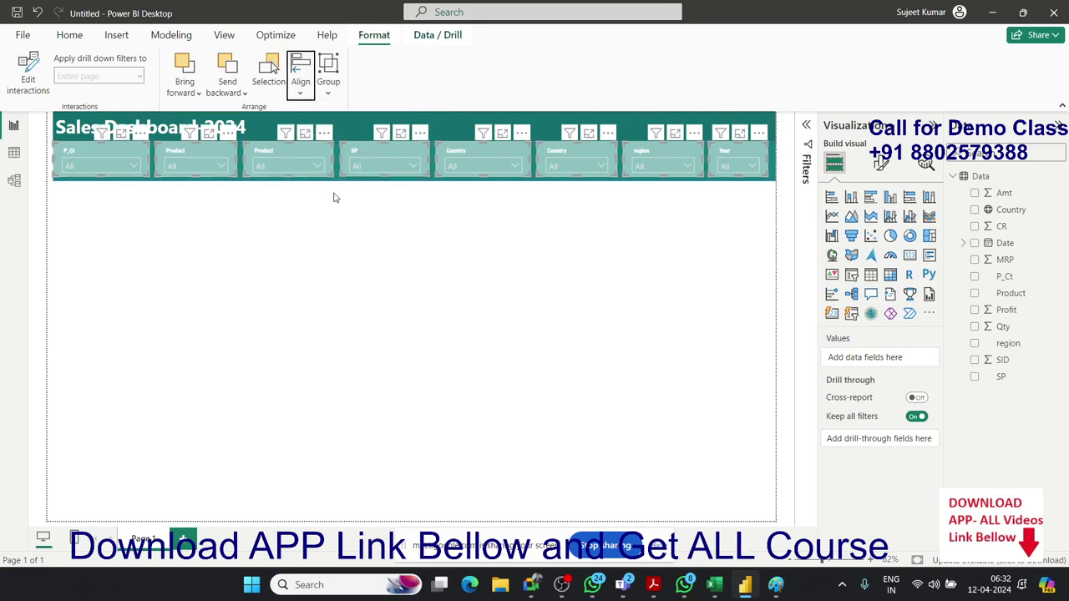
click(308, 99)
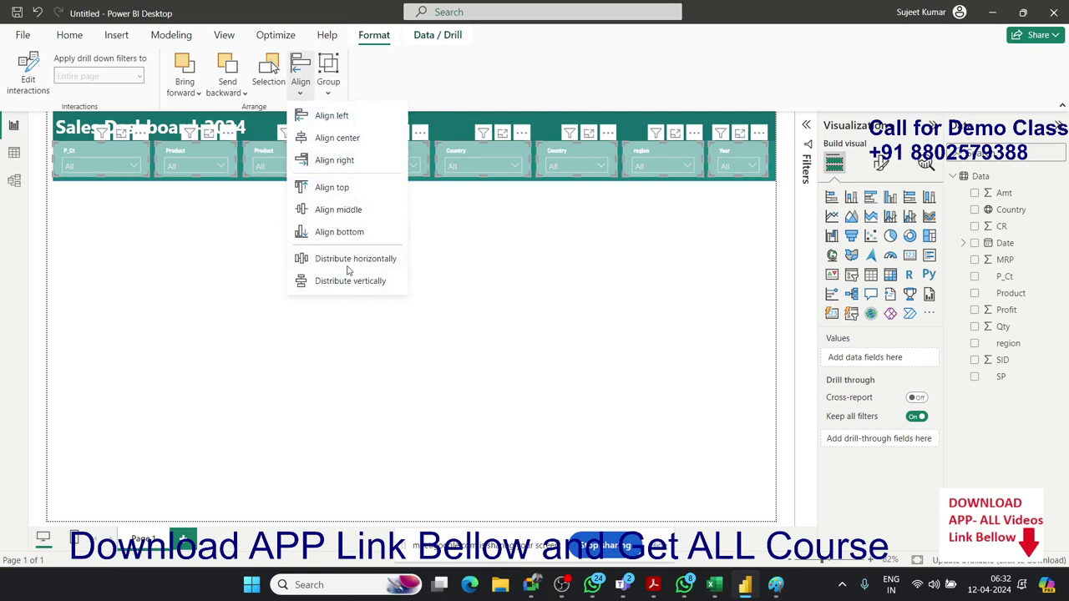
click(350, 267)
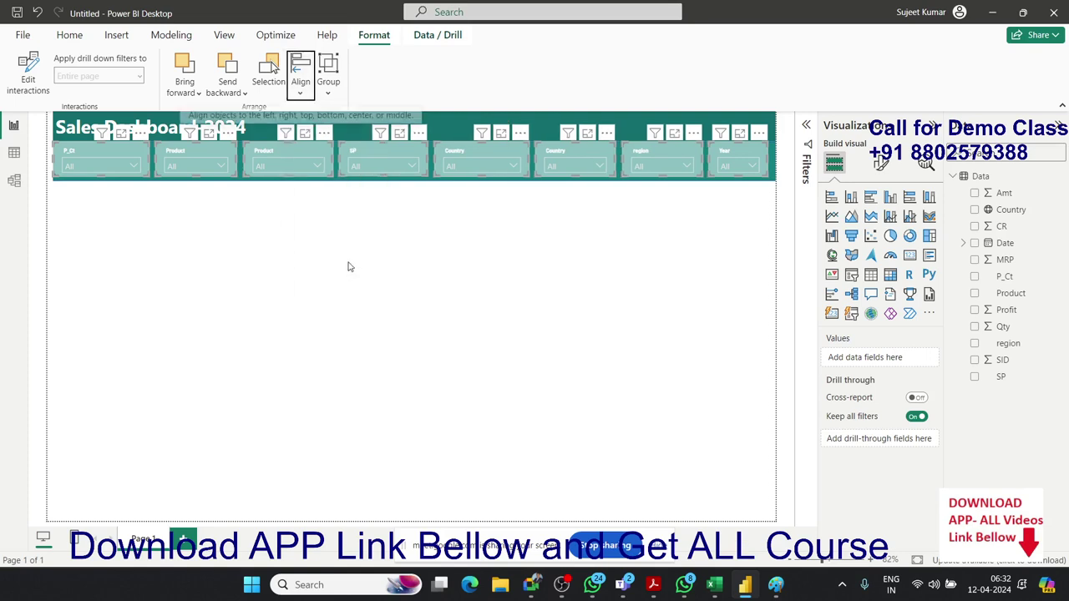
click(300, 87)
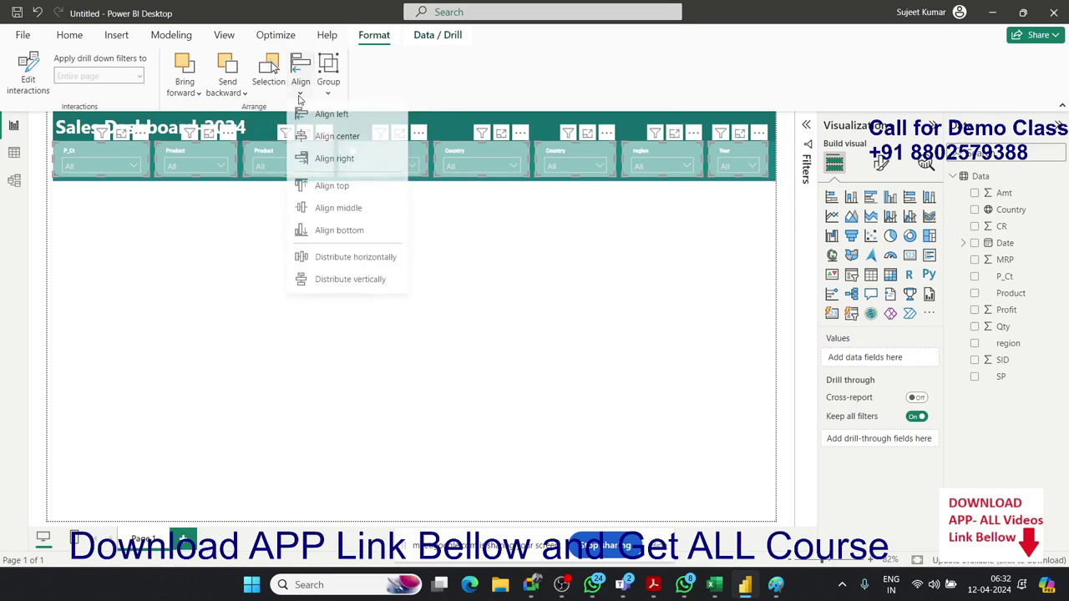
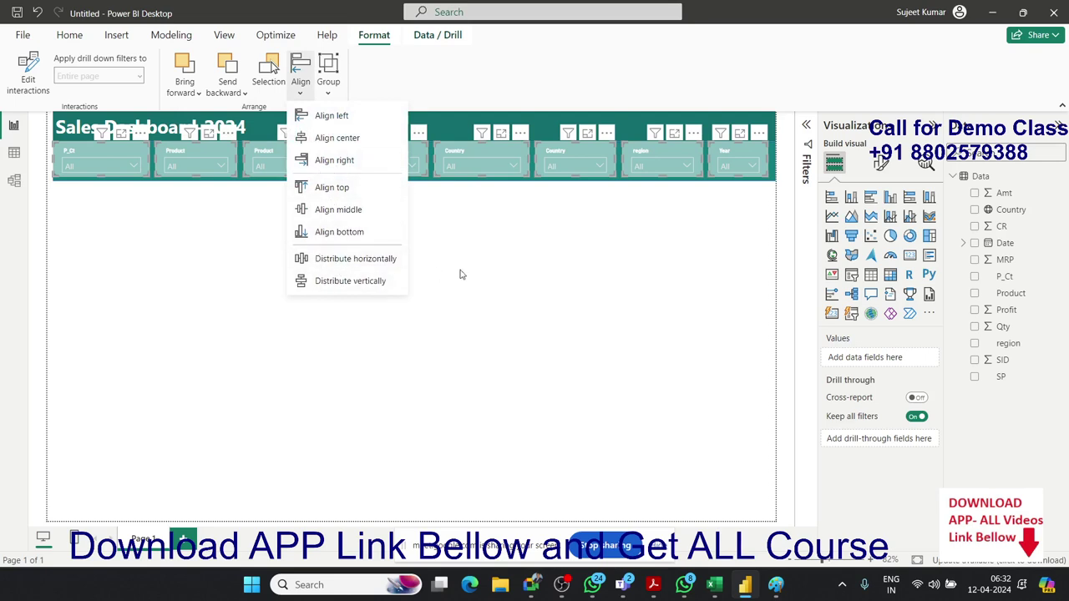
Step: Select all eight slicers and review the alignment options without applying any
click(522, 260)
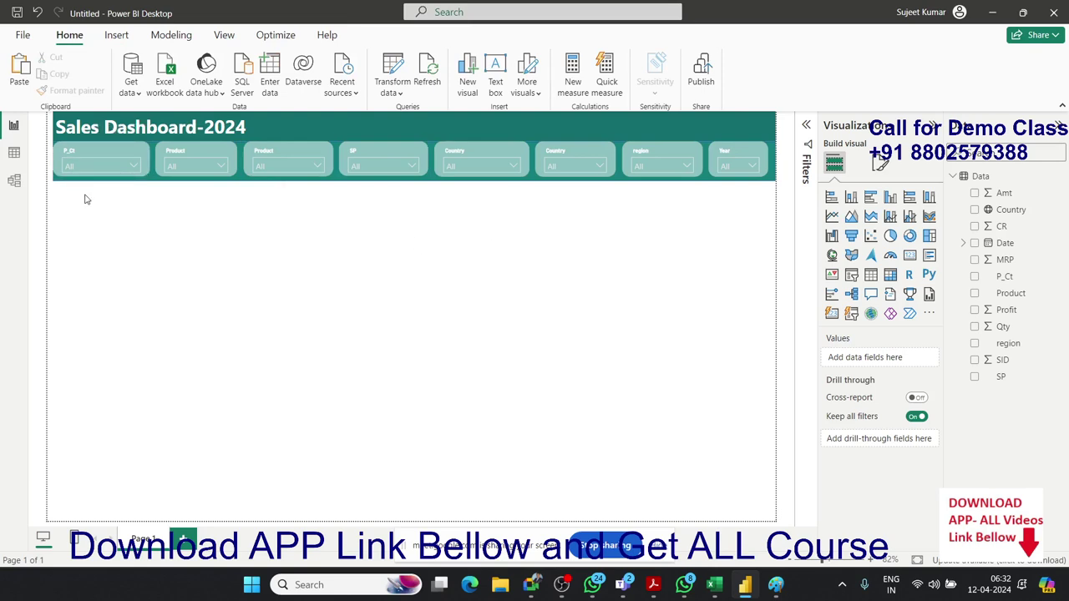
click(83, 152)
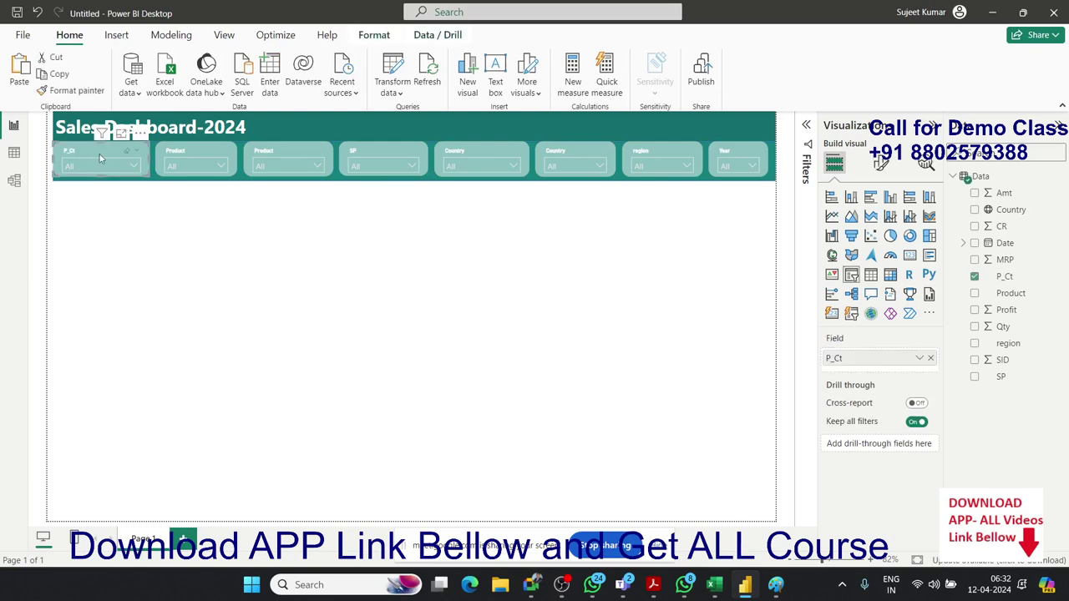
ctrl+click(201, 157)
ctrl+click(282, 151)
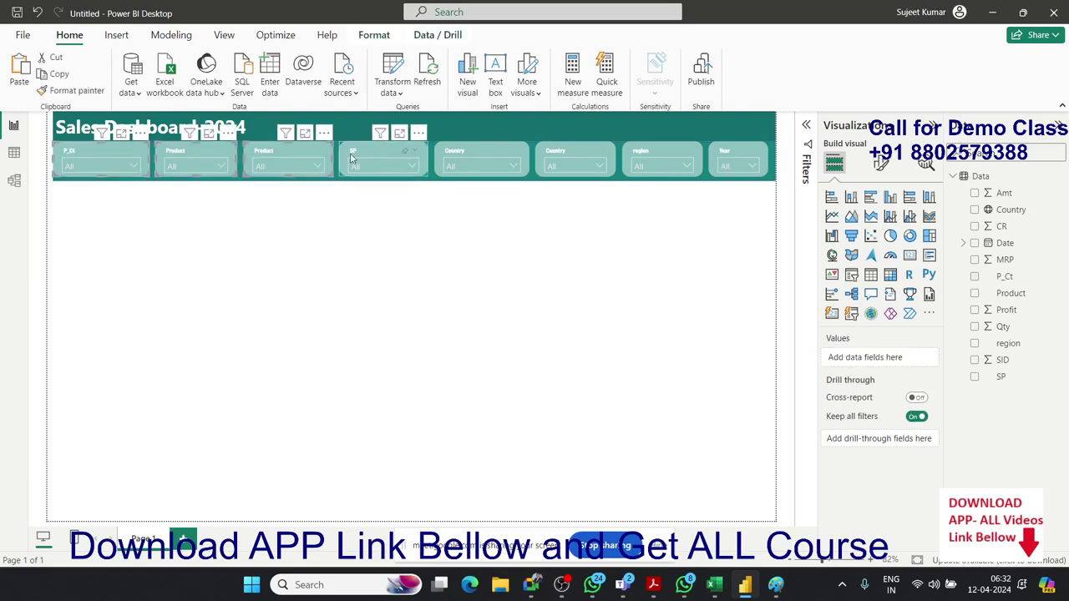
ctrl+click(375, 154)
ctrl+click(460, 151)
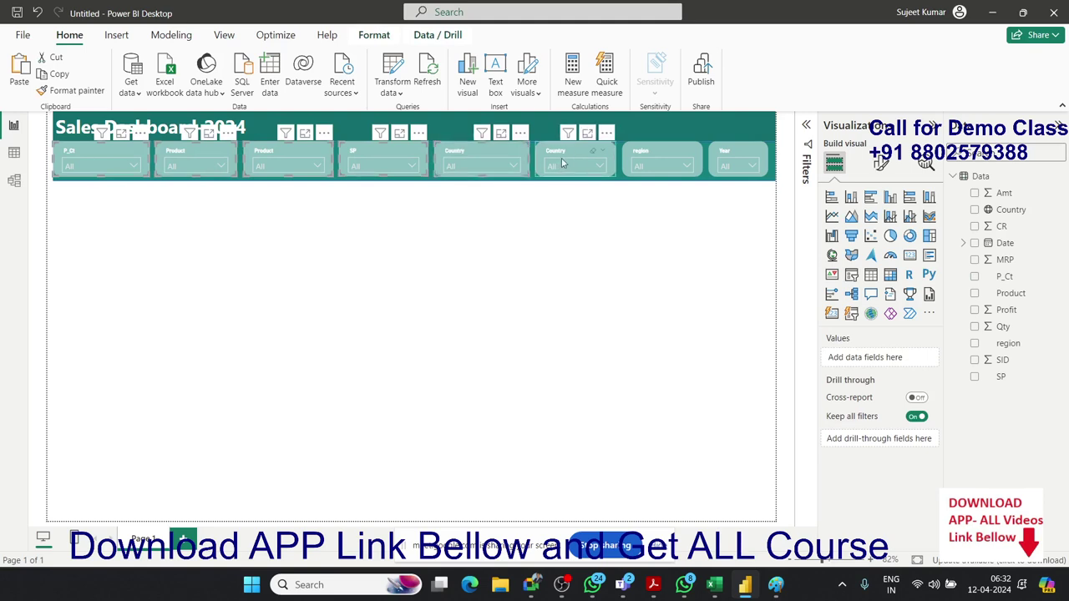
ctrl+click(563, 156)
ctrl+click(644, 159)
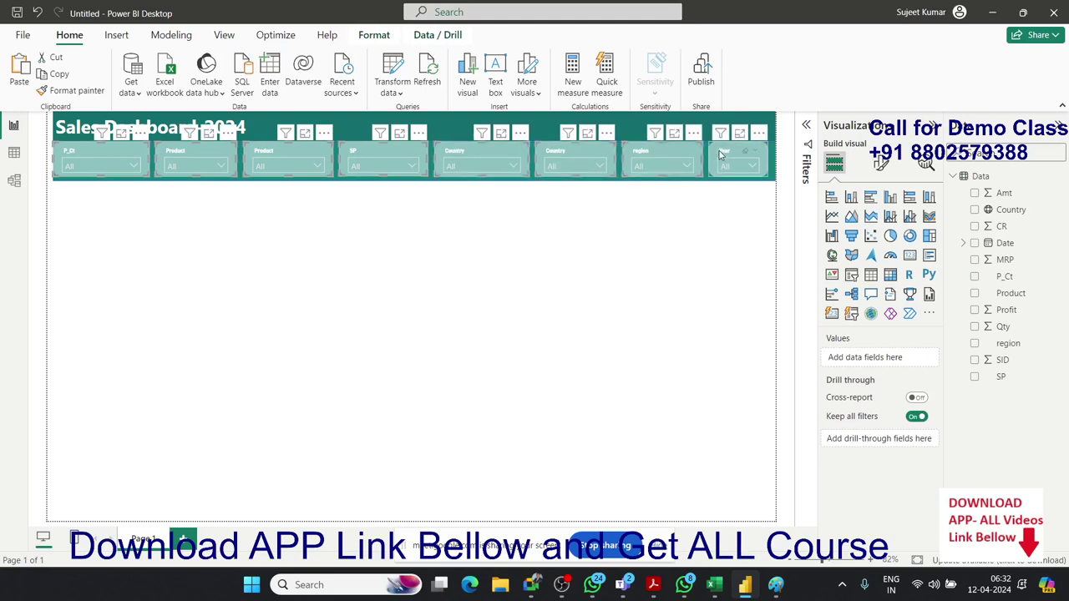
ctrl+click(720, 153)
click(372, 37)
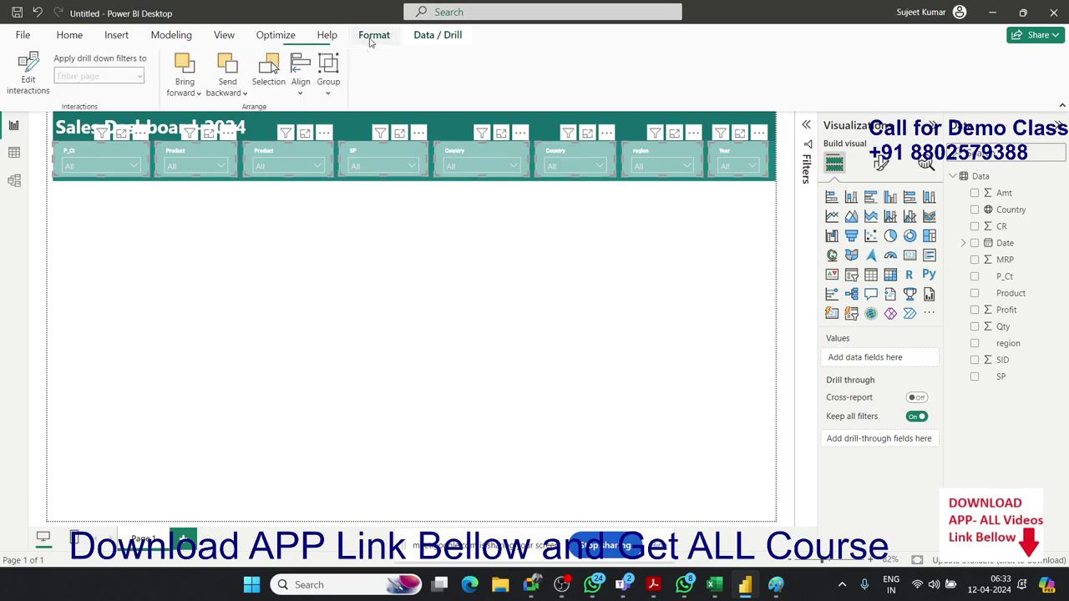
click(300, 84)
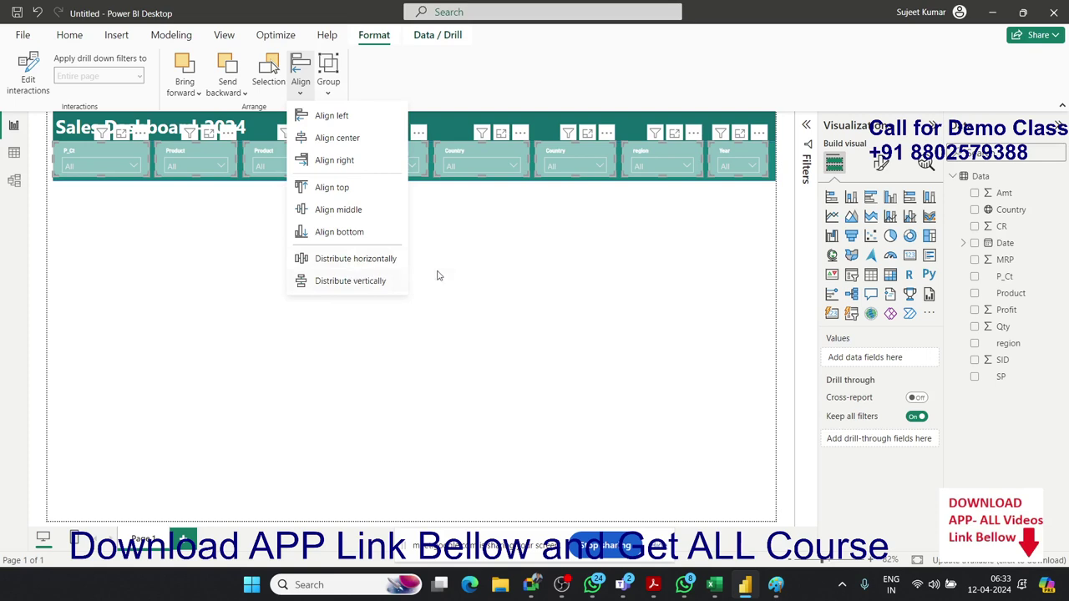
click(487, 264)
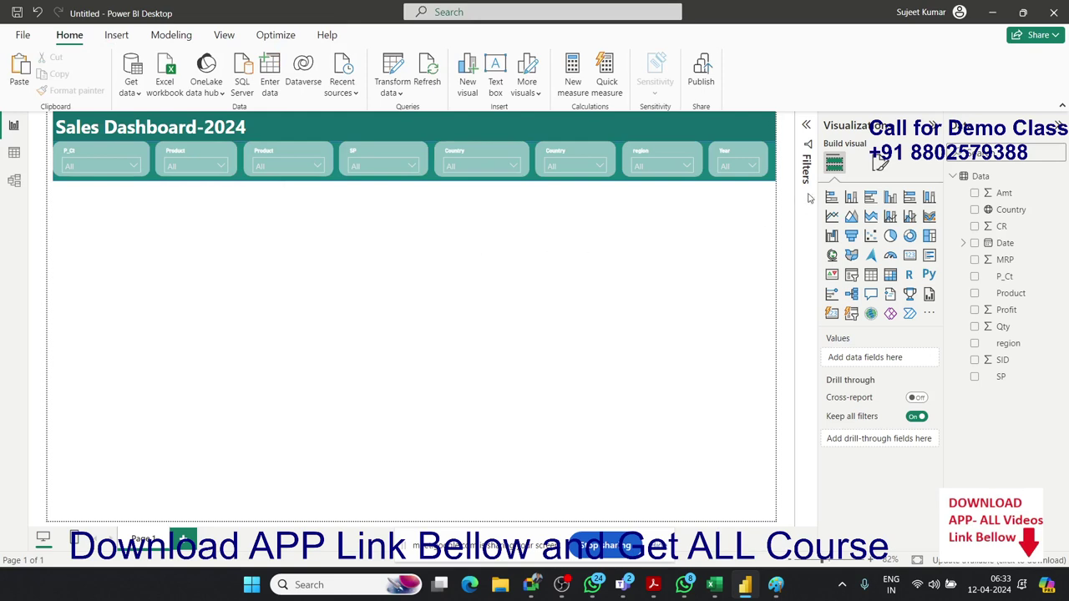
Step: Give the page canvas a White, 20% darker background at 0% transparency
click(881, 163)
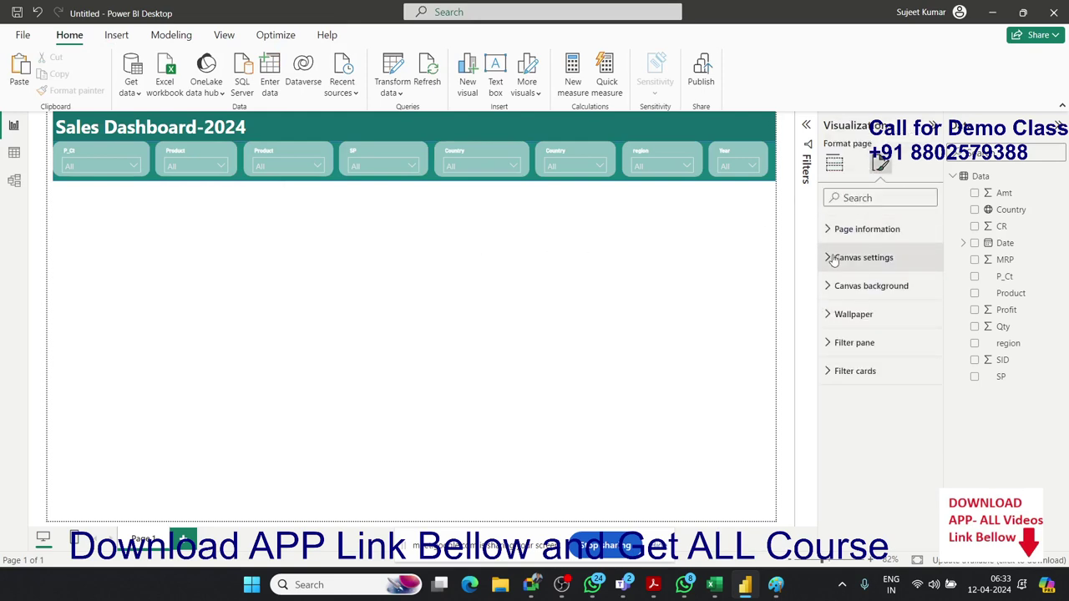
click(829, 261)
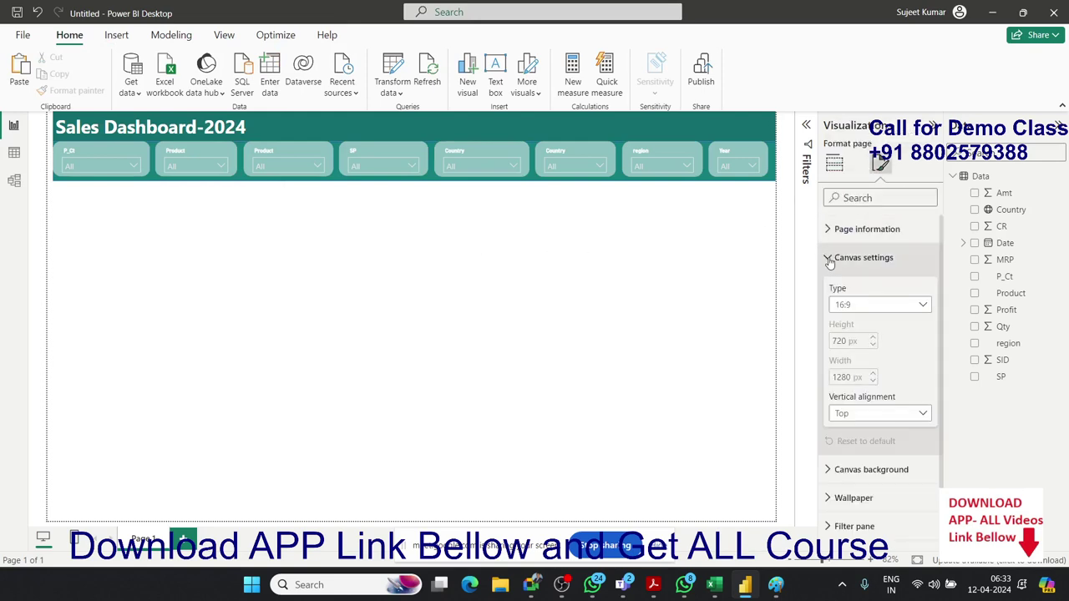
click(829, 261)
click(829, 285)
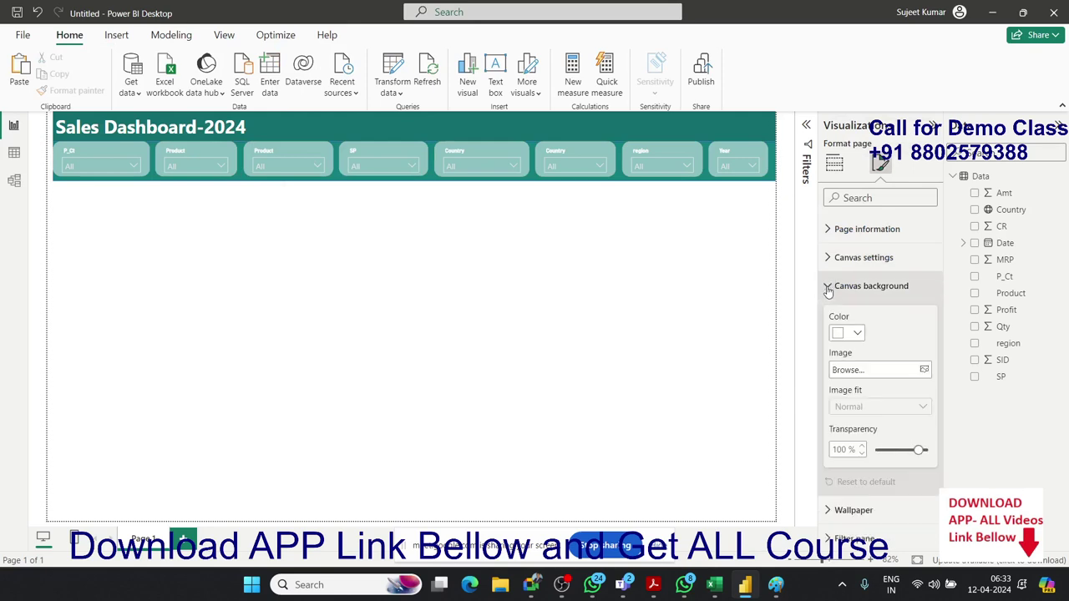
click(857, 335)
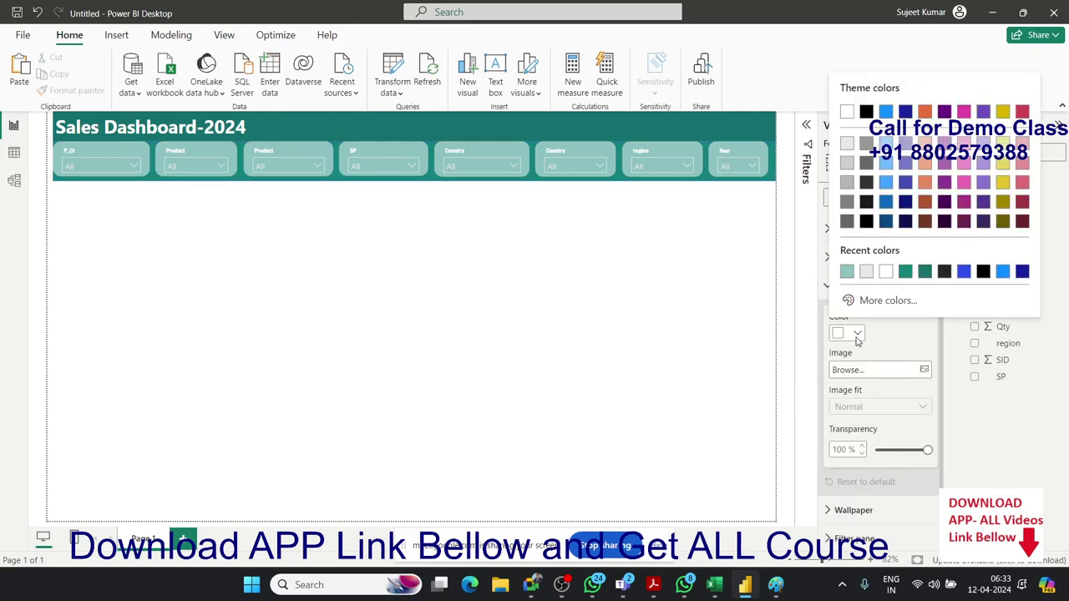
click(847, 163)
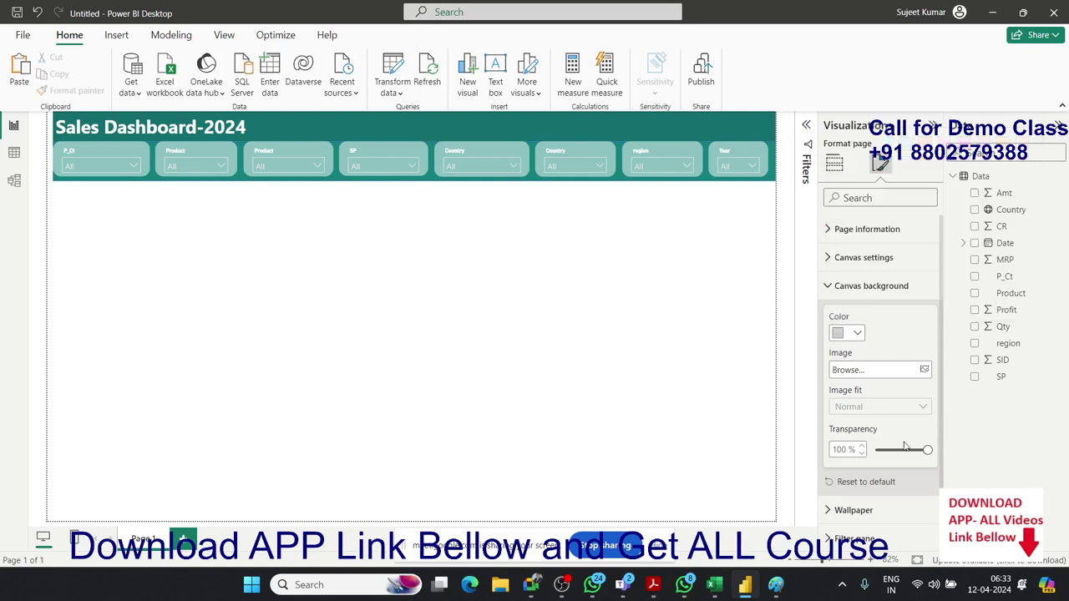
drag(928, 450, 875, 450)
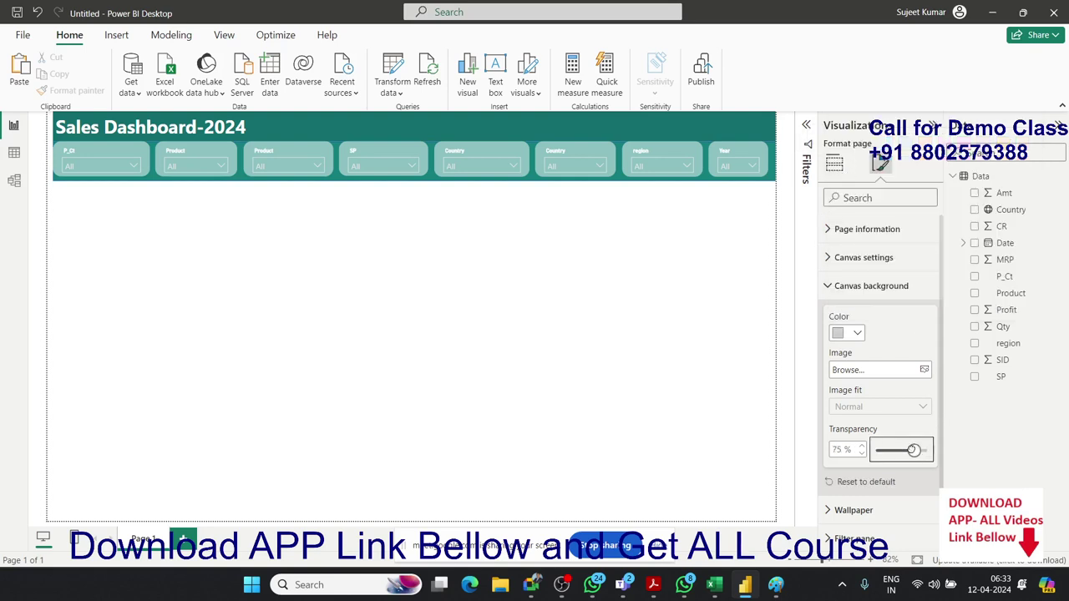
click(610, 386)
mouse_move(532, 585)
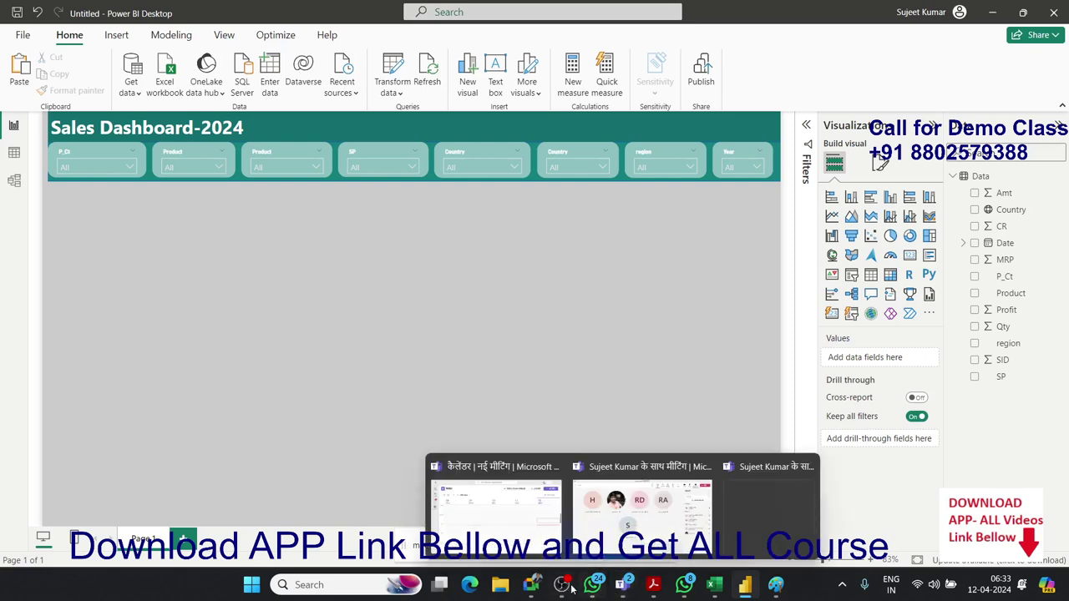
mouse_move(470, 585)
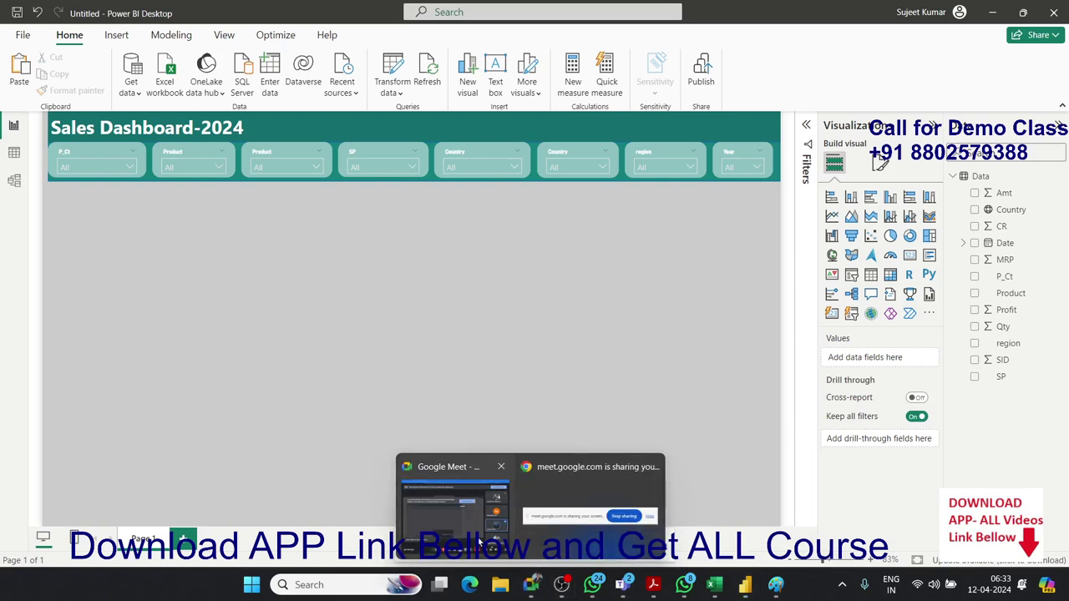
Step: Check the Google Meet participant list, return to Power BI, and bring up the window switcher
click(480, 543)
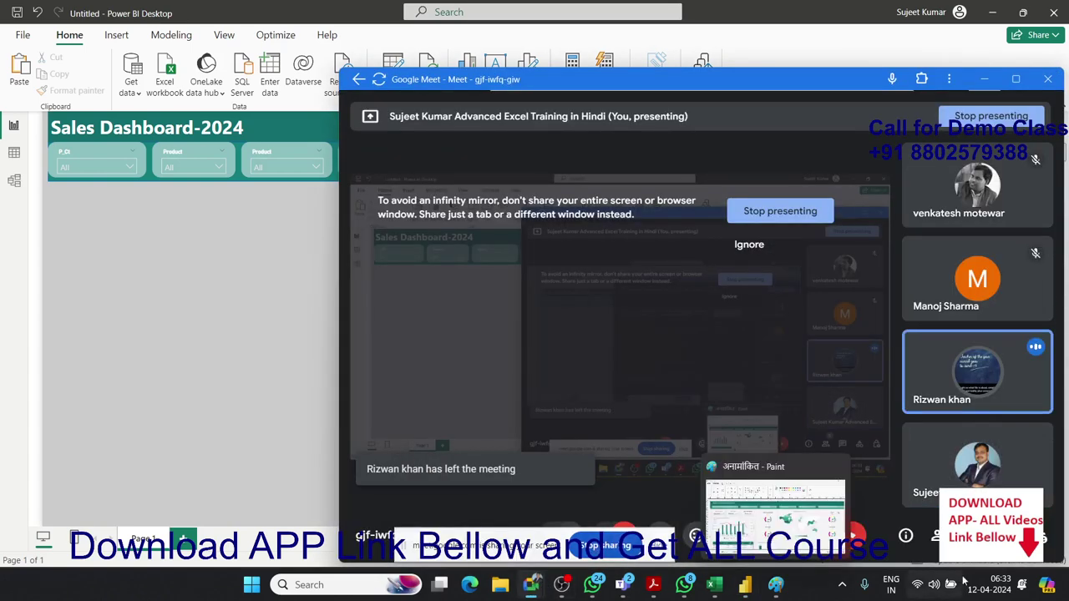
click(935, 535)
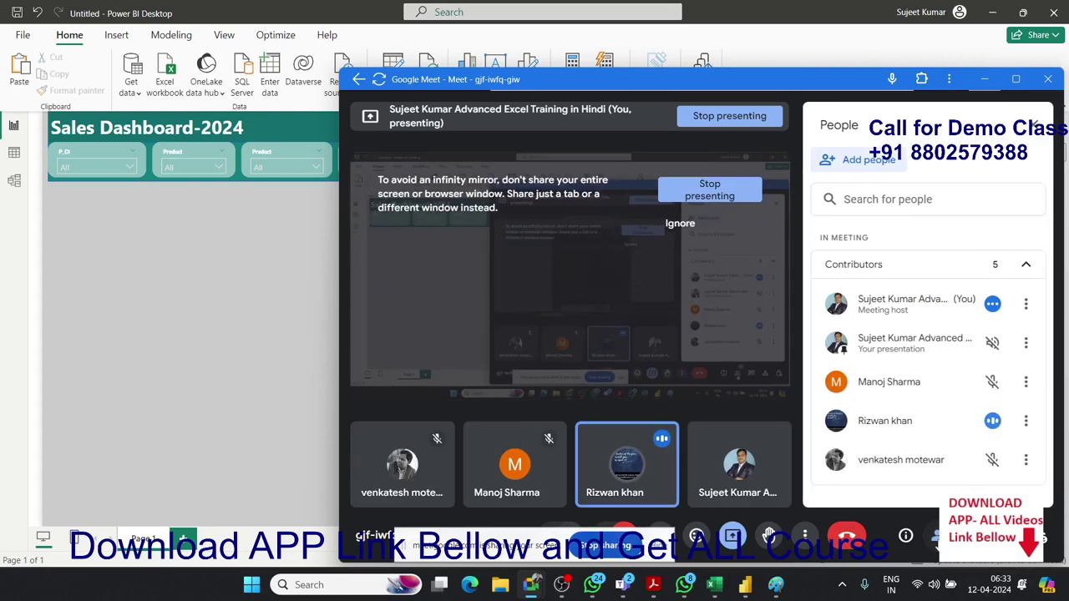
click(191, 263)
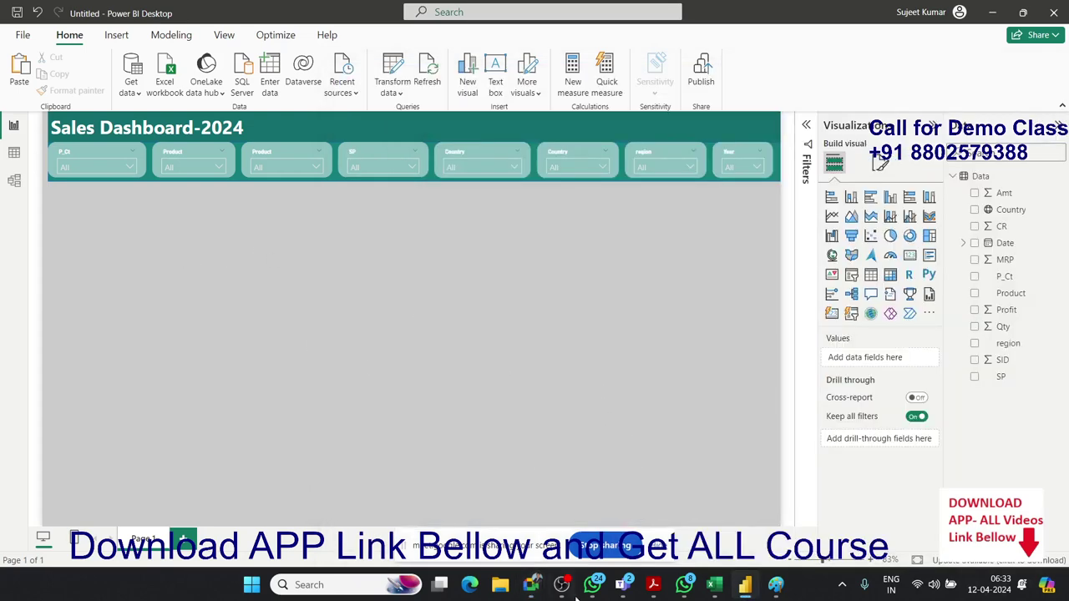
click(622, 584)
key(alt+Tab)
key(alt+Tab)
key(alt+Tab)
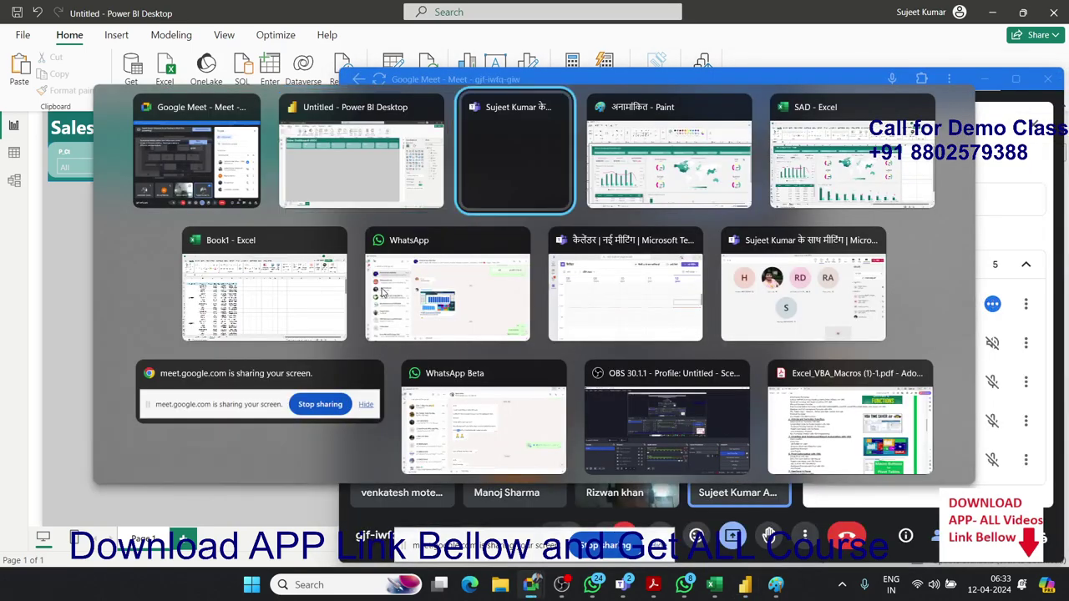
key(alt+Tab)
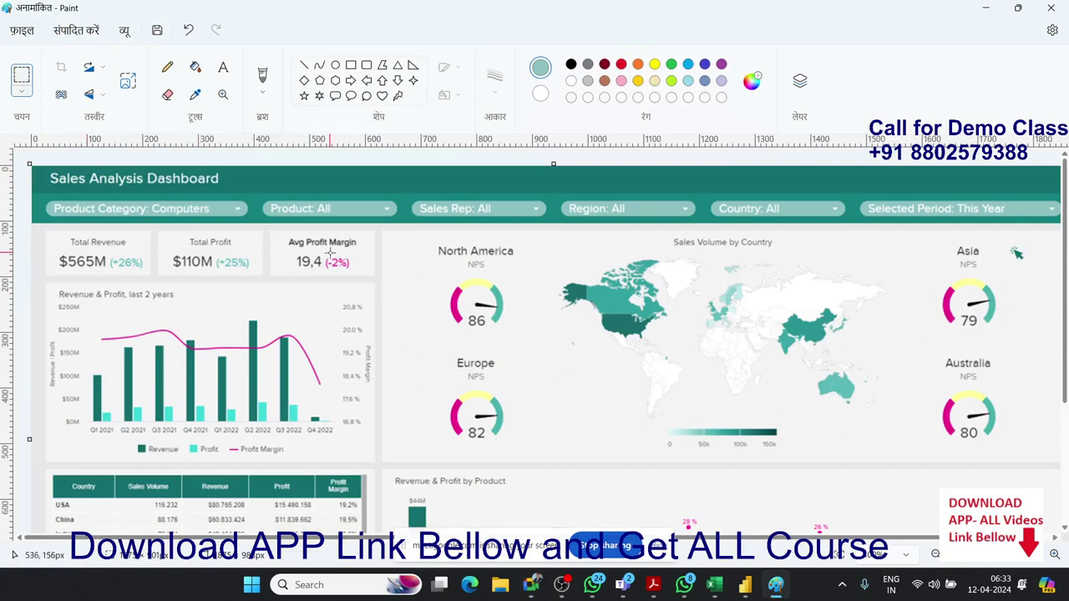
Step: Review the Sales Analysis Dashboard reference image in Paint, then return to Power BI
key(alt+Tab)
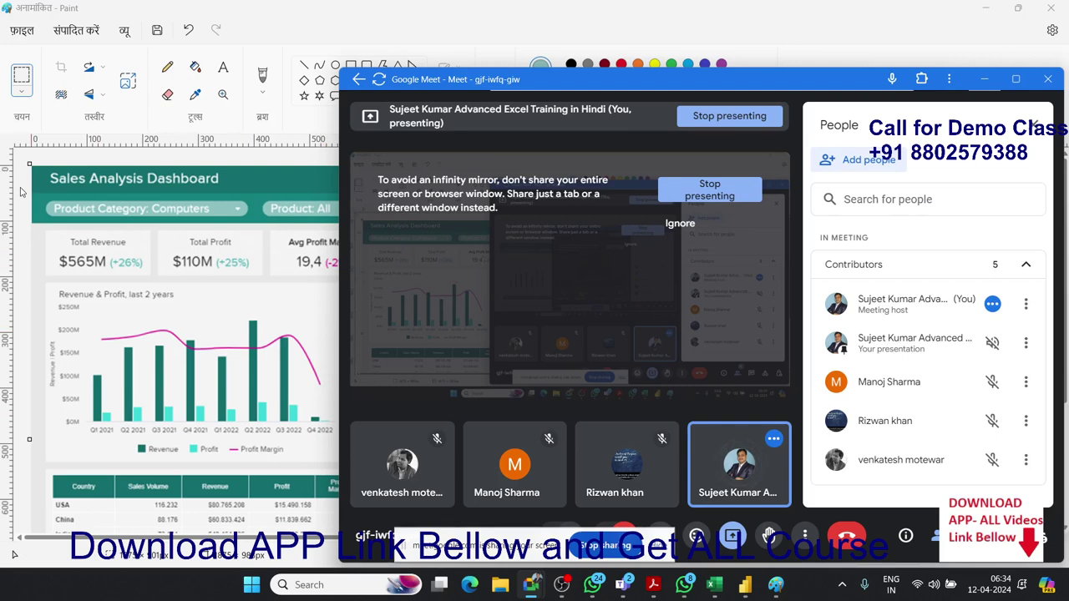
key(alt+Tab)
key(alt+Tab)
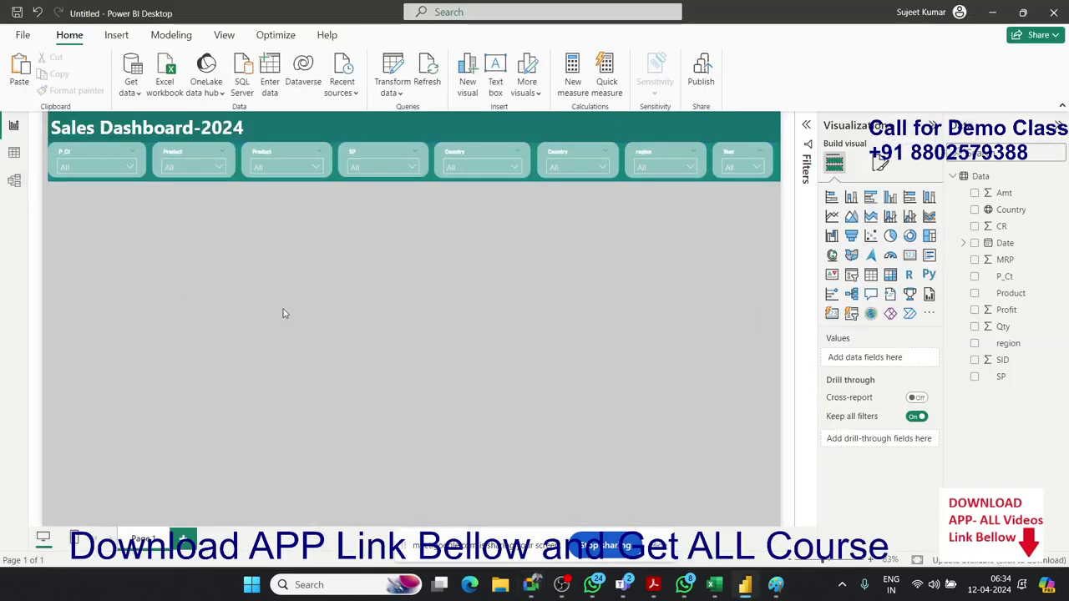
Step: Add a small card at top-left under the slicers showing Sum of Qty (545K)
click(910, 255)
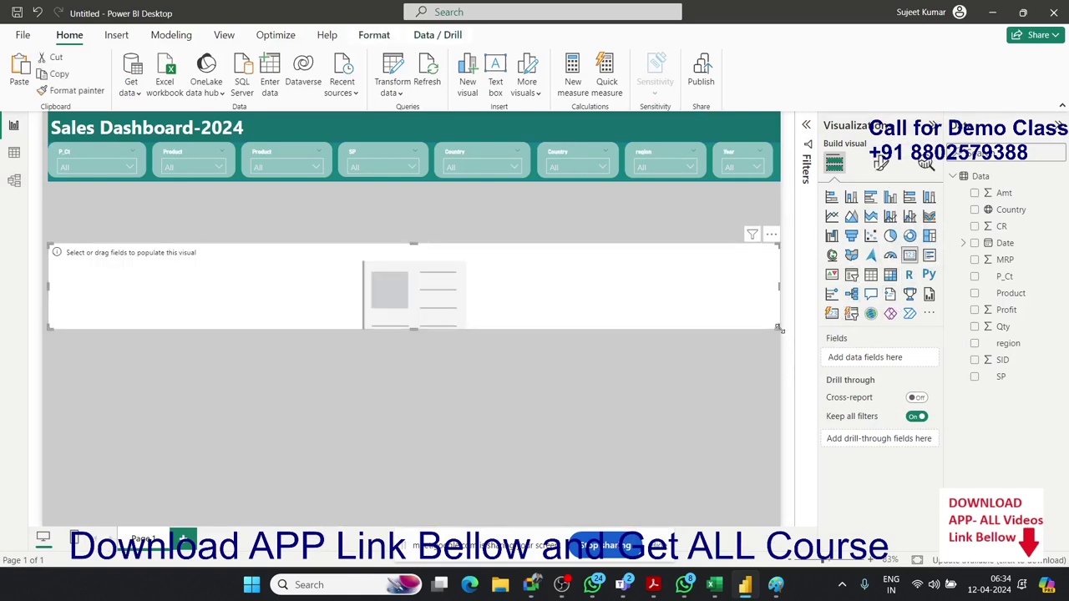
mouse_move(777, 329)
mouse_down()
mouse_move(173, 318)
mouse_move(161, 270)
mouse_up()
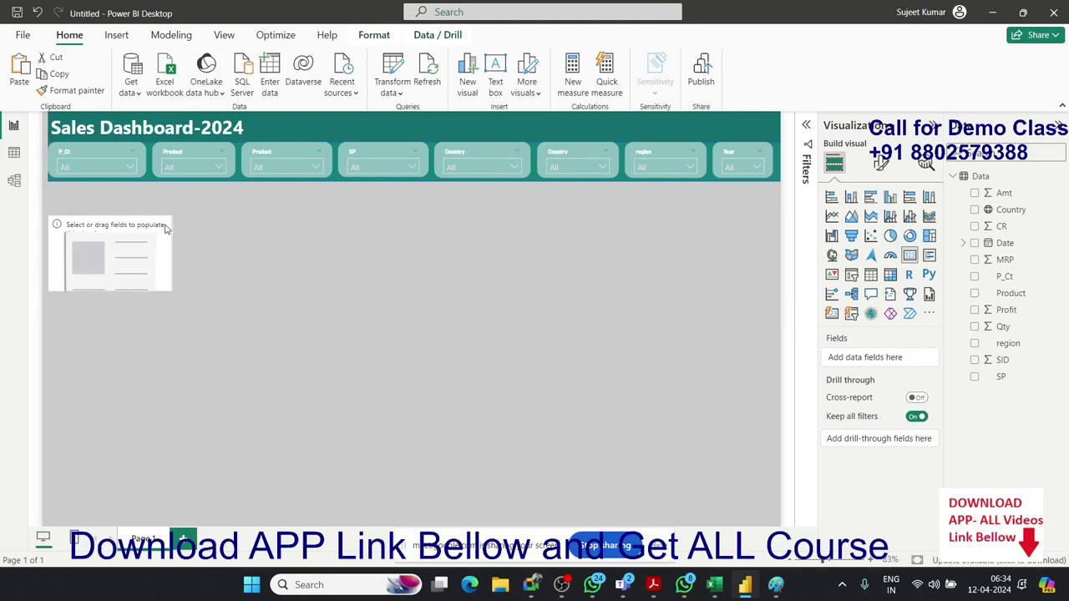
drag(166, 229, 167, 196)
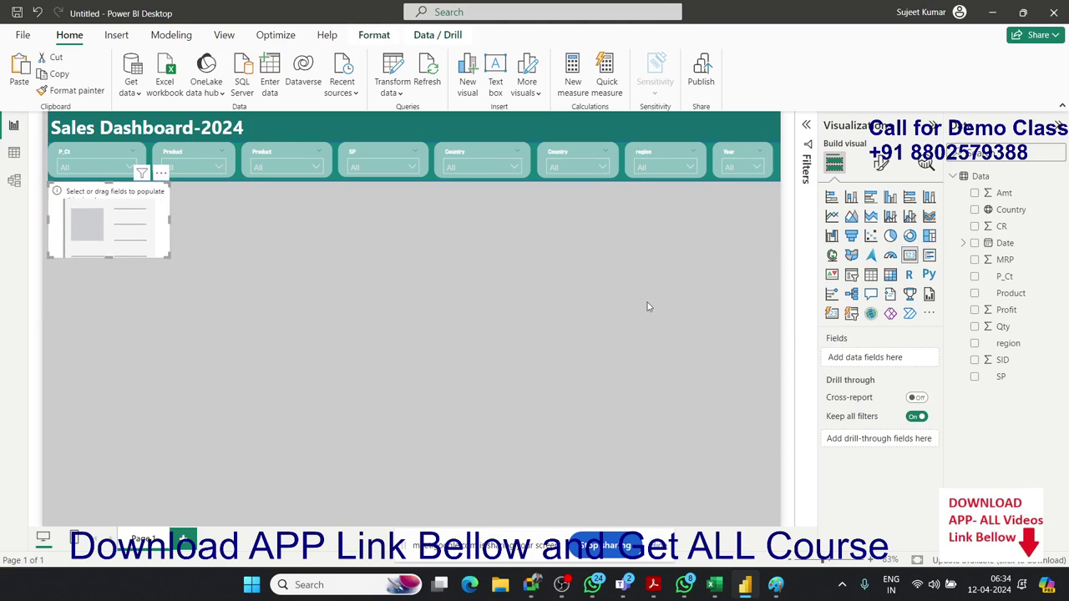
click(882, 163)
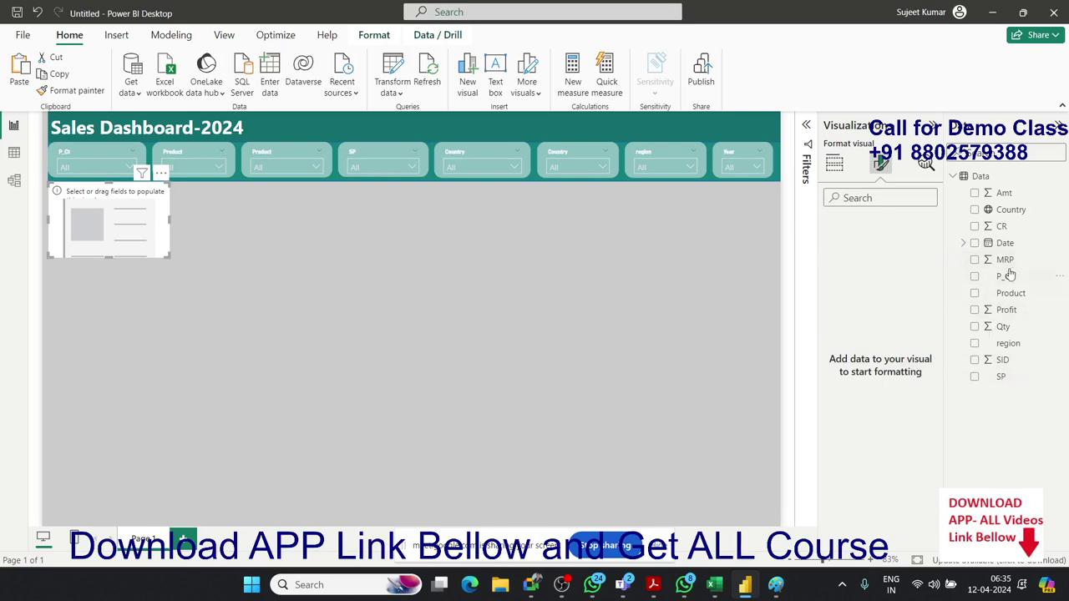
drag(1004, 326, 152, 226)
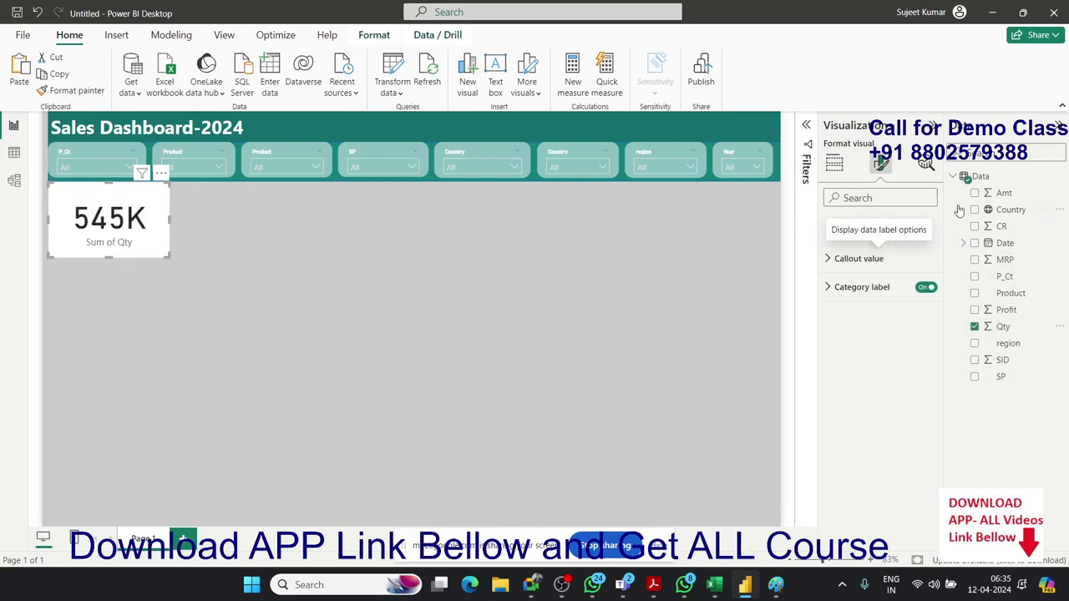
Step: Try a light grey callout value colour, then undo it back to black
click(869, 259)
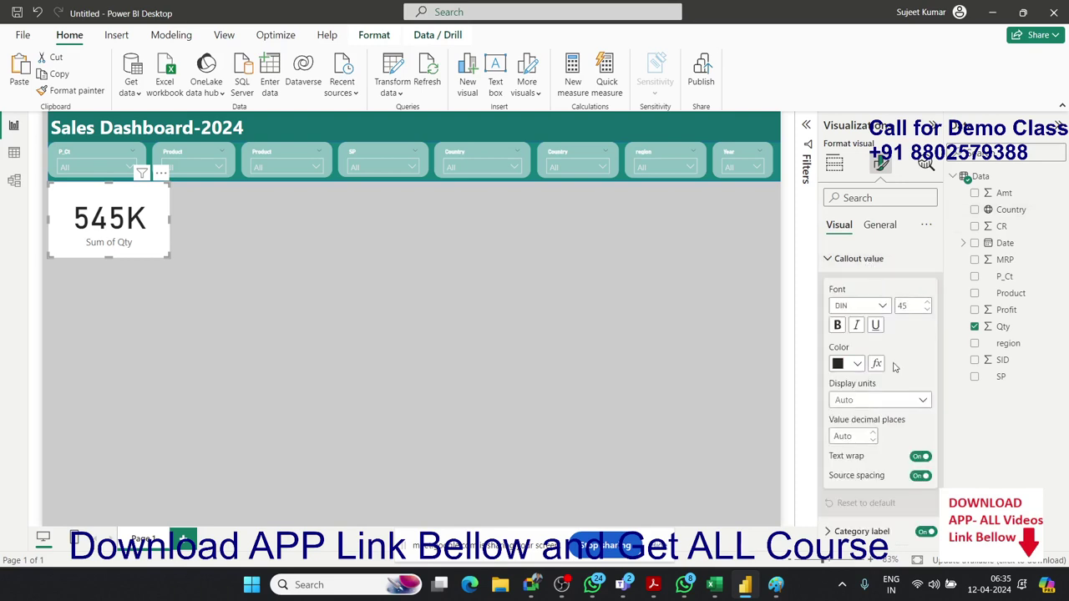
click(857, 364)
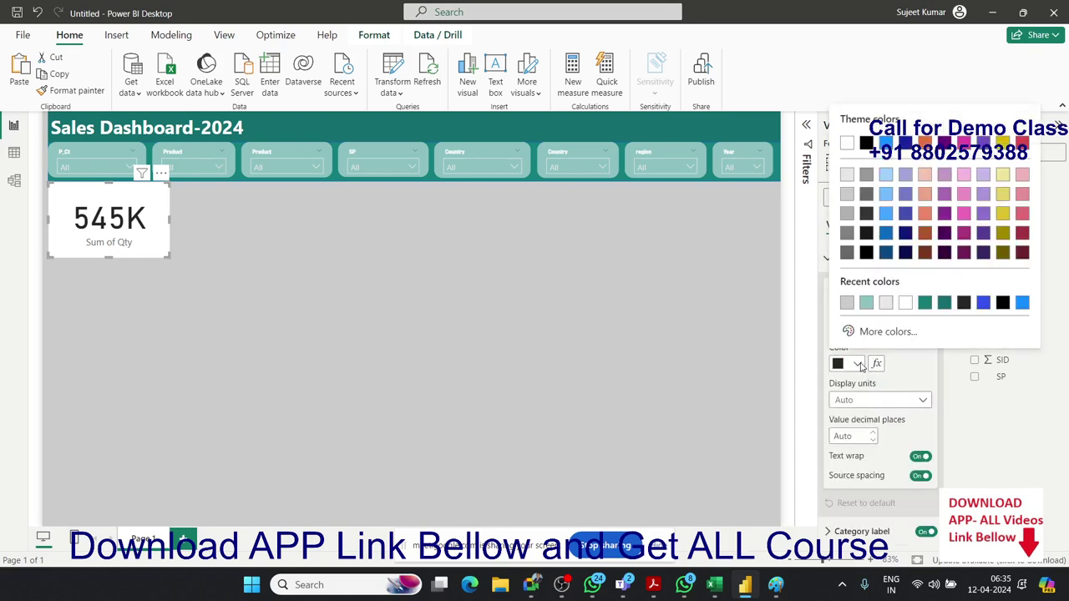
click(848, 176)
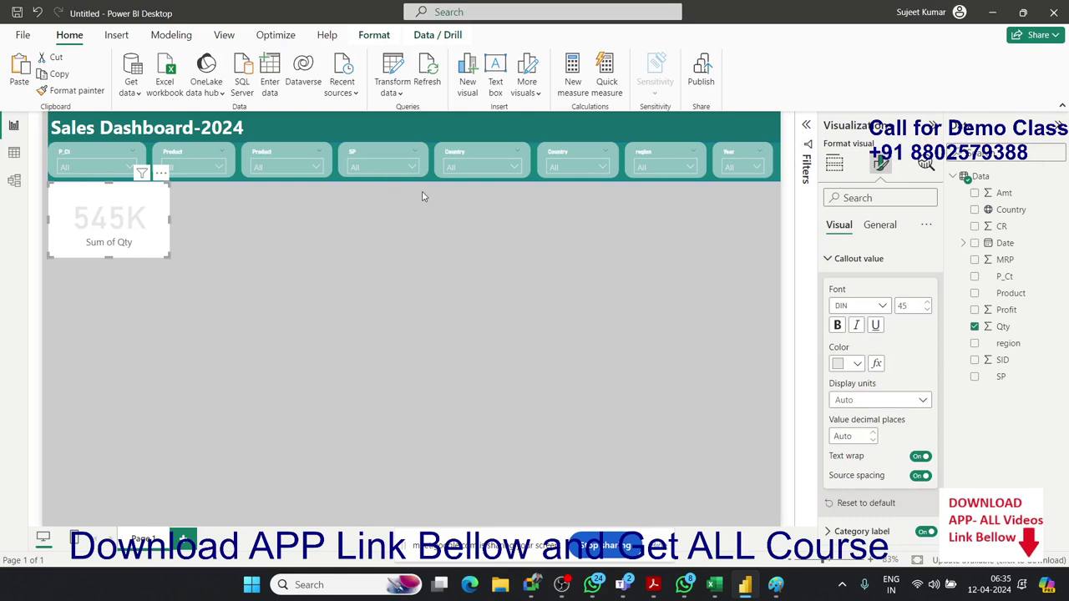
key(ctrl+z)
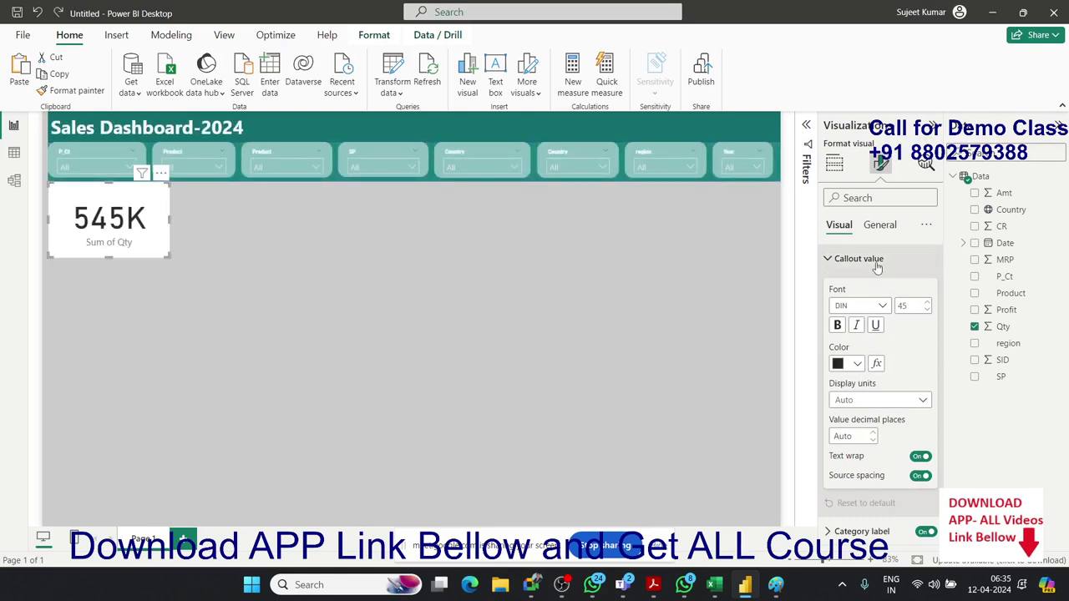
Step: Give the card a white background at 50% transparency and move it slightly lower
click(879, 225)
click(850, 314)
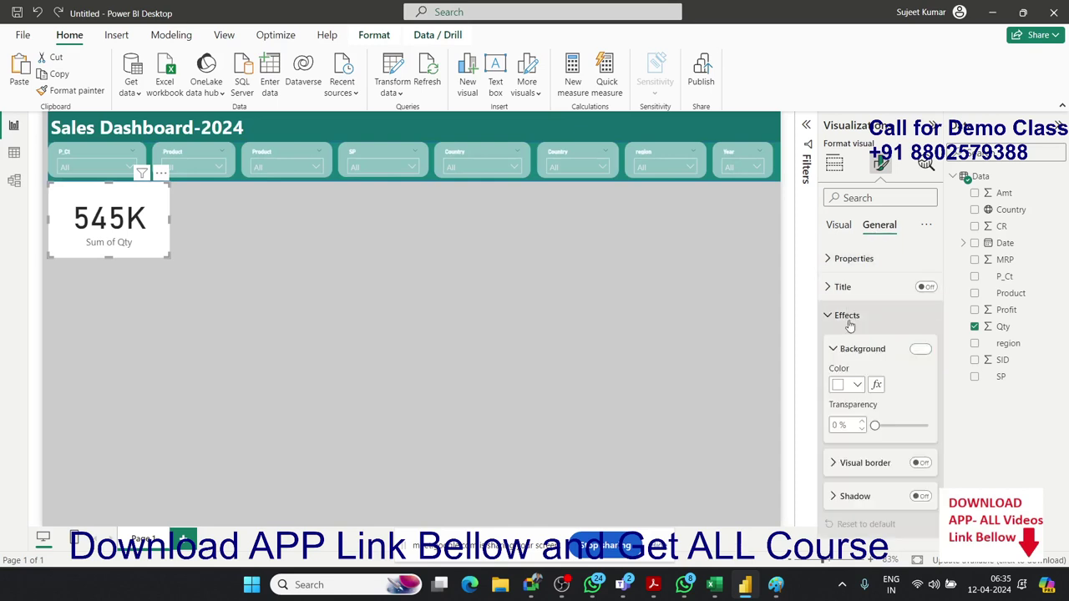
click(856, 385)
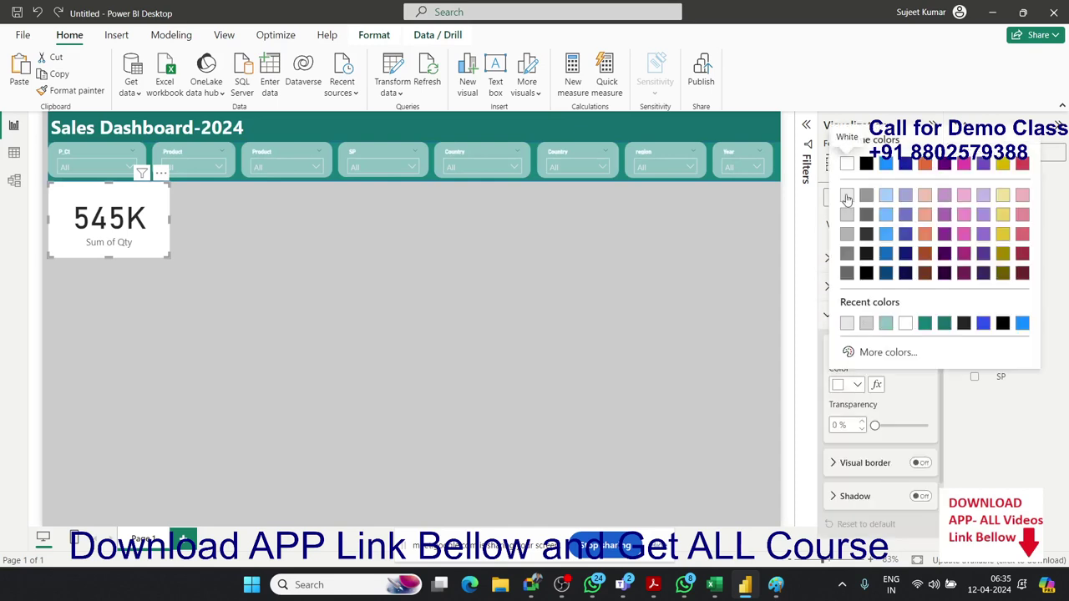
click(846, 164)
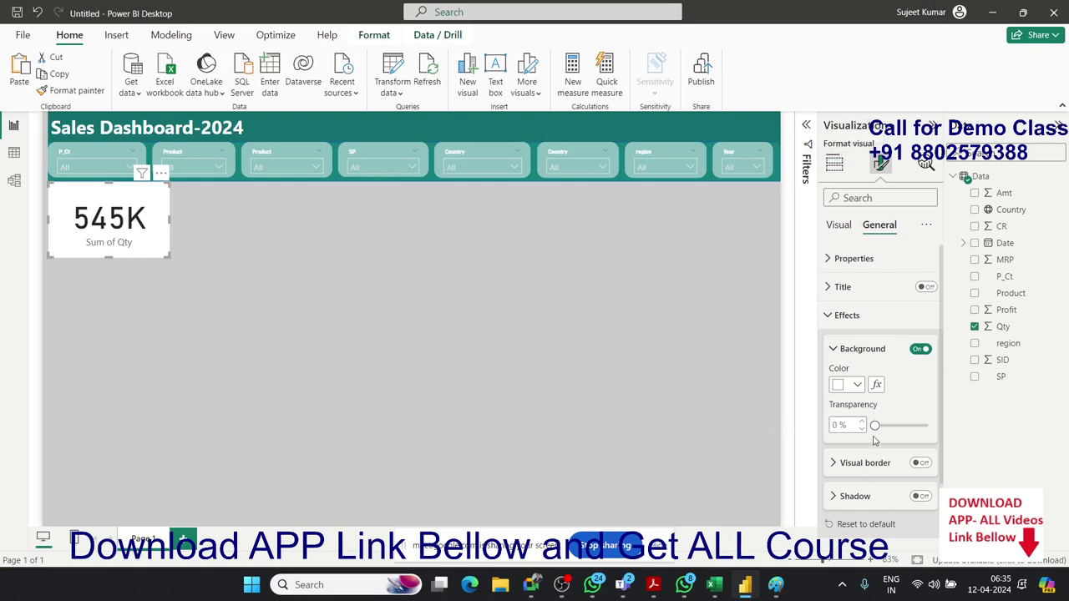
drag(875, 426, 902, 426)
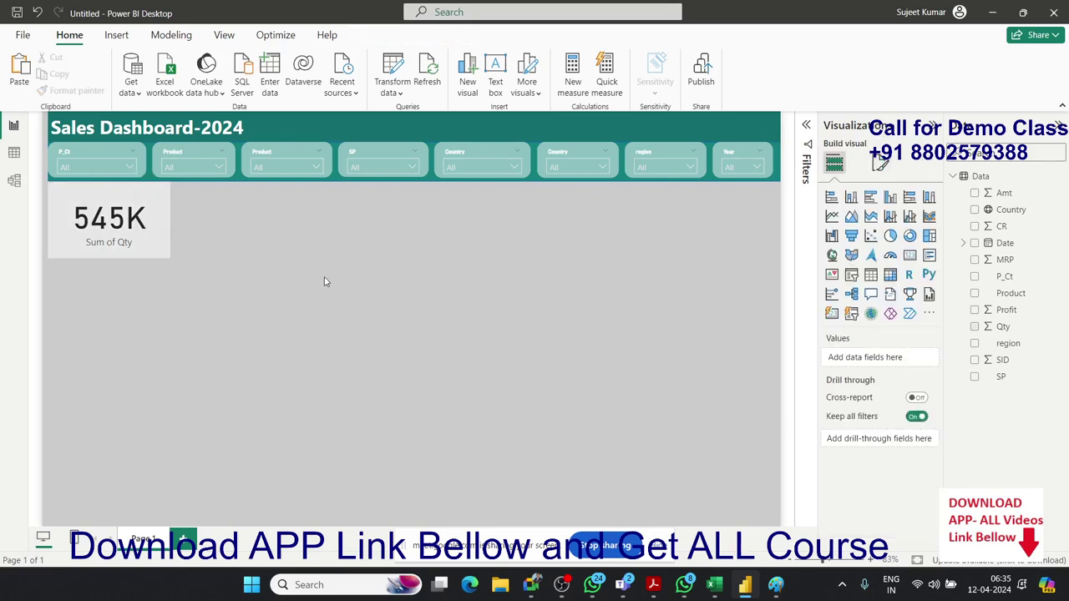
drag(164, 244, 164, 252)
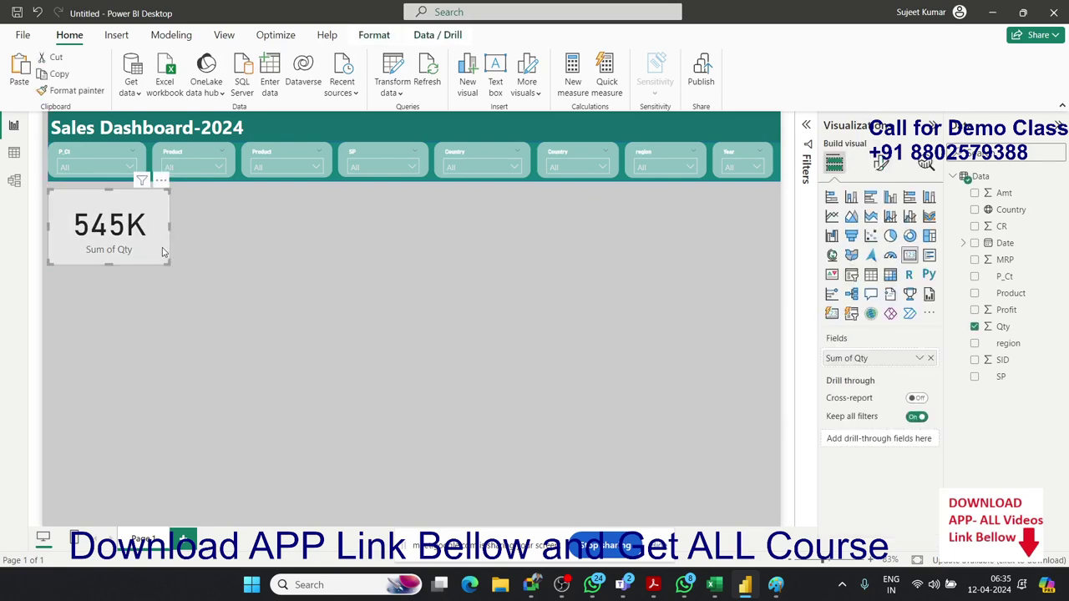
Step: Compare the report against the Paint reference image, reselecting the Qty card in between
key(alt+Tab)
key(alt+Tab)
key(alt+Tab)
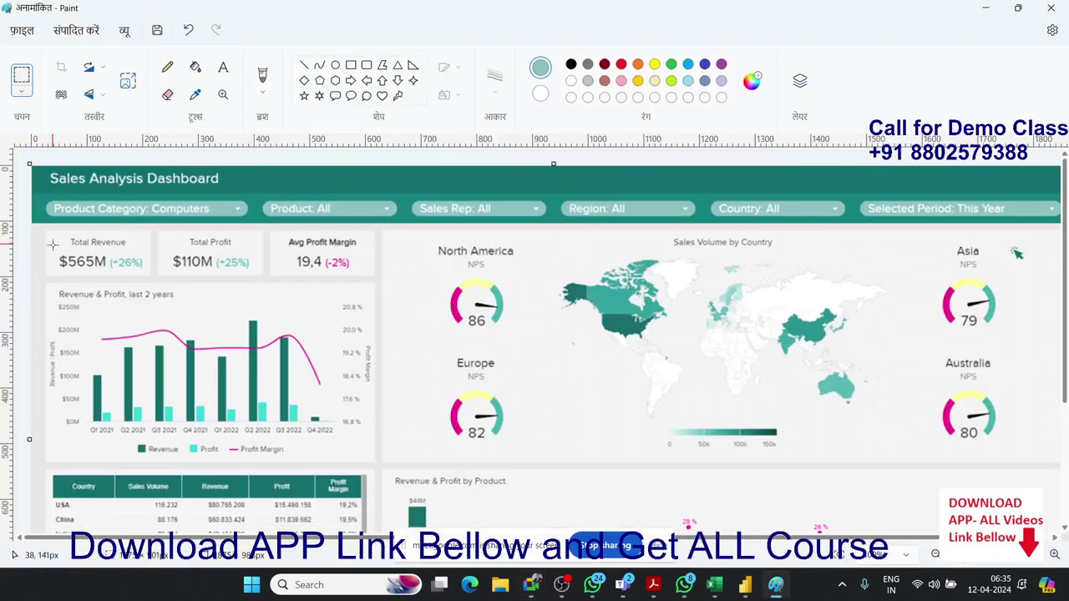
key(alt+Tab)
key(alt+Tab)
key(alt+Tab)
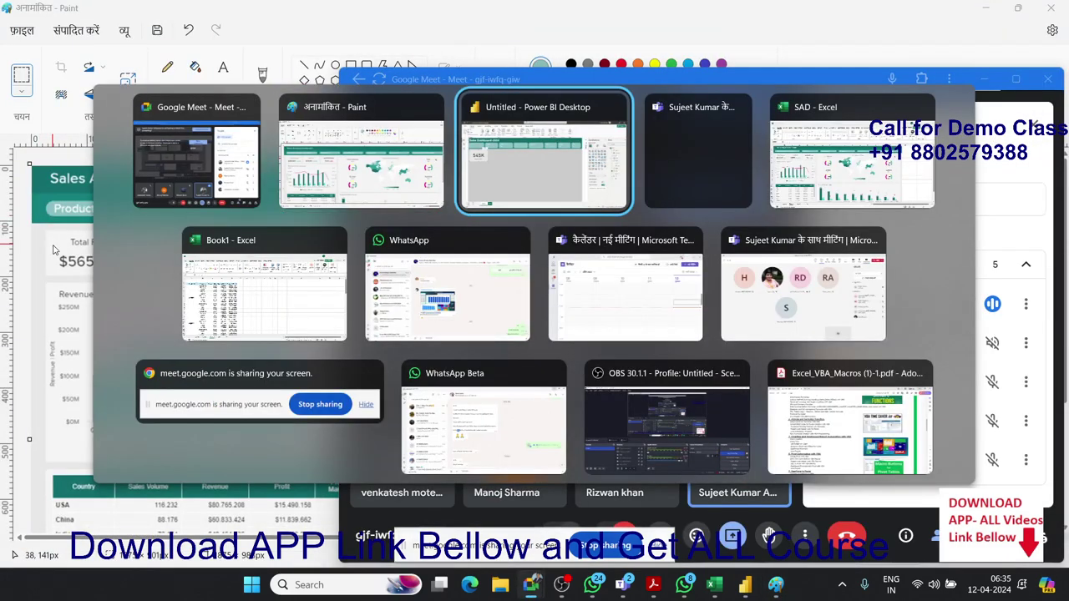
click(231, 317)
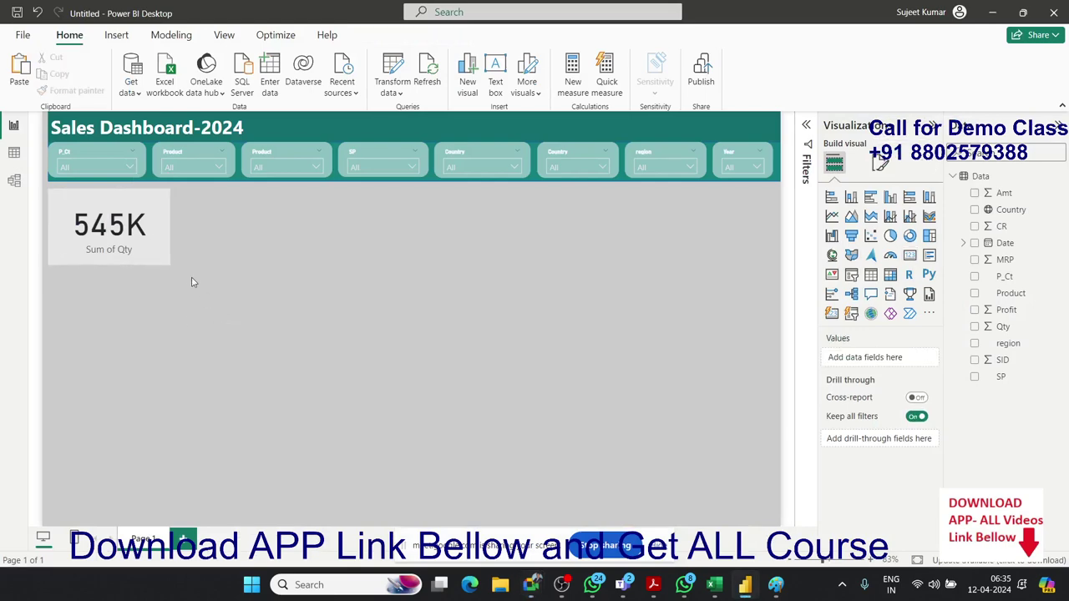
click(169, 263)
key(alt+Tab)
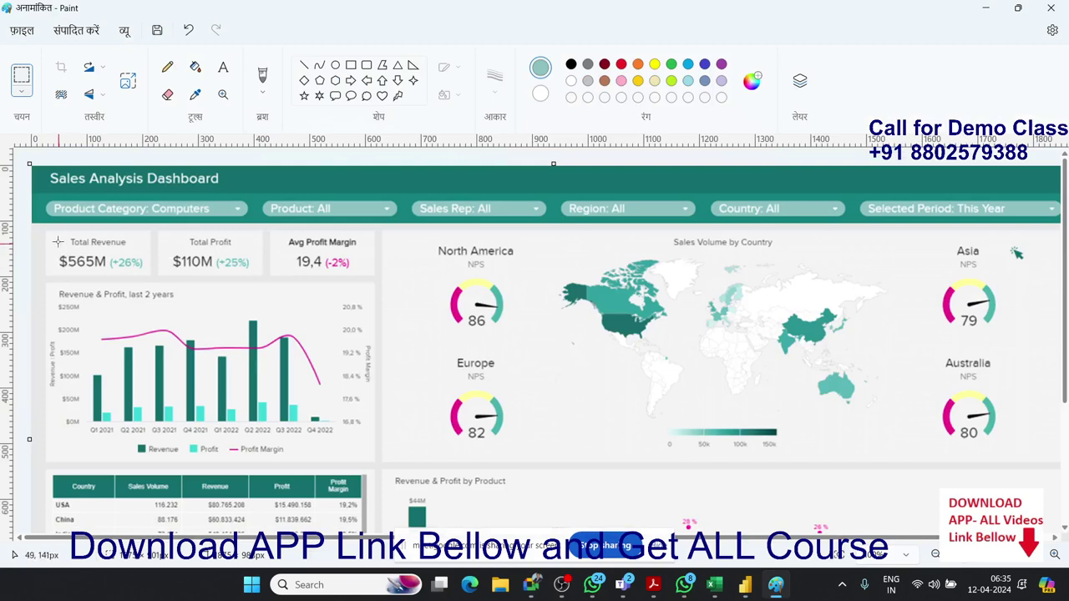
key(alt+Tab)
key(alt+Tab)
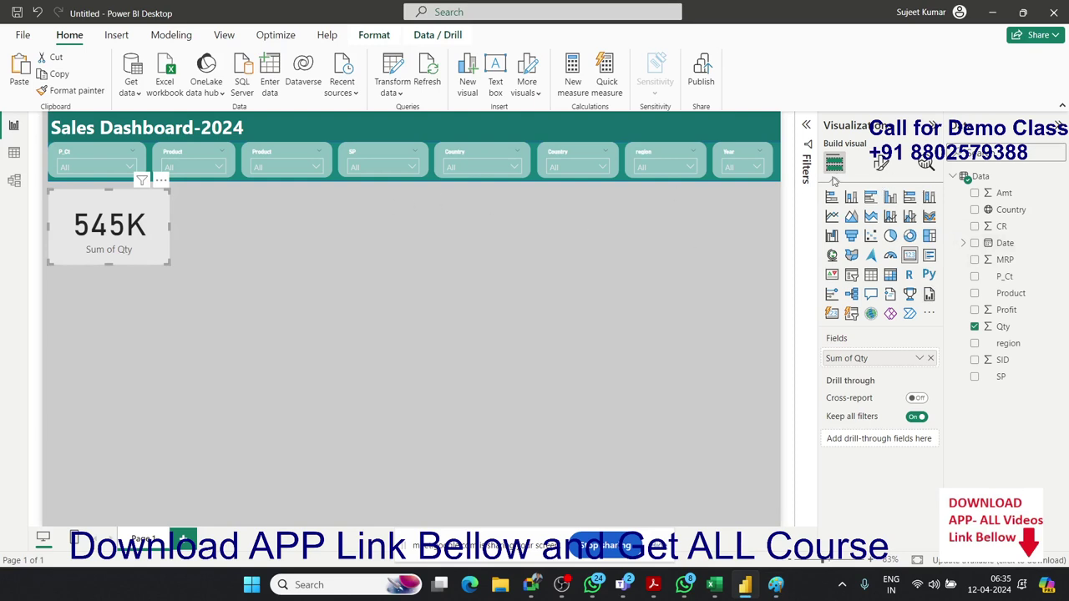
Step: Turn on a White, 10% darker card border with 7 px rounded corners
click(881, 164)
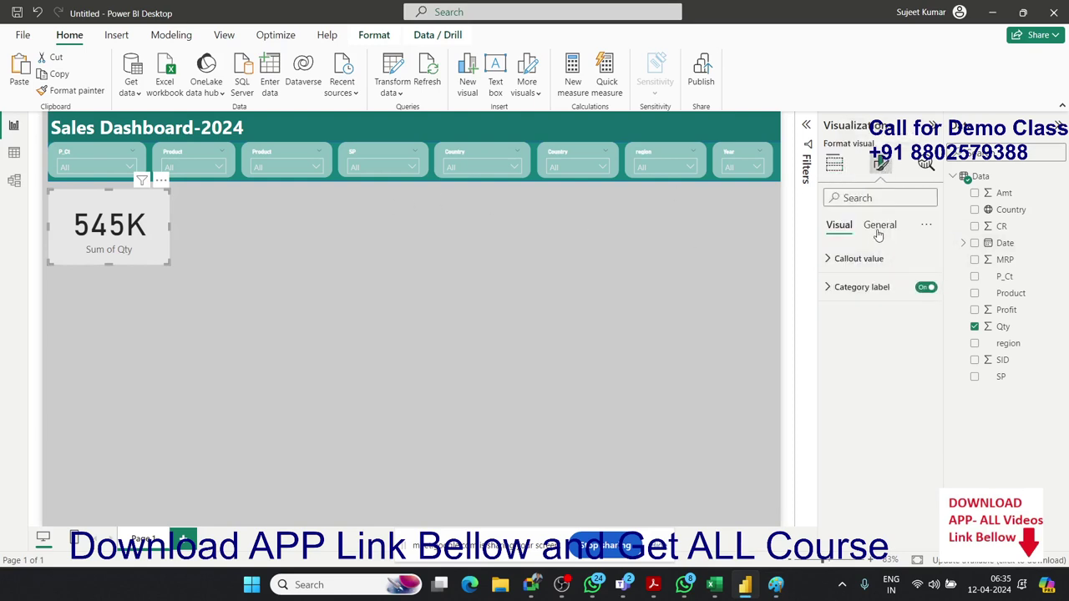
click(879, 231)
click(839, 315)
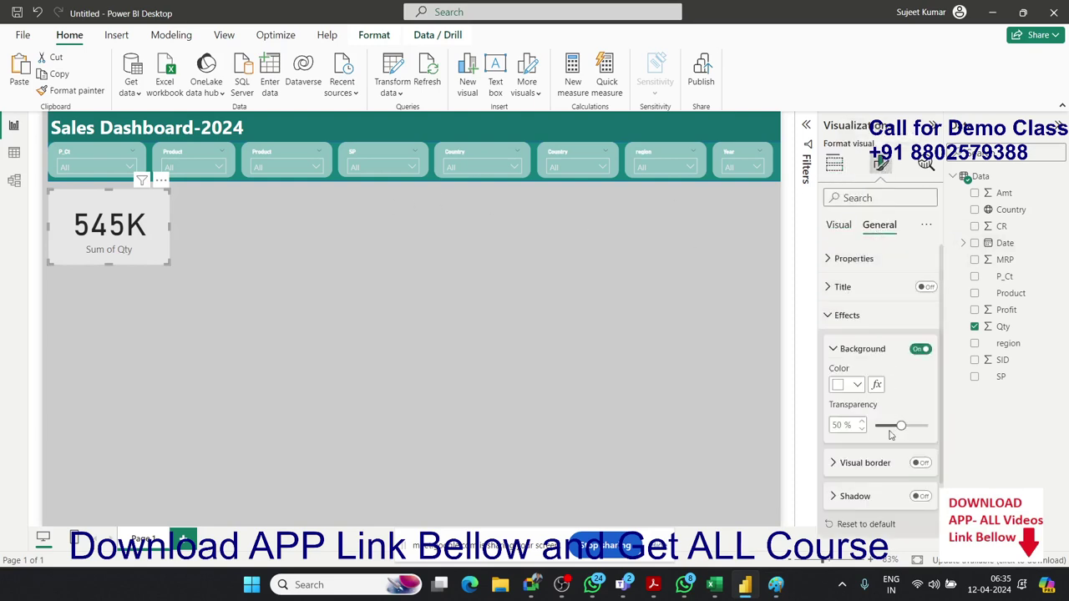
click(835, 464)
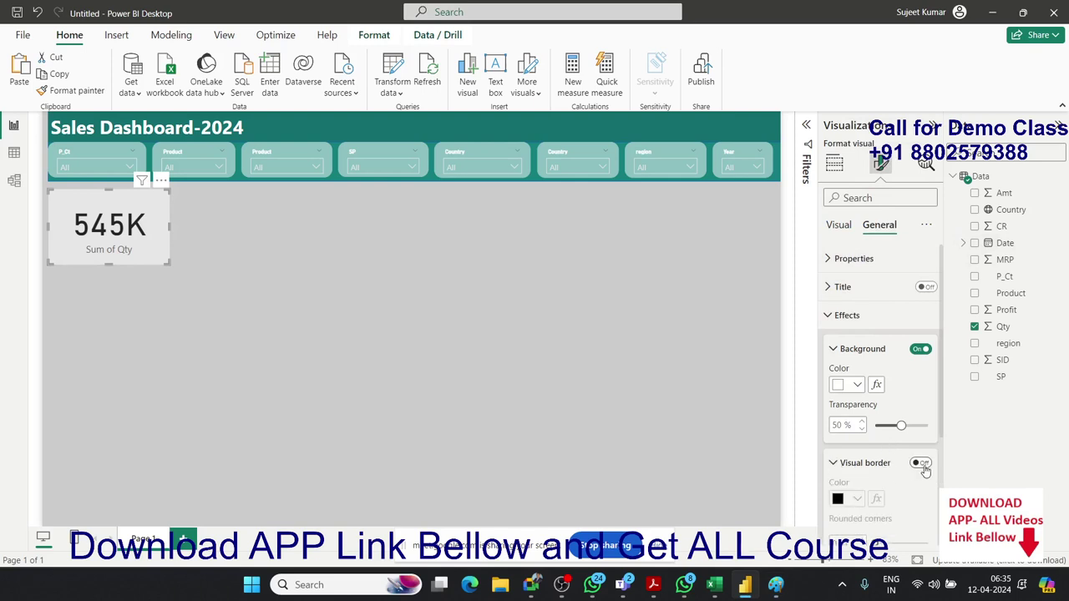
click(921, 464)
scroll(919, 460, down, 3)
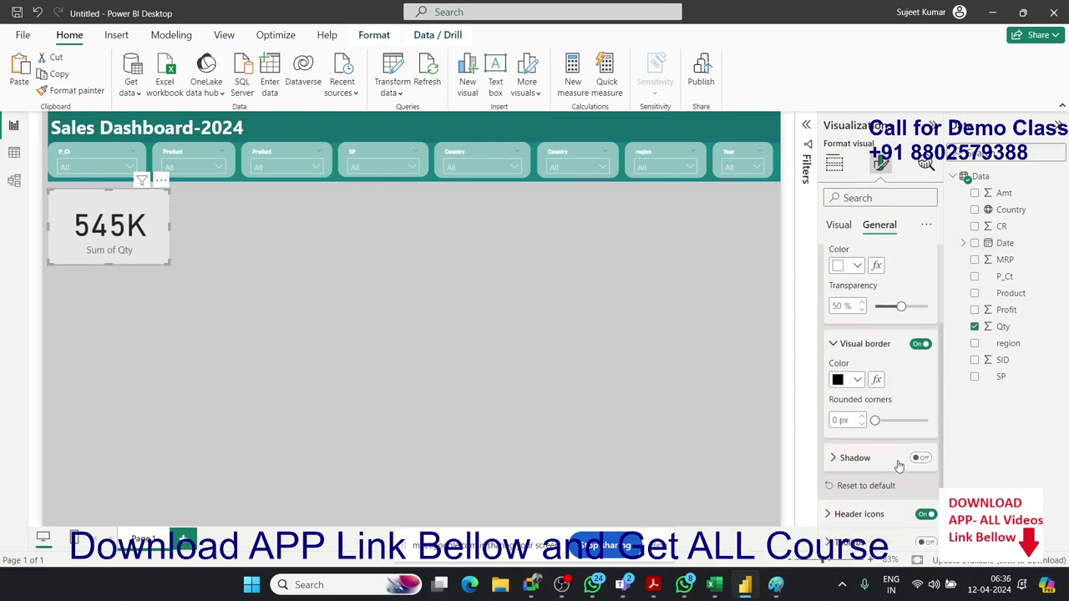
click(858, 380)
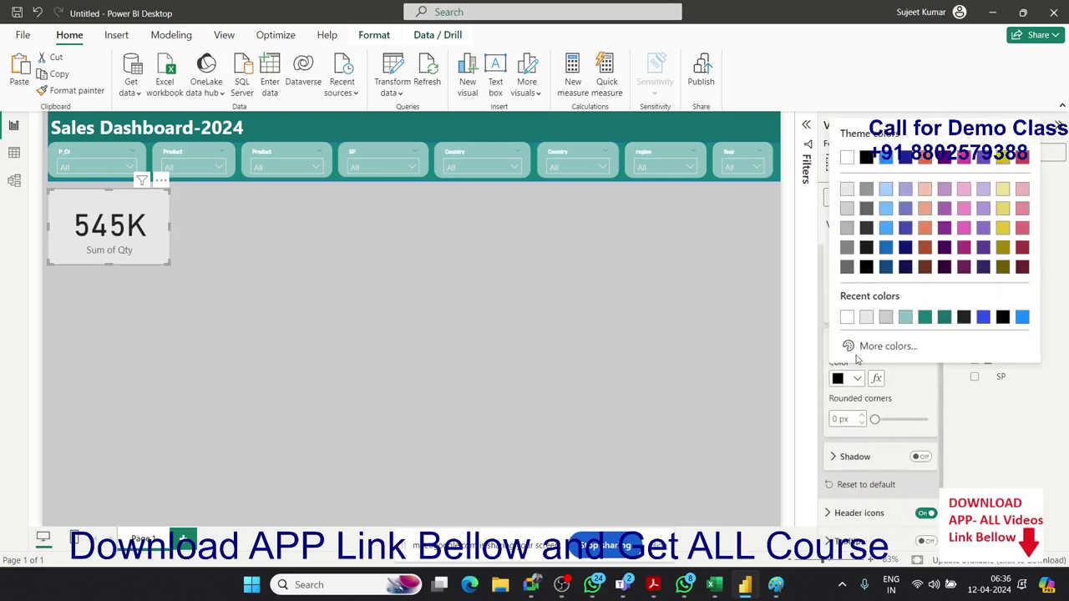
click(846, 199)
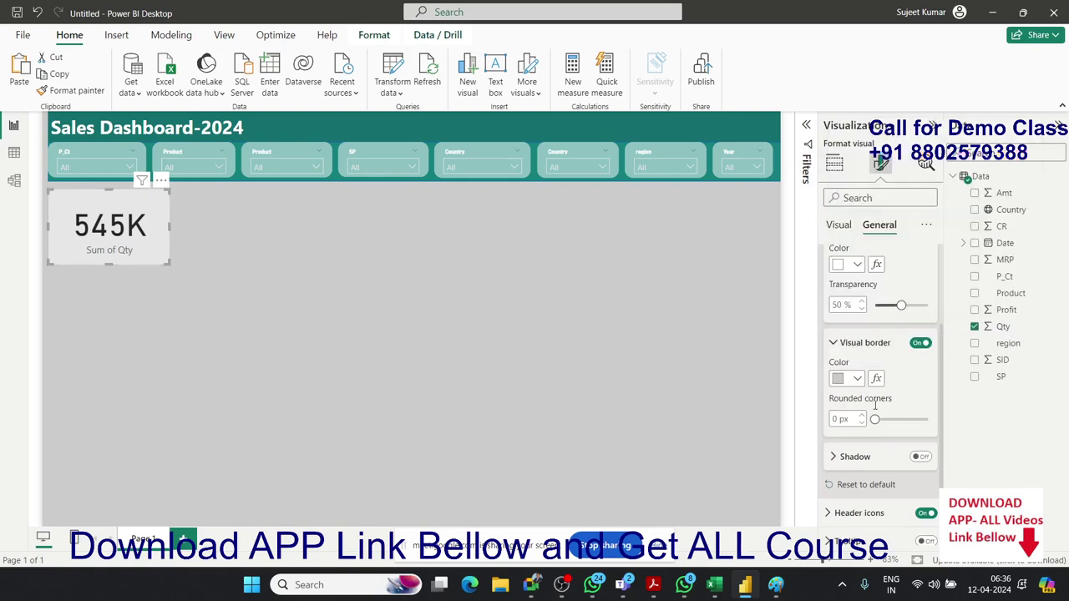
drag(875, 419, 887, 419)
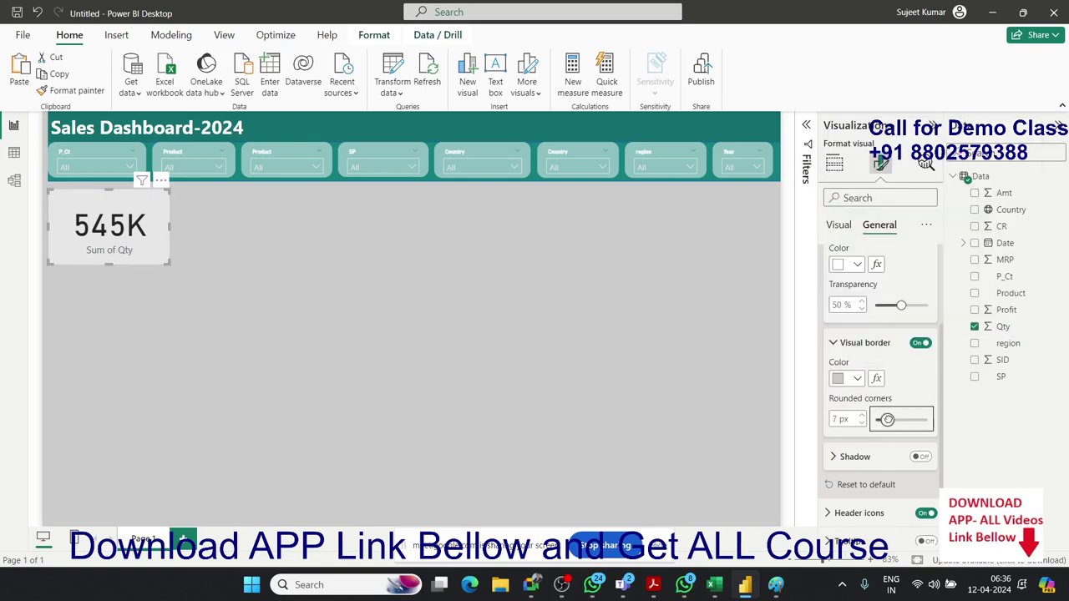
Step: Preview the card's new styling and reopen its callout value settings
click(452, 339)
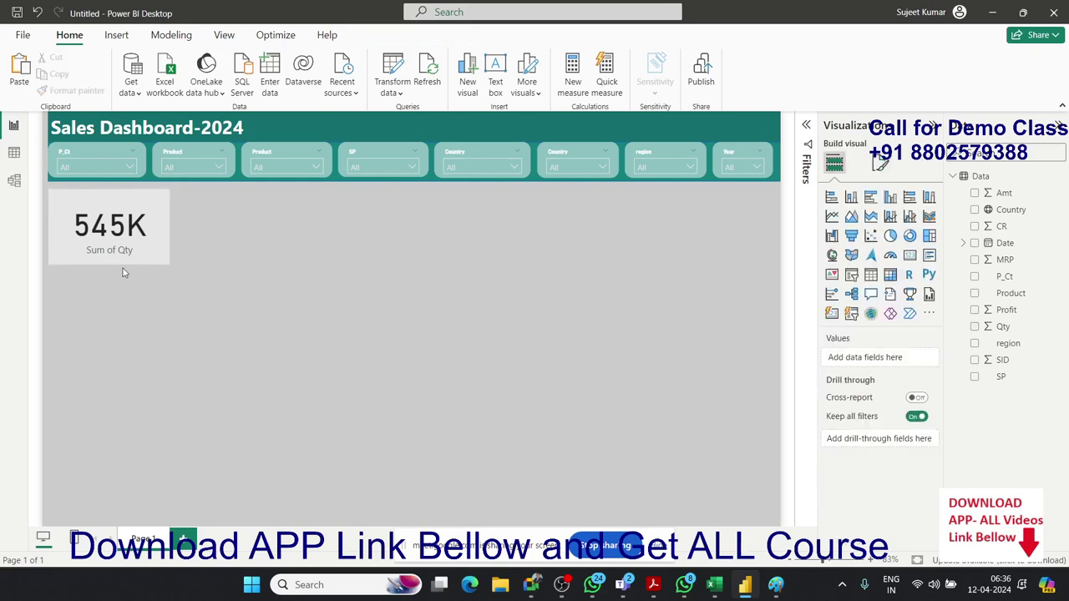
click(159, 261)
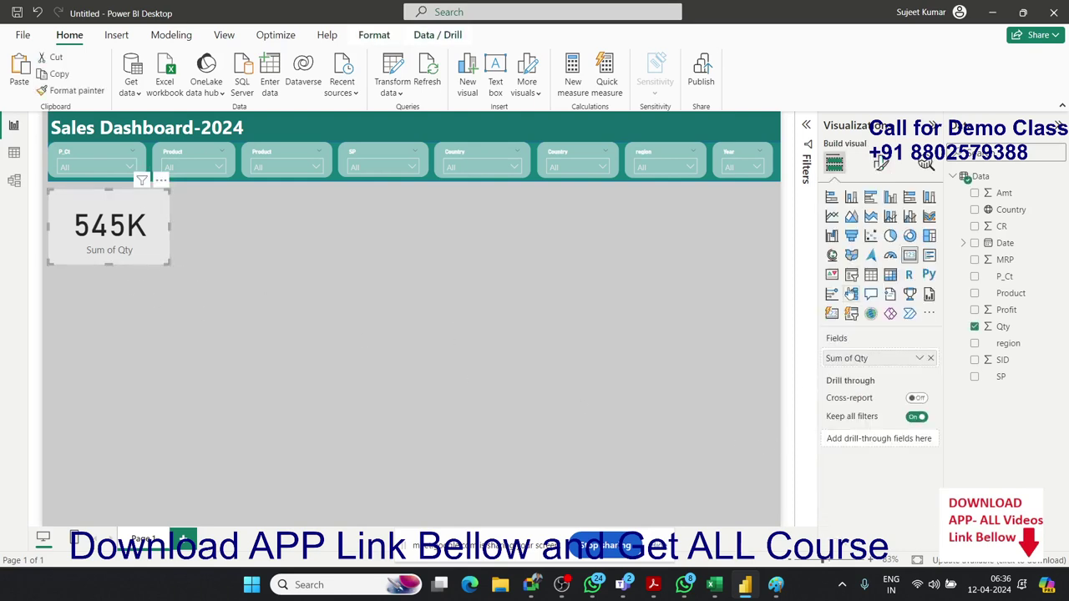
click(880, 162)
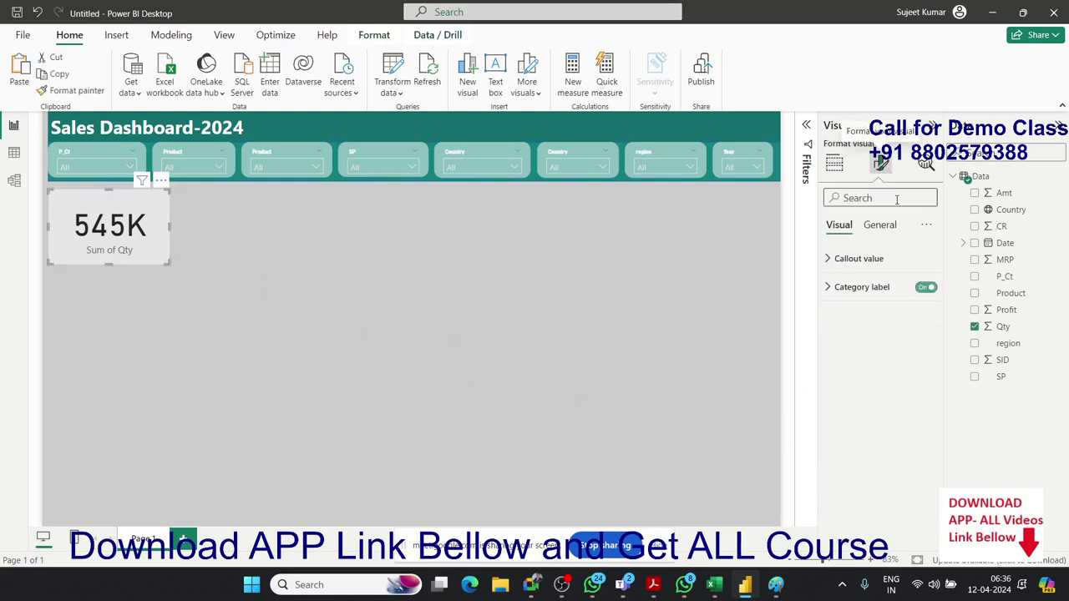
click(831, 263)
click(164, 272)
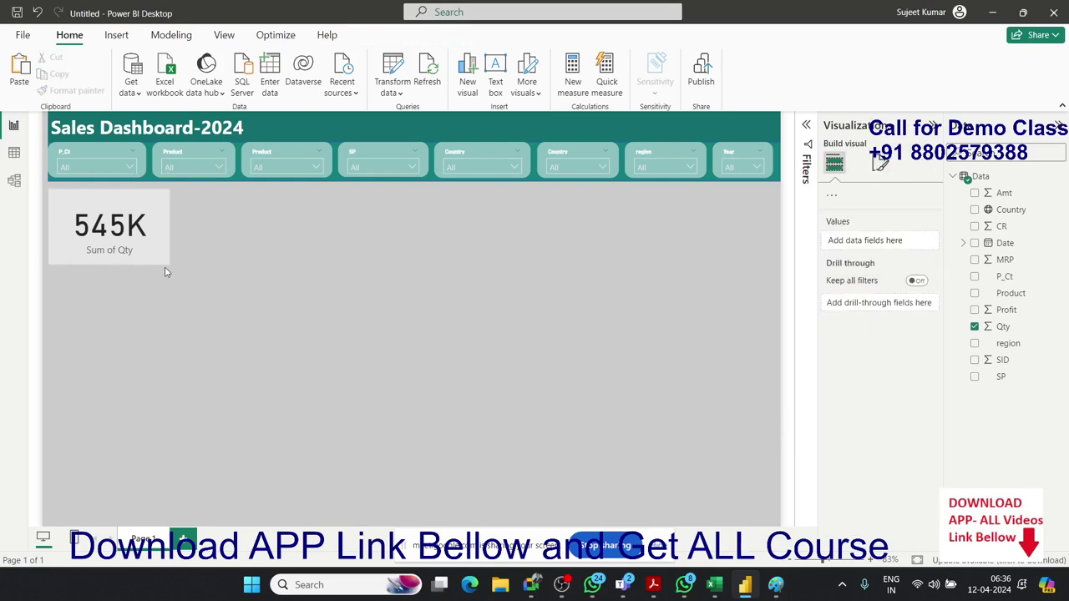
click(154, 259)
Step: Shrink the Qty card and turn off its Sum of Qty category label
drag(168, 264, 134, 246)
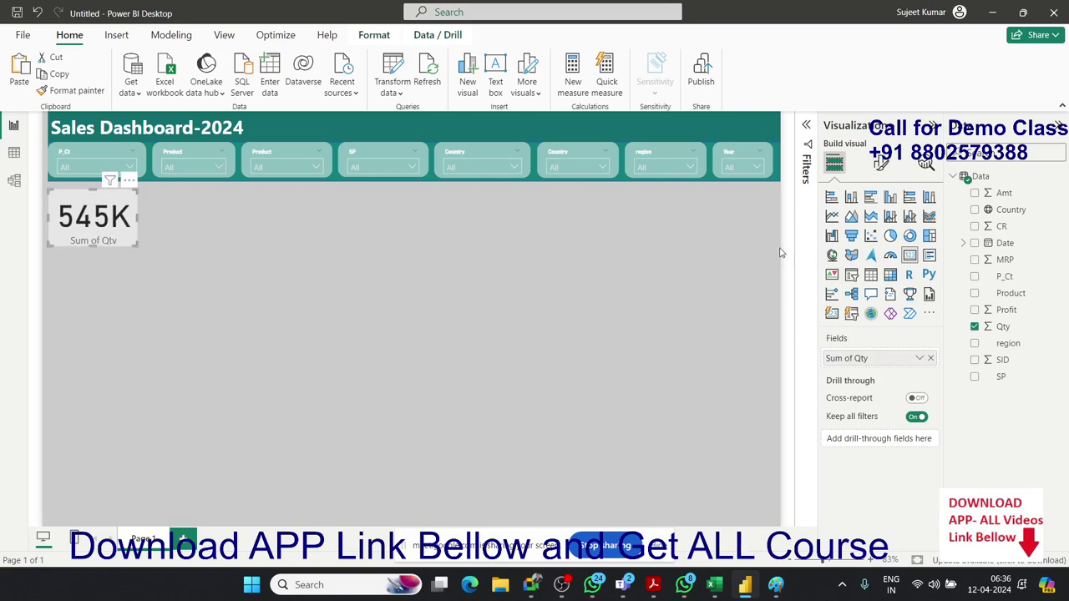
click(881, 163)
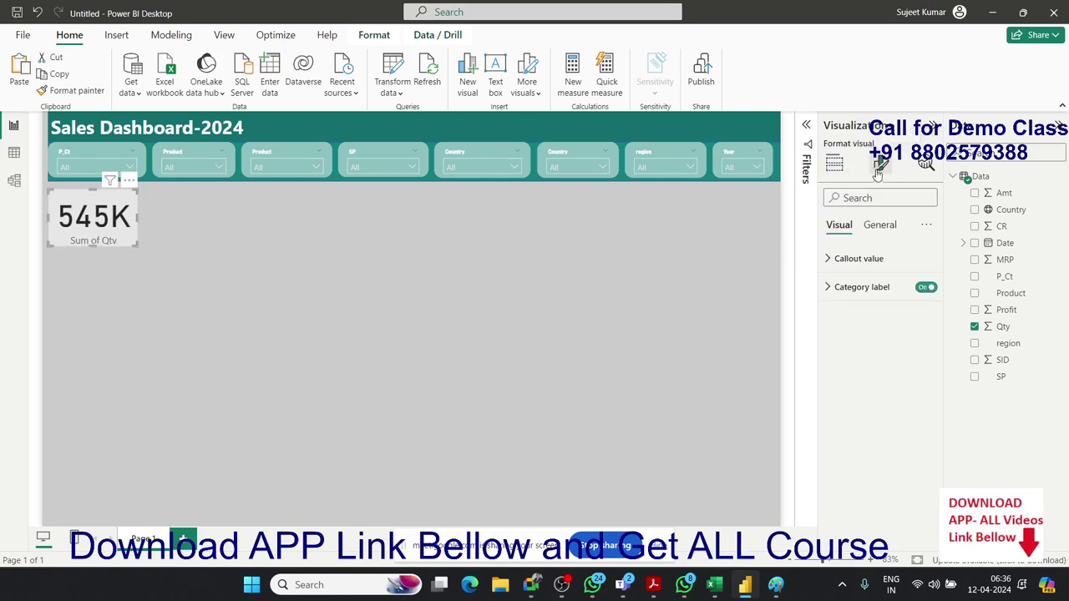
click(926, 287)
Step: Turn on the card title and set its text to 'sold Qty'
click(882, 226)
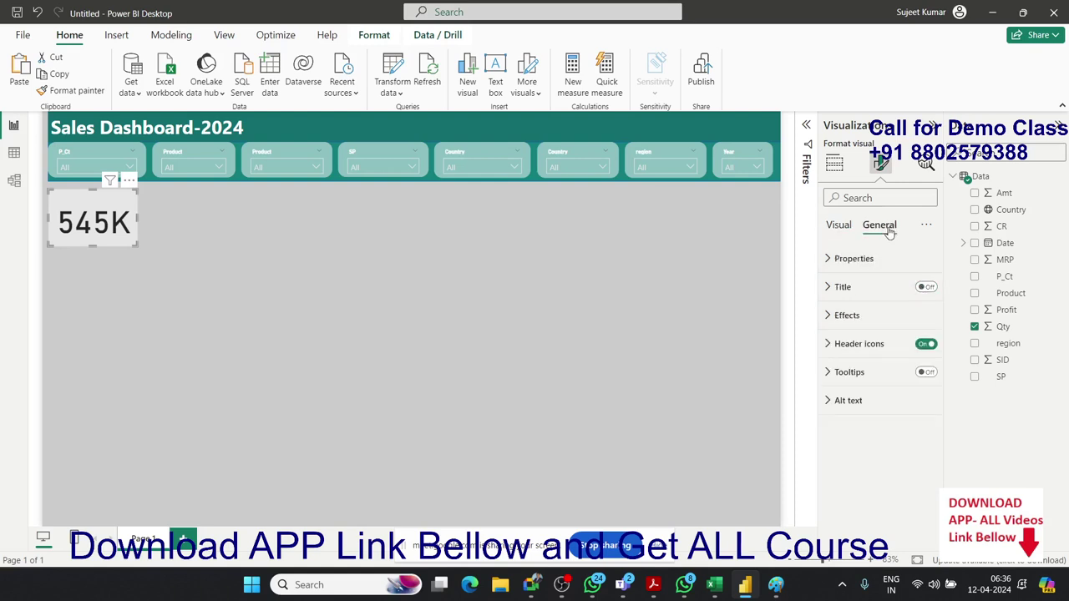
click(925, 287)
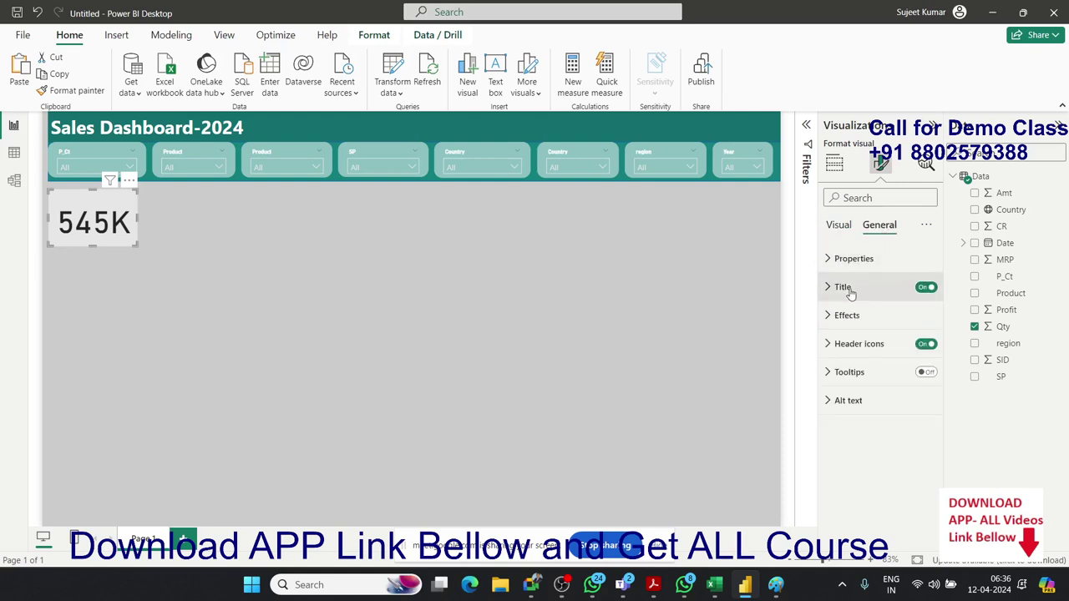
click(844, 287)
click(854, 357)
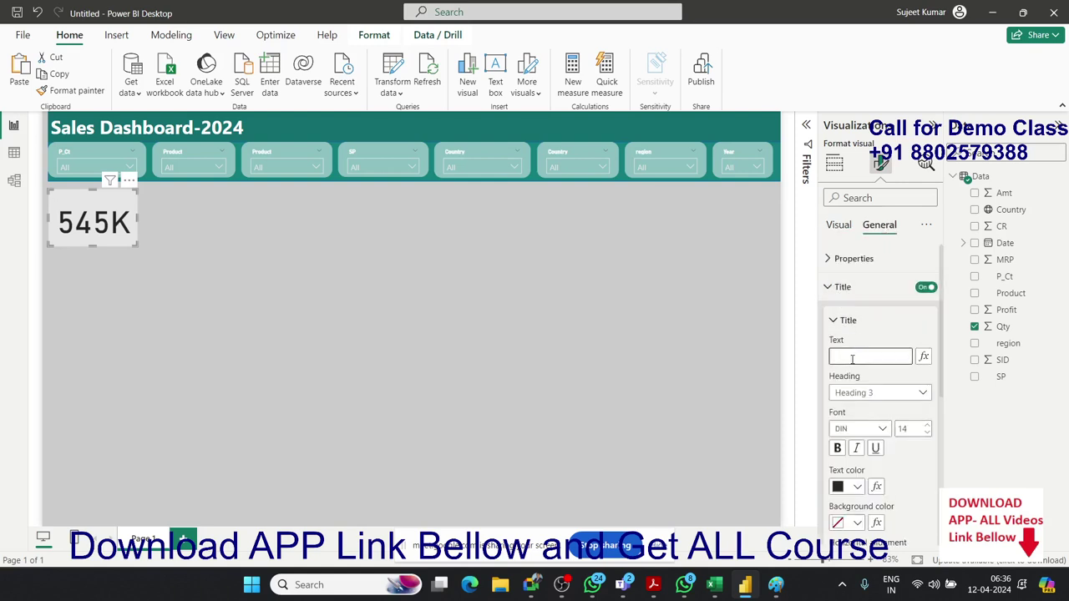
text(soldQty)
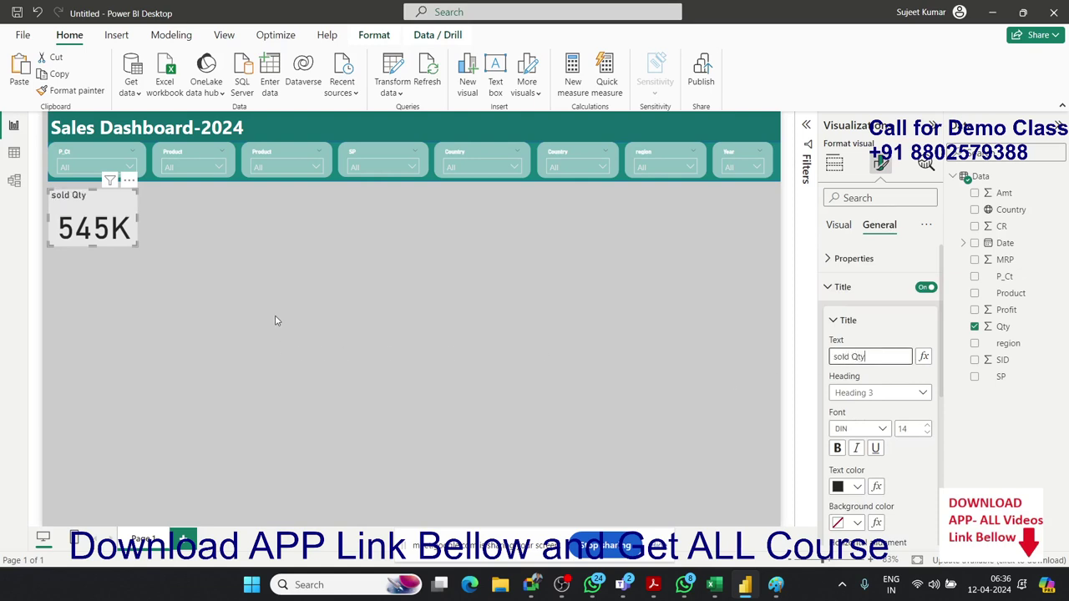
click(194, 254)
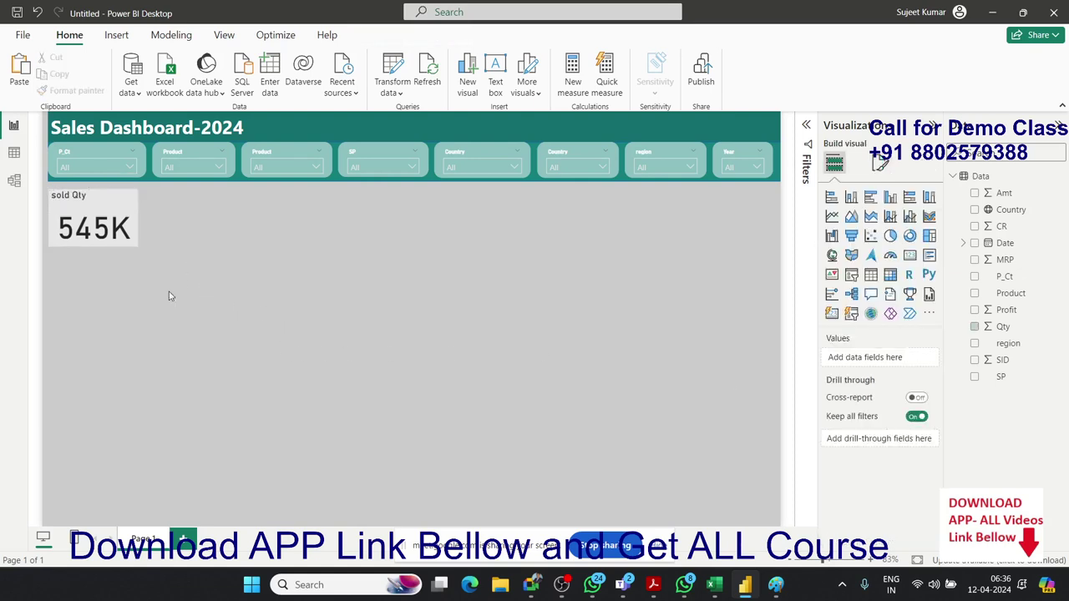
click(124, 244)
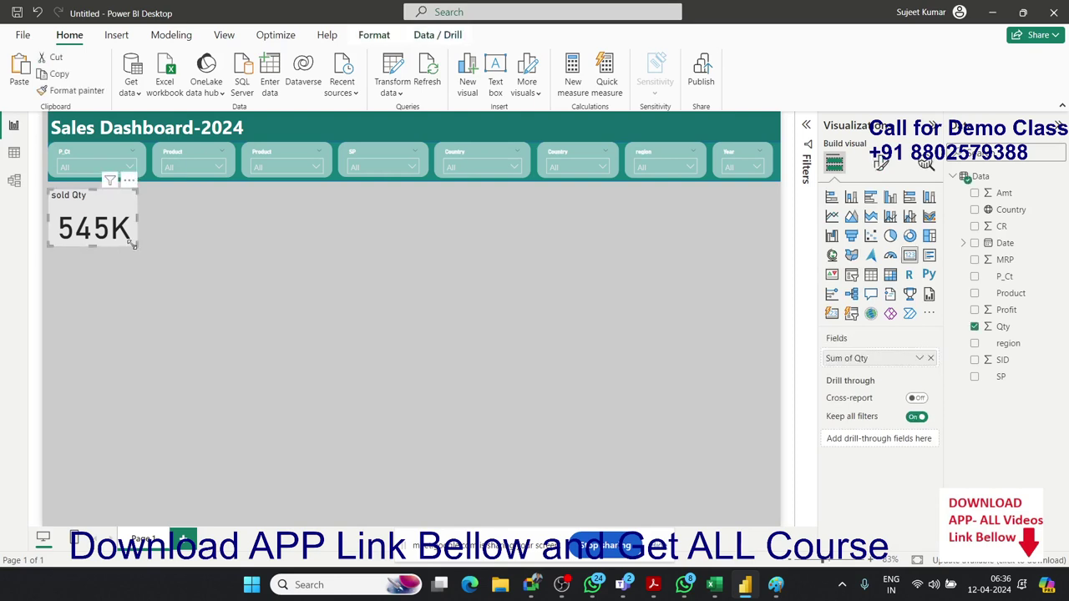
Step: Resize the sold Qty card and place a copy of it beside the original
drag(139, 243, 151, 237)
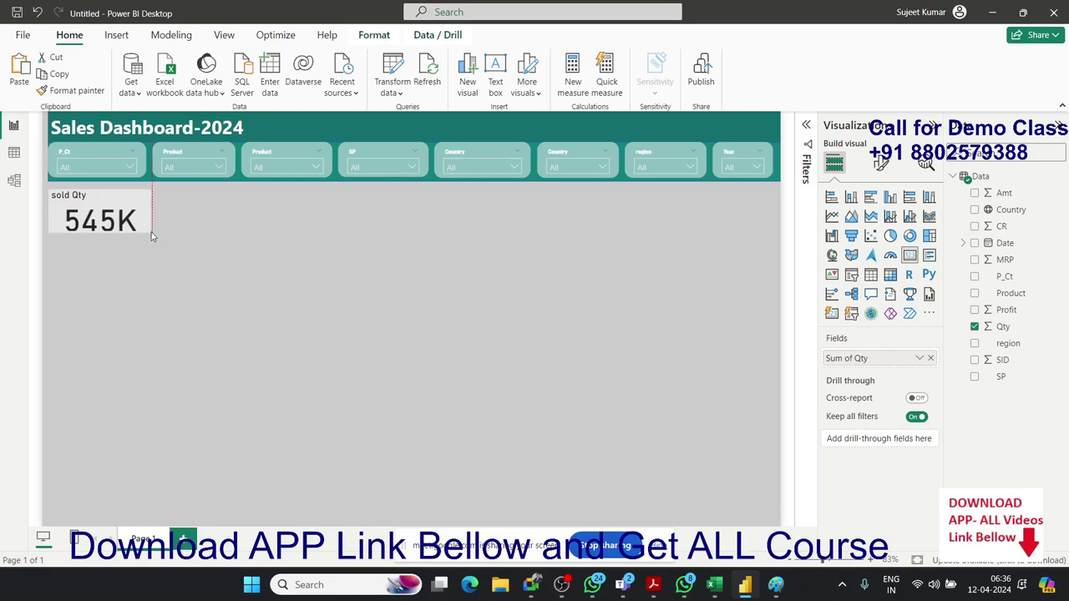
click(157, 281)
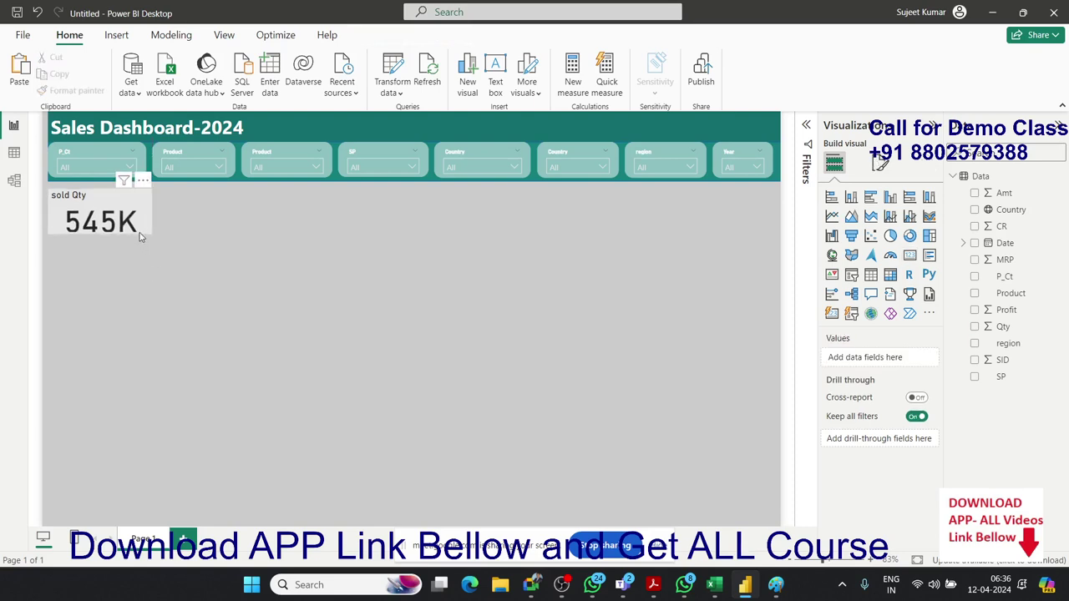
click(140, 236)
click(179, 231)
mouse_move(140, 246)
mouse_down()
mouse_move(138, 218)
mouse_move(237, 204)
mouse_up()
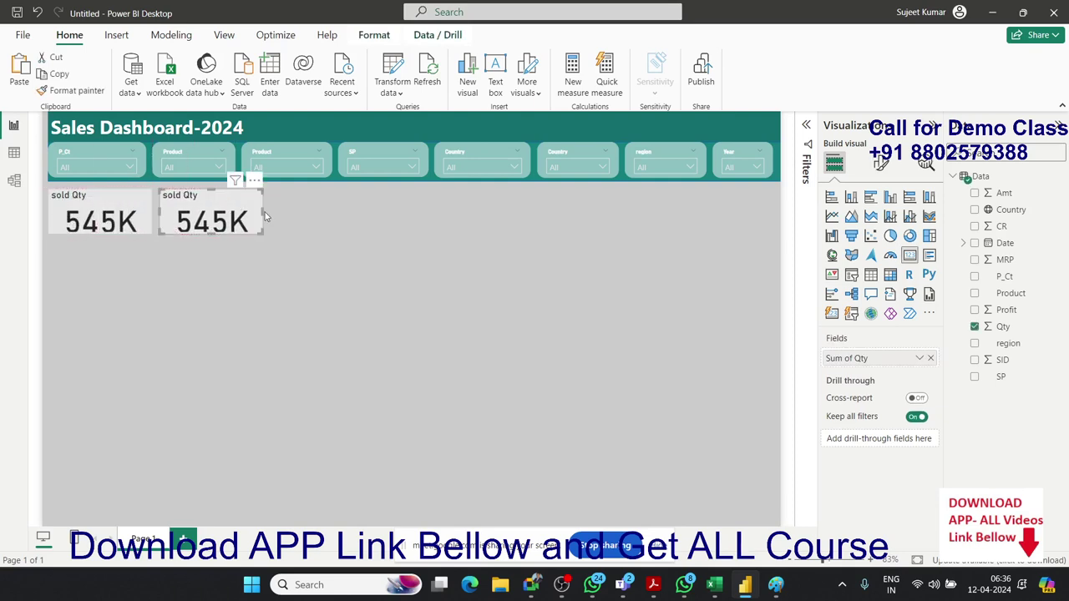
Step: Swap the copy's field from Qty to Amt (27M) and delete 'Qty' from its title
click(931, 359)
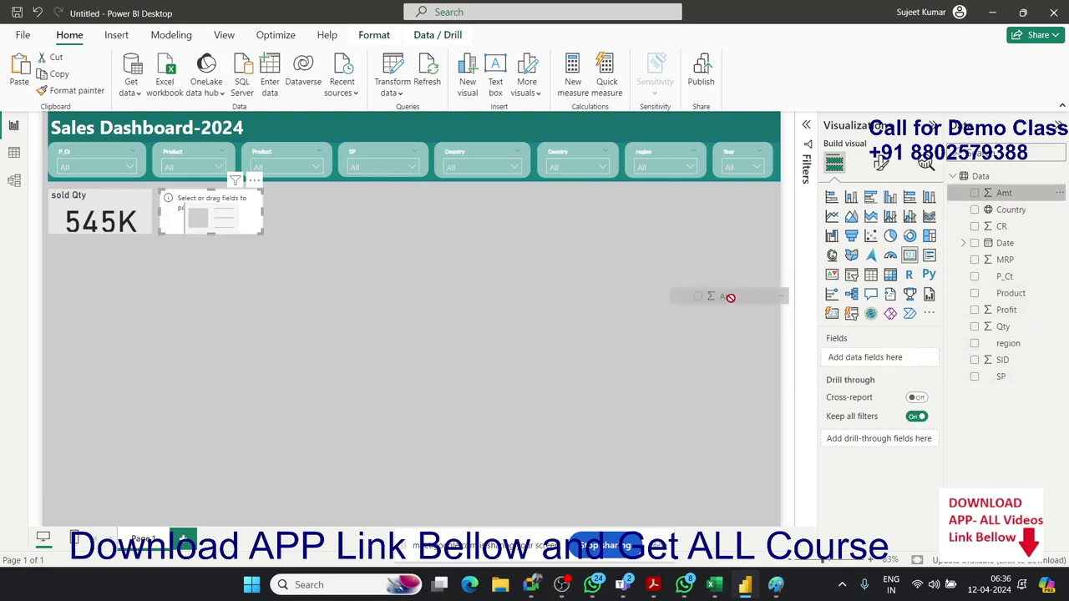
drag(1008, 200, 243, 224)
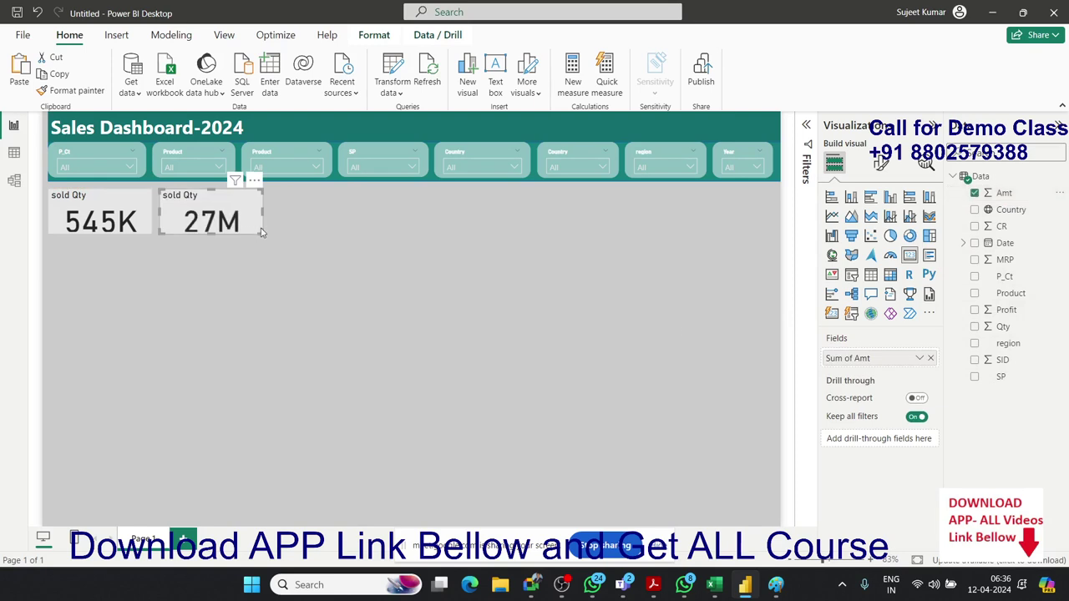
click(881, 164)
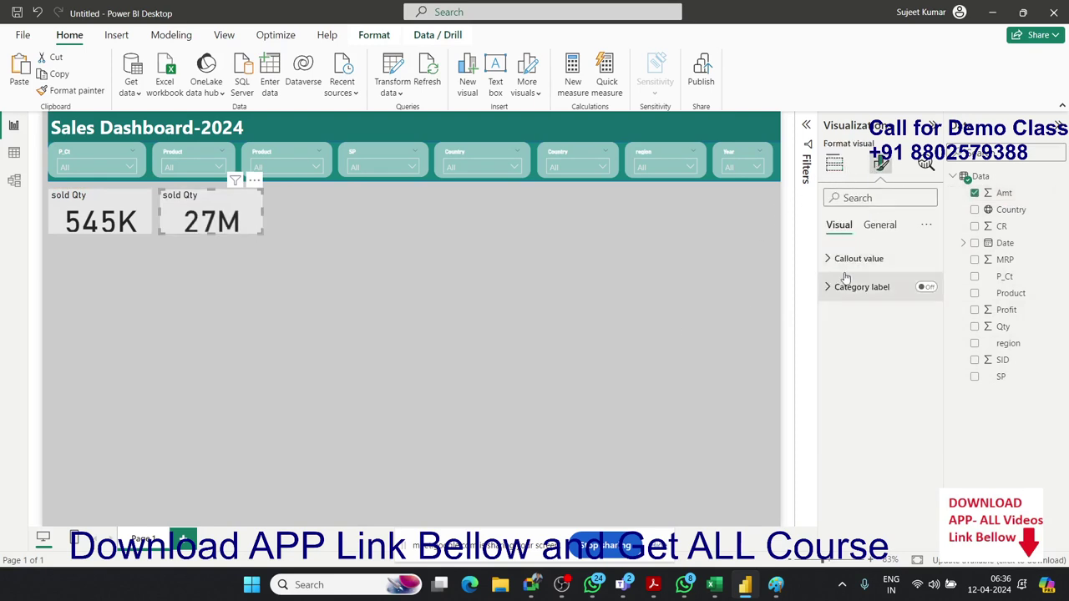
click(842, 260)
click(870, 228)
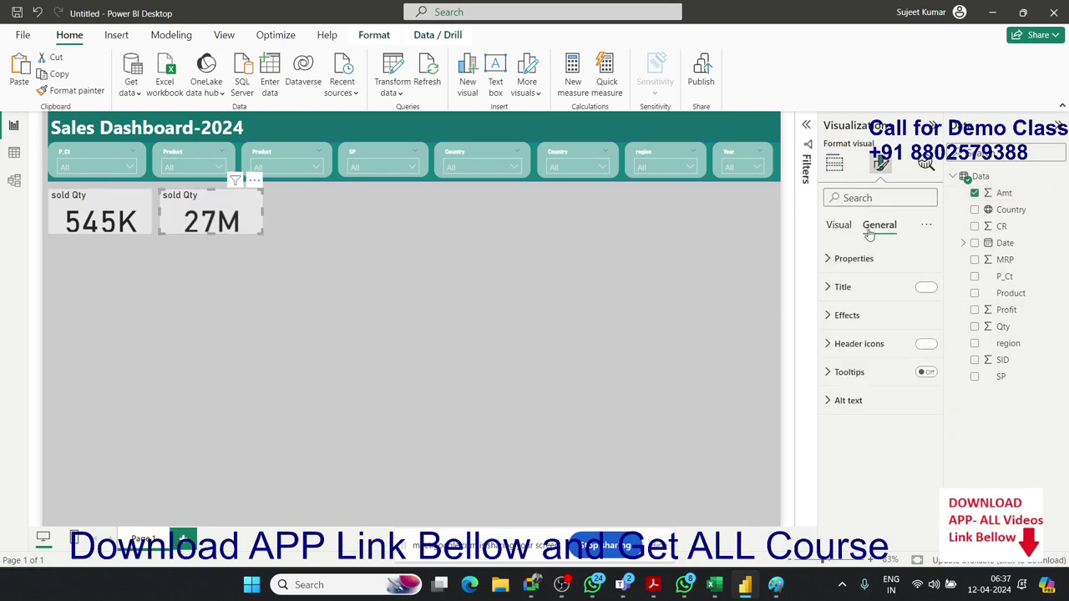
click(926, 287)
click(840, 287)
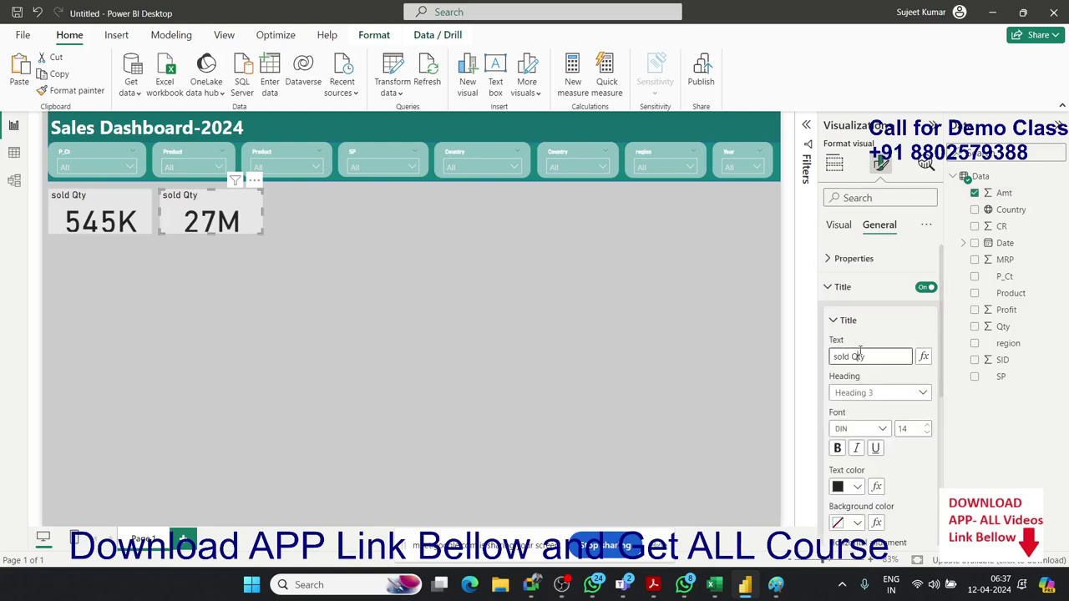
double_click(860, 353)
key(BackSpace)
text(Rev)
Step: Duplicate the Rev card with Ctrl+C/Ctrl+V and place the copy to its right
click(257, 234)
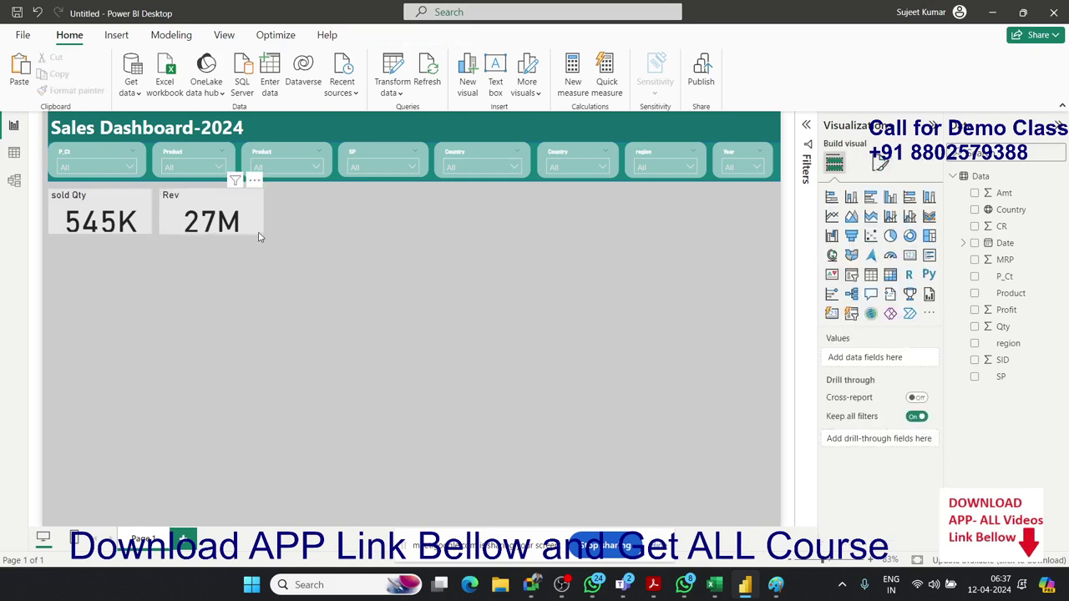
click(264, 259)
click(213, 215)
key(ctrl+c)
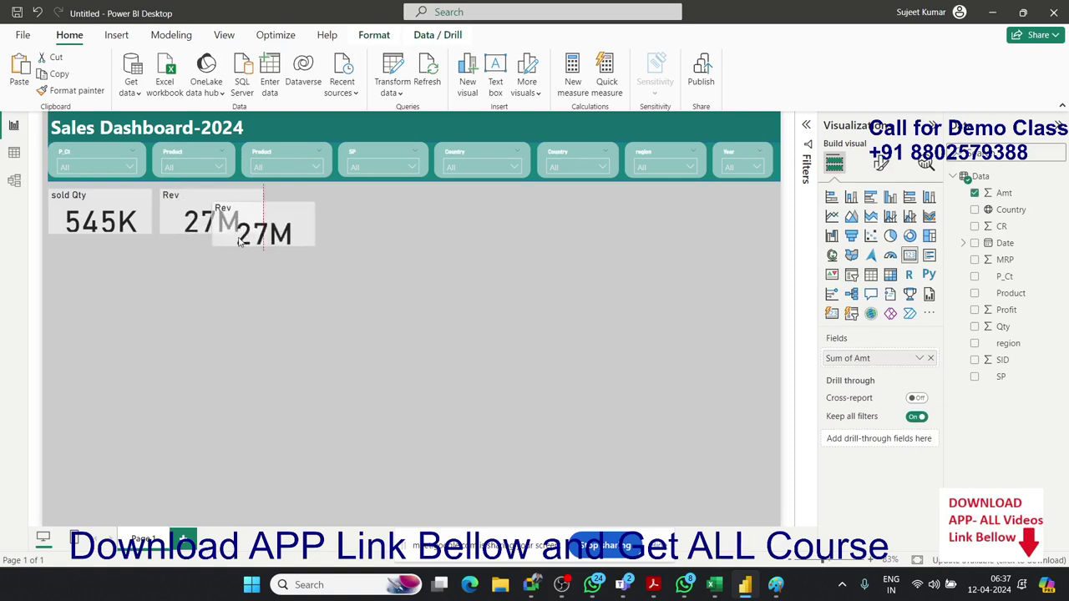
key(ctrl+v)
drag(251, 225, 282, 230)
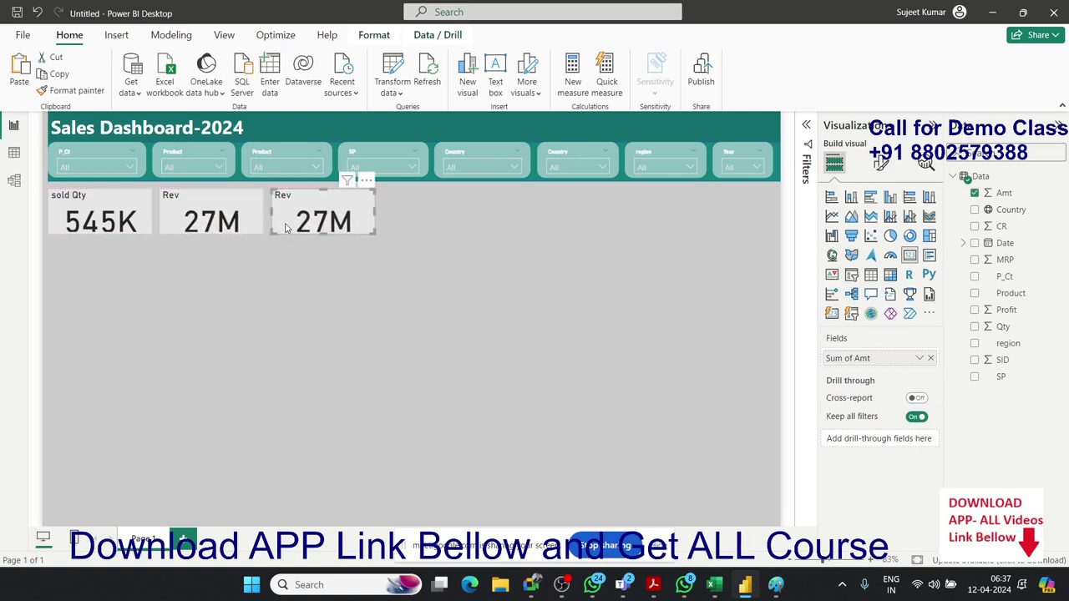
Step: Replace the copy's Amt field with Profit (13.33M), then switch to the reference image
click(931, 358)
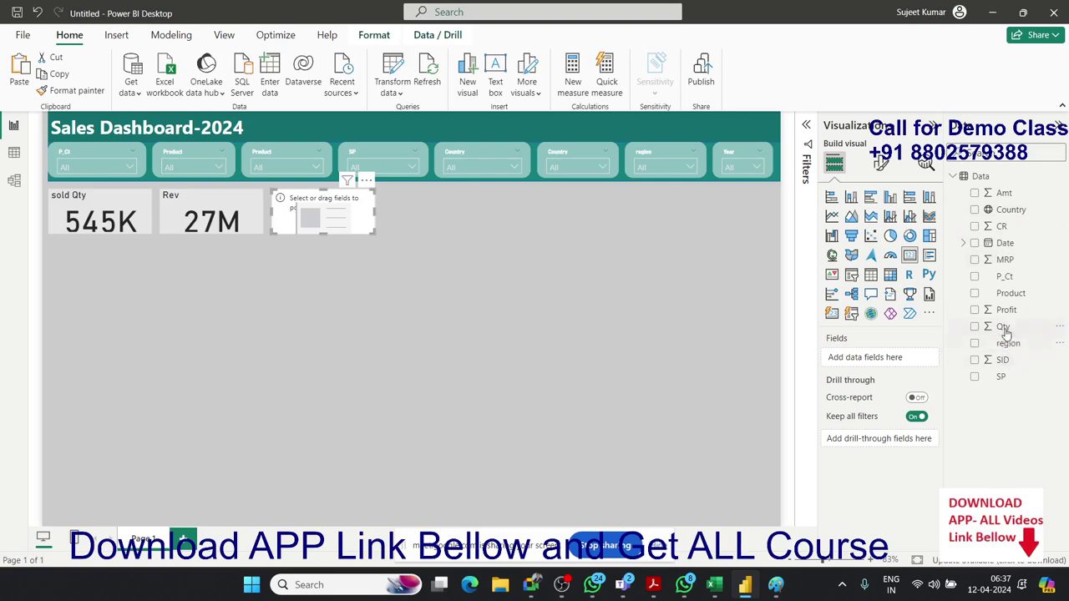
drag(1005, 310, 339, 236)
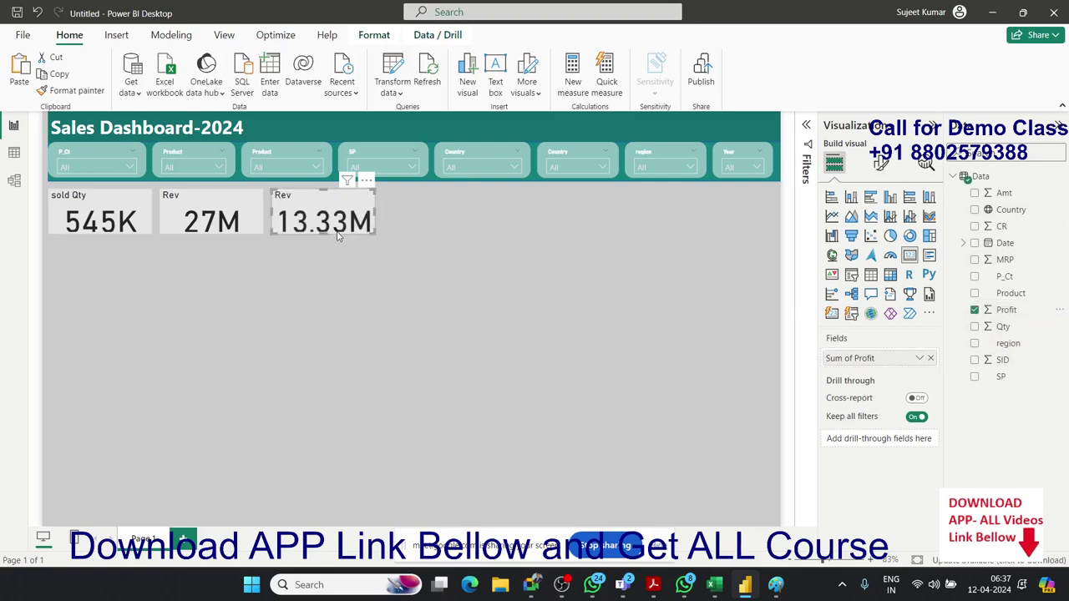
key(alt+Tab)
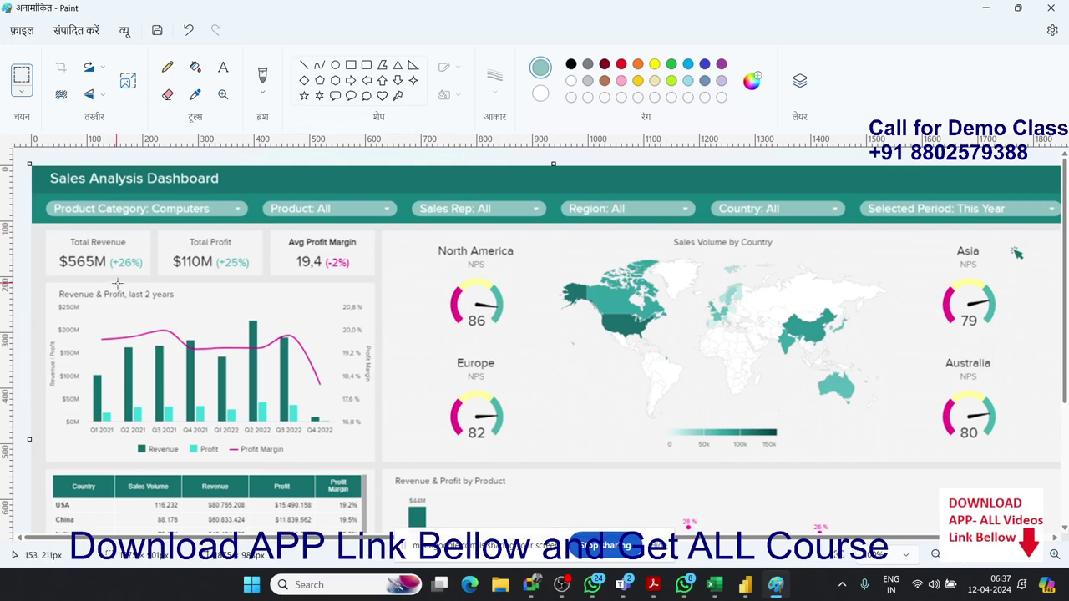
Step: Scroll through the Sales Analysis Dashboard reference image in Paint, then return to Power BI
scroll(115, 284, down, 5)
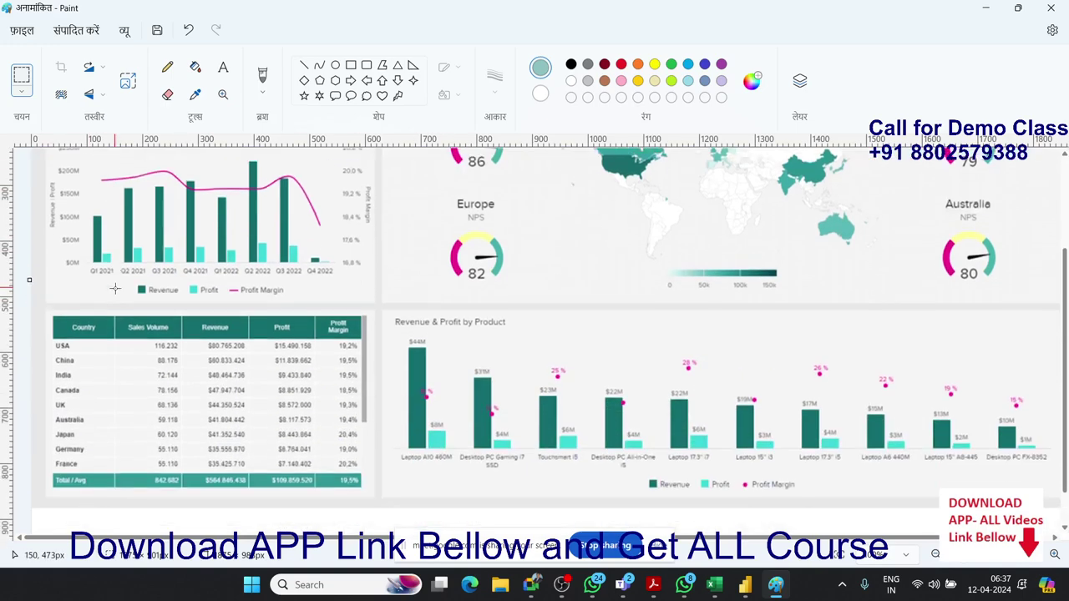
scroll(116, 287, up, 5)
scroll(116, 287, up, 1)
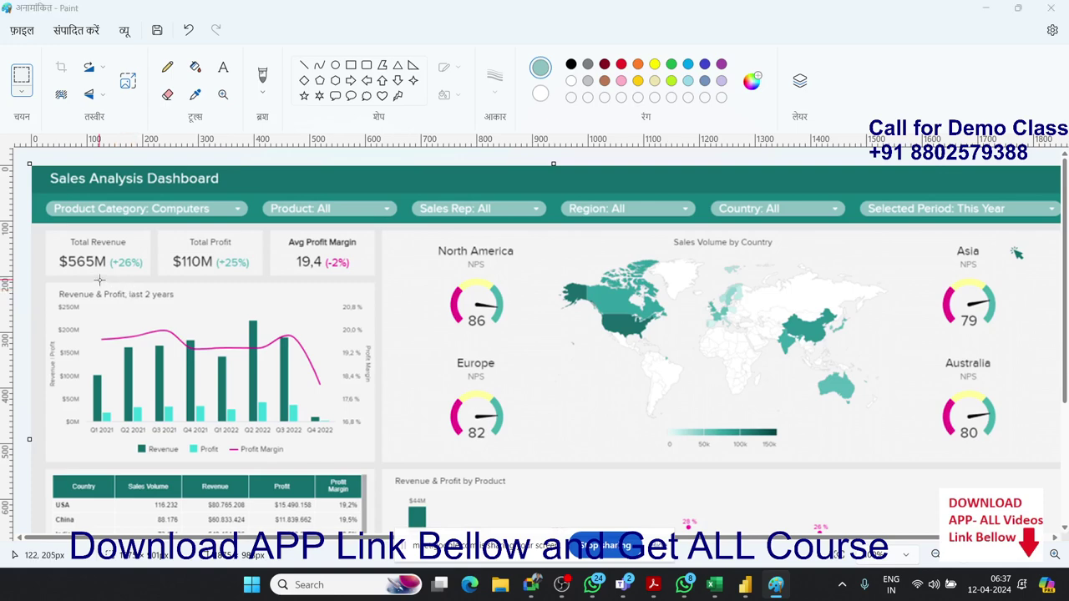
key(alt+Tab)
mouse_move(99, 216)
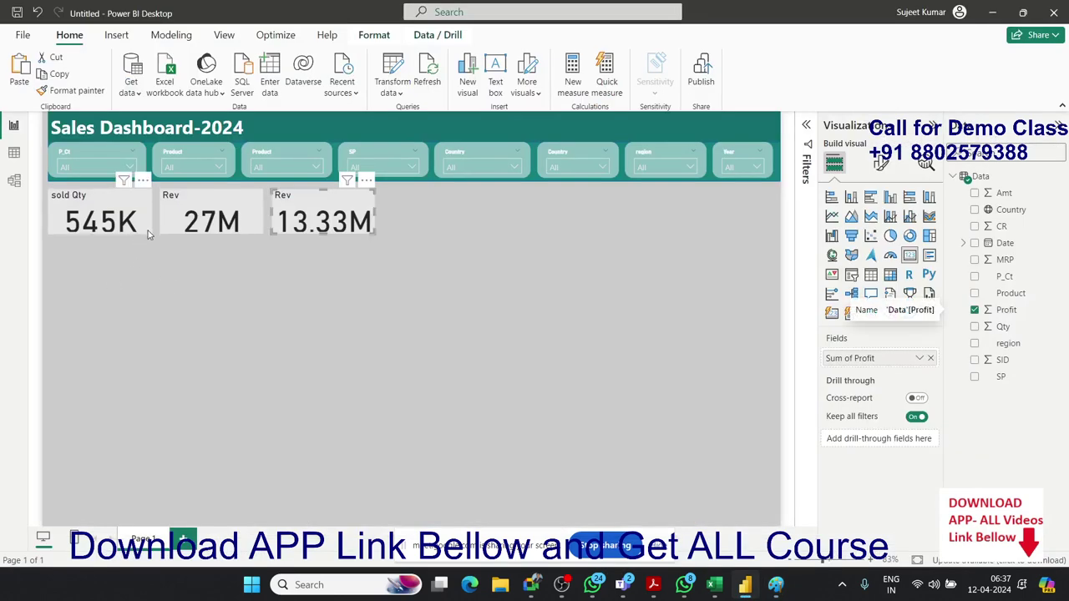
Step: Filter the report to 2023 using the Year slicer dropdown
click(148, 232)
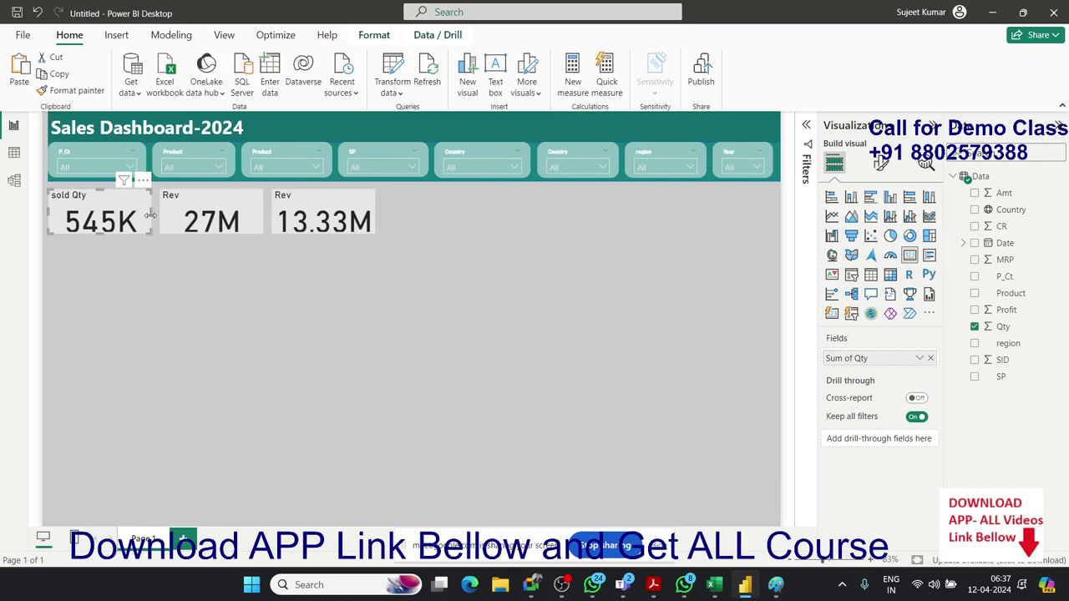
click(427, 317)
click(756, 167)
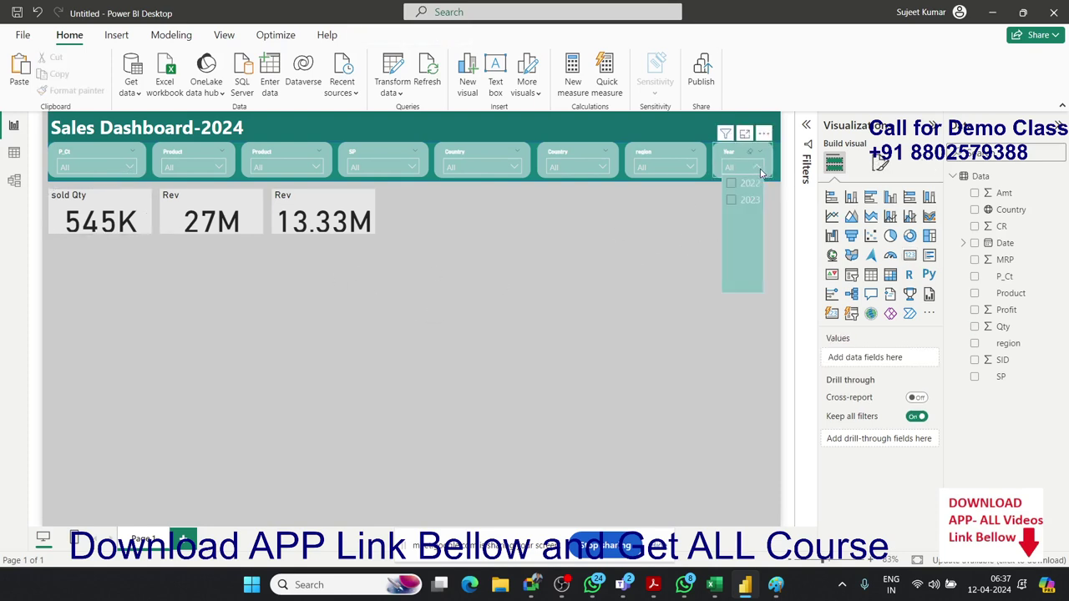
click(732, 206)
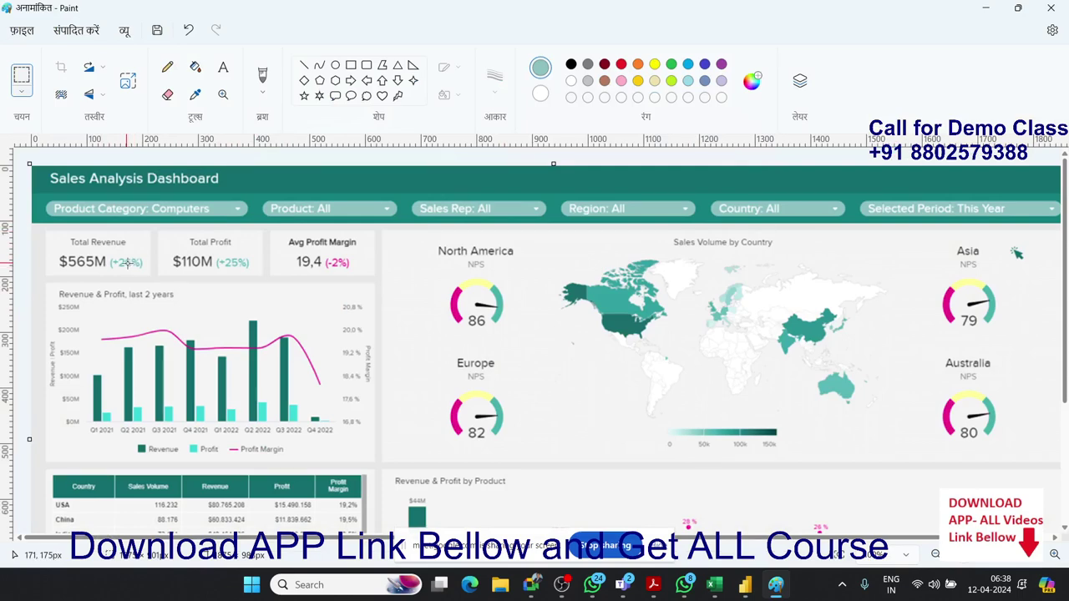
key(alt+Tab)
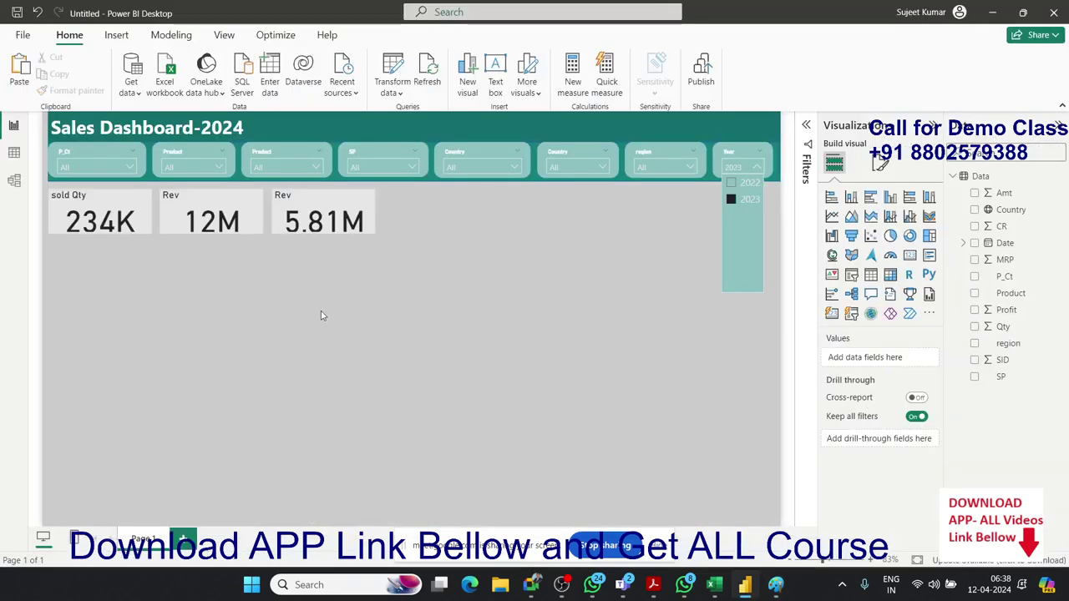
click(631, 287)
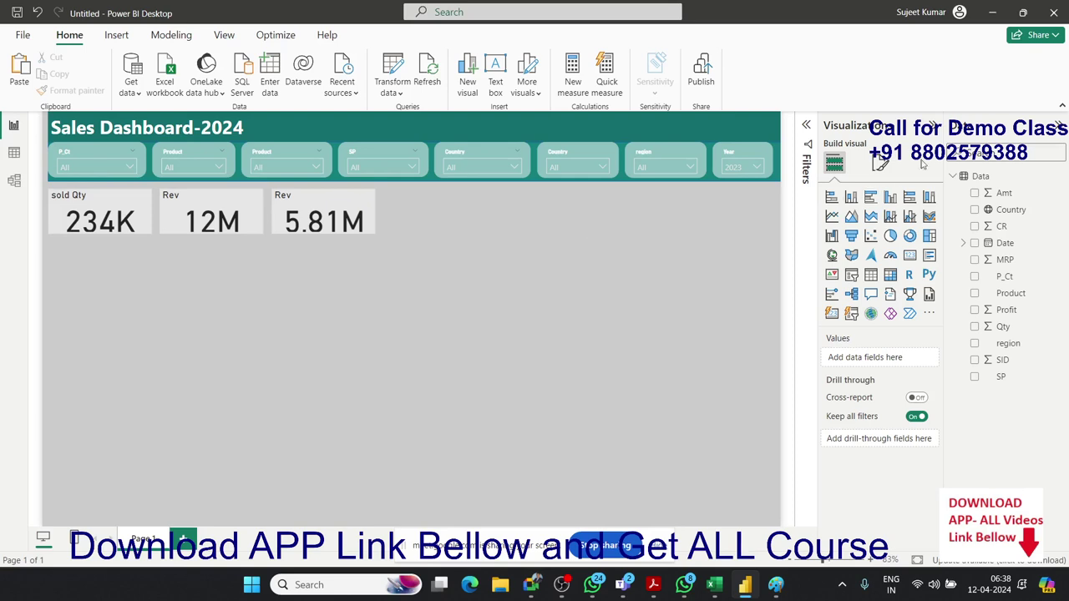
Step: Try 2022 in the Year slicer, then clear it back to All
mouse_move(743, 162)
click(758, 169)
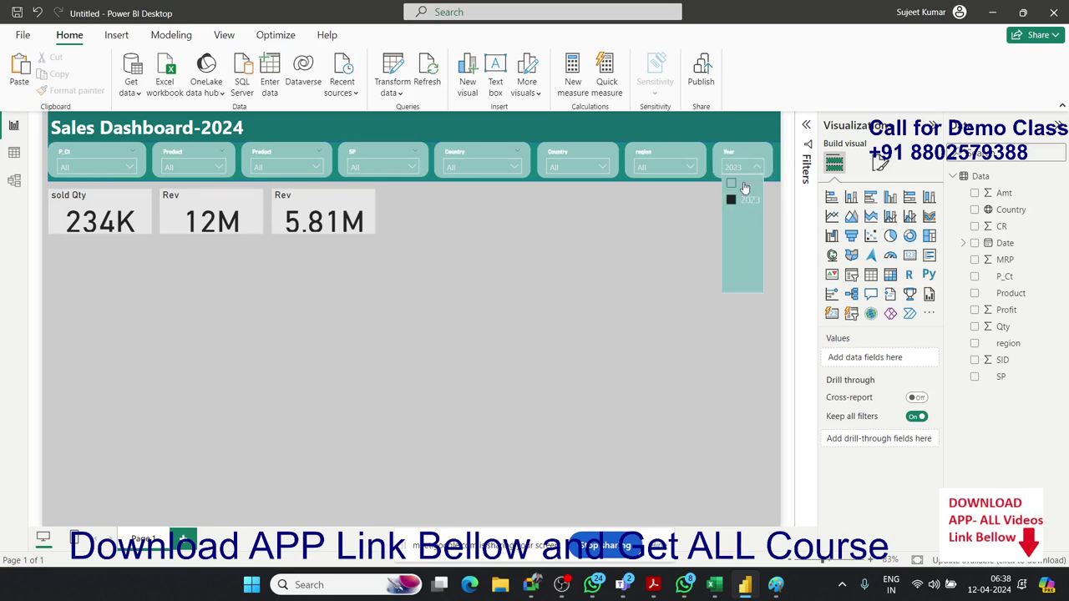
click(731, 184)
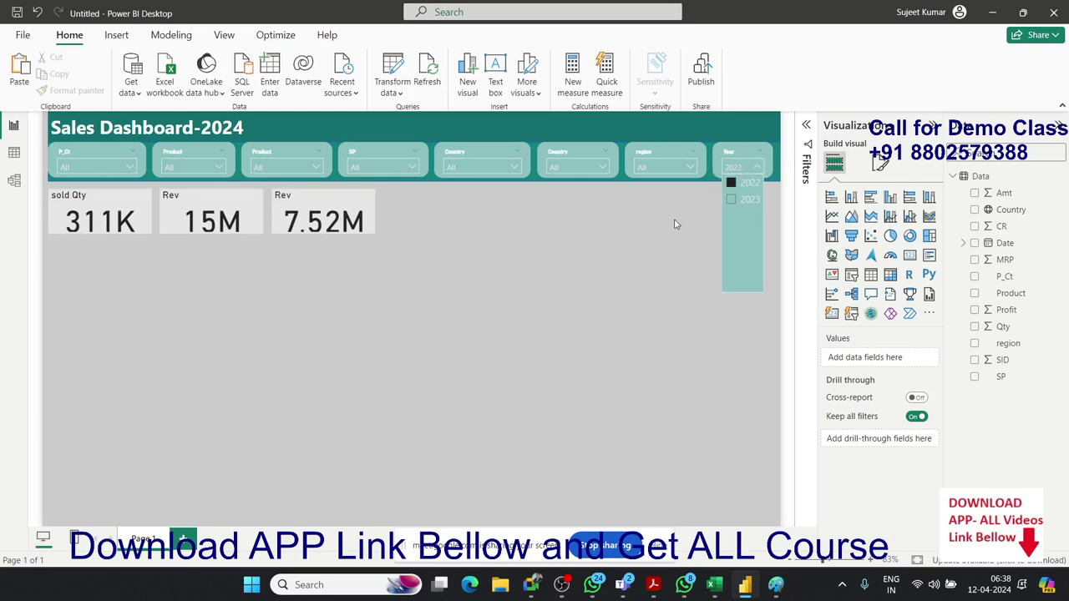
click(752, 172)
click(732, 183)
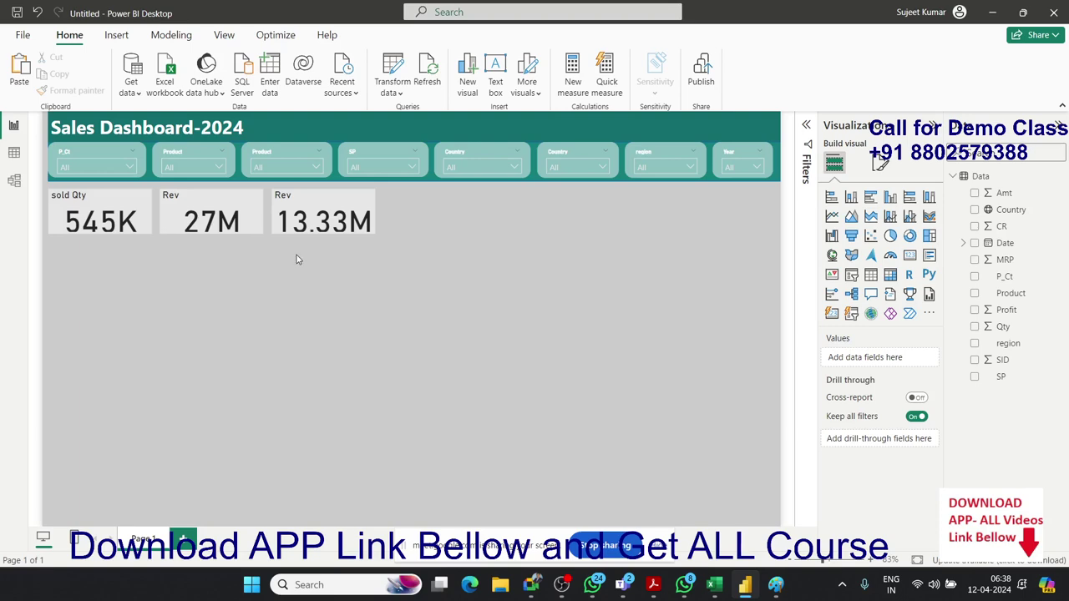
key(alt+Tab)
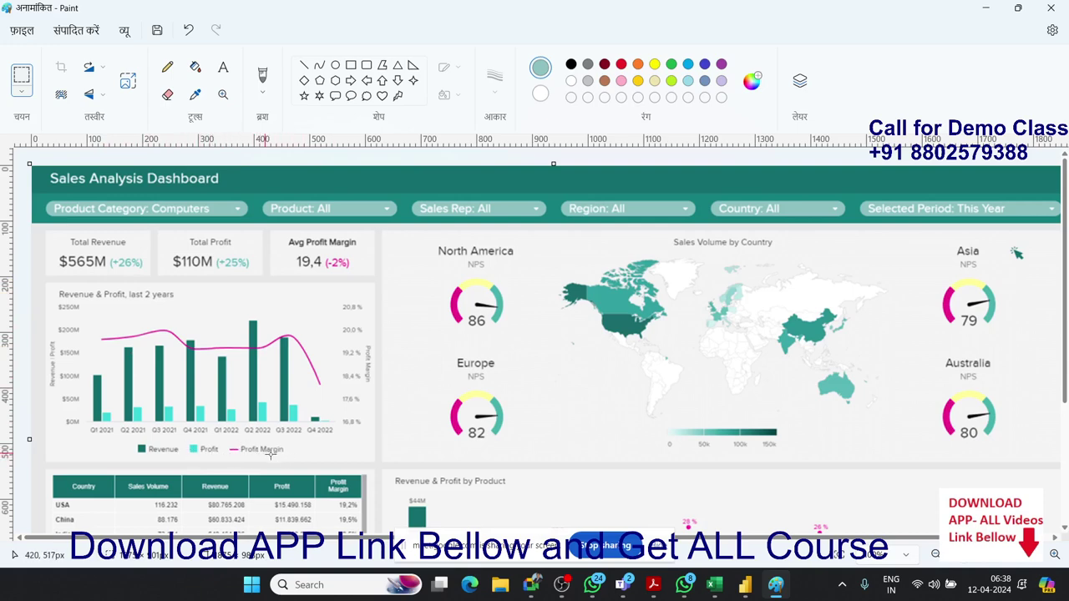
Step: Scroll through the reference dashboard image in Paint to study its layout
key(alt+Tab)
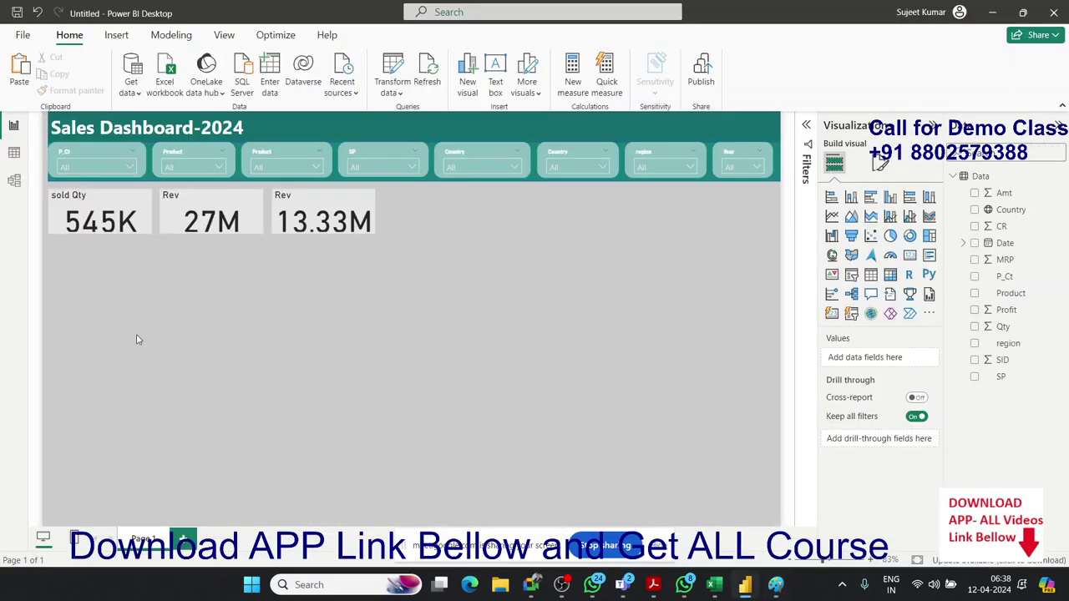
key(alt+Tab)
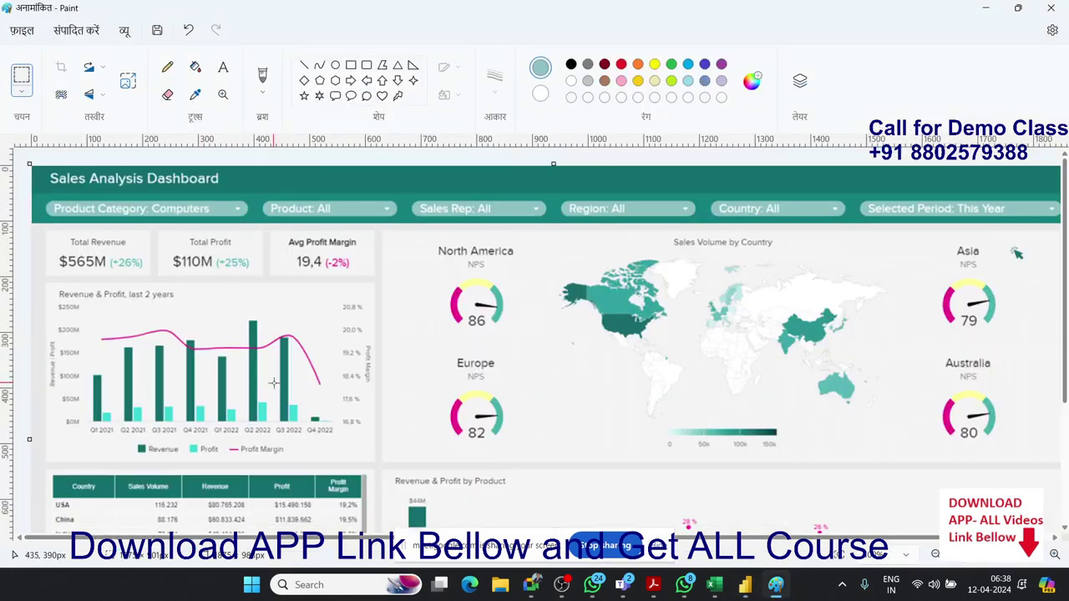
scroll(271, 386, down, 3)
scroll(270, 386, up, 3)
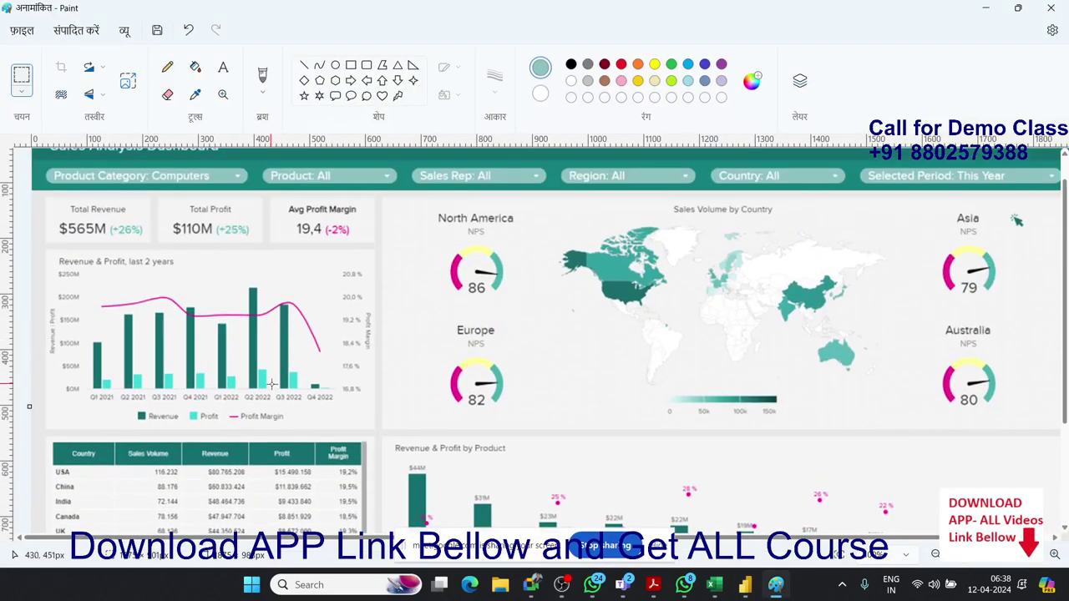
scroll(271, 384, down, 4)
scroll(270, 385, down, 3)
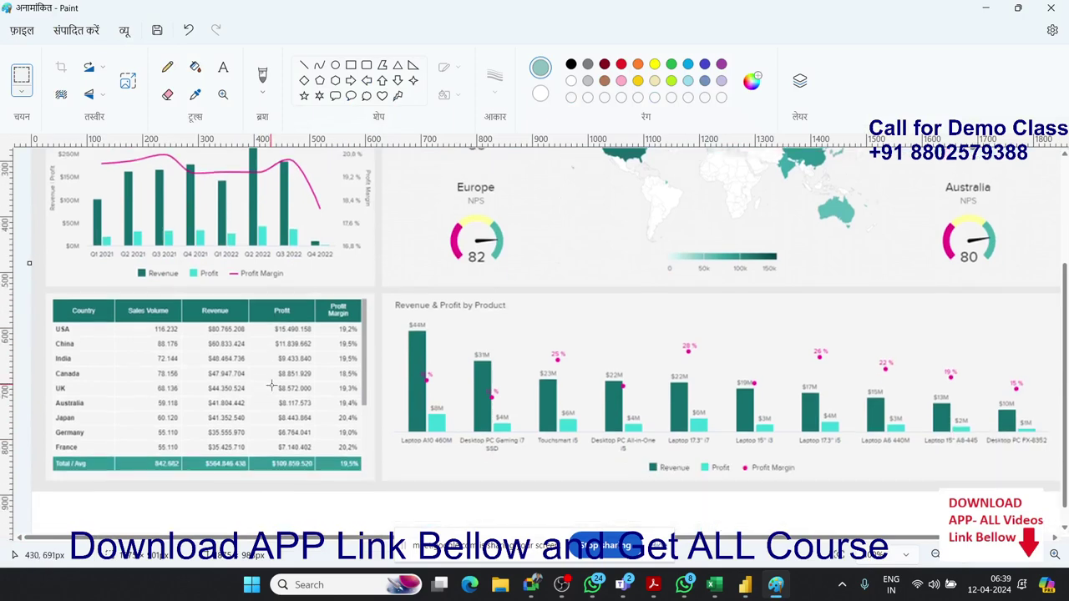
scroll(270, 384, down, 1)
scroll(270, 384, up, 8)
scroll(271, 385, down, 2)
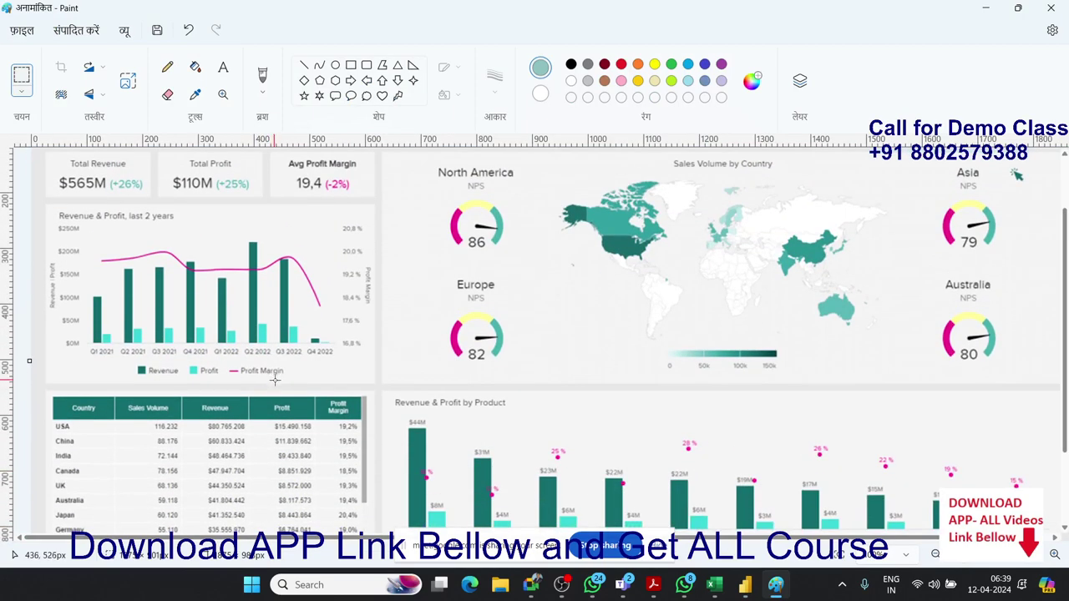
scroll(252, 357, up, 2)
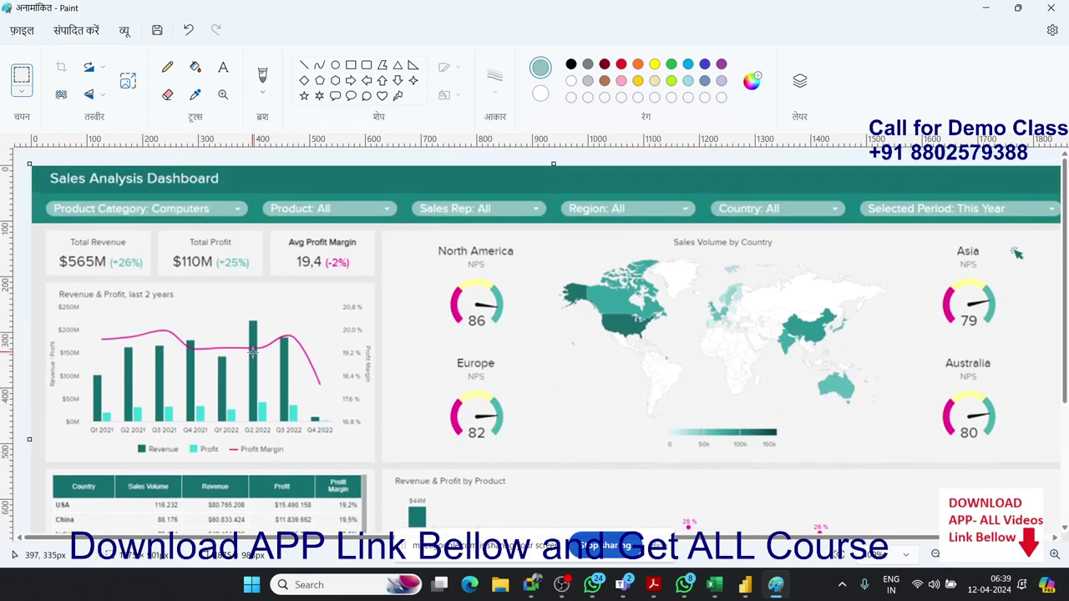
Step: Place an empty clustered column chart below the KPI cards
key(alt+Tab)
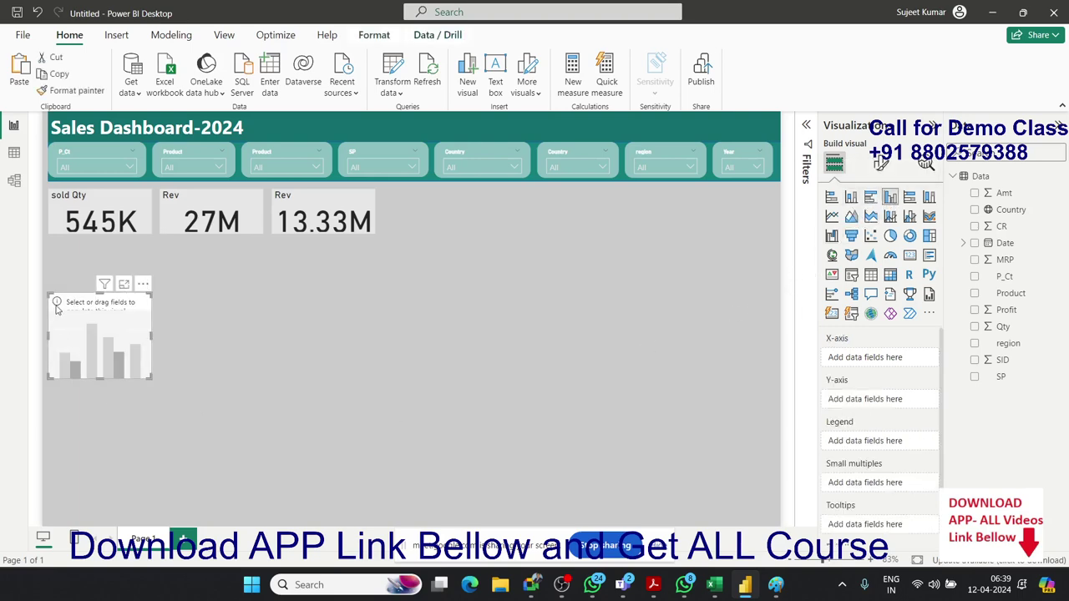
drag(71, 308, 80, 264)
key(alt+Tab)
Step: Move the blank column chart up under the cards and enlarge it to span all three
scroll(1017, 253, down, 5)
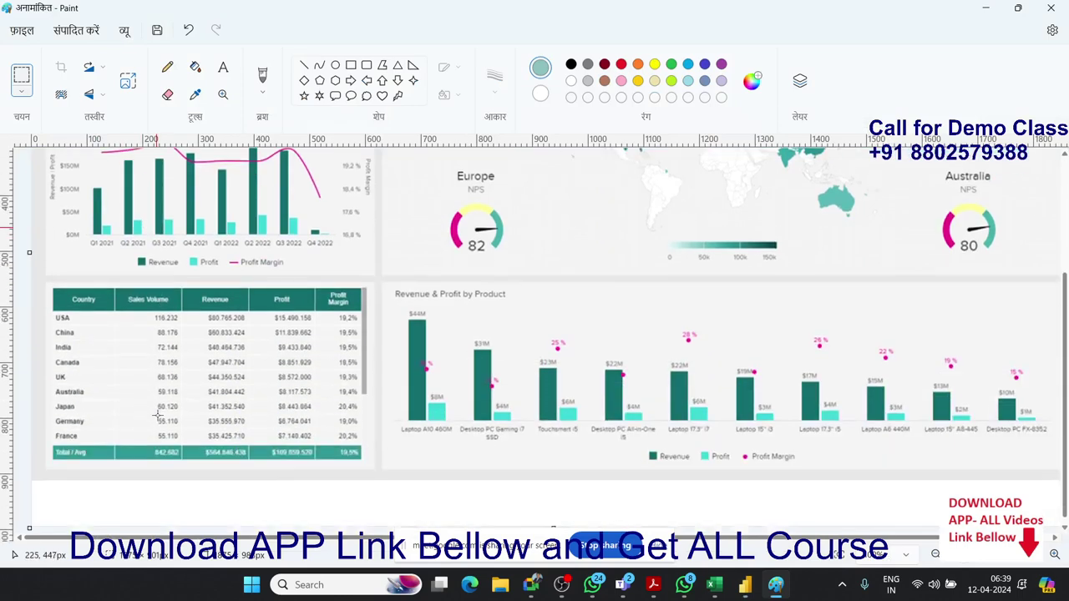
scroll(1016, 253, up, 5)
key(alt+Tab)
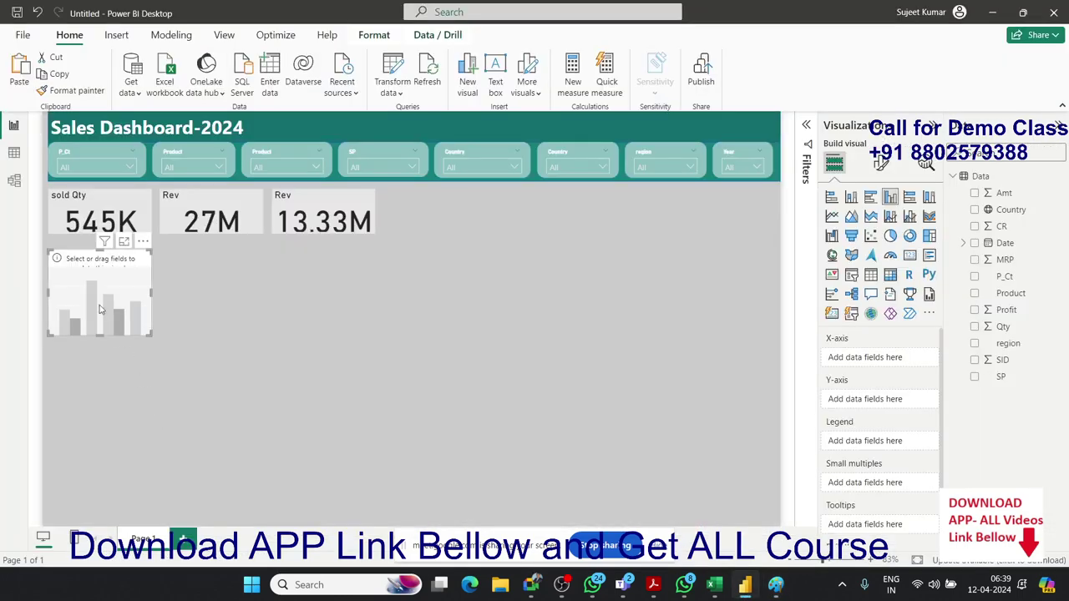
drag(75, 259, 75, 249)
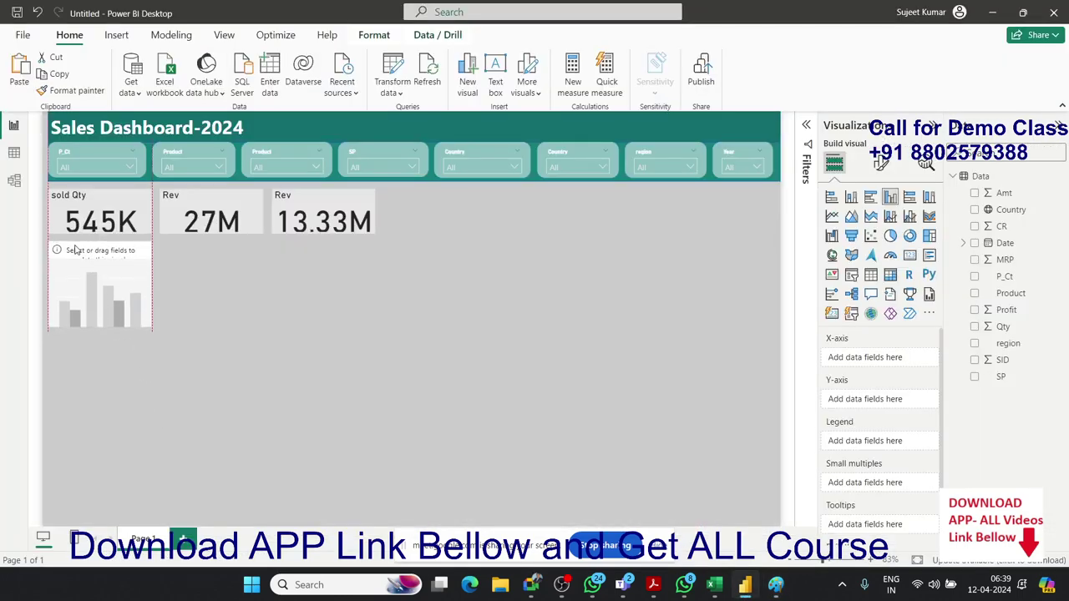
drag(147, 323, 369, 407)
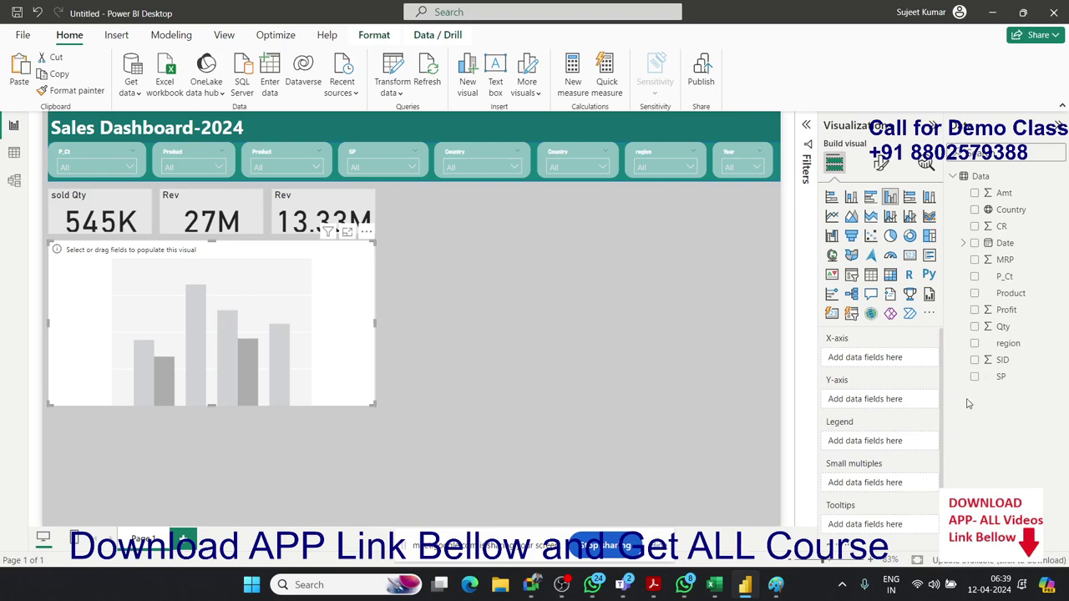
key(alt+Tab)
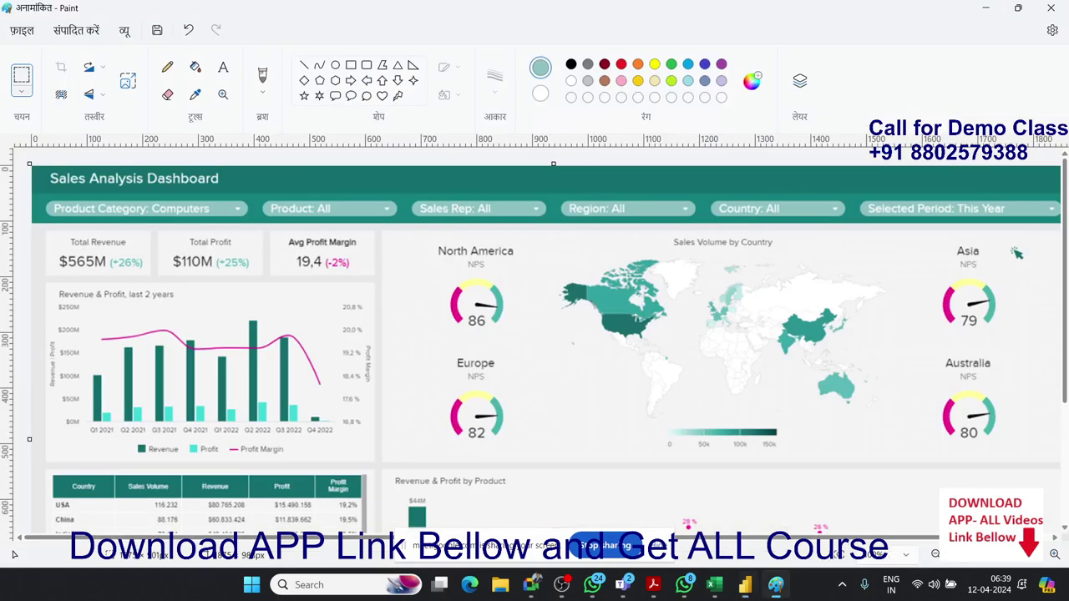
key(alt+Tab)
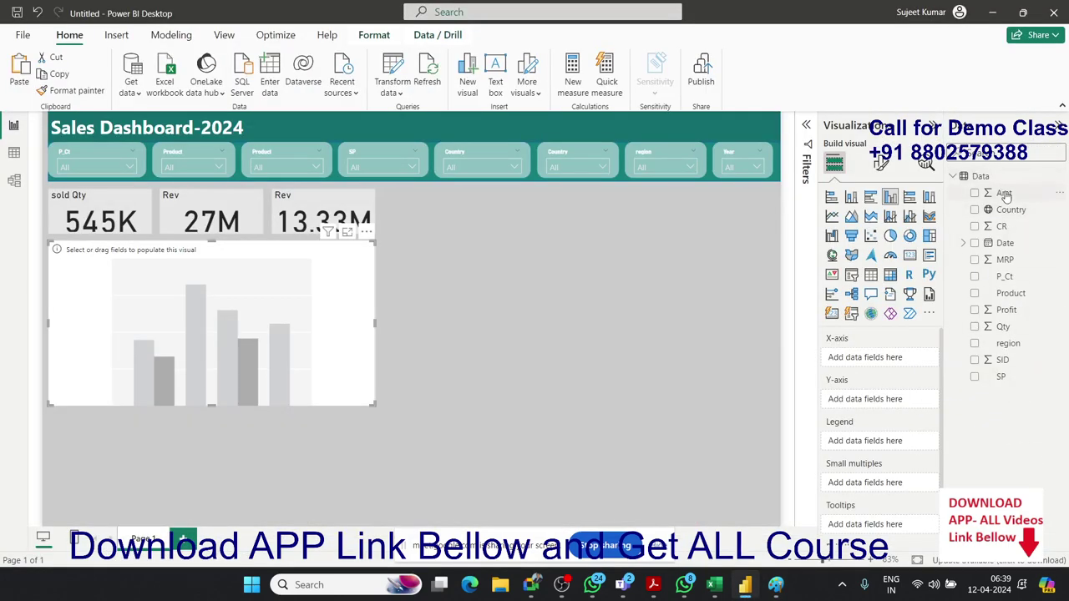
Step: Plot Sum of Qty and Sum of Amt by Date at Year and Quarter level
drag(1006, 244, 887, 365)
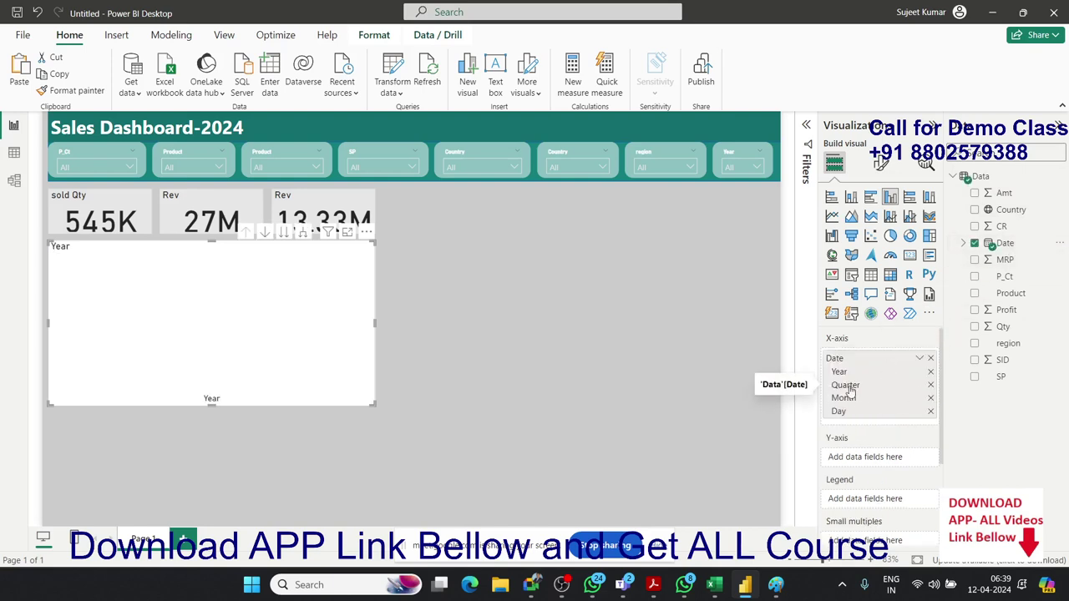
click(931, 398)
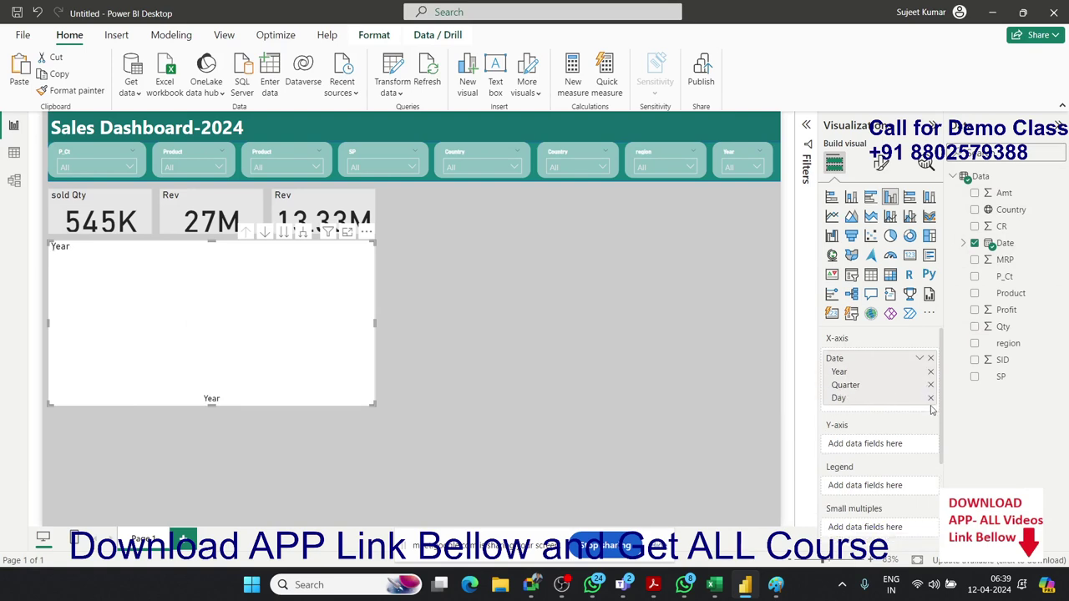
click(930, 398)
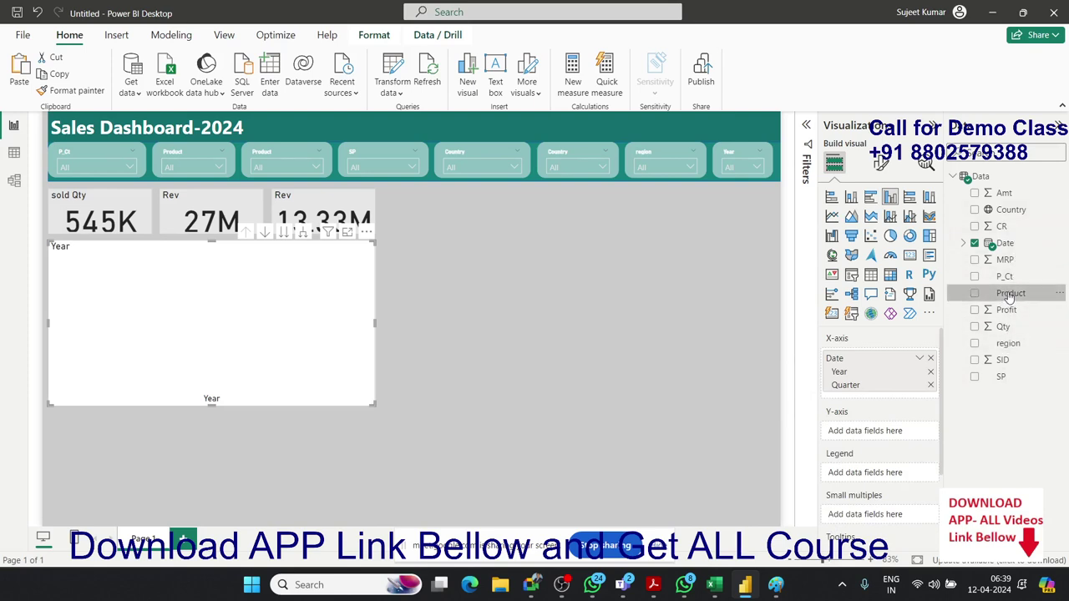
drag(1003, 327, 890, 434)
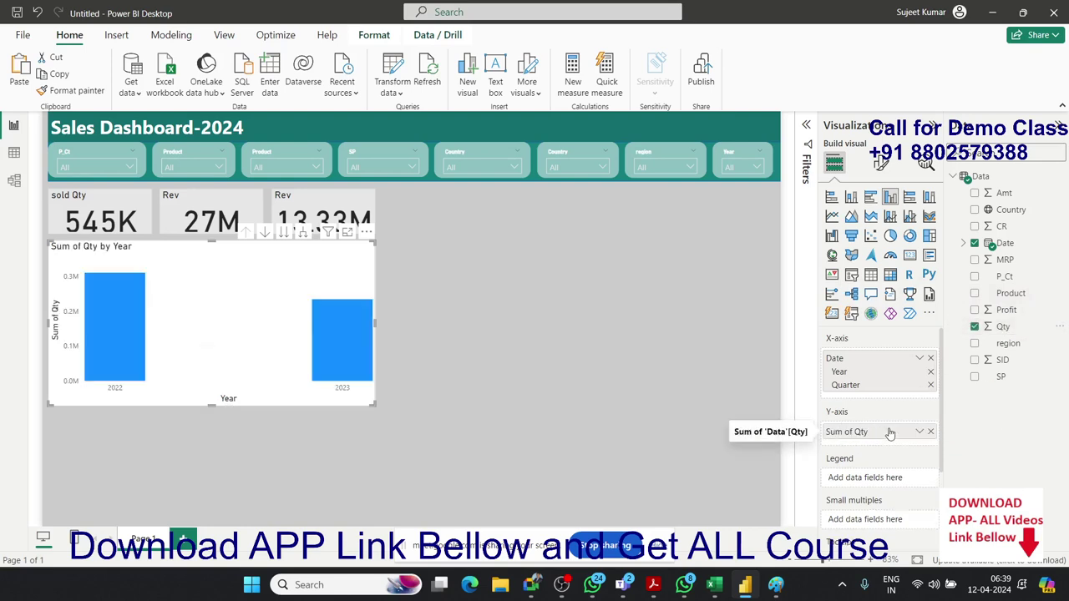
click(302, 238)
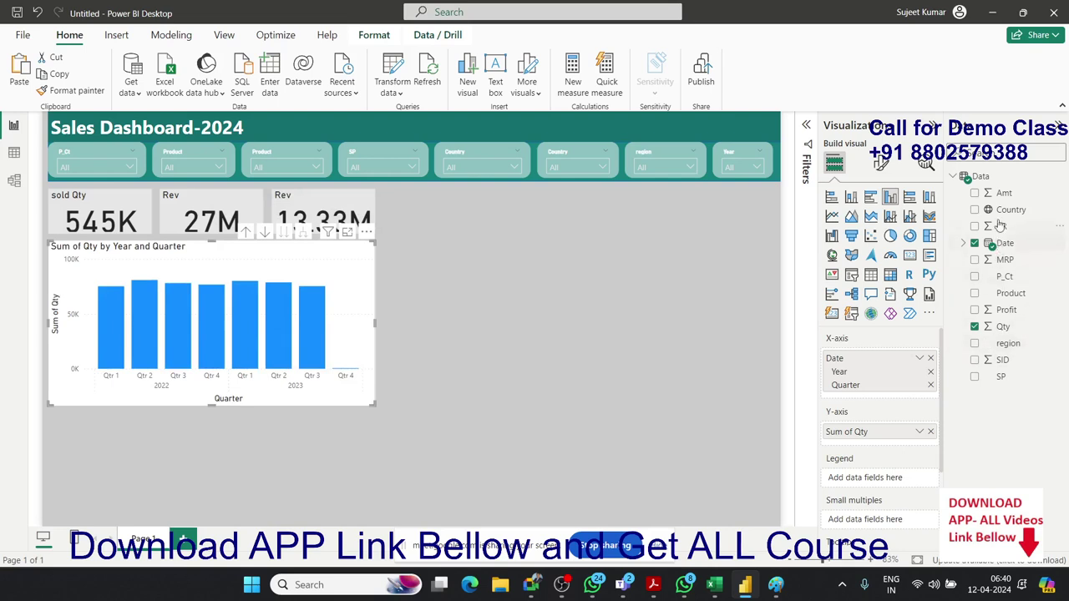
mouse_move(1004, 193)
drag(1004, 193, 895, 450)
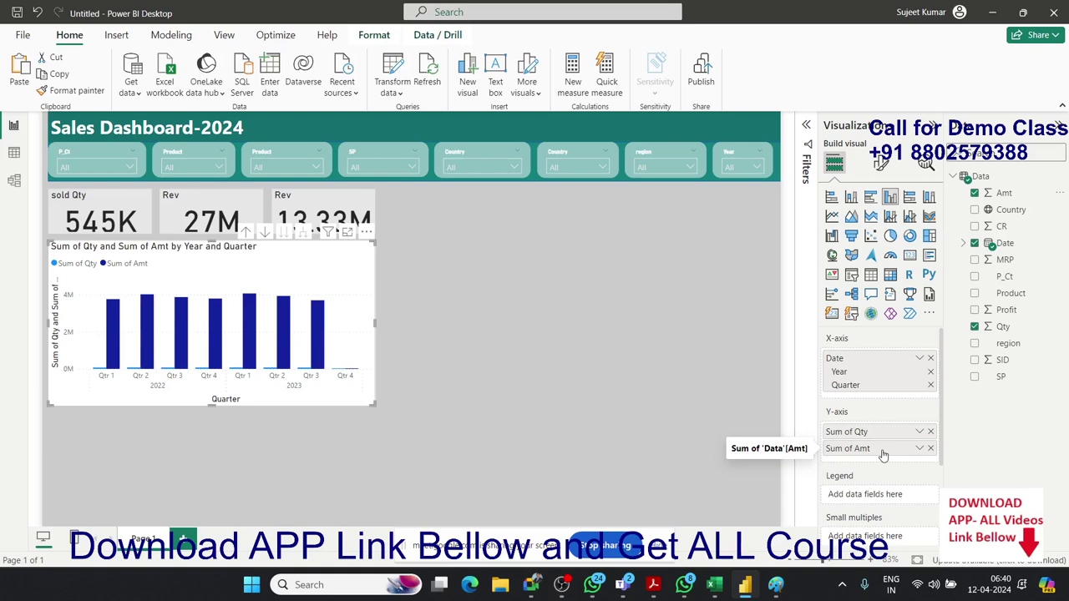
scroll(883, 456, down, 3)
scroll(881, 476, up, 3)
scroll(881, 485, up, 1)
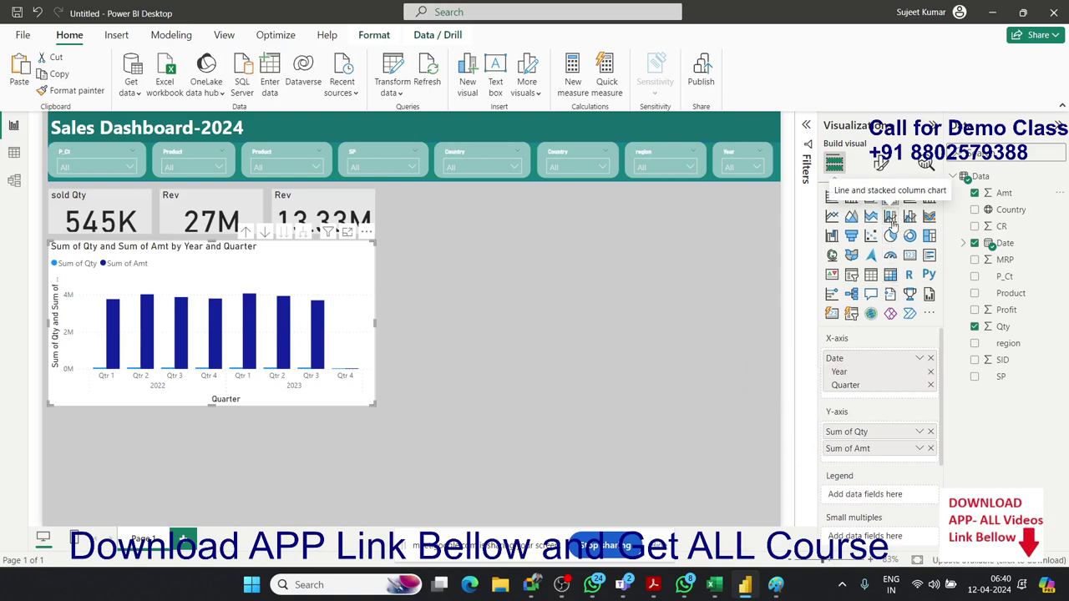
Step: Switch to a line and clustered column chart with CR on the line y-axis
click(891, 218)
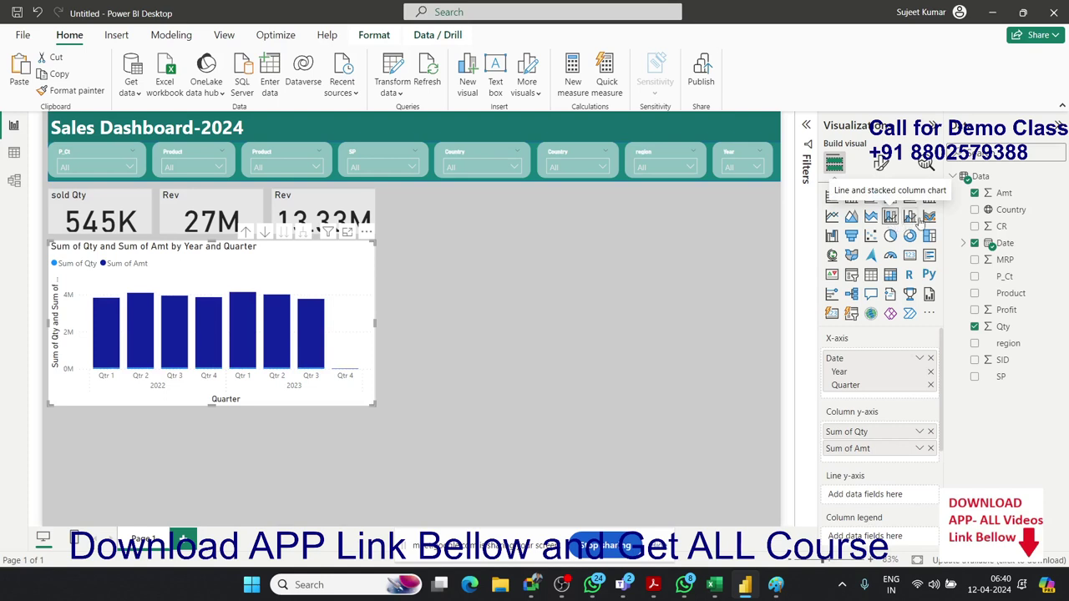
click(910, 217)
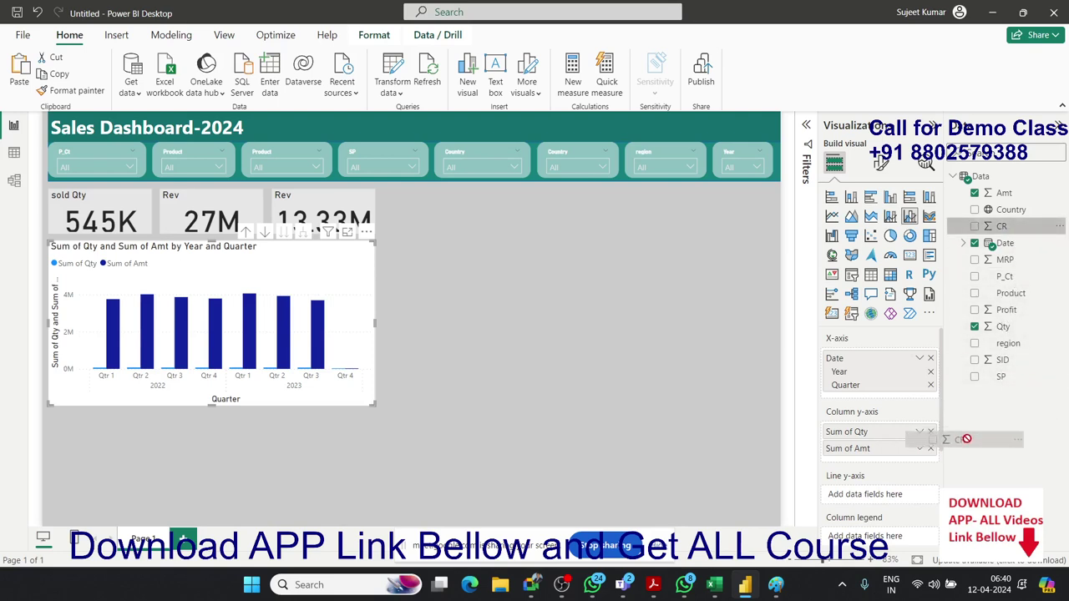
drag(1010, 238, 893, 499)
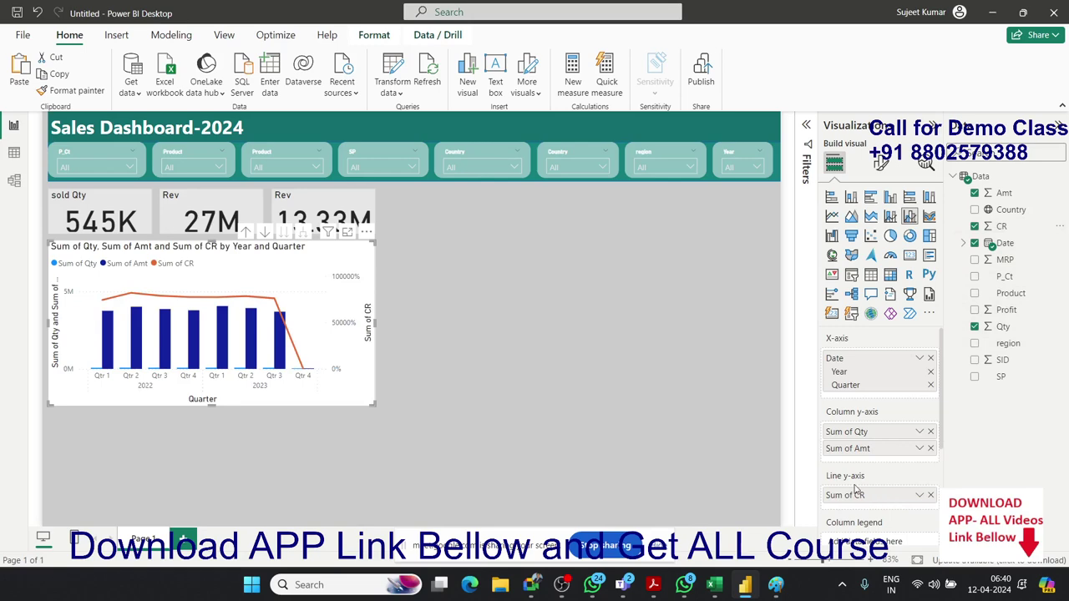
key(alt+Tab)
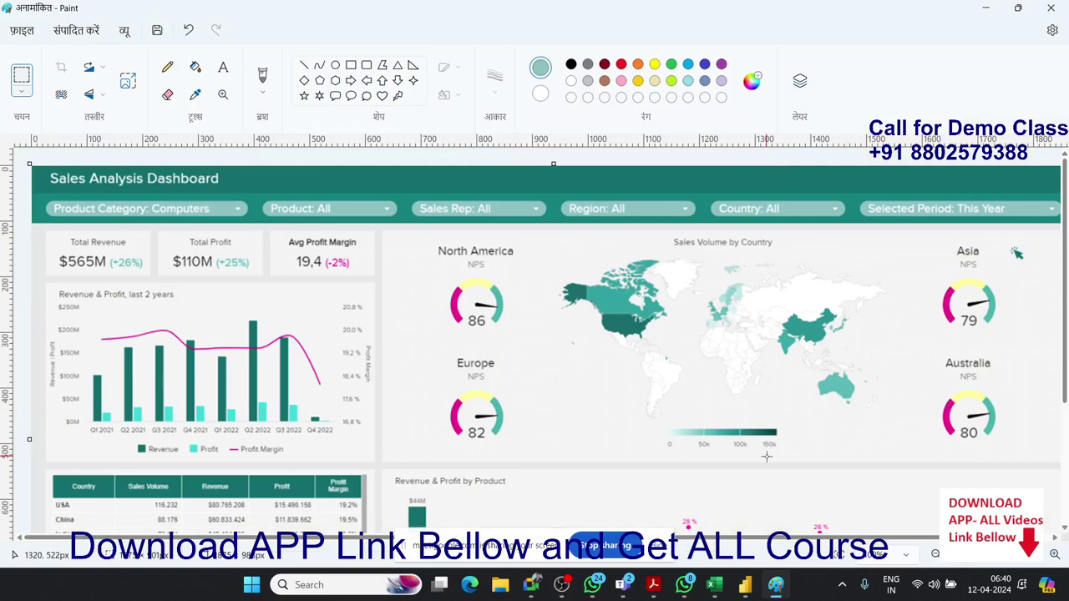
key(alt+Tab)
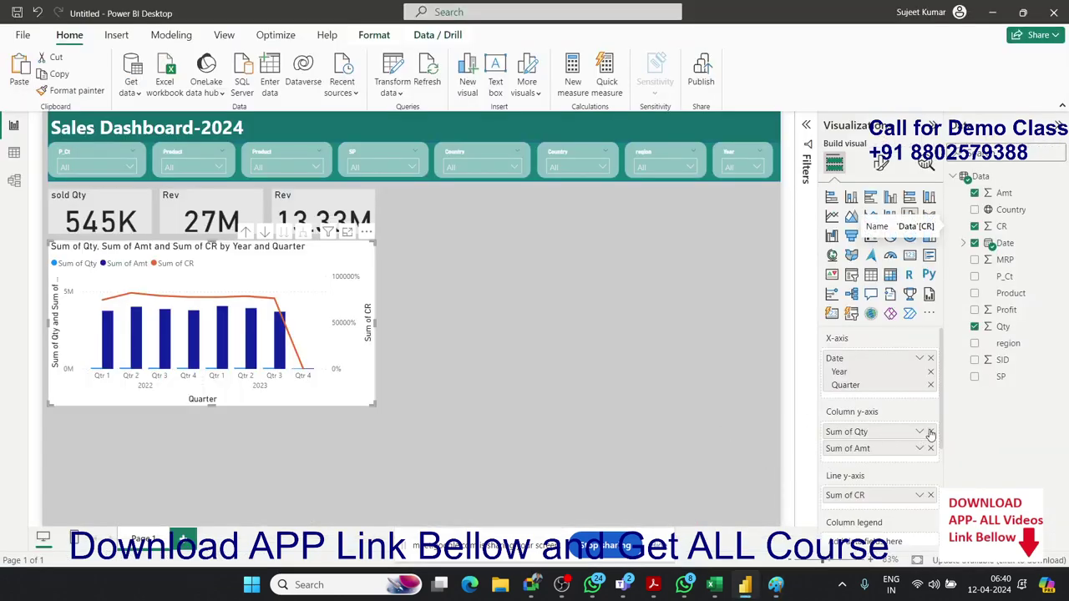
Step: Replace Qty with Profit in the columns and show CR as an Average
click(931, 433)
mouse_move(1003, 326)
mouse_down()
mouse_move(997, 365)
mouse_move(886, 440)
mouse_move(735, 446)
mouse_up()
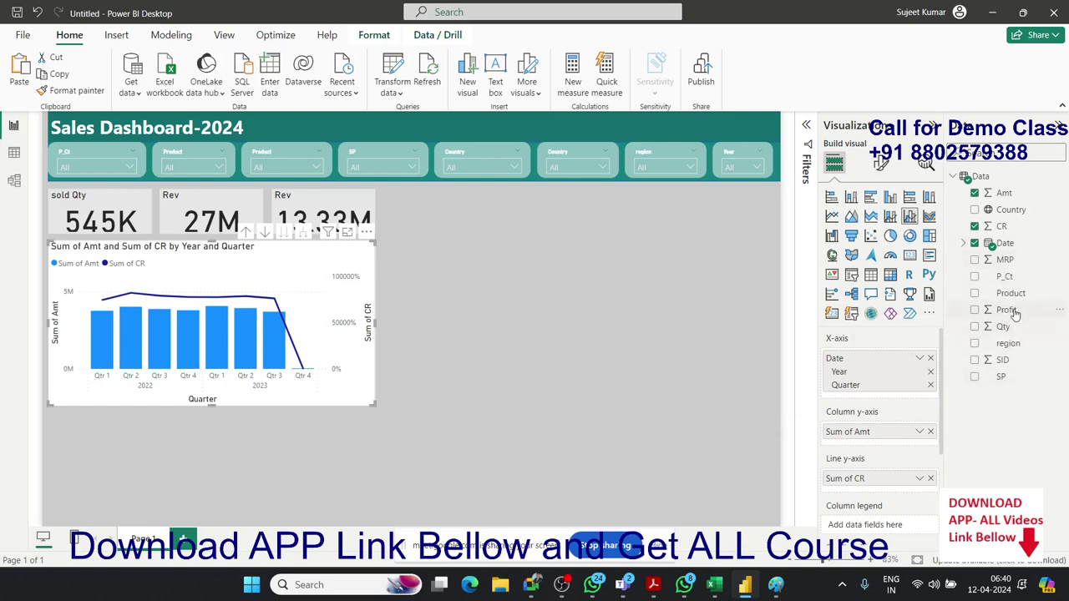
drag(1009, 312, 896, 442)
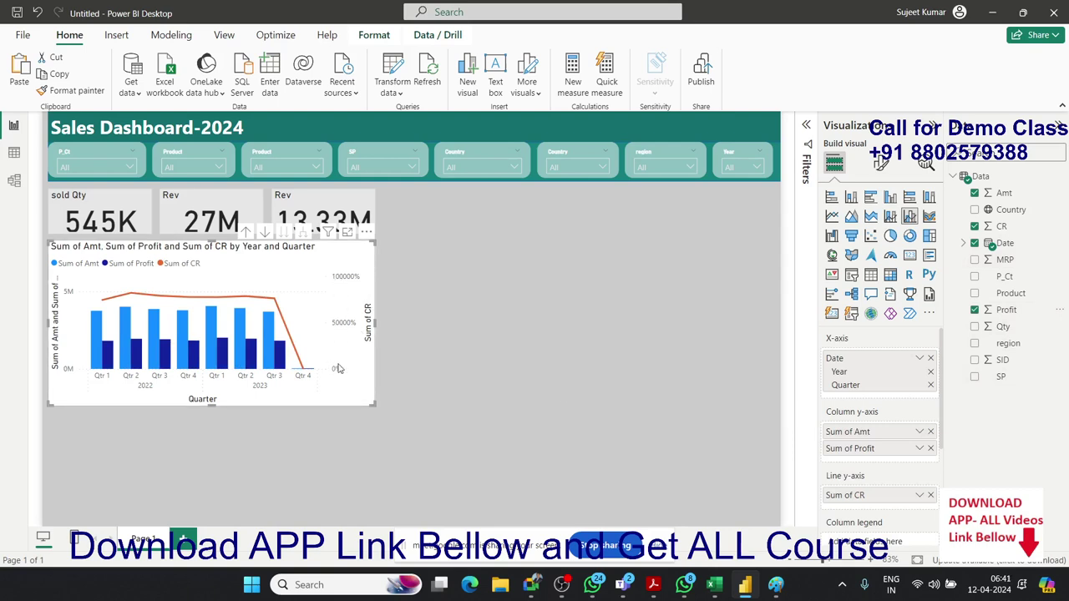
click(918, 496)
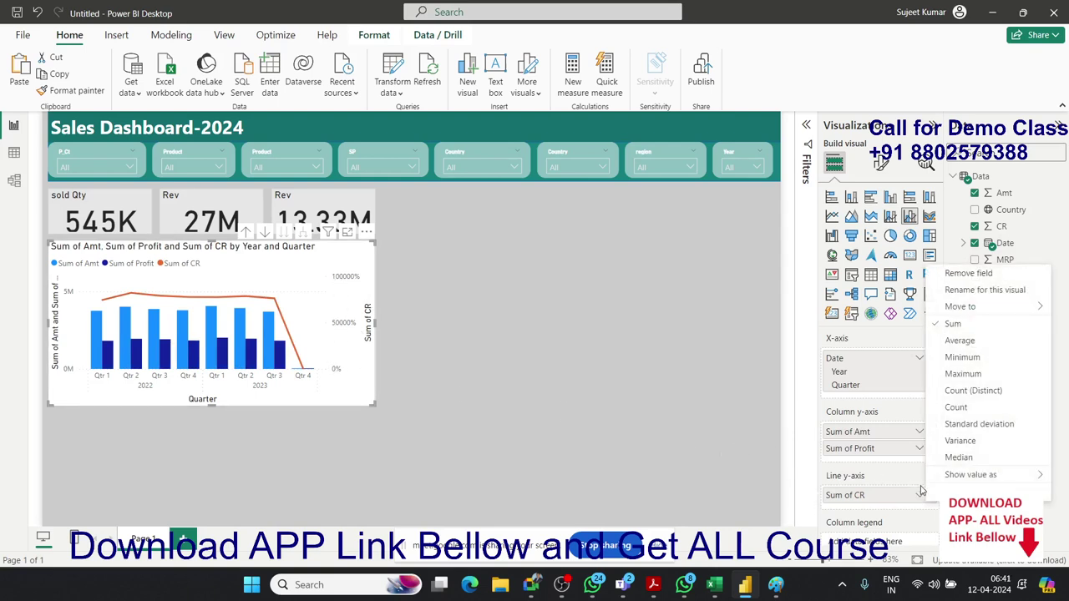
click(958, 341)
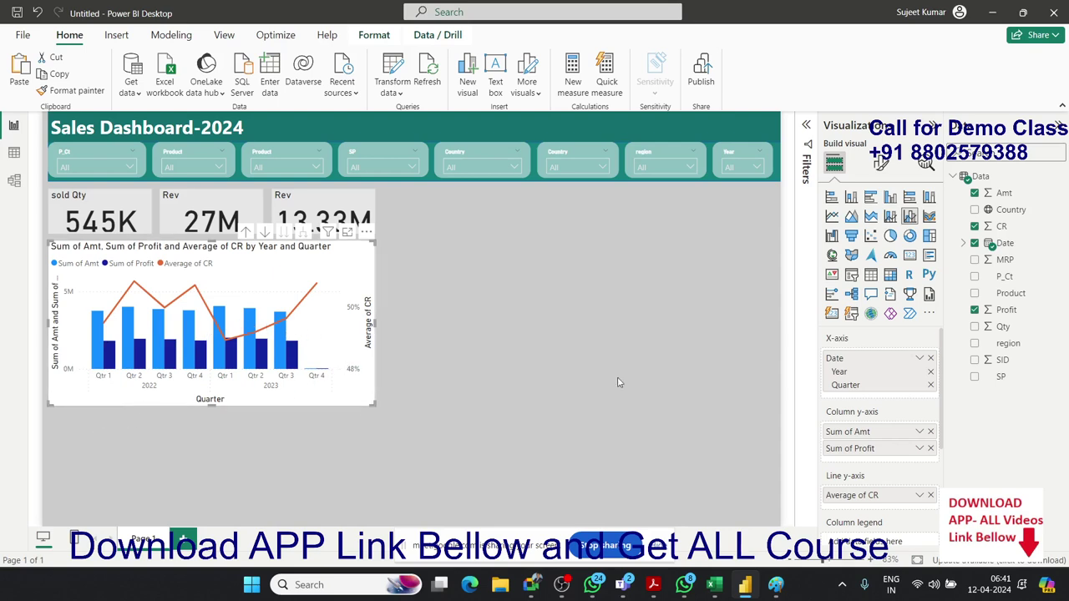
click(881, 164)
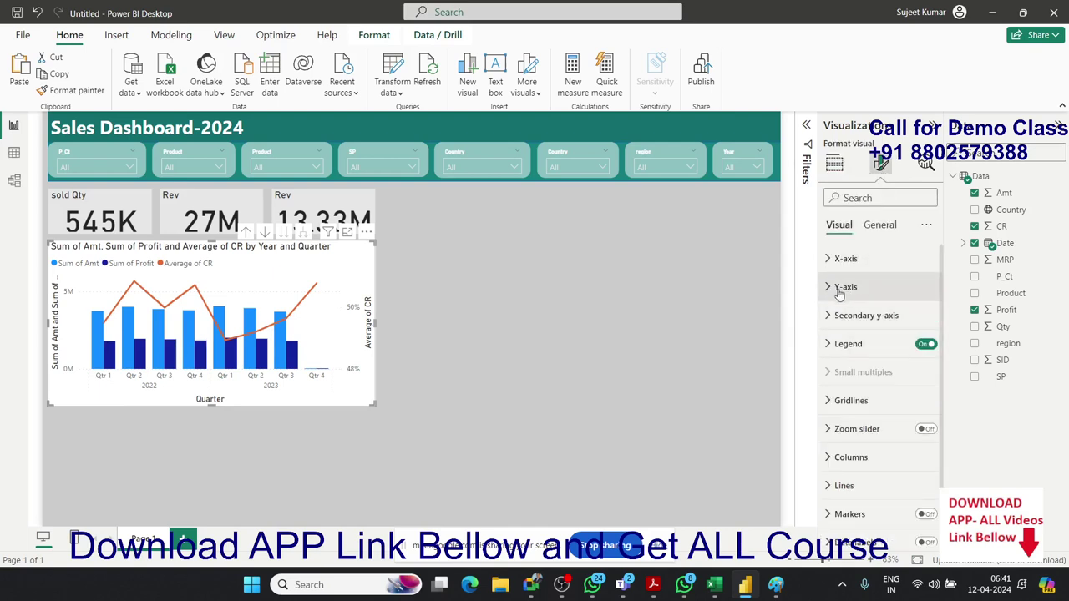
Step: Give the combo chart a light grey, roughly half-transparent background
click(880, 225)
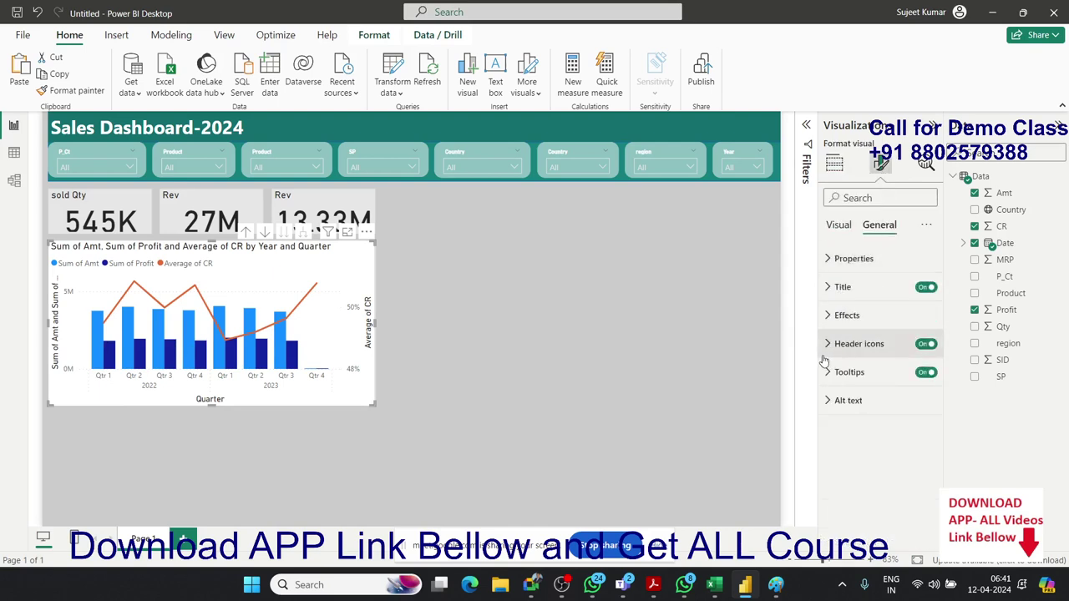
click(829, 315)
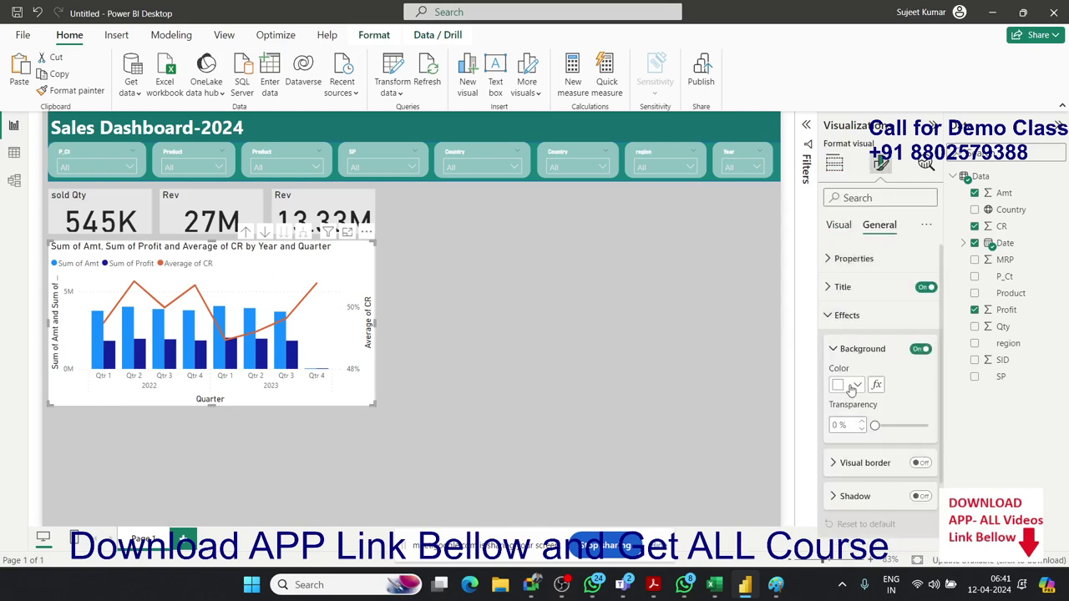
click(851, 387)
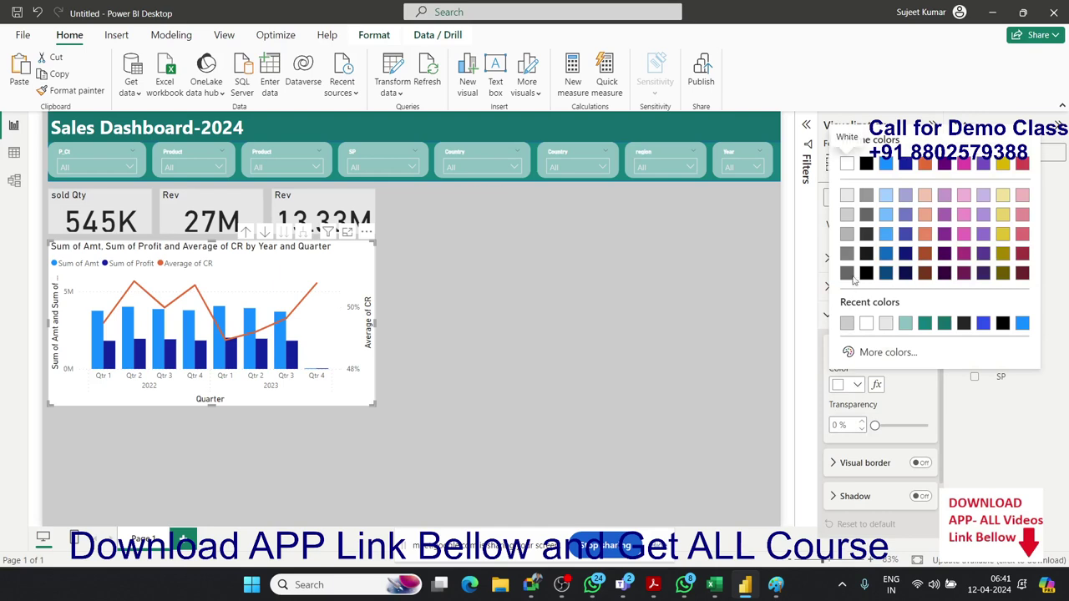
click(847, 195)
drag(874, 425, 893, 426)
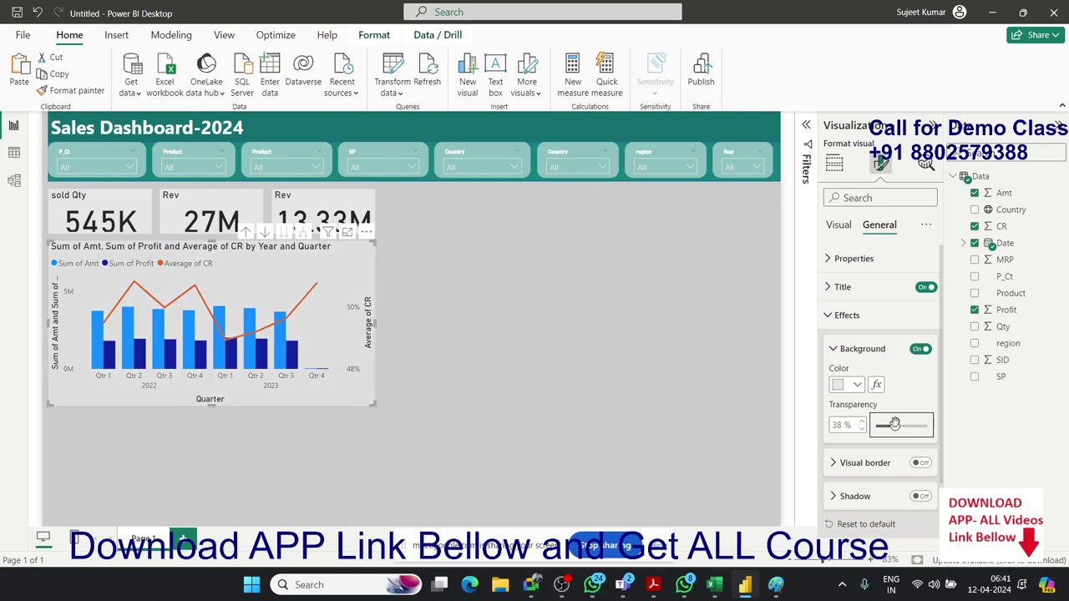
drag(894, 425, 893, 425)
click(506, 361)
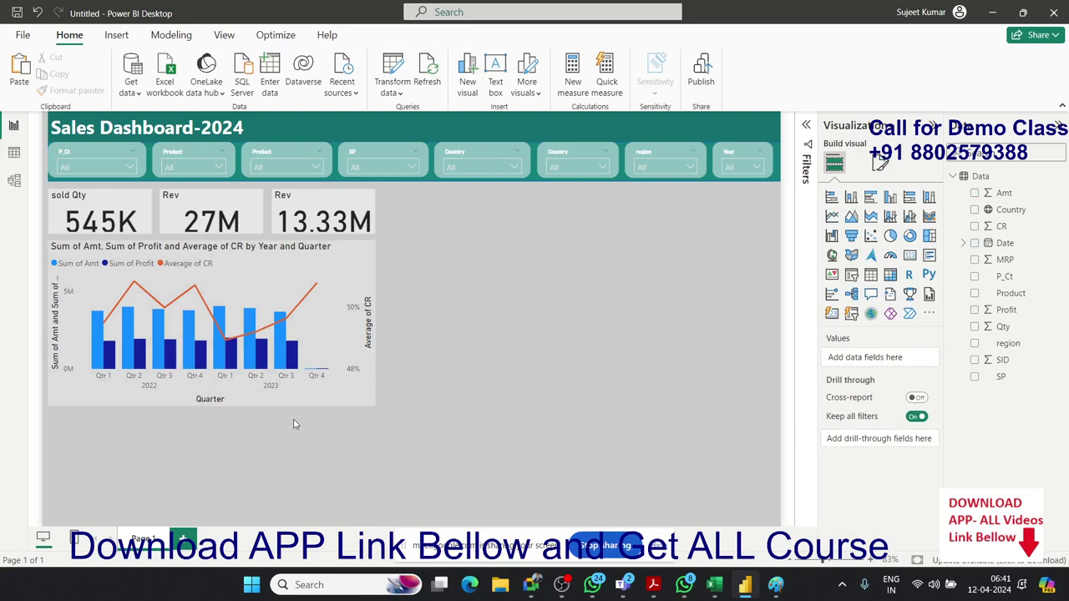
key(alt+Tab)
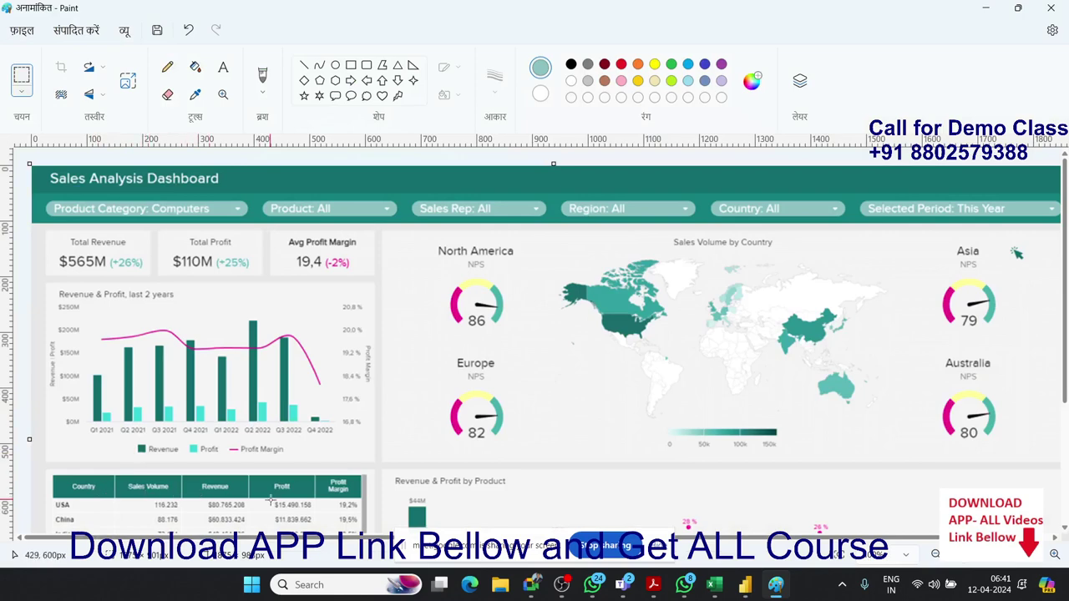
Step: Add a table below the chart listing Country with Sum of Qty and Sum of Amt
key(alt+Tab)
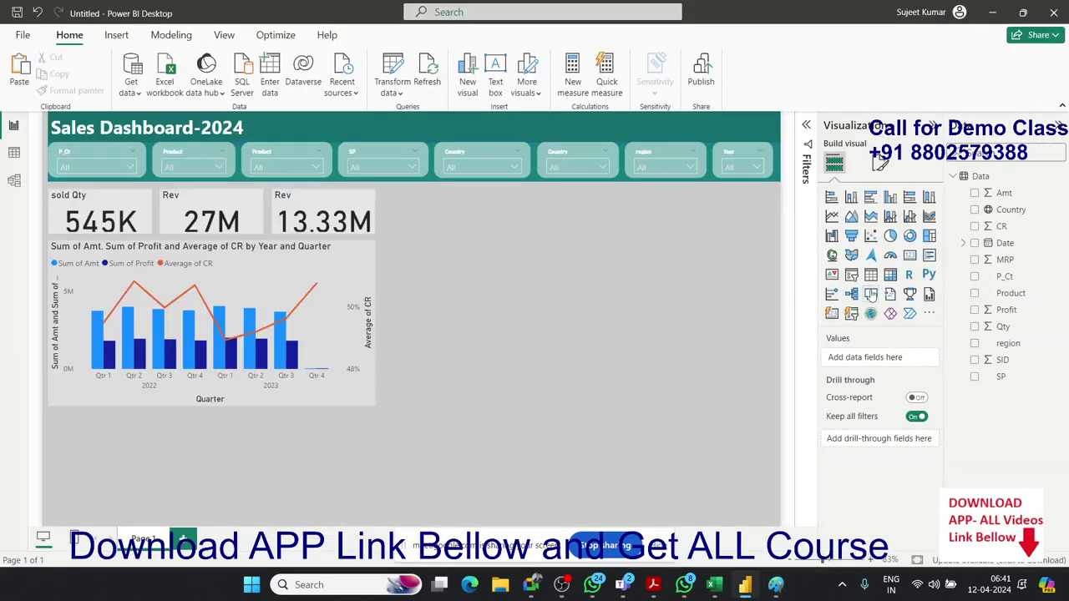
click(870, 274)
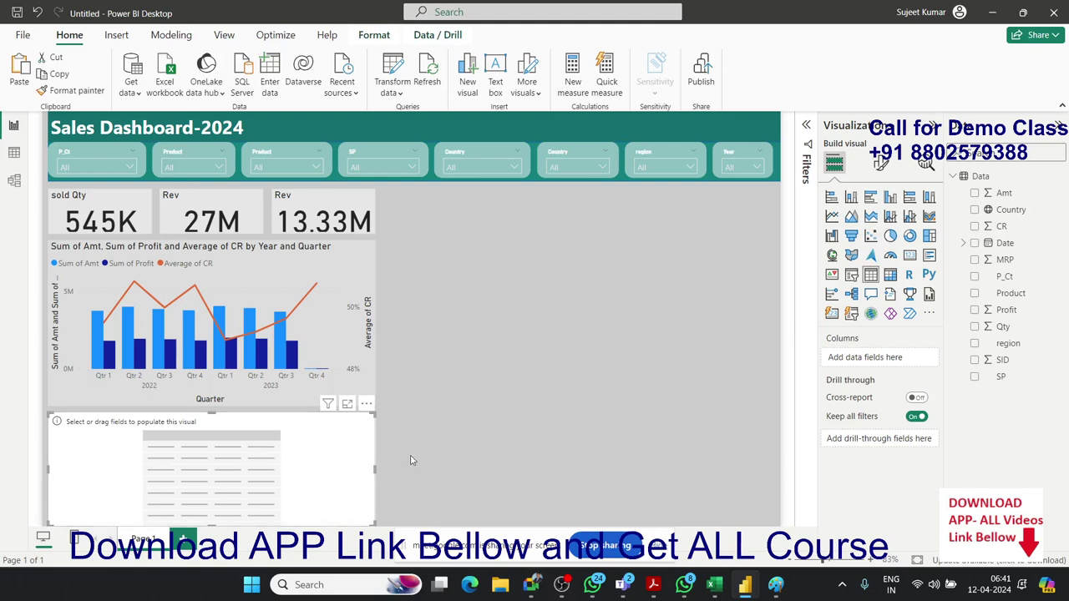
mouse_move(1011, 210)
drag(1011, 210, 281, 477)
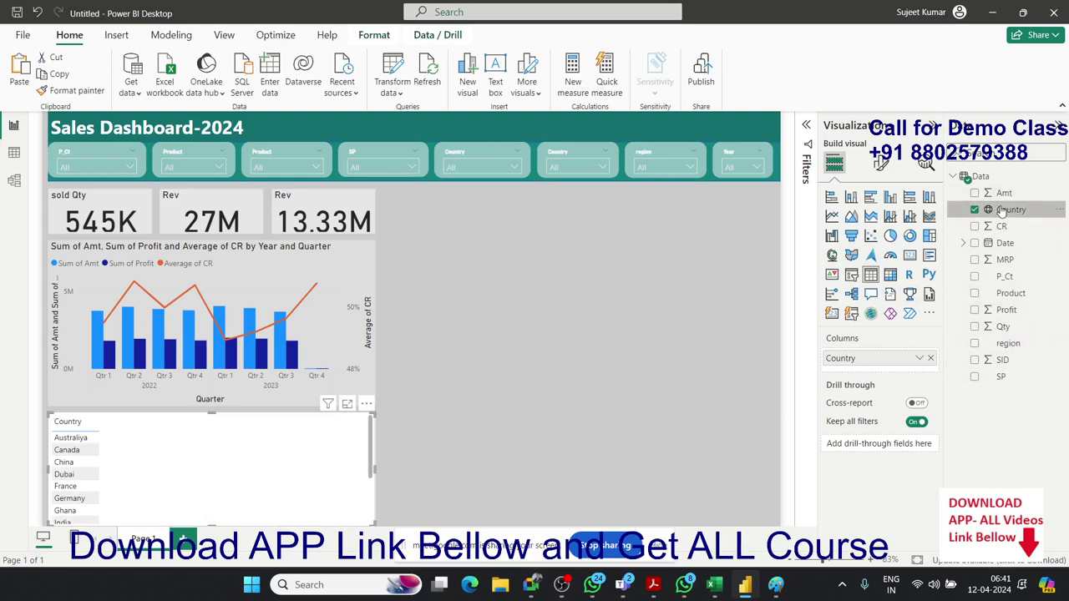
key(alt+Tab)
key(alt+Tab)
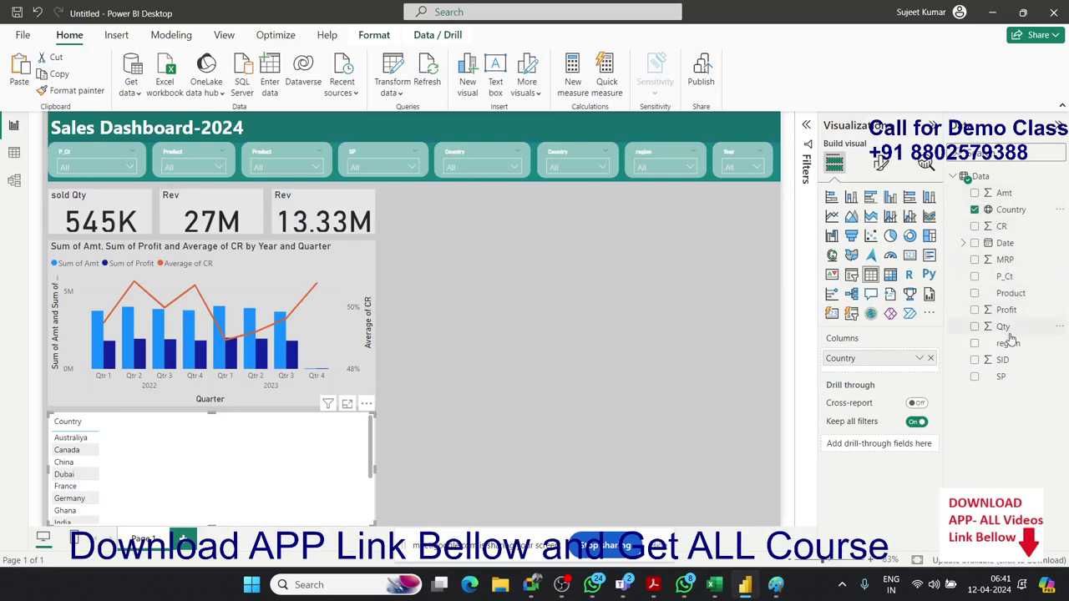
drag(1003, 327, 334, 455)
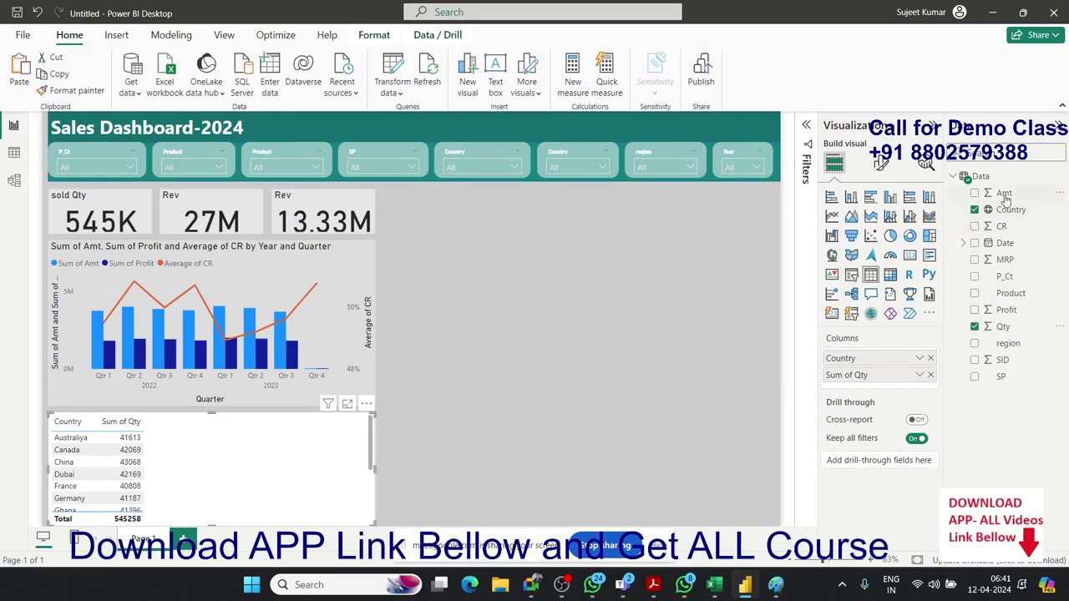
drag(1004, 193, 292, 485)
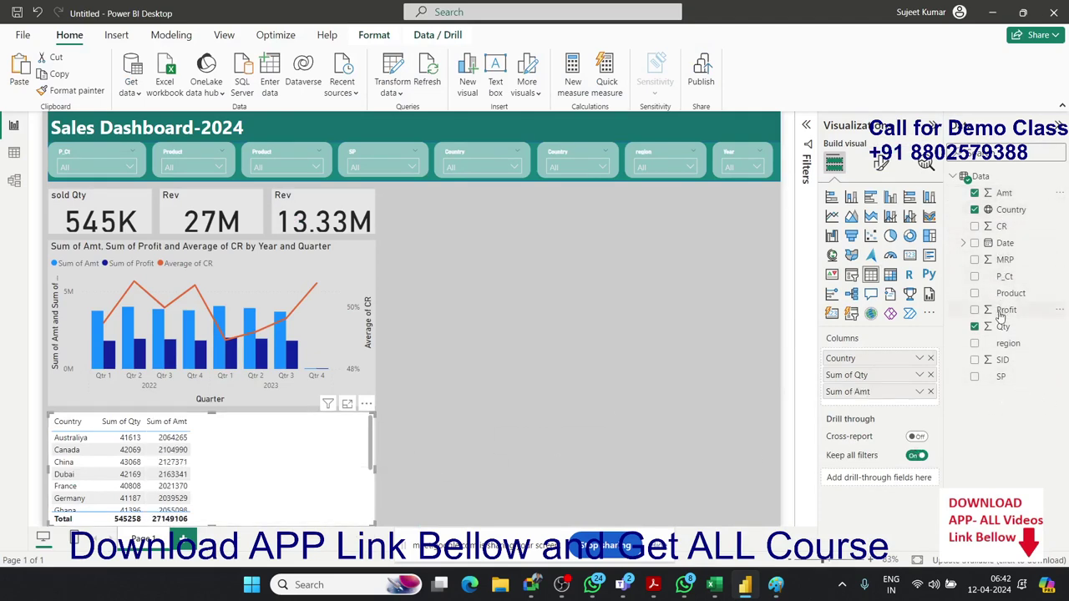
Step: Add Profit and CR columns to the table, with CR shown as Average
drag(1002, 314, 304, 492)
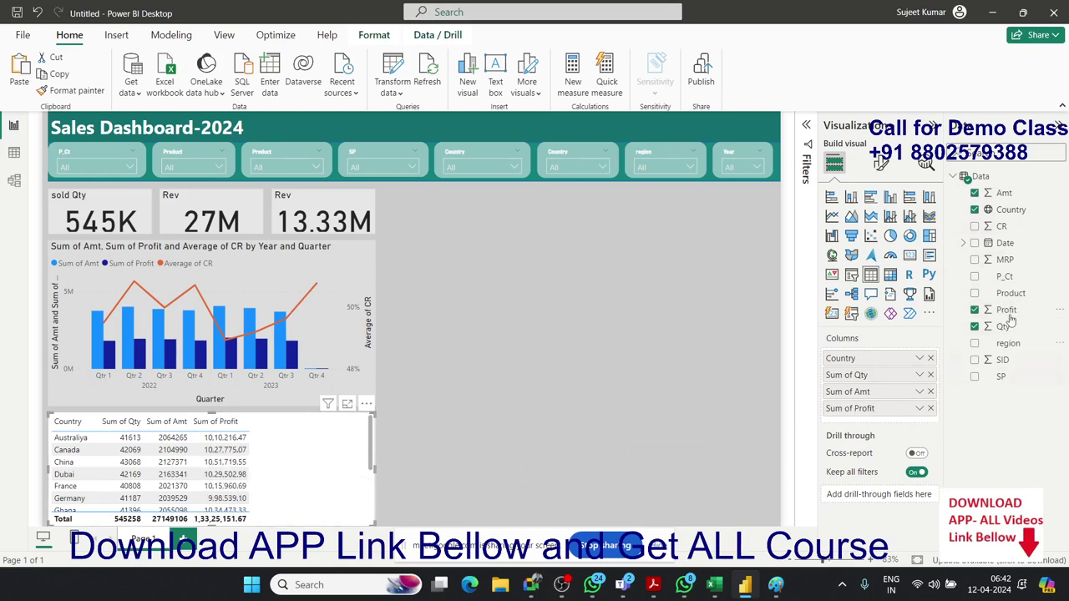
drag(1003, 226, 324, 494)
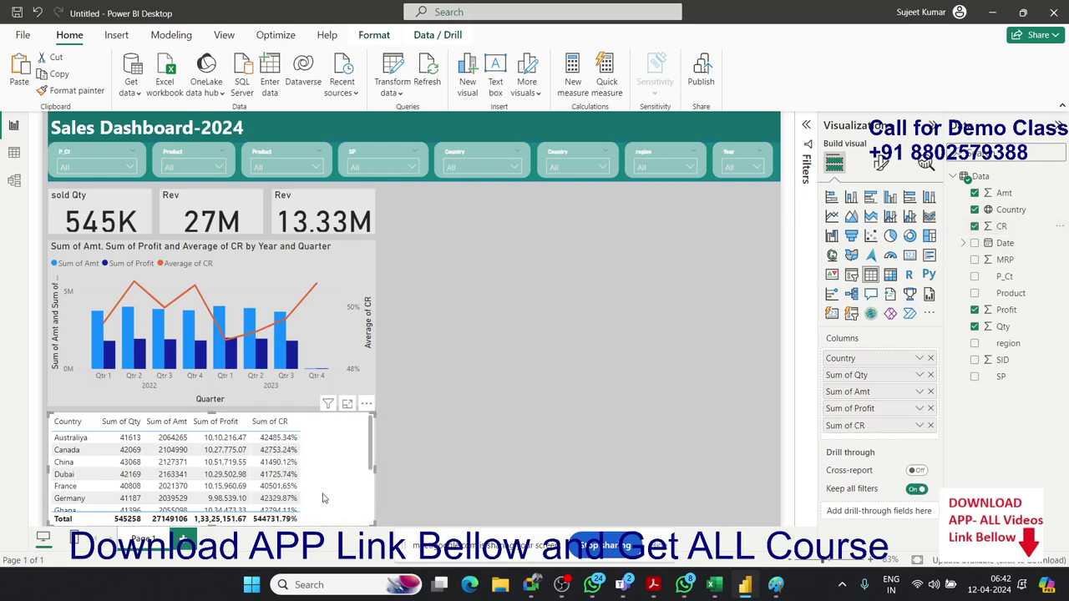
click(919, 426)
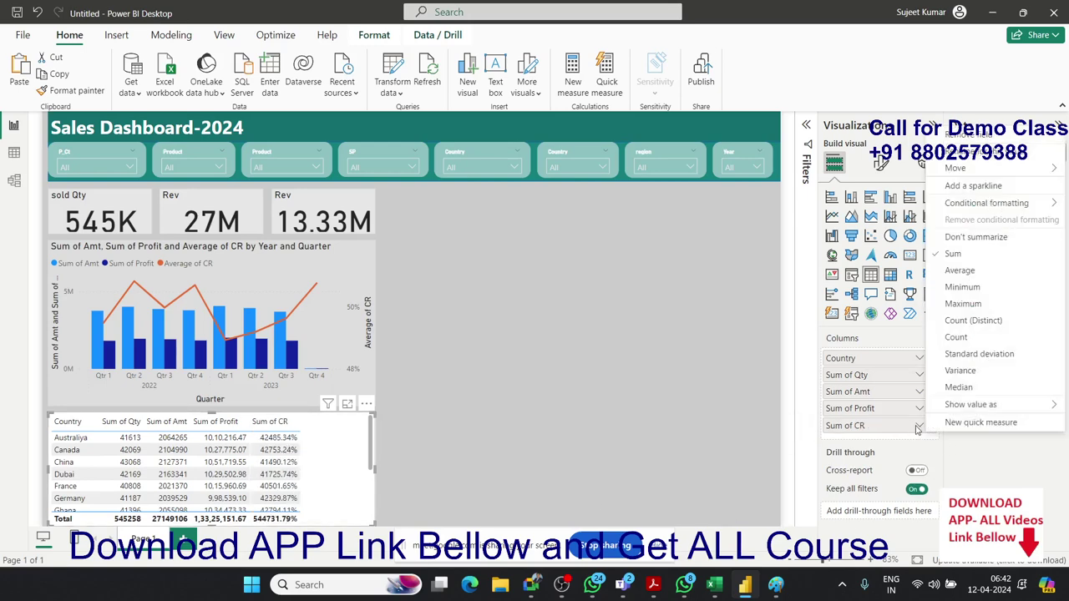
click(960, 271)
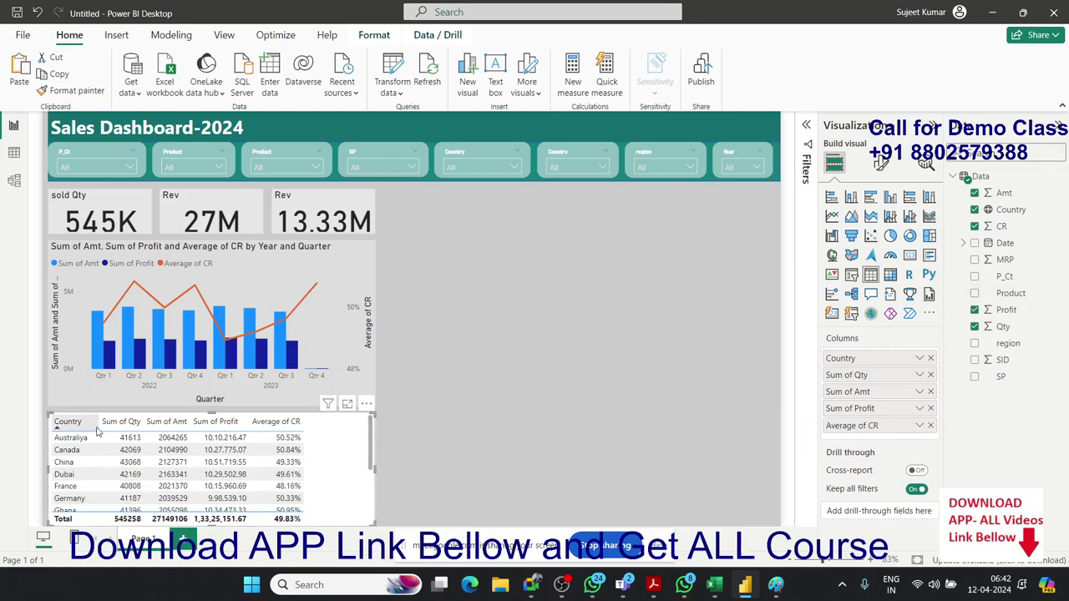
Step: Widen the Country and Sum of Amt columns and sort rows by Profit ascending
drag(97, 426, 176, 425)
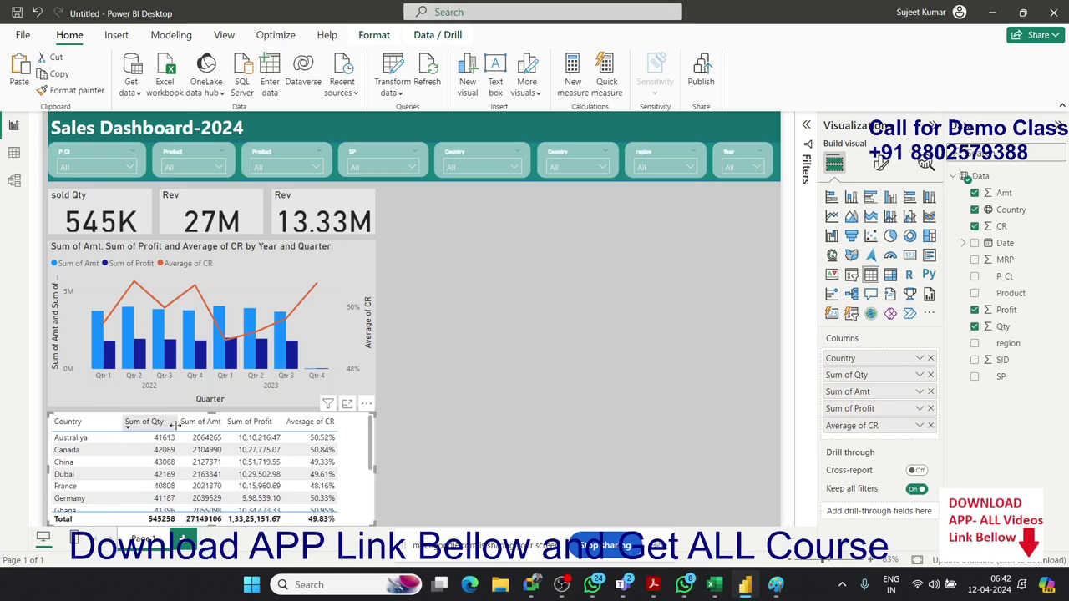
click(229, 426)
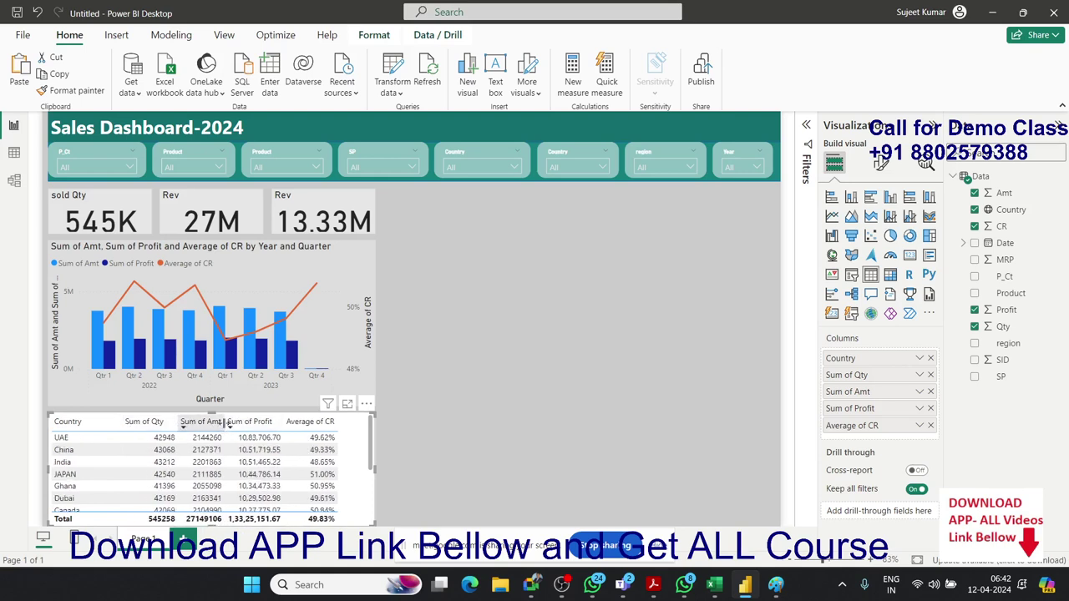
click(227, 424)
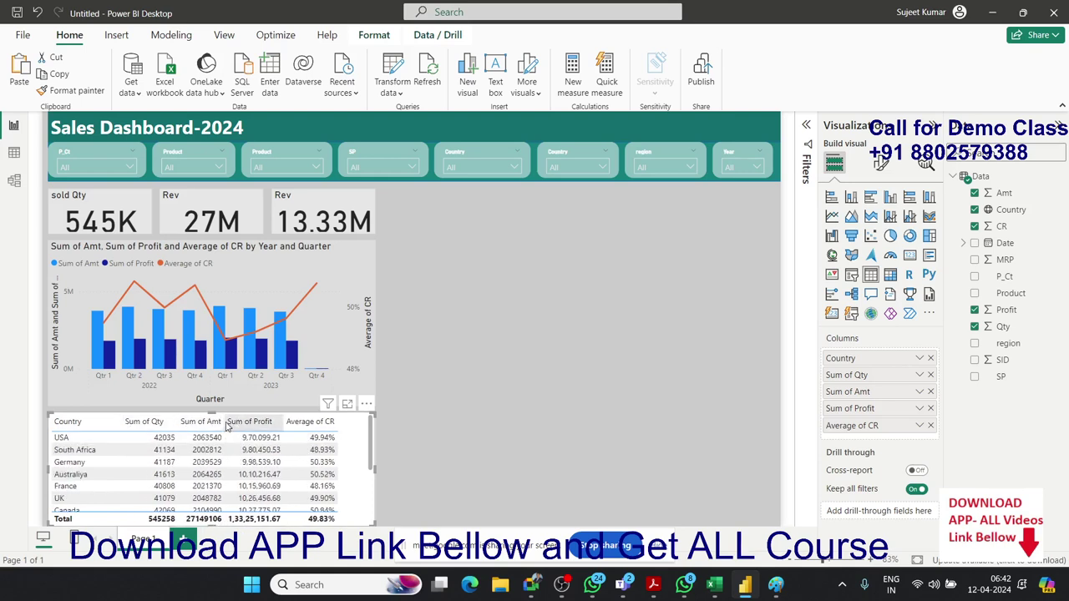
drag(225, 421, 249, 423)
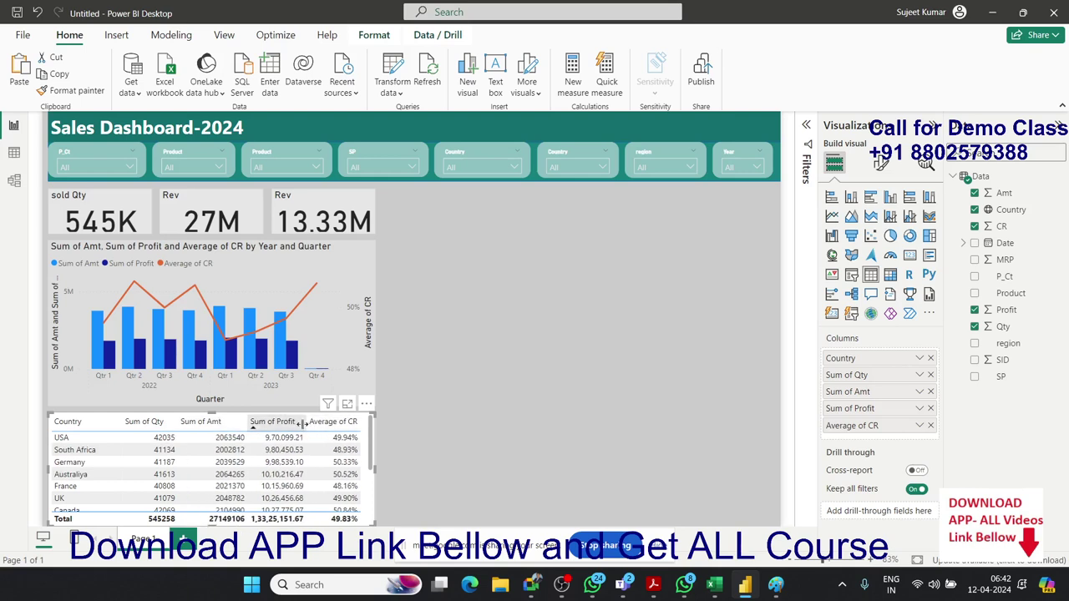
click(442, 491)
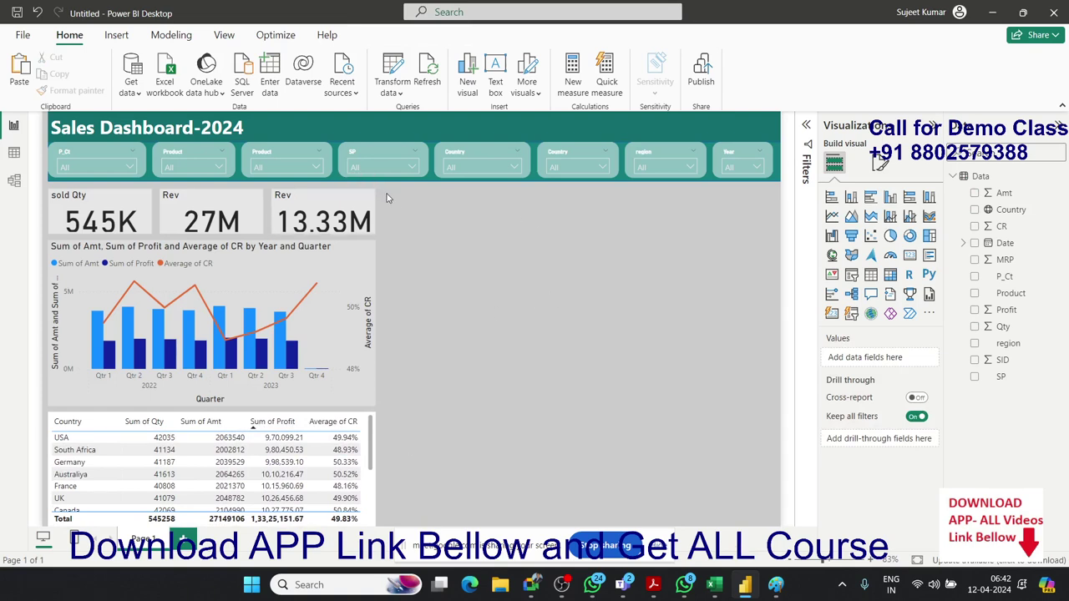
Step: Add a filled map beside the KPI cards and chart, made taller and slightly narrower
drag(385, 191, 775, 391)
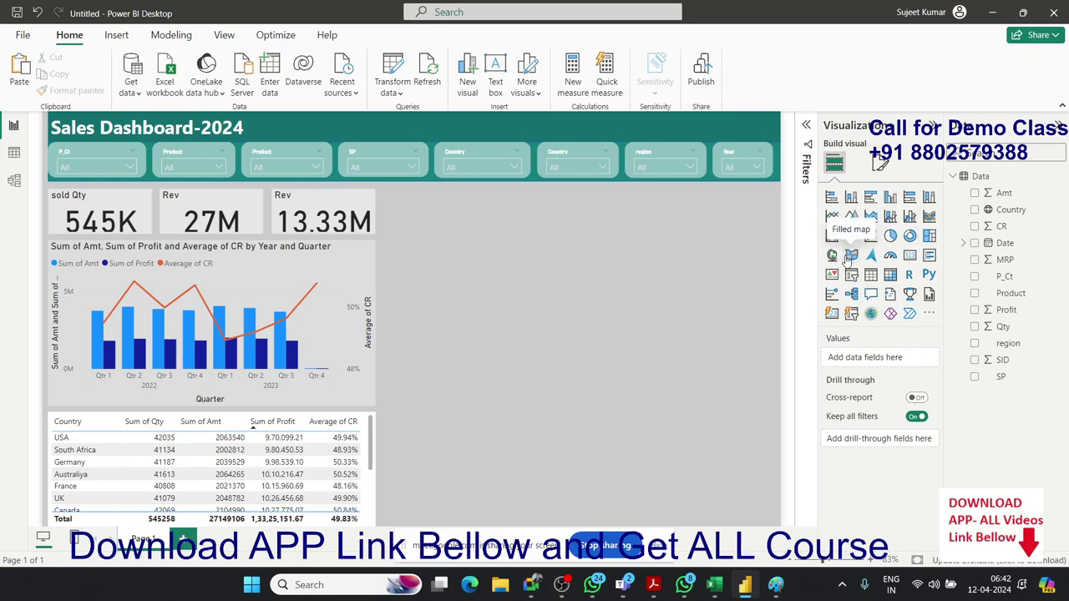
click(852, 255)
drag(485, 253, 484, 200)
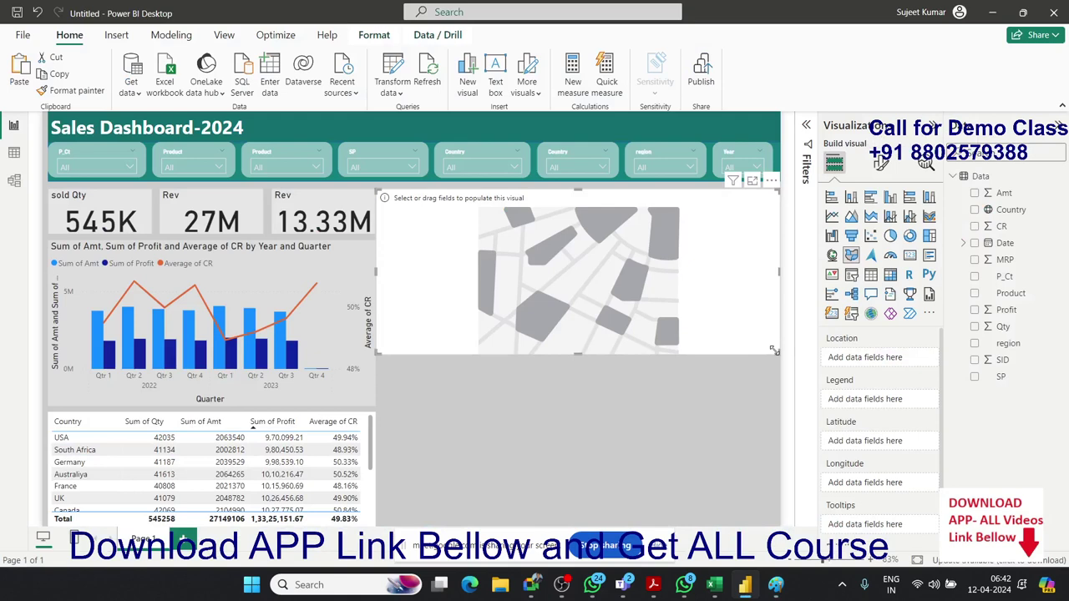
drag(774, 351, 772, 404)
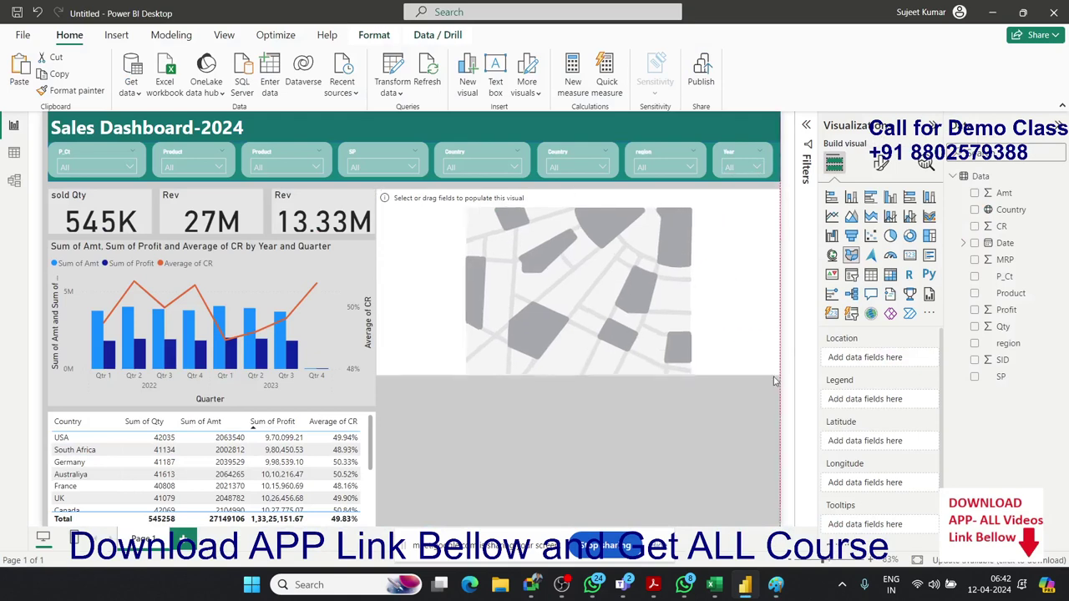
mouse_move(372, 303)
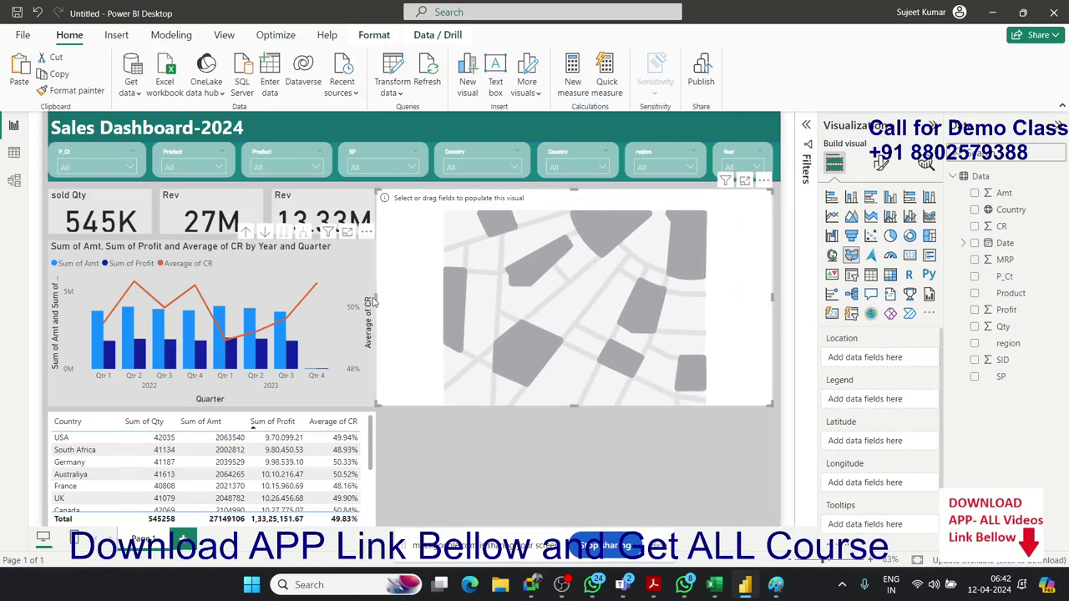
drag(377, 300, 385, 301)
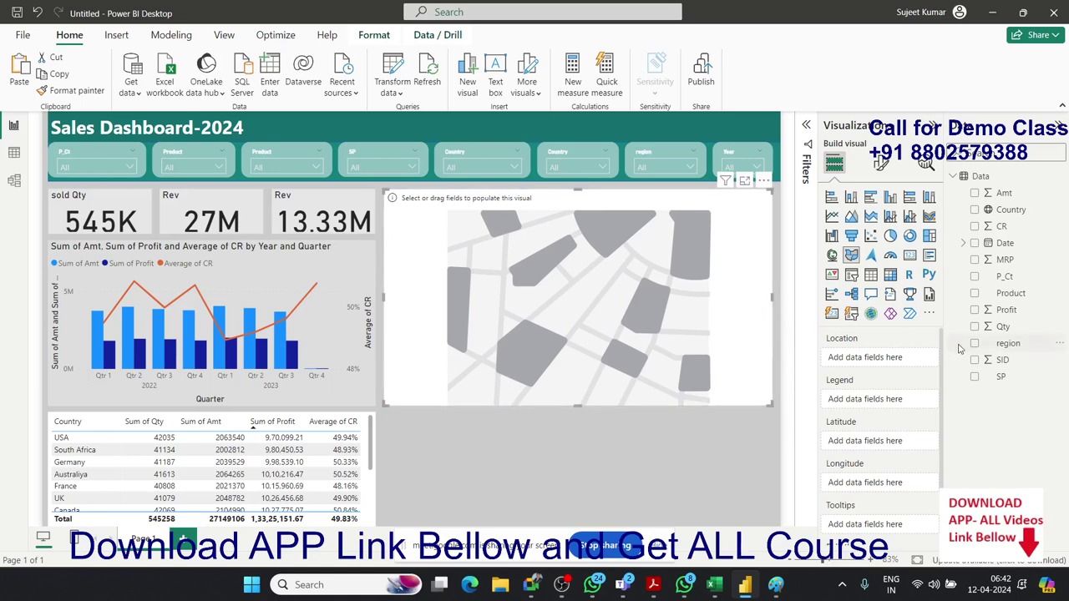
Step: Plot Country as the map's location with Qty as its legend
drag(1020, 215, 892, 361)
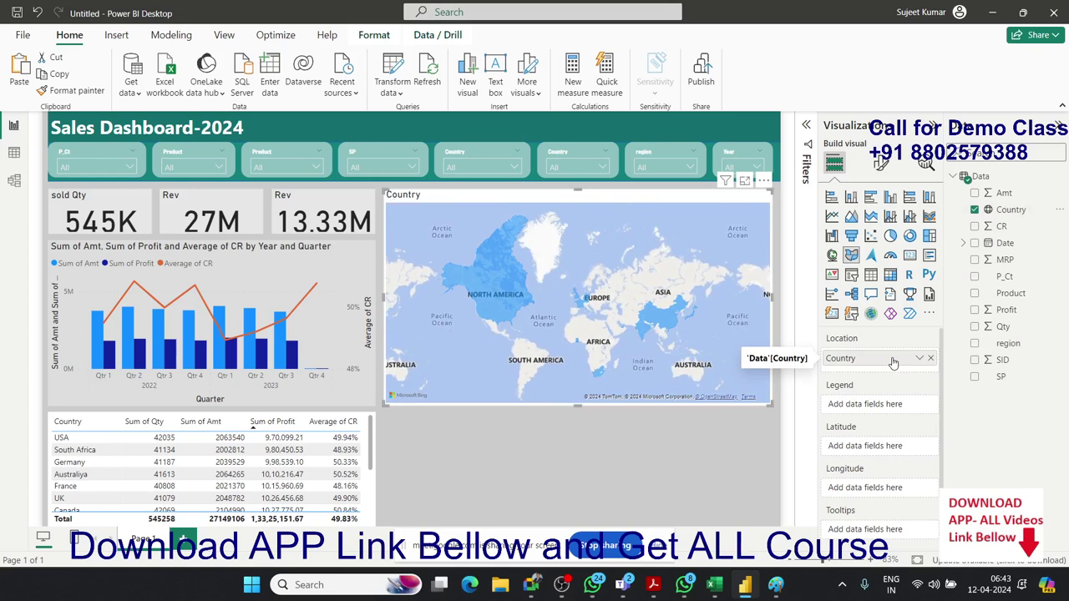
scroll(942, 415, down, 3)
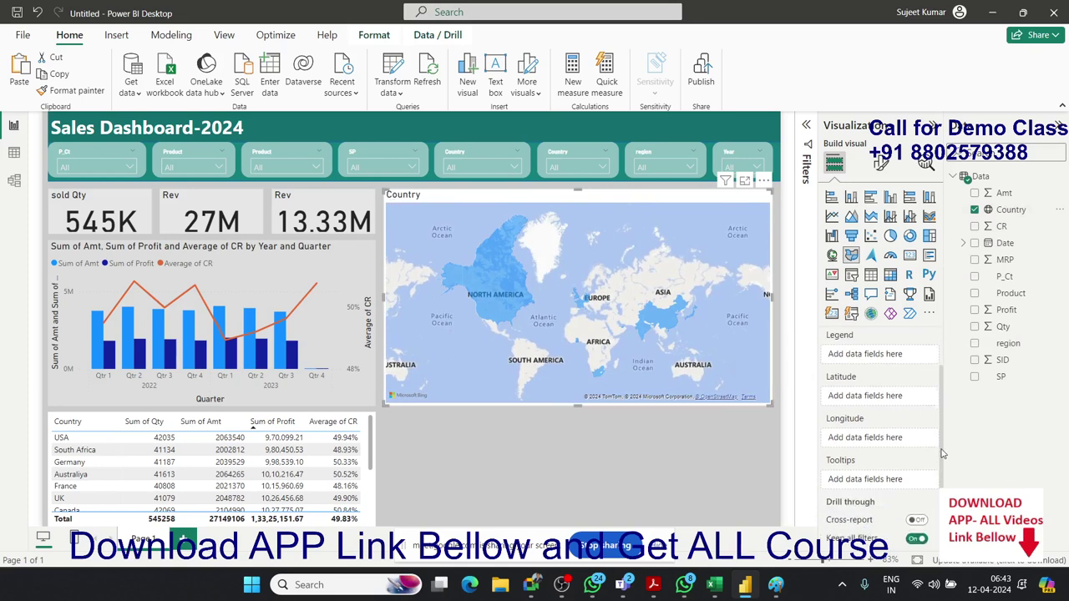
scroll(942, 405, up, 3)
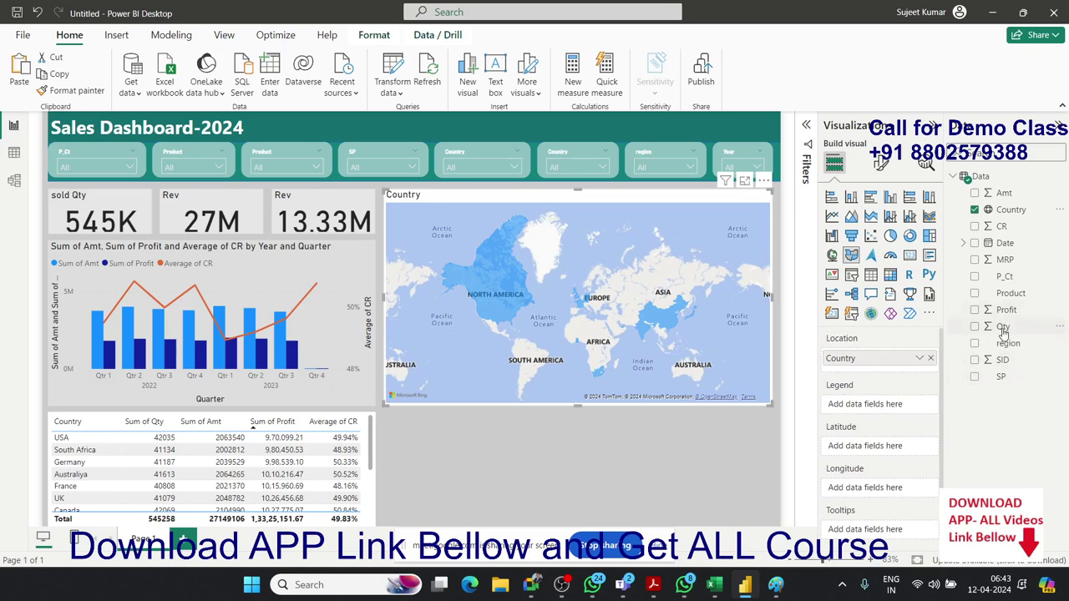
drag(1003, 328, 885, 405)
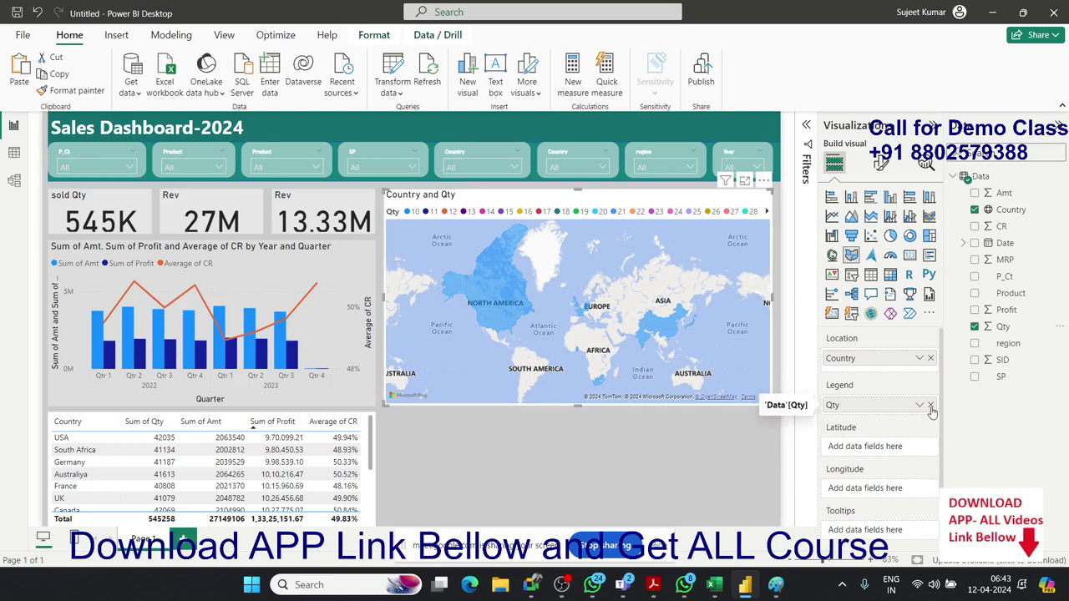
scroll(929, 418, down, 2)
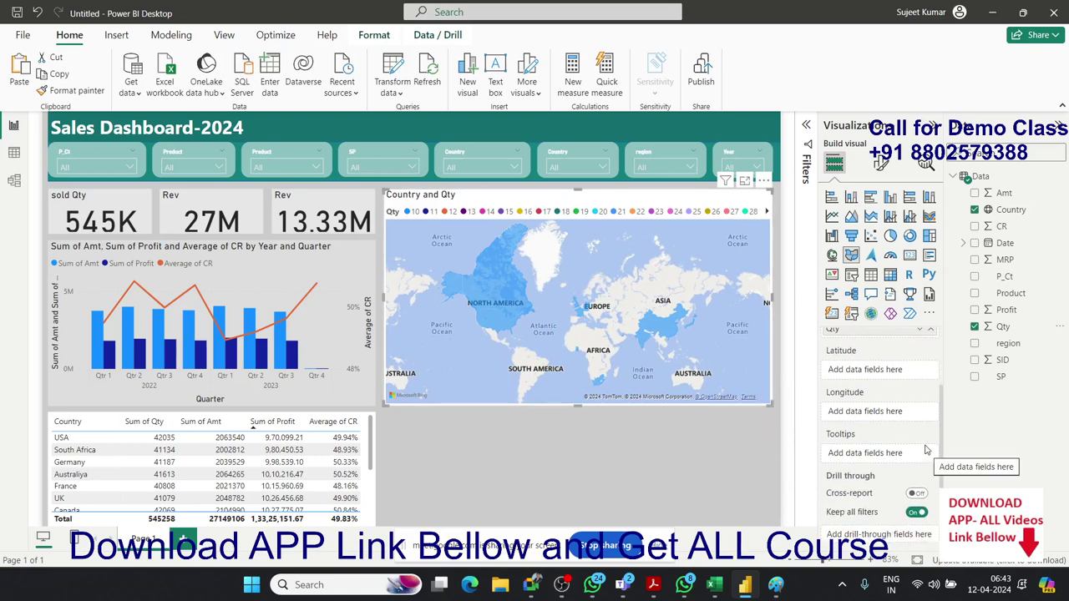
scroll(921, 432, up, 1)
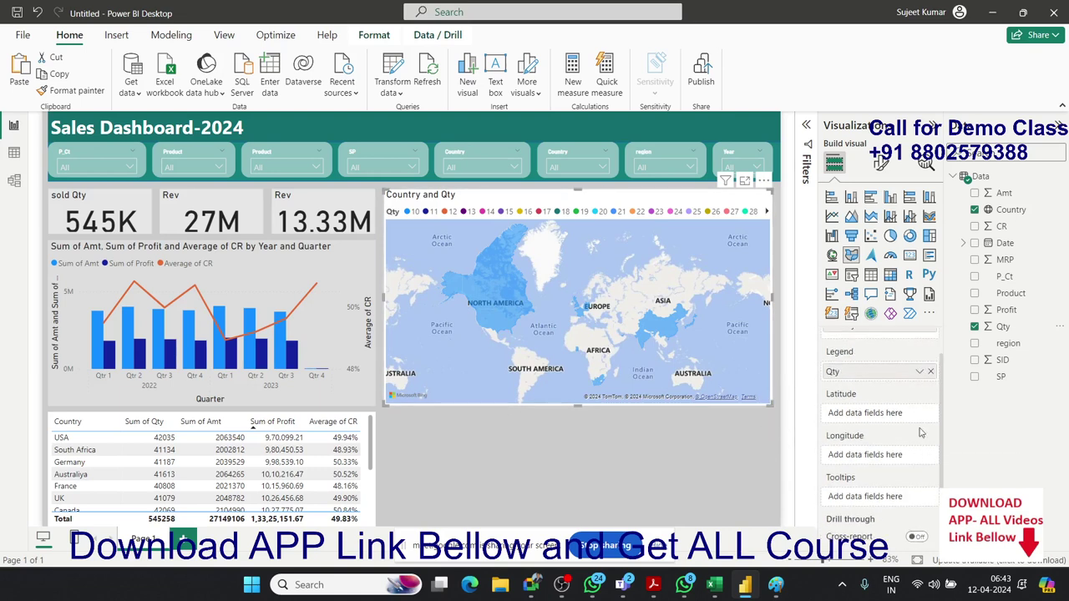
Step: Convert the filled map to a bubble map, moving Qty from Legend to Bubble size
click(832, 255)
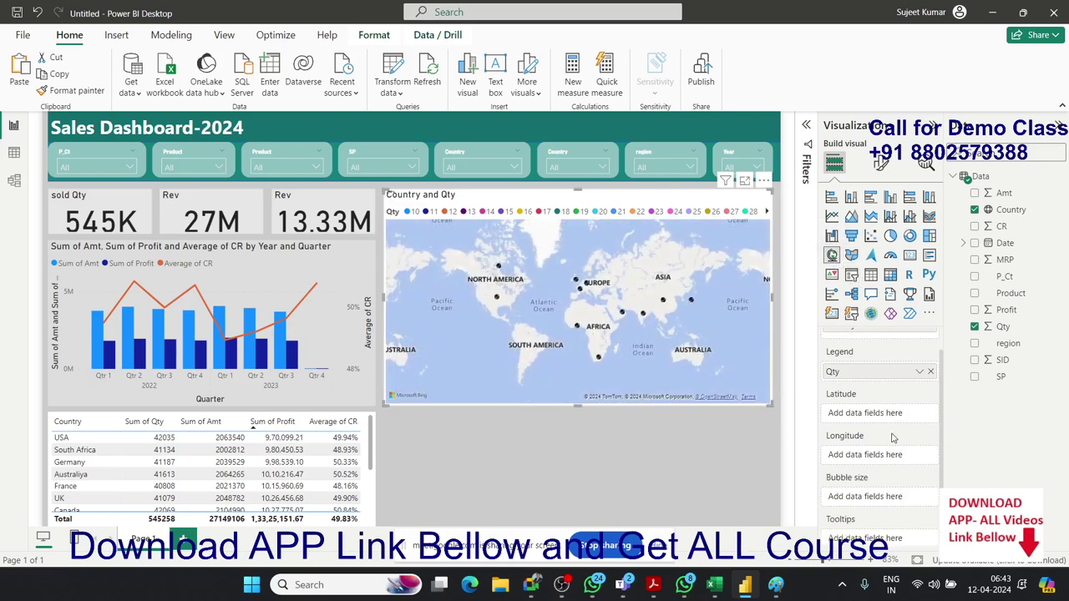
scroll(937, 461, down, 1)
scroll(903, 447, down, 1)
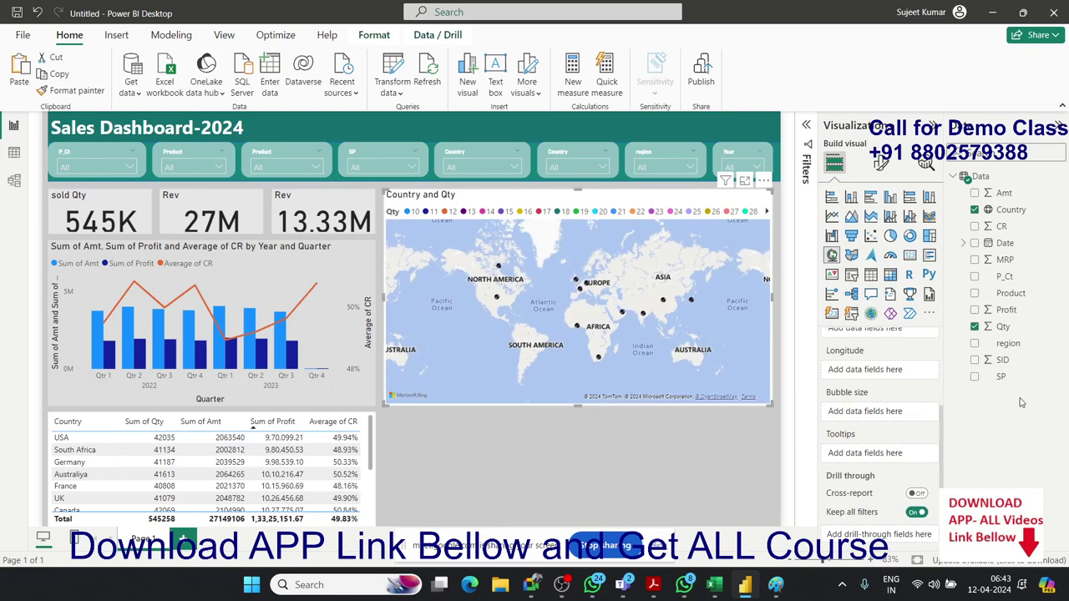
scroll(937, 421, up, 2)
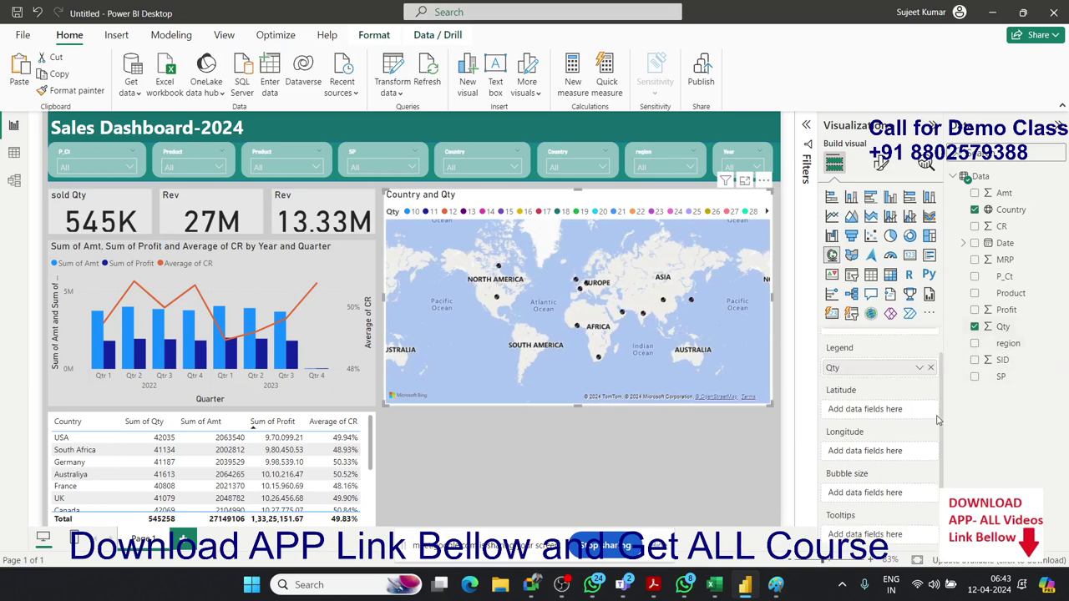
click(930, 373)
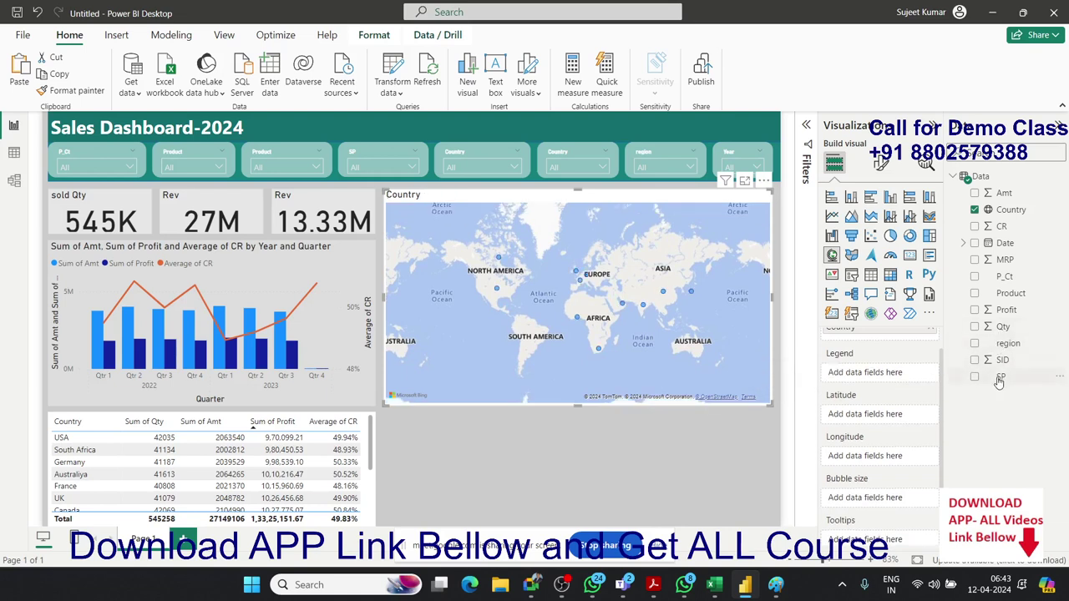
drag(1004, 332, 877, 502)
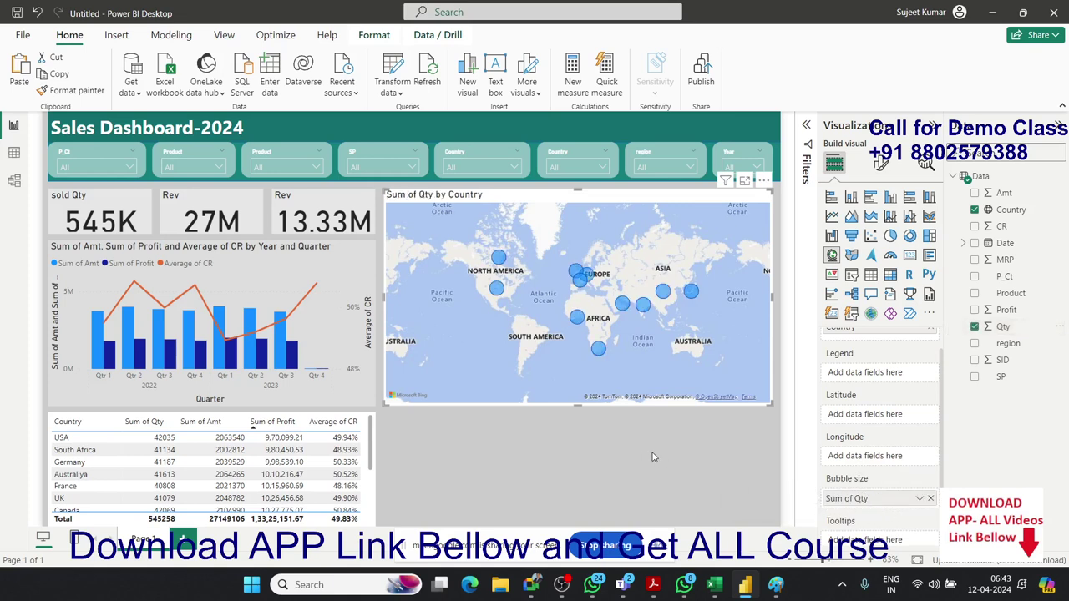
click(608, 448)
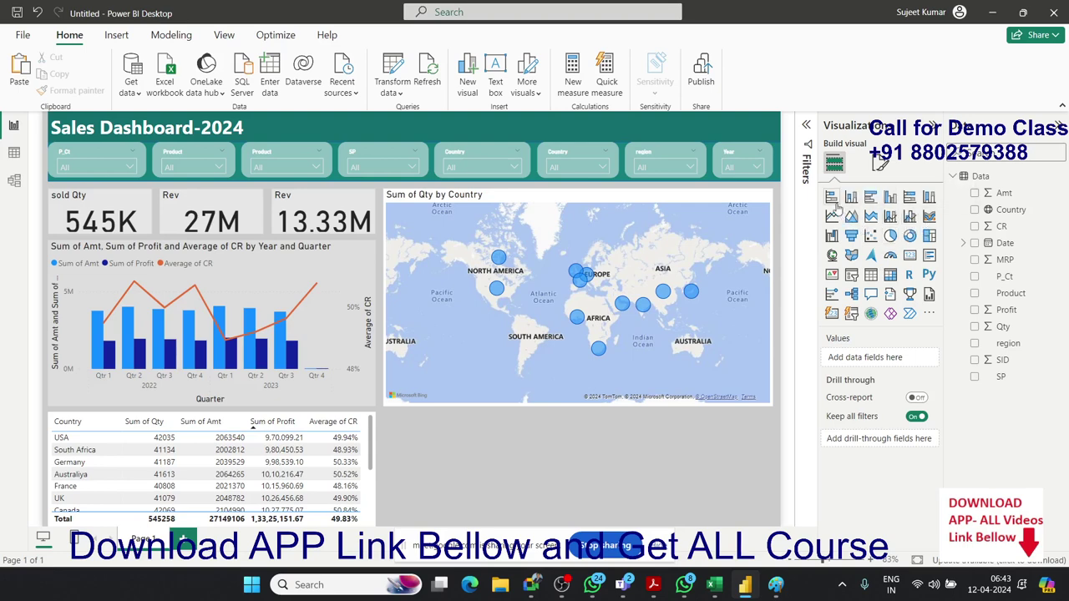
Step: Add a clustered column chart below the map with Product on its X-axis, checking the Paint reference
click(890, 199)
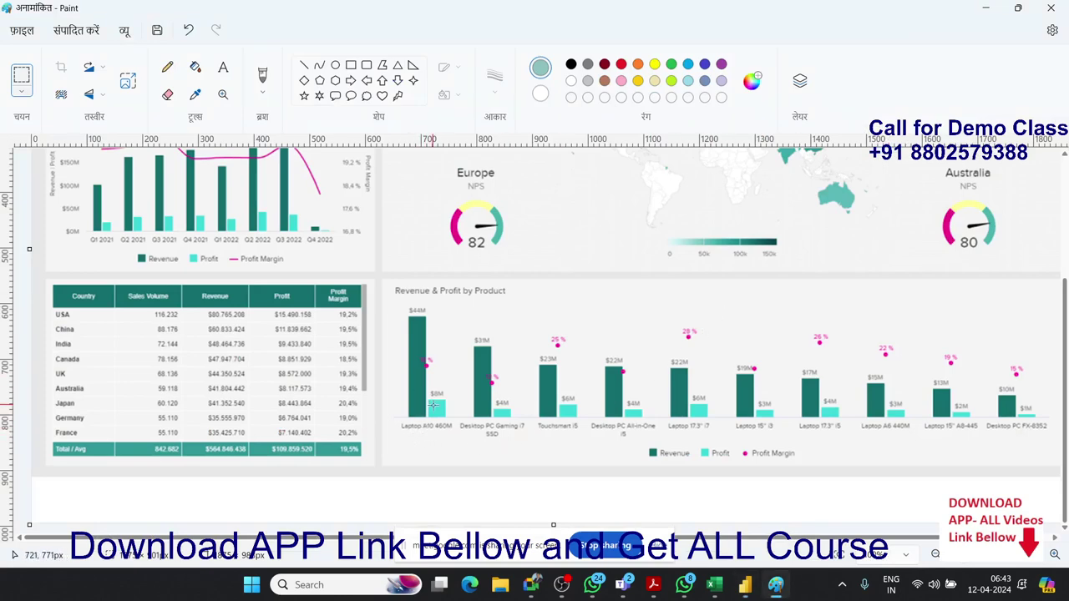
key(alt+Tab)
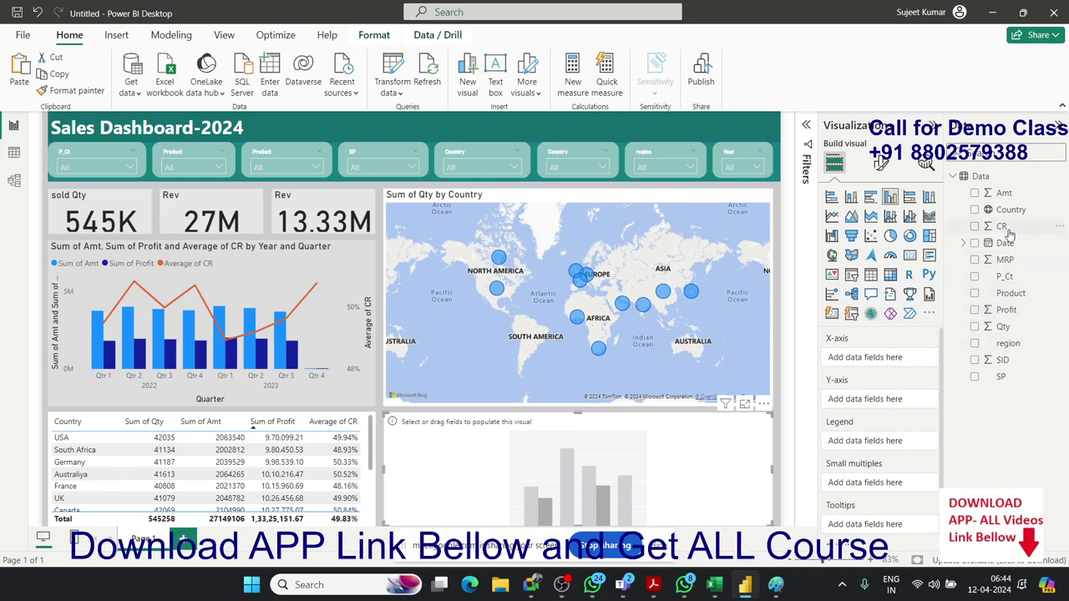
drag(1010, 294, 725, 469)
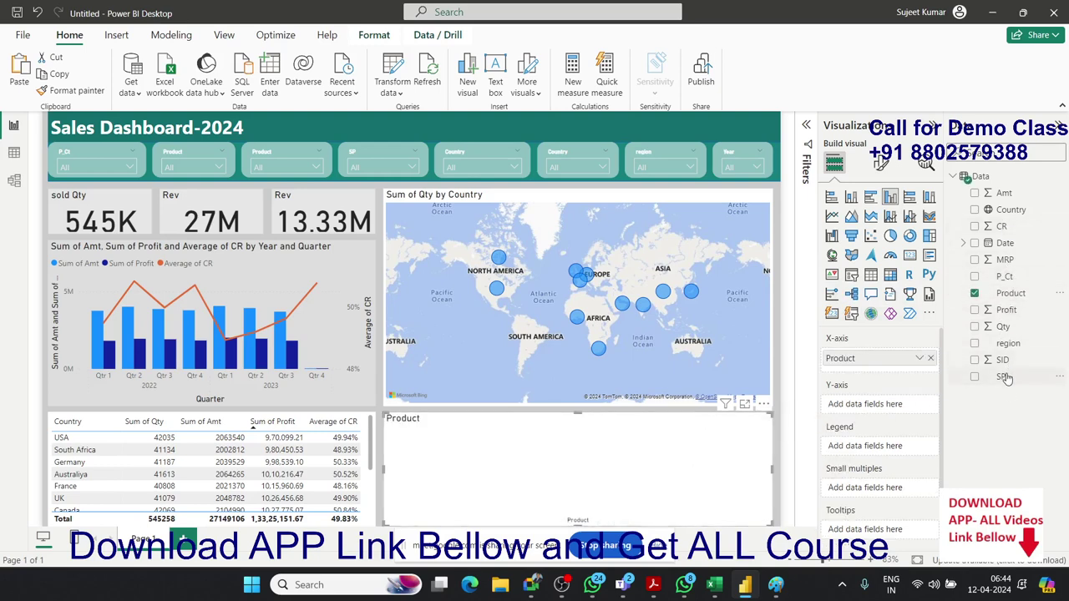
key(alt+Tab)
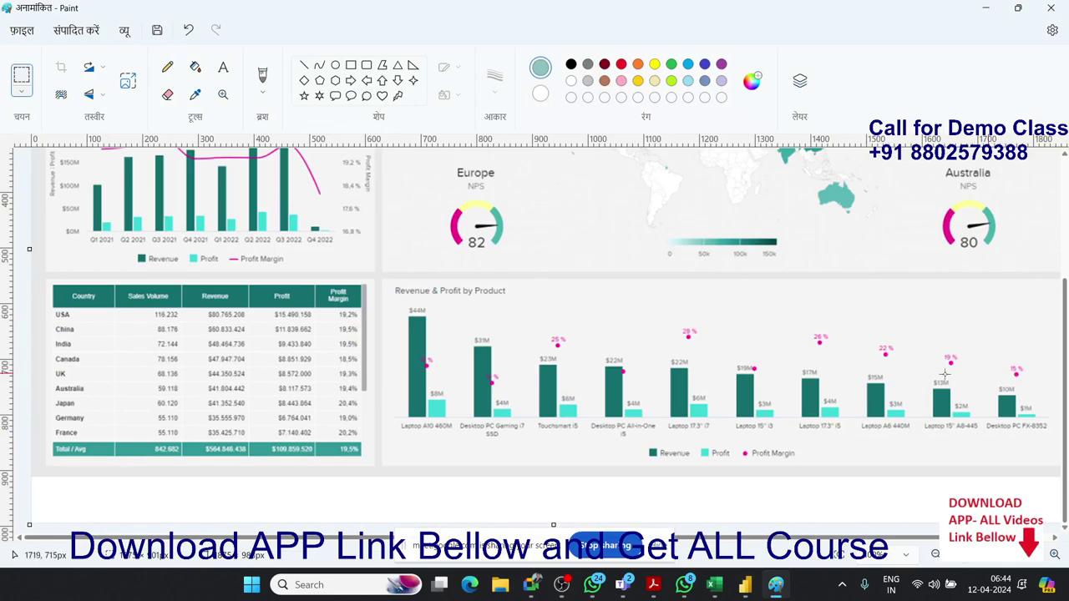
key(alt+Tab)
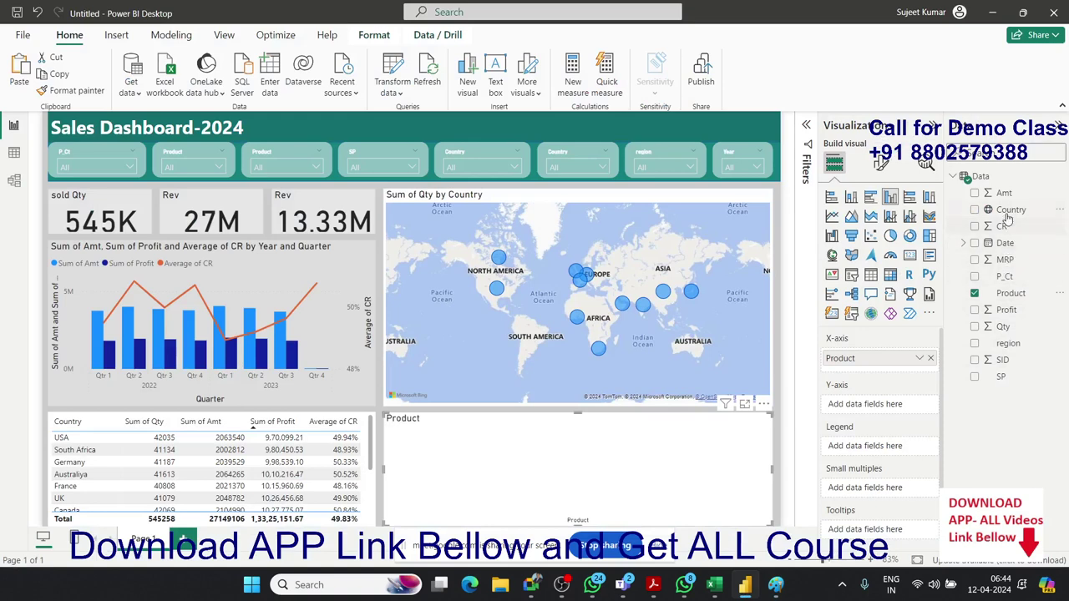
Step: Plot Sum of Amt and Sum of Profit by Product as a line and clustered column chart
drag(1005, 193, 764, 442)
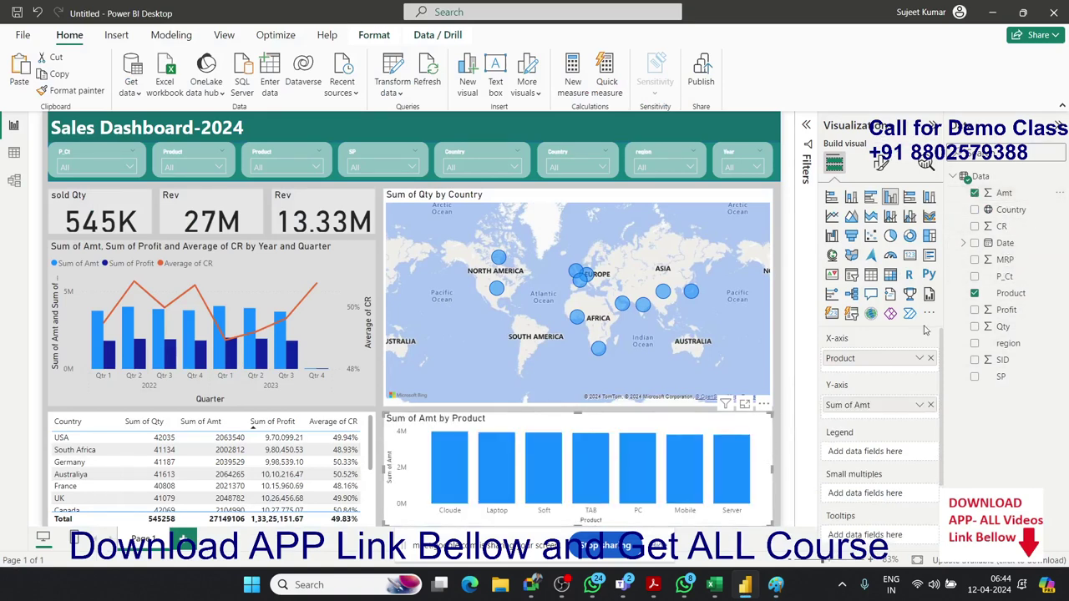
drag(1002, 315, 665, 495)
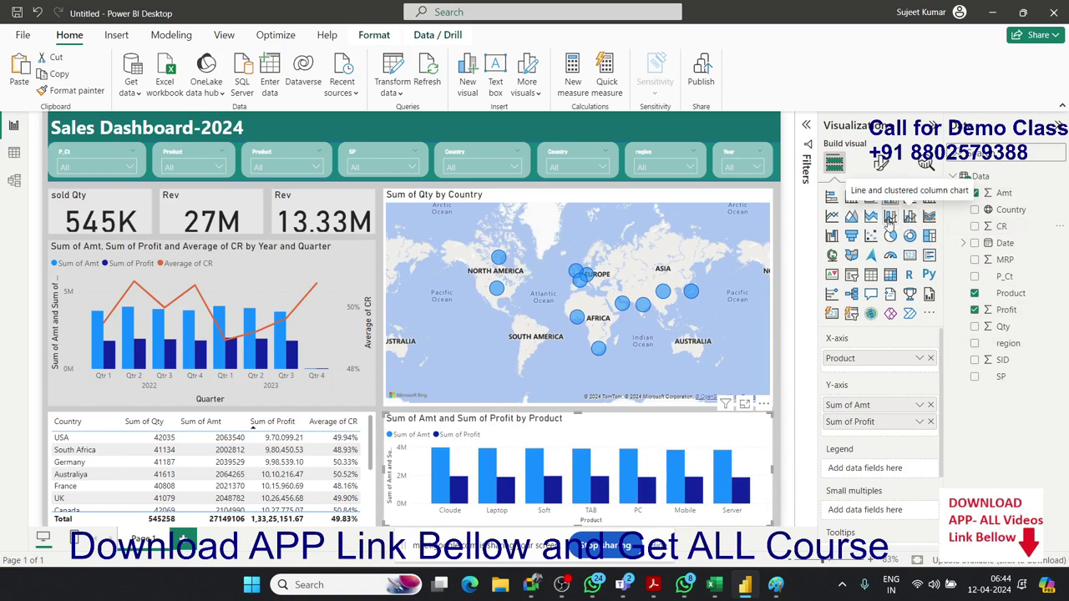
click(909, 219)
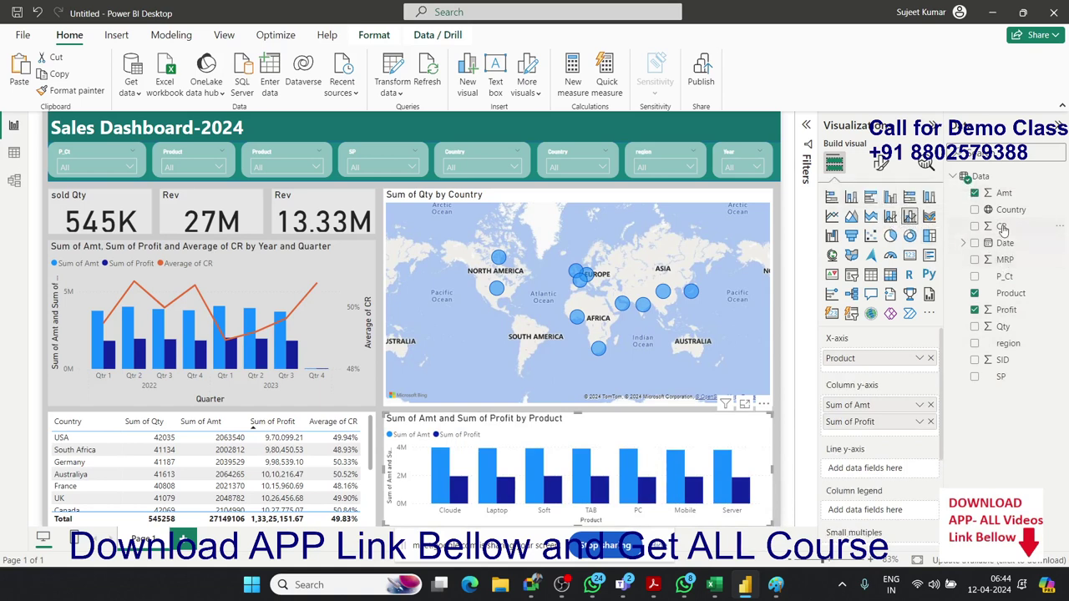
Step: Add CR on the line y-axis, summarized as Average
click(1003, 227)
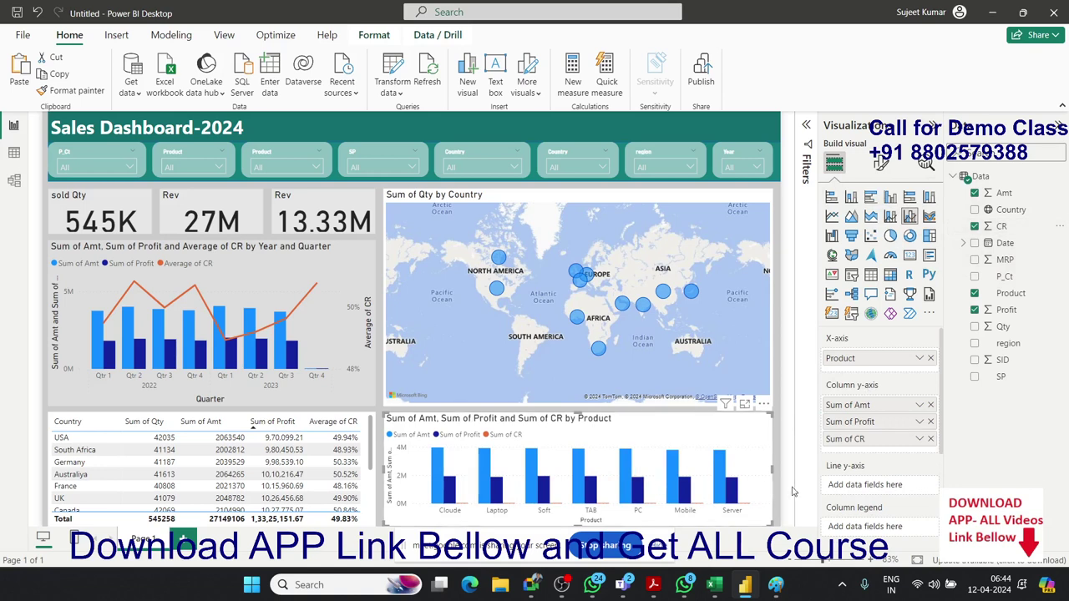
drag(872, 440, 871, 488)
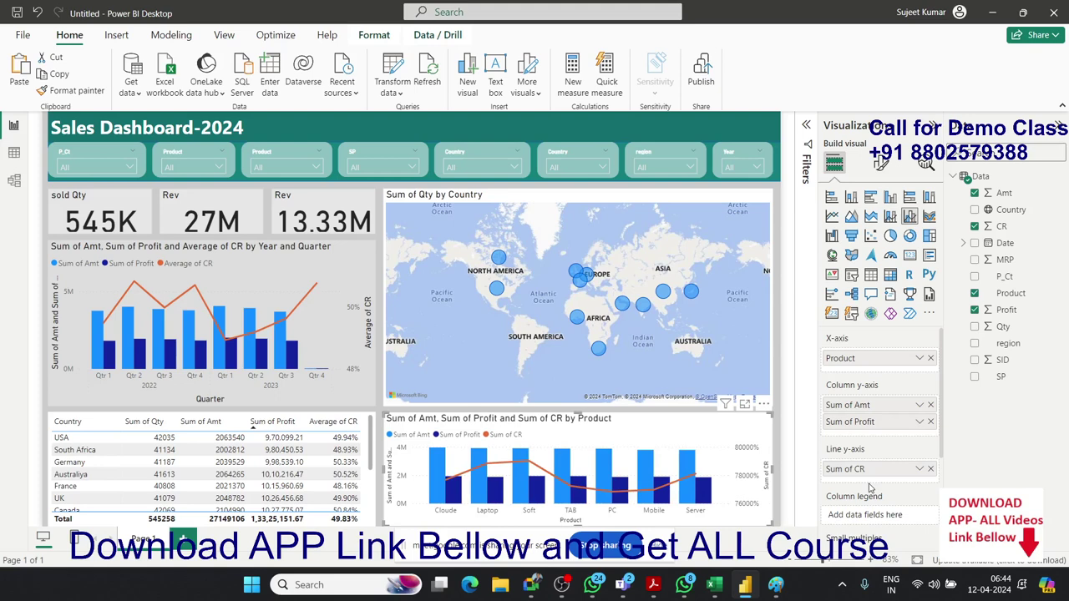
click(919, 469)
click(958, 316)
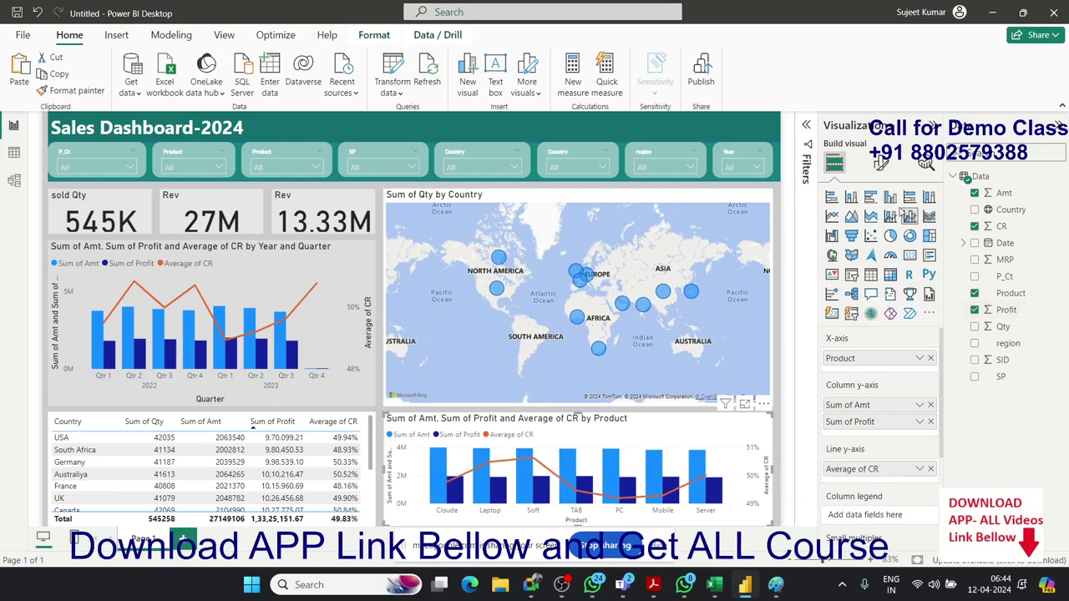
click(881, 162)
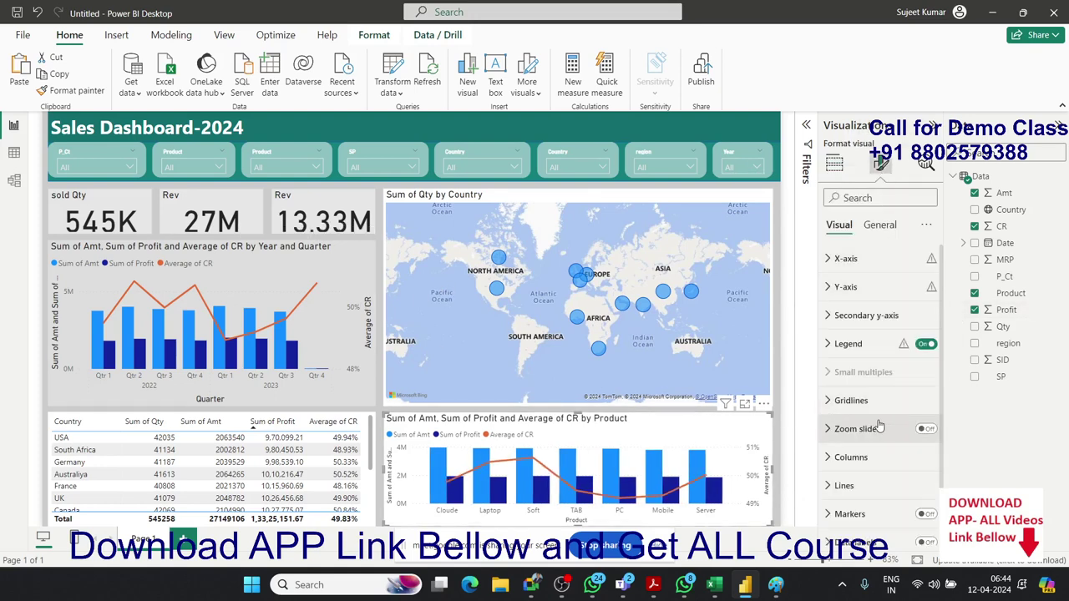
Step: Turn line markers on with the circle shape and size 10 px
scroll(887, 429, down, 2)
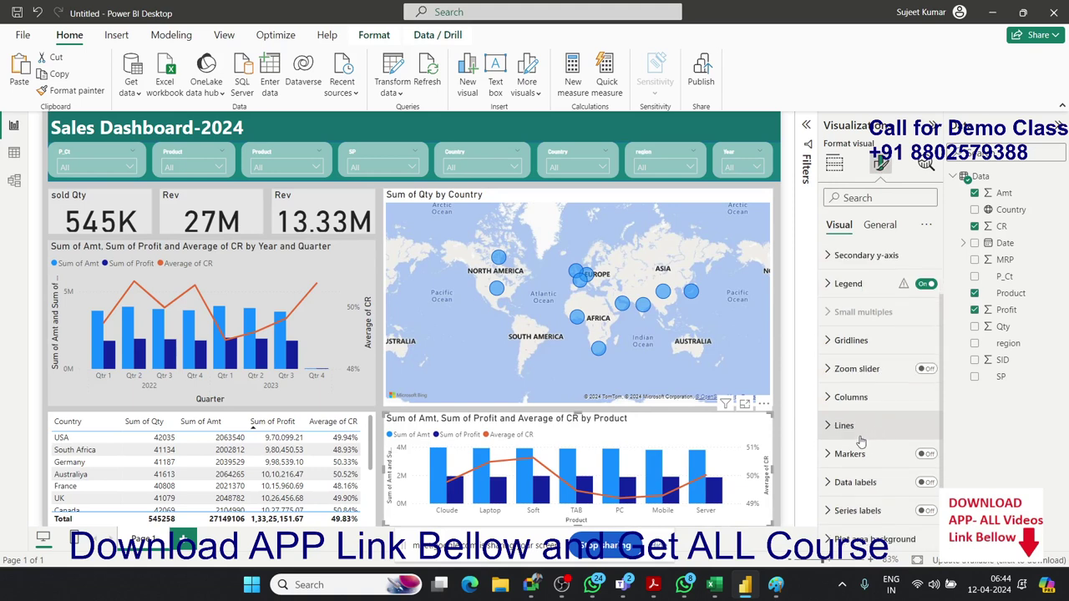
click(926, 455)
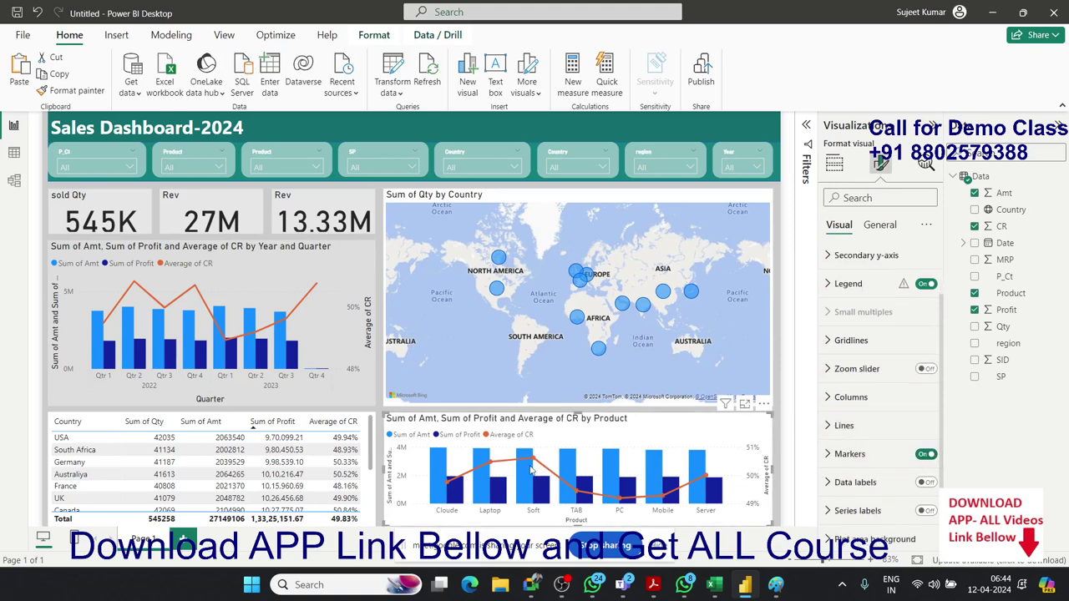
click(834, 455)
scroll(843, 443, down, 2)
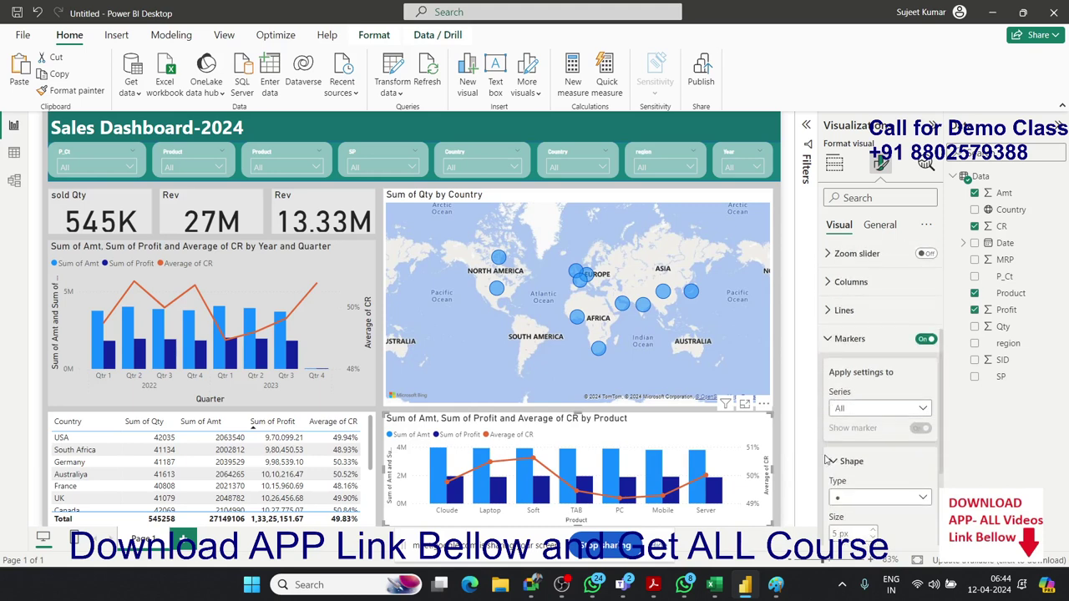
scroll(913, 450, down, 2)
click(924, 436)
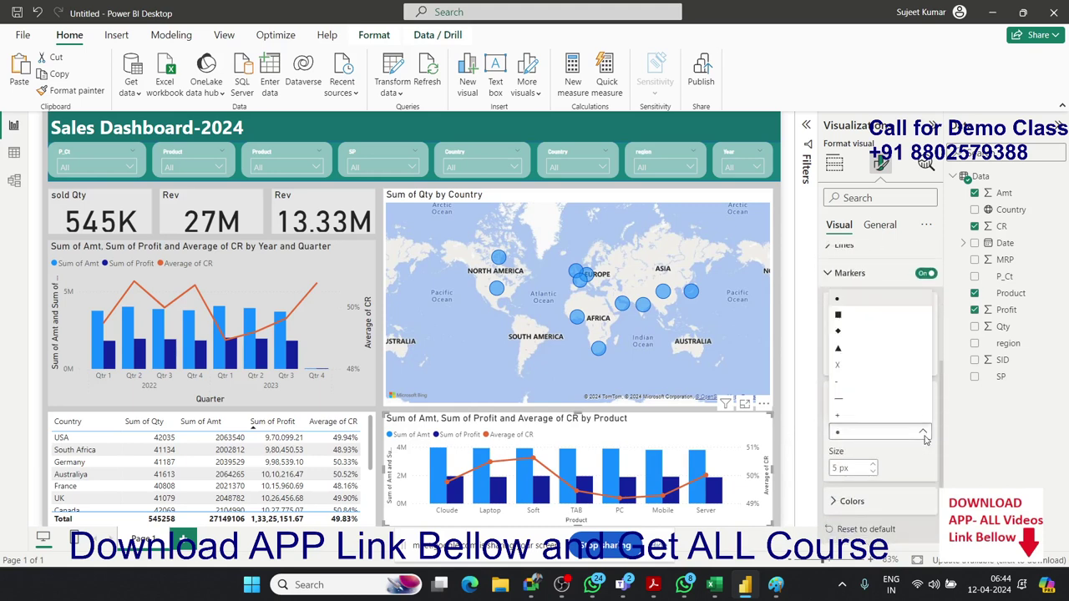
click(924, 435)
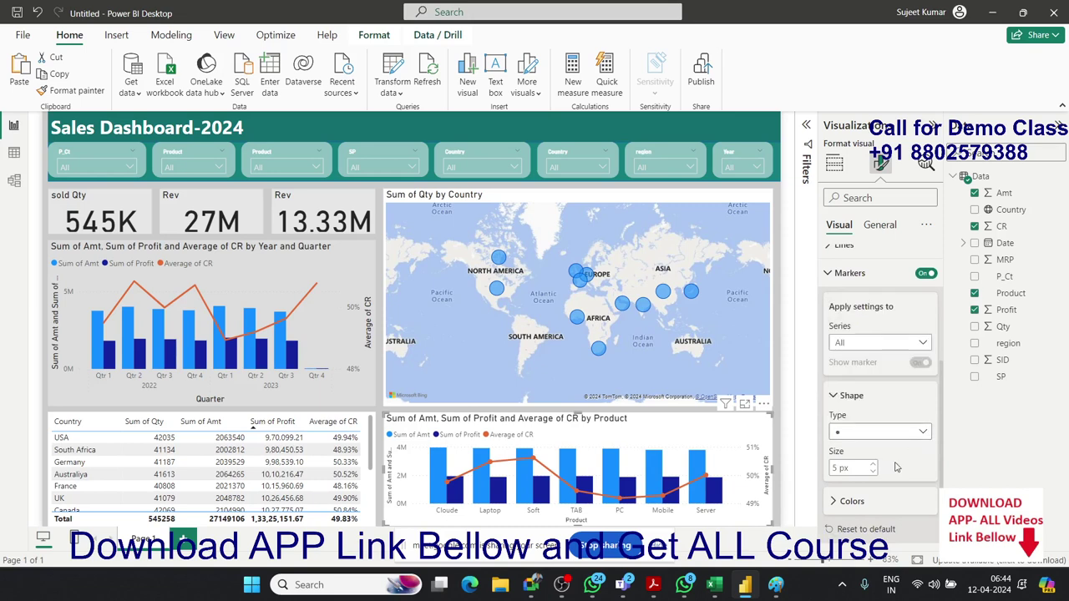
click(870, 466)
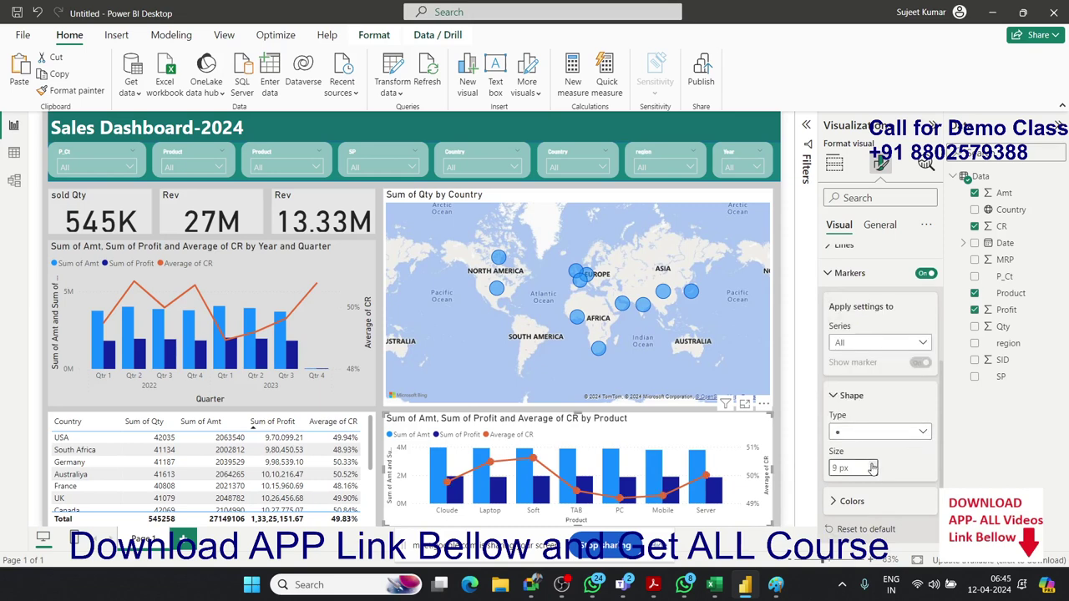
click(871, 466)
Step: Collapse the marker settings and expand the Lines colour settings
scroll(892, 463, up, 3)
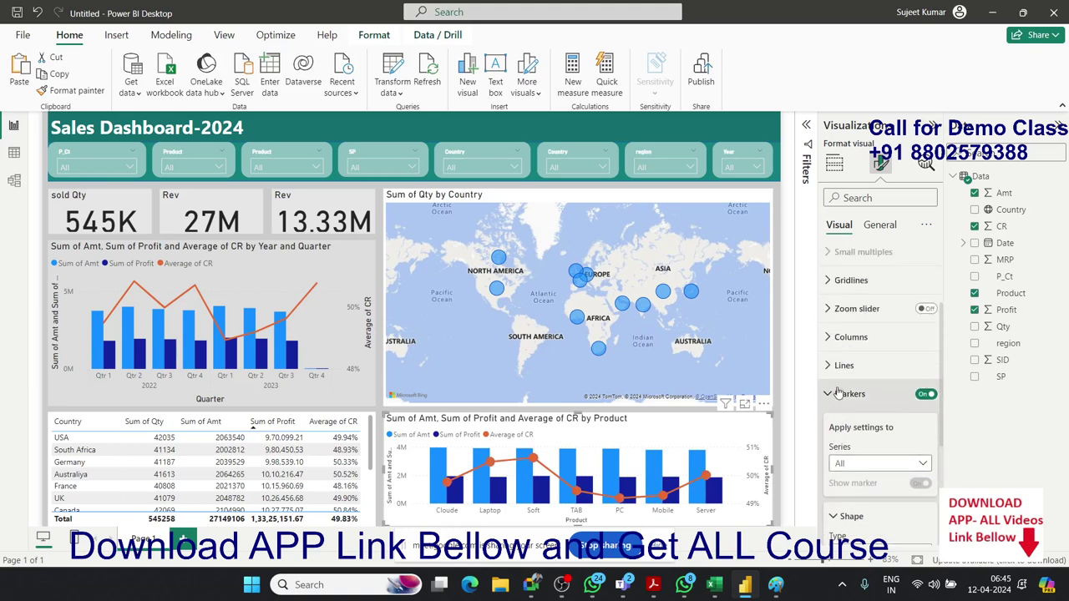
click(840, 394)
click(836, 367)
scroll(887, 458, down, 1)
scroll(887, 457, down, 4)
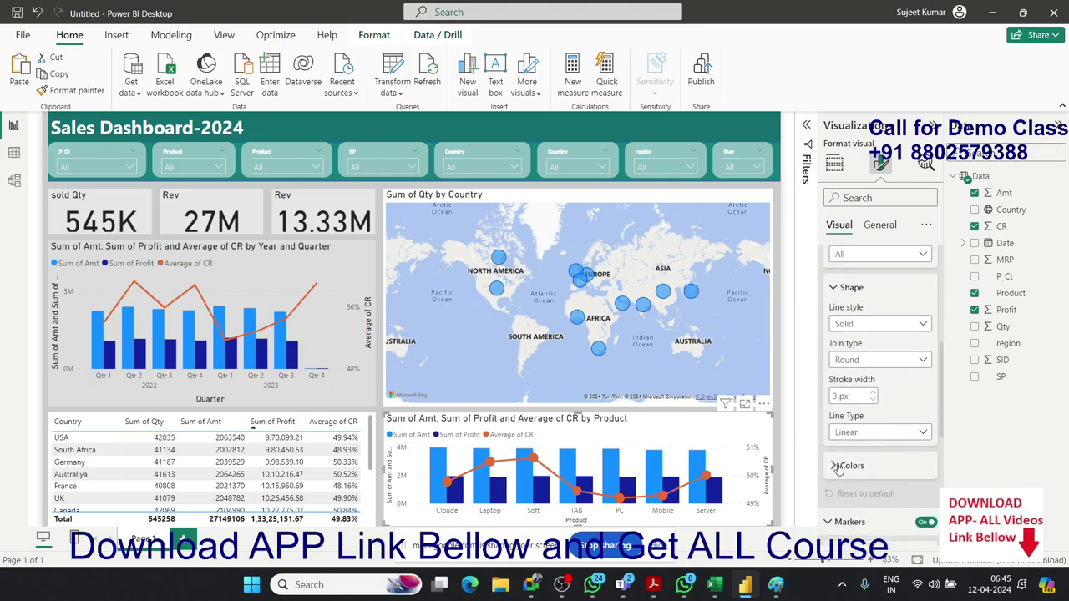
click(839, 466)
Step: Make the Average of CR line white
click(857, 382)
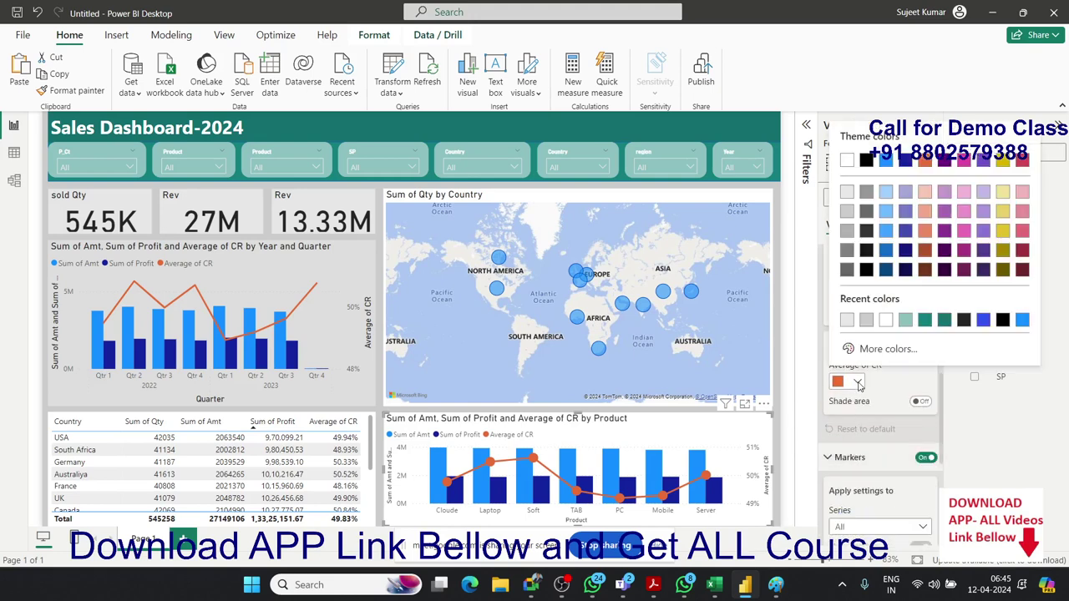
click(858, 383)
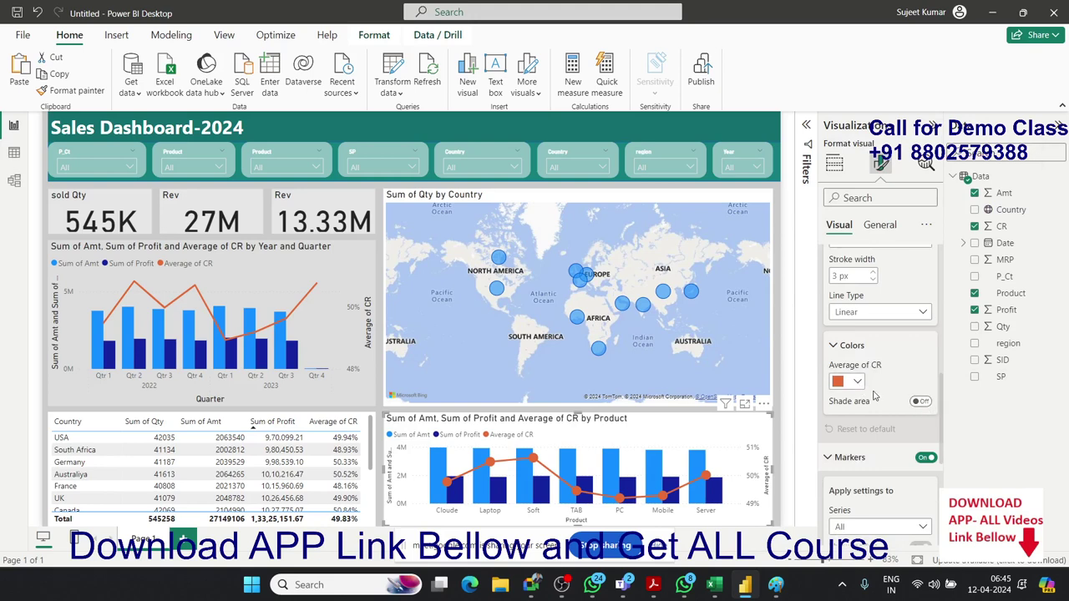
click(858, 383)
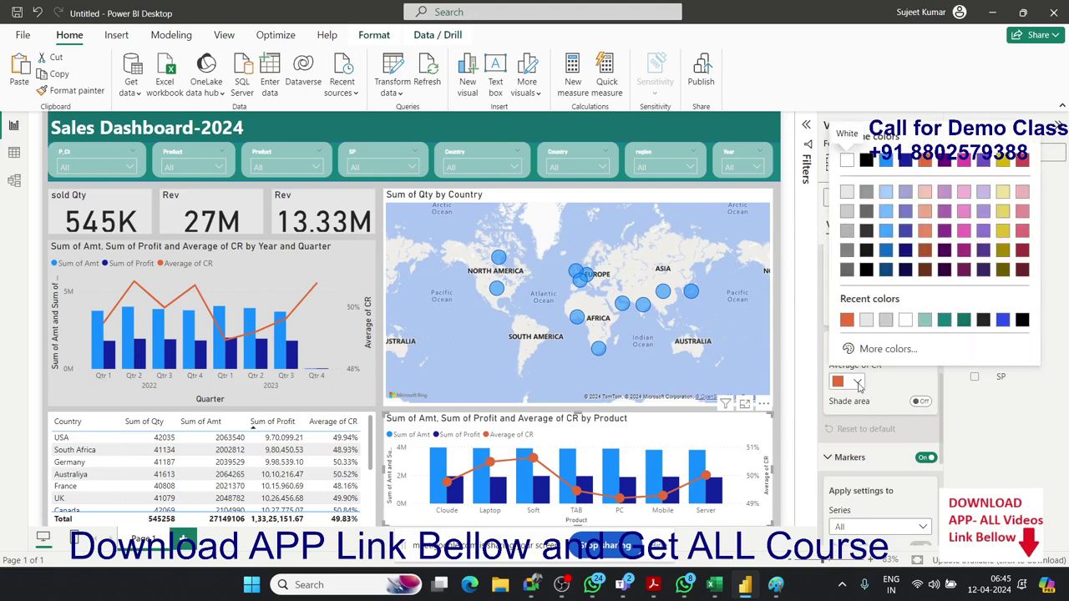
click(847, 161)
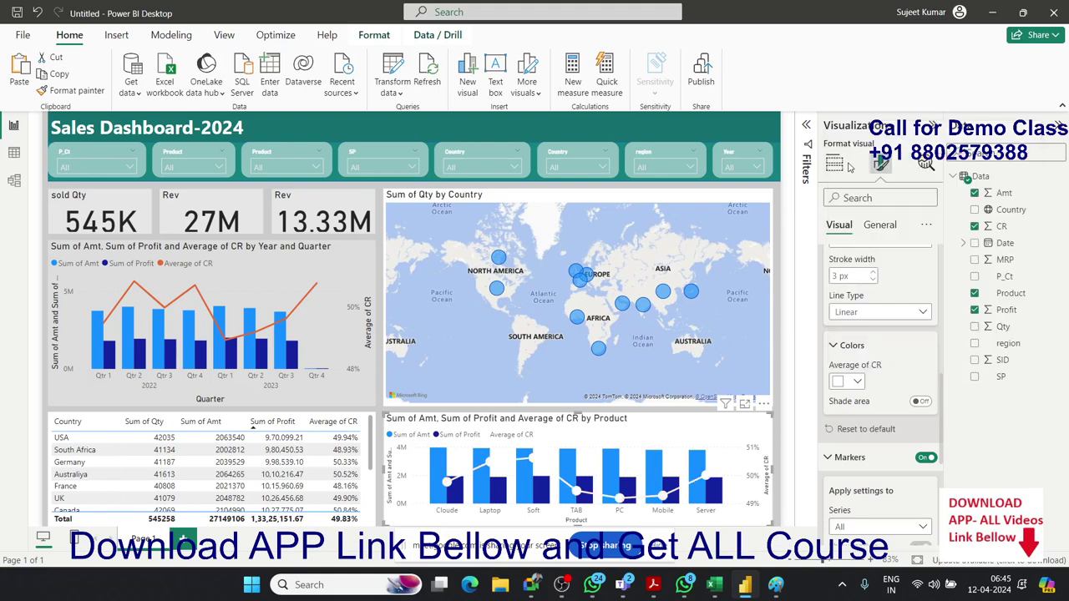
click(858, 382)
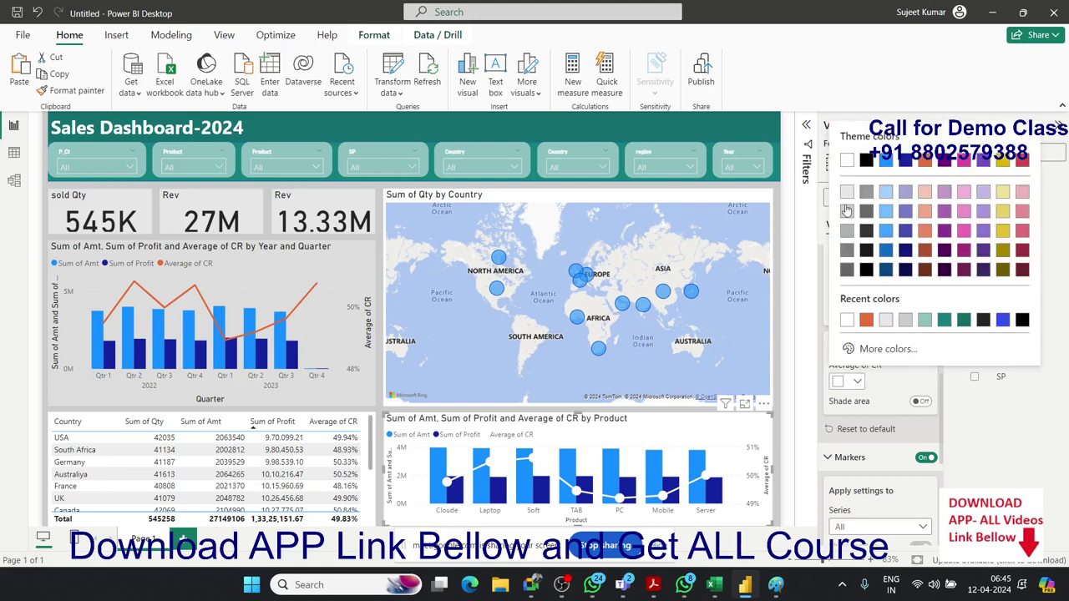
click(894, 393)
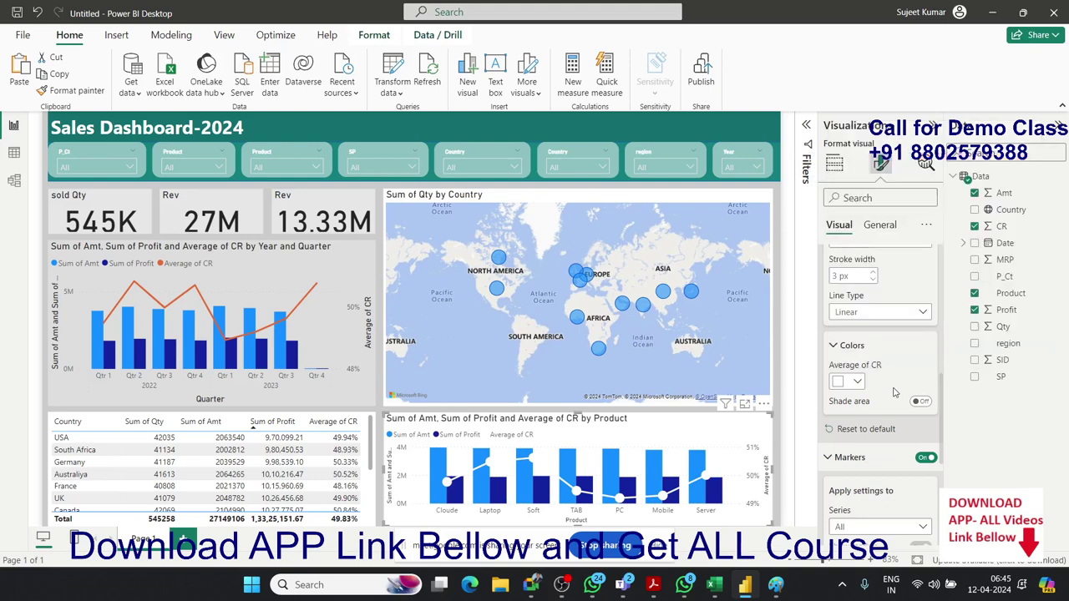
click(828, 457)
Step: Turn on data labels and keep the marker settings applied to all series
scroll(830, 485, down, 1)
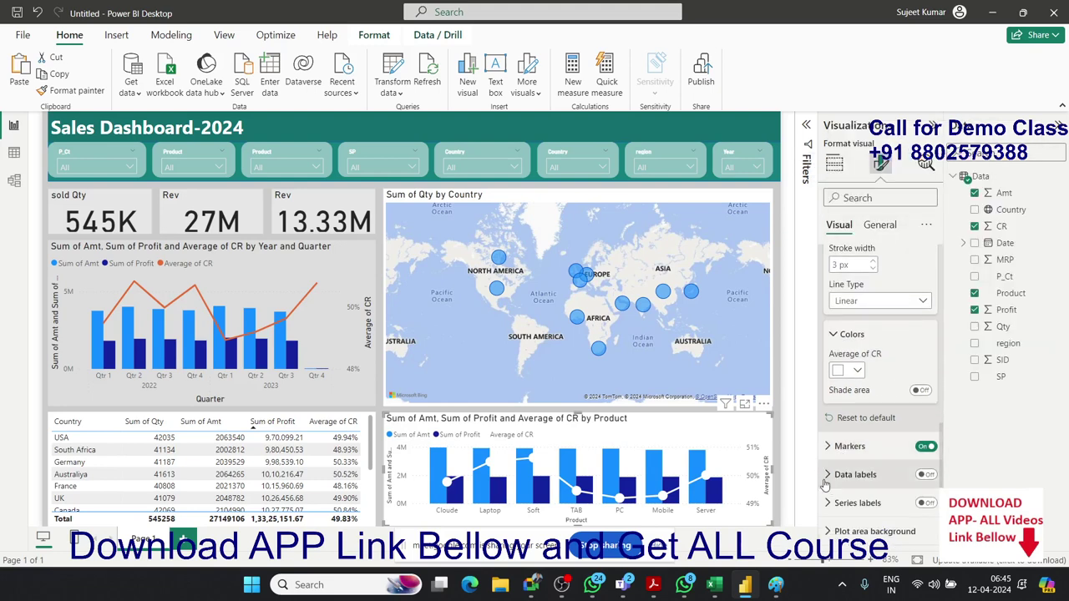
click(929, 475)
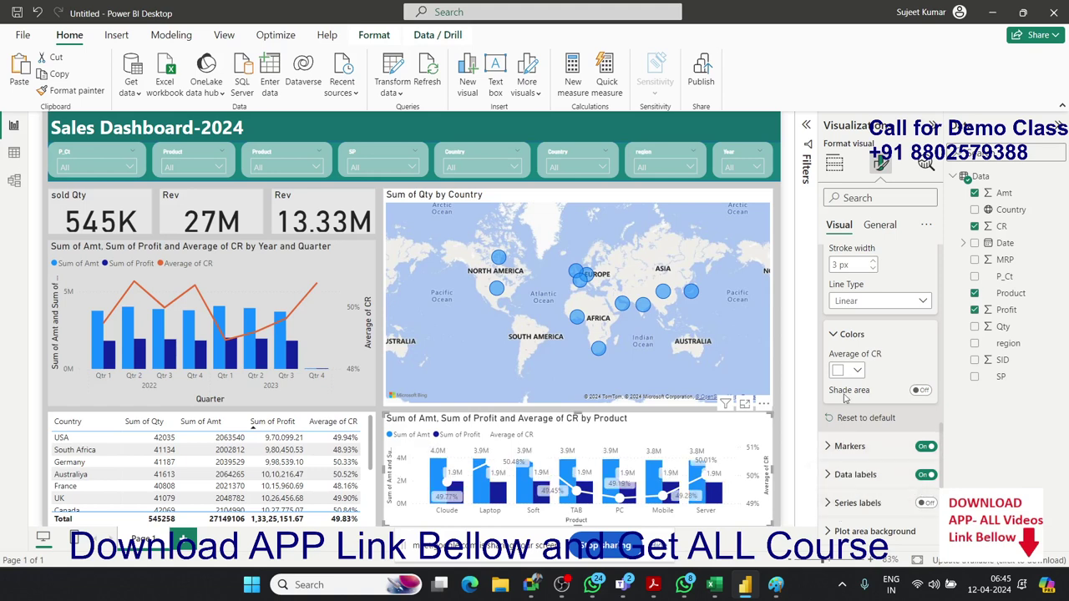
scroll(852, 381, up, 1)
scroll(852, 381, up, 1)
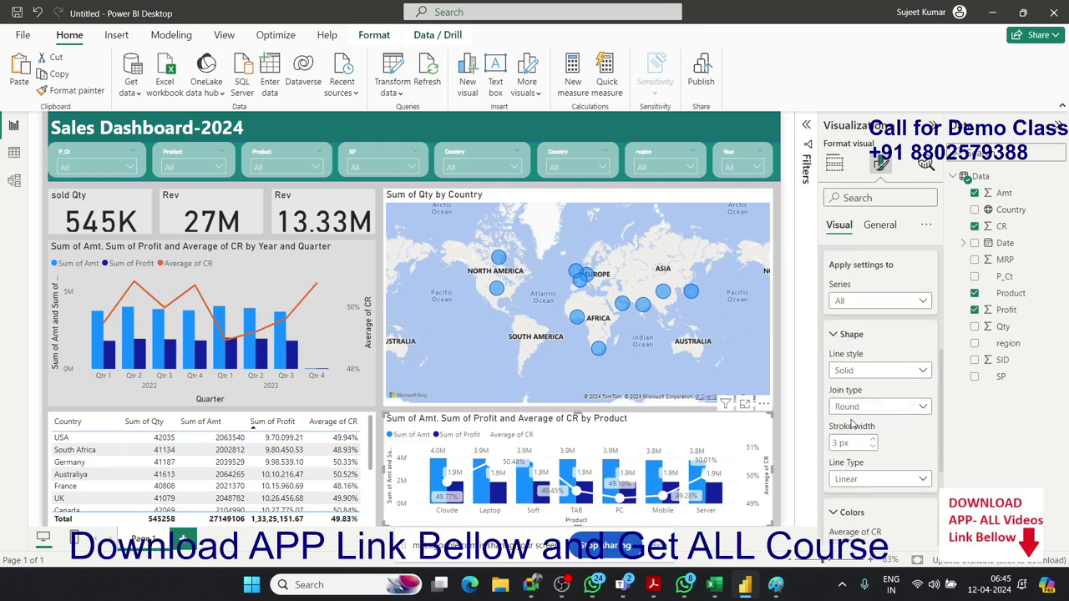
scroll(851, 409, down, 2)
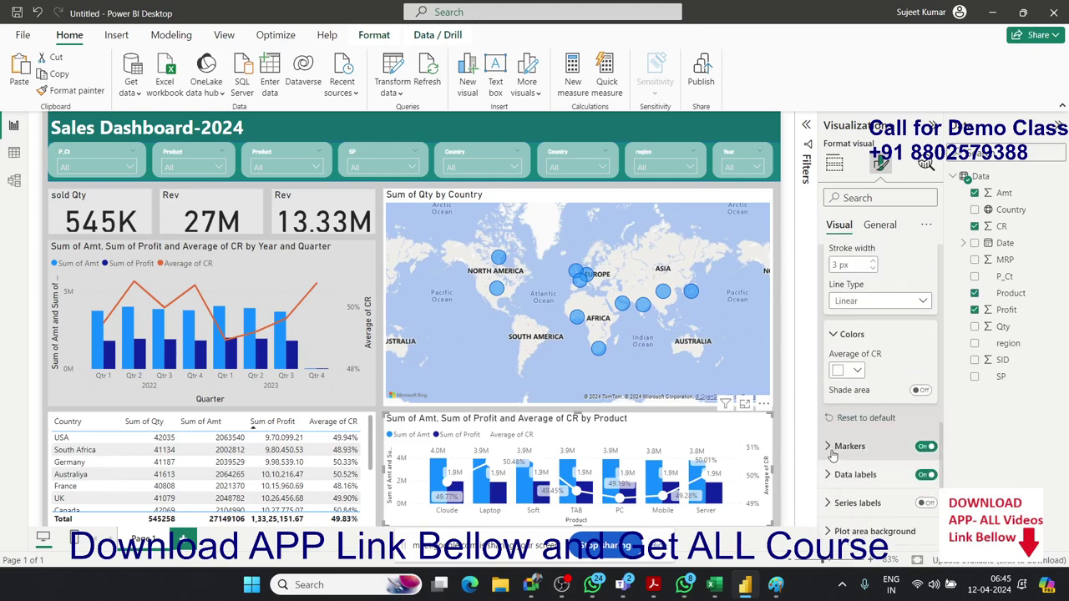
click(830, 447)
scroll(852, 451, down, 1)
scroll(856, 451, down, 2)
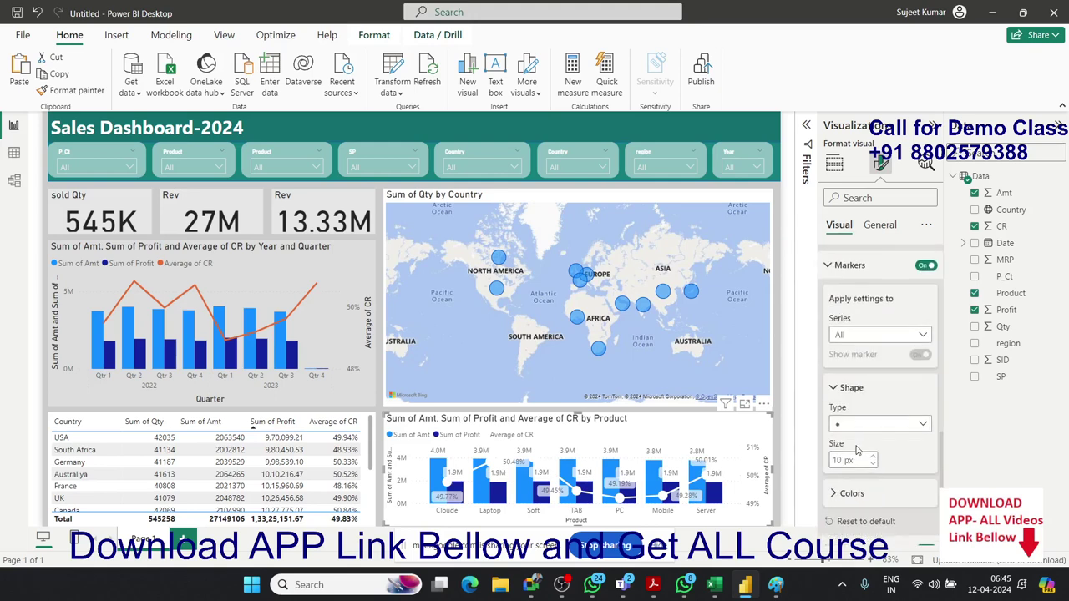
click(852, 338)
click(852, 352)
Step: Recolour the Average of CR line light grey, then back to orange
scroll(910, 419, up, 1)
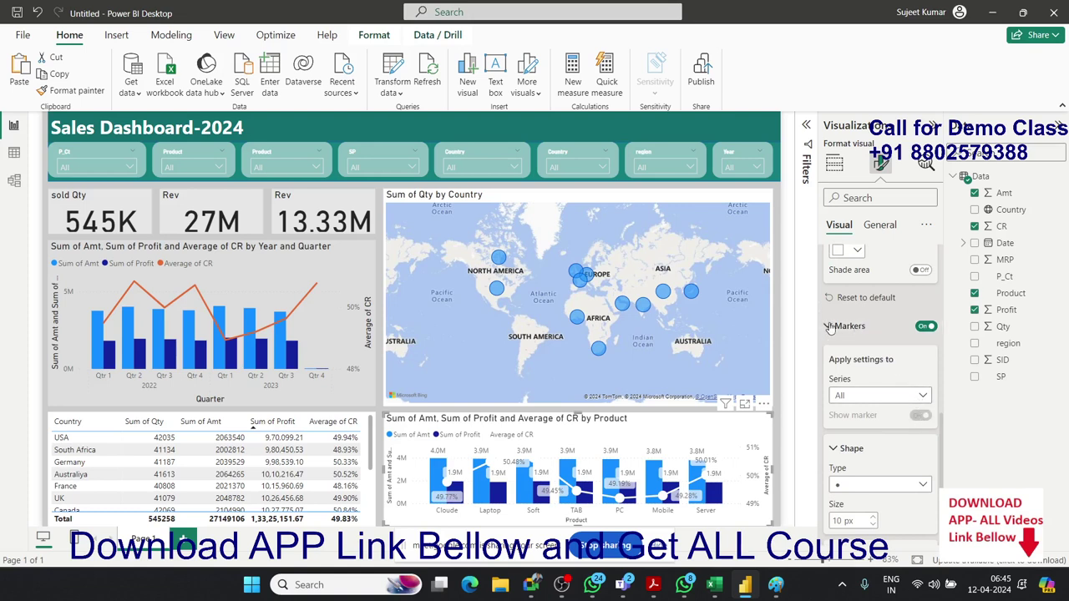
scroll(831, 330, up, 2)
click(858, 371)
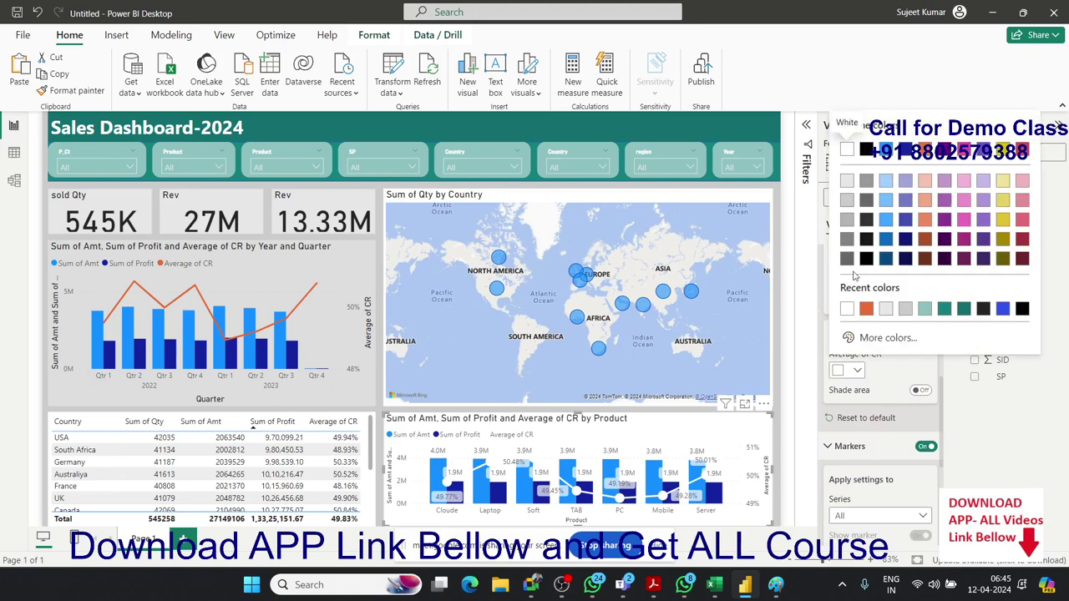
click(849, 184)
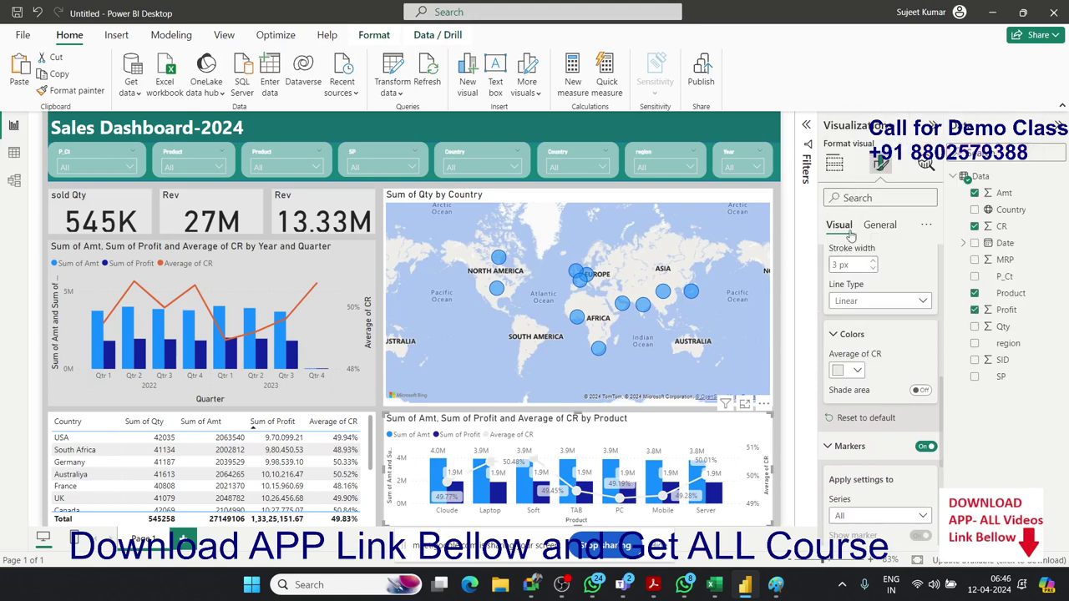
scroll(850, 309, up, 3)
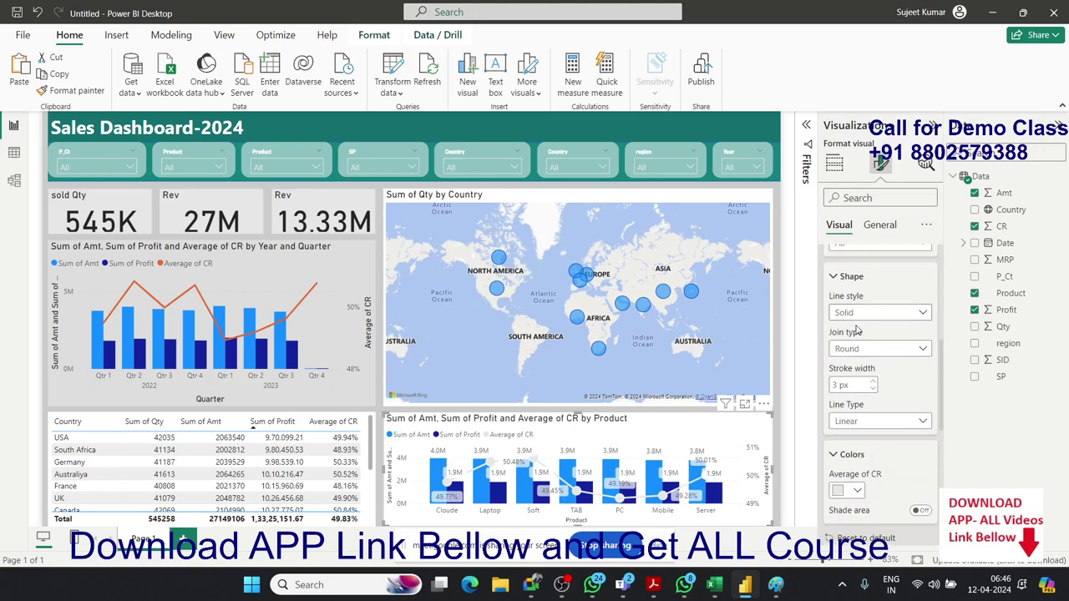
scroll(854, 334, up, 1)
scroll(854, 338, down, 1)
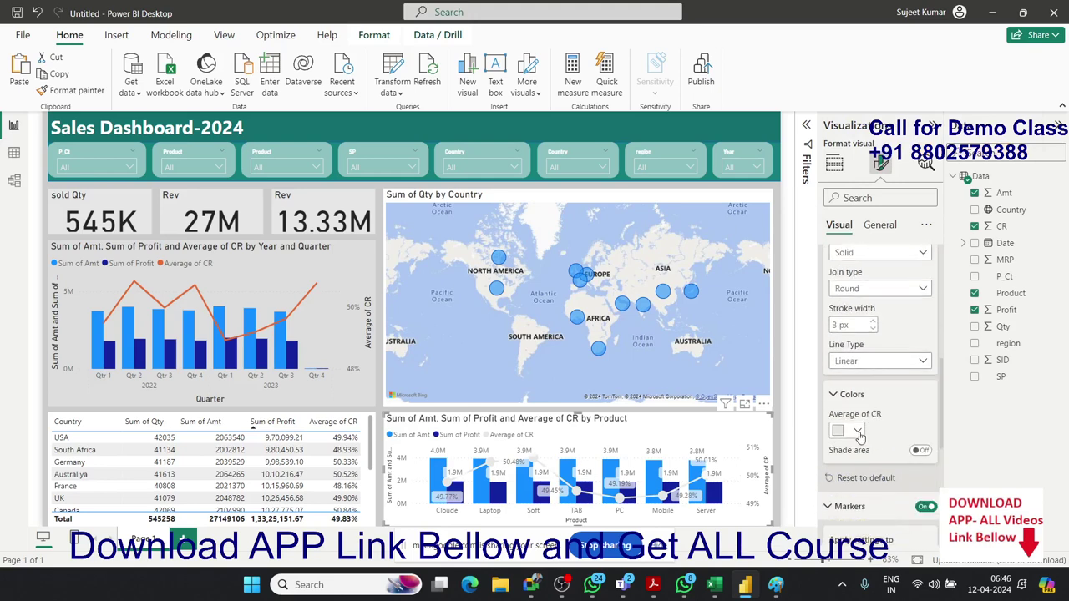
click(857, 432)
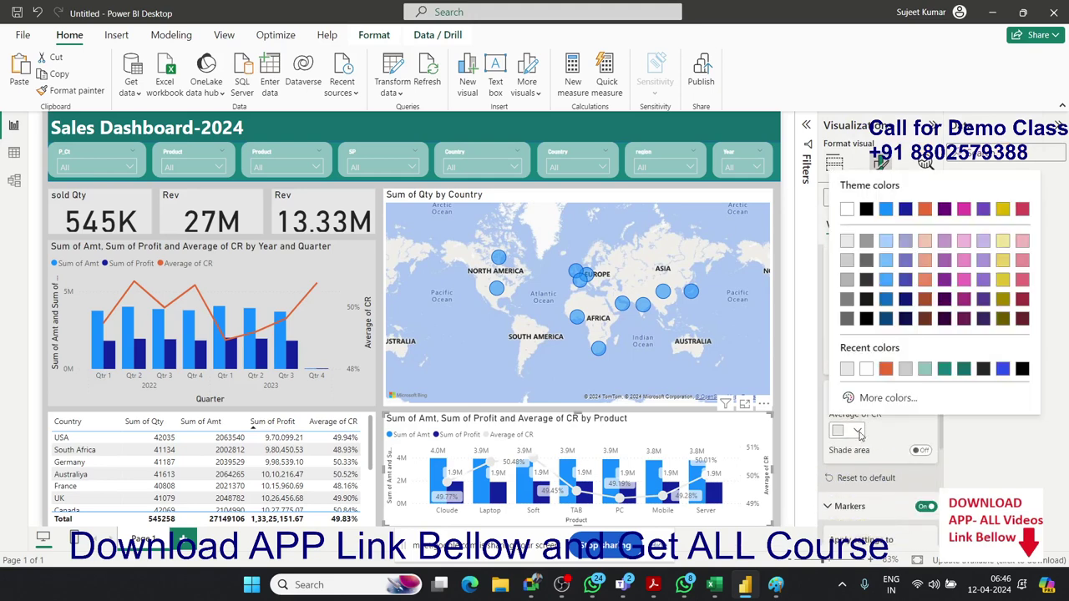
click(886, 369)
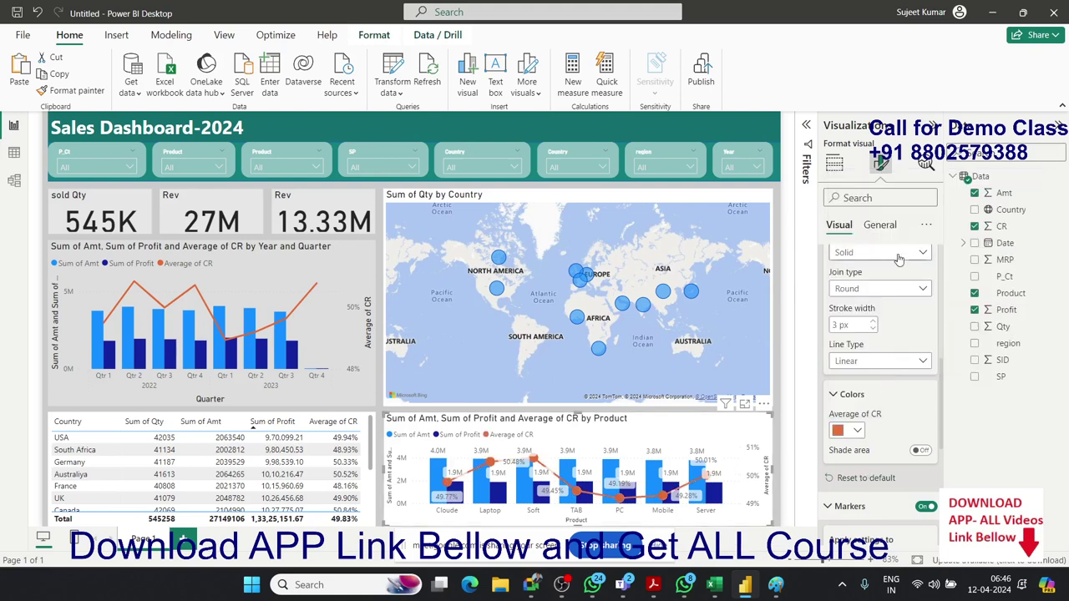
Step: Turn the chart legend off and briefly test a Cloude cross-filter
scroll(898, 407, down, 5)
scroll(894, 384, down, 1)
scroll(894, 367, down, 1)
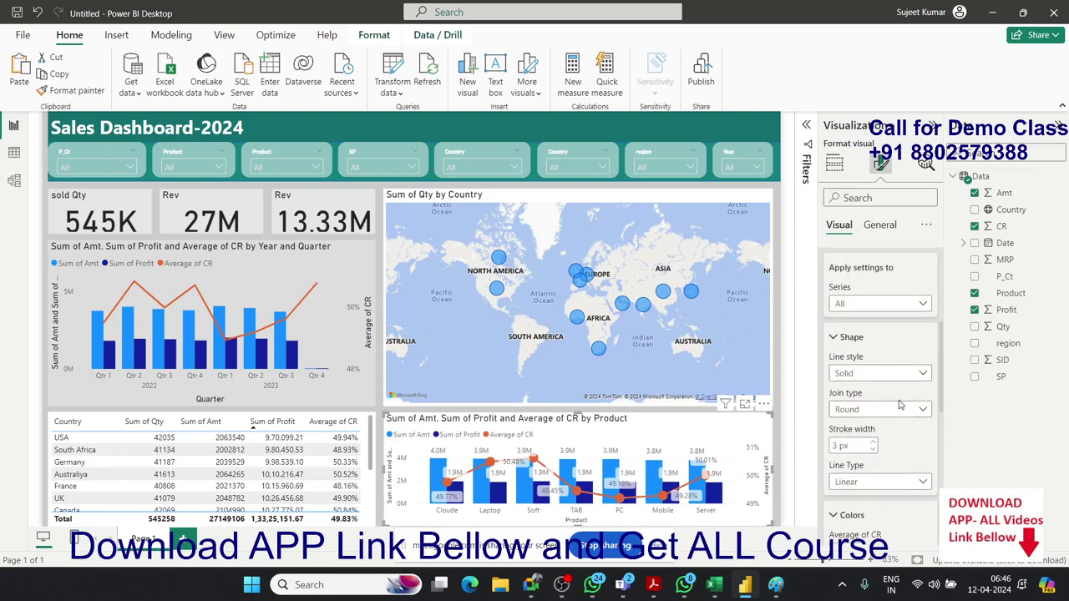
scroll(892, 352, up, 10)
scroll(892, 352, up, 1)
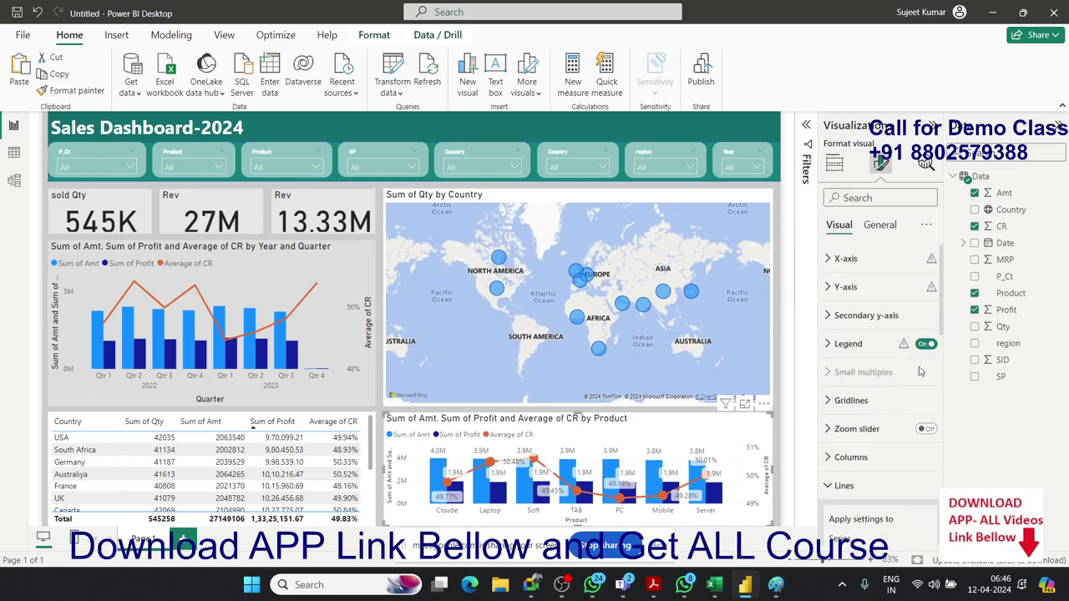
click(923, 349)
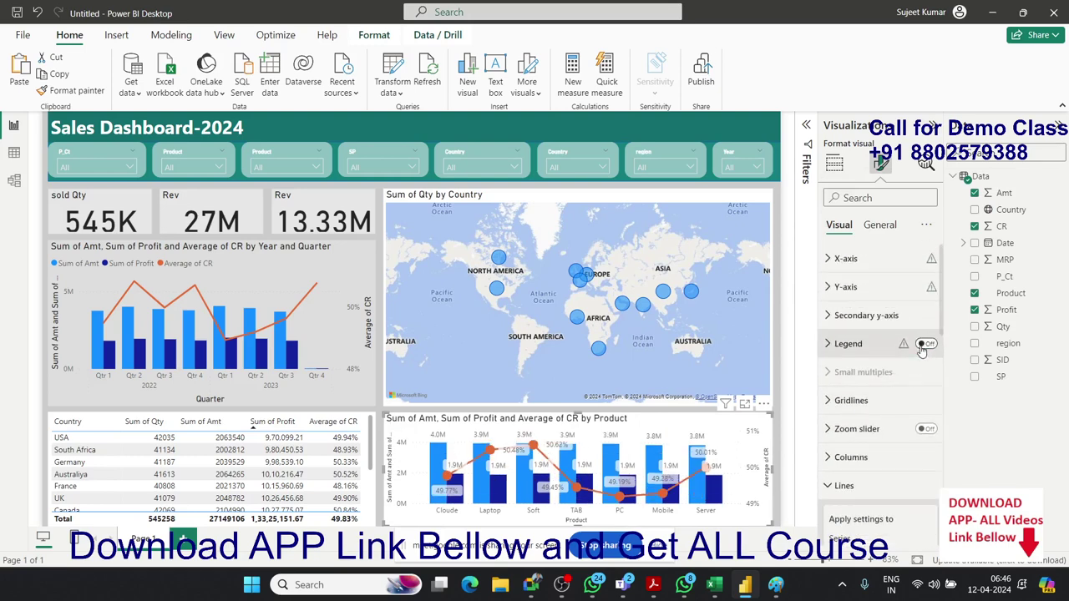
scroll(883, 400, down, 1)
scroll(883, 400, down, 1)
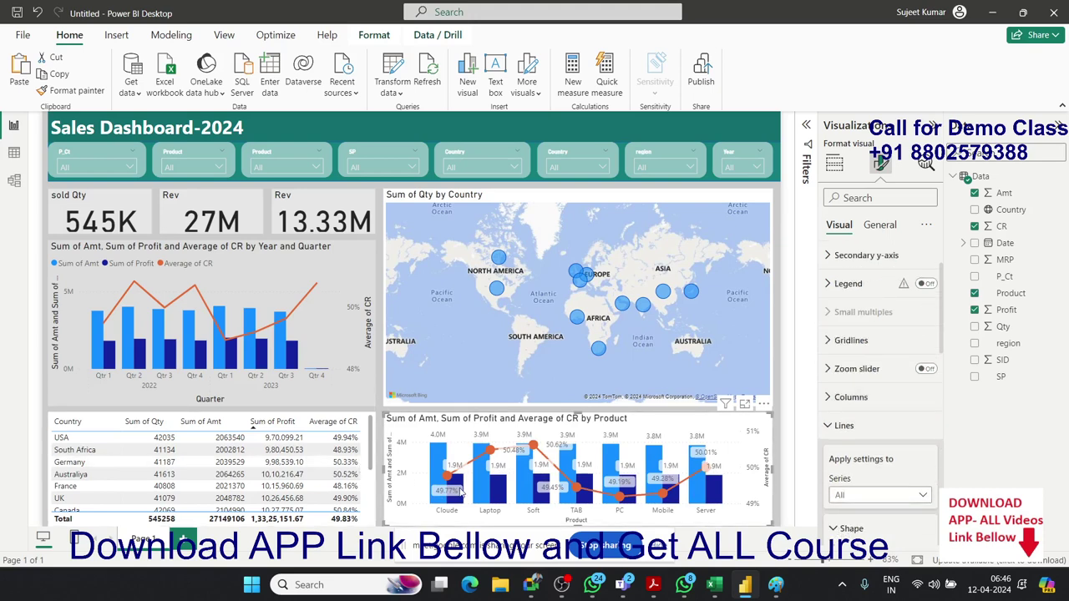
click(459, 493)
click(457, 495)
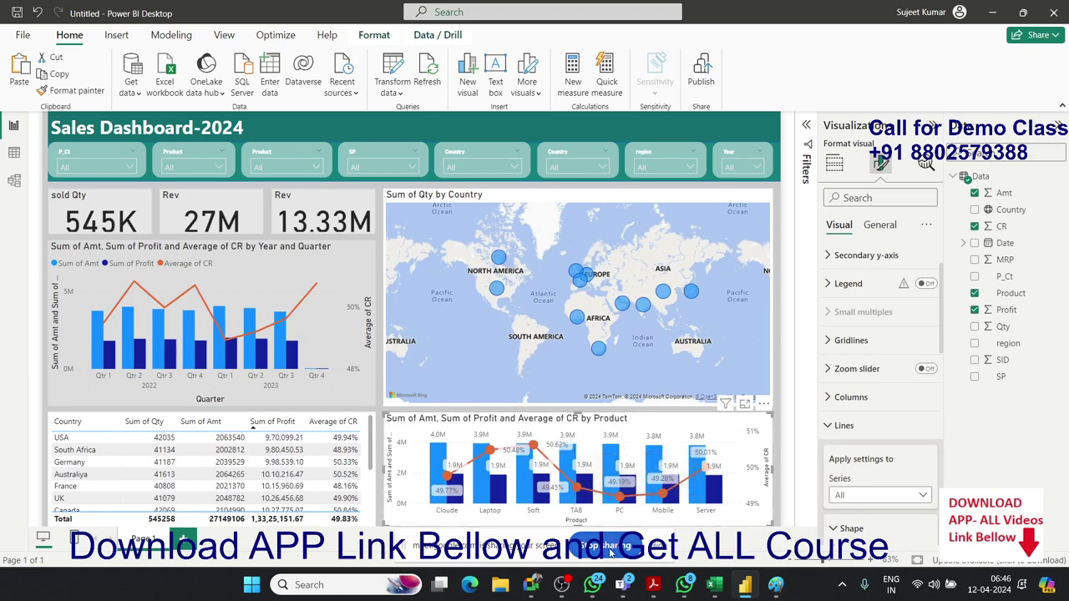
Step: Review the Columns formatting options, then select the Sum of Qty by Country map
click(837, 399)
scroll(857, 422, down, 3)
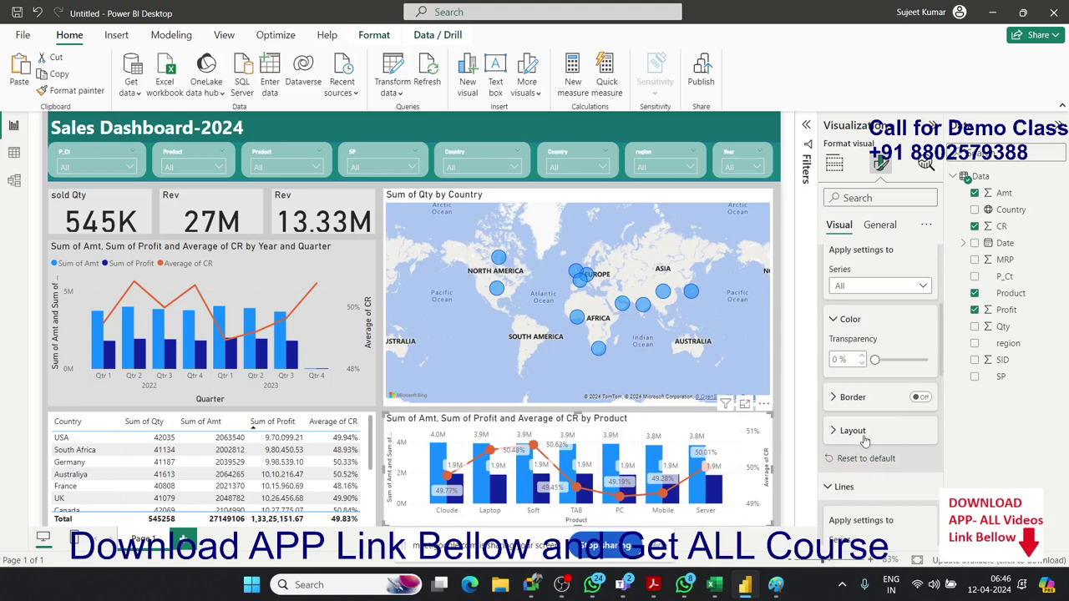
scroll(860, 443, down, 2)
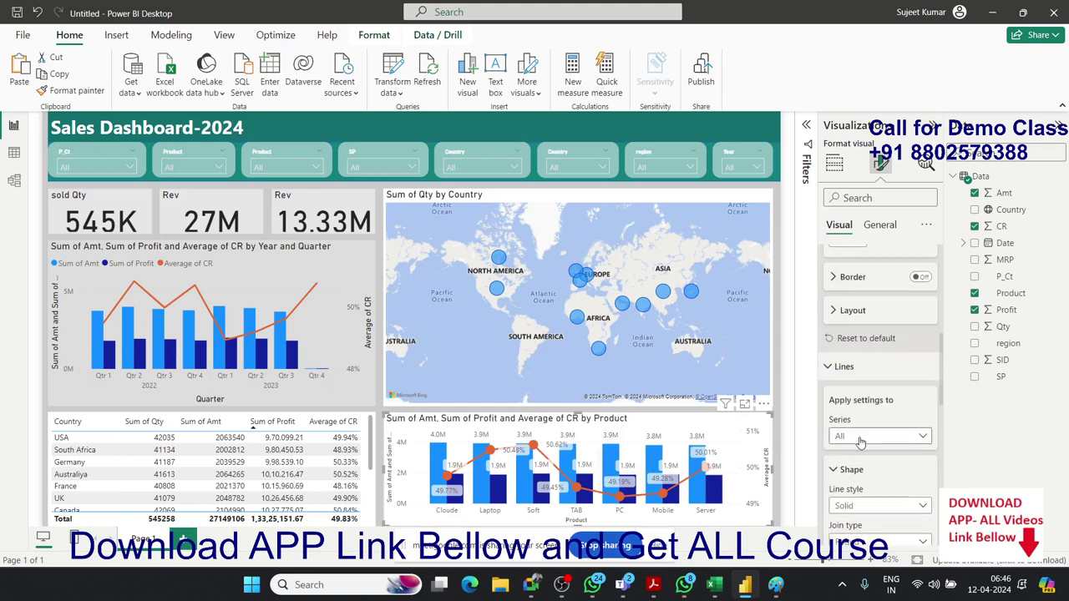
scroll(860, 443, up, 1)
scroll(861, 442, down, 1)
scroll(861, 443, down, 1)
scroll(860, 442, down, 1)
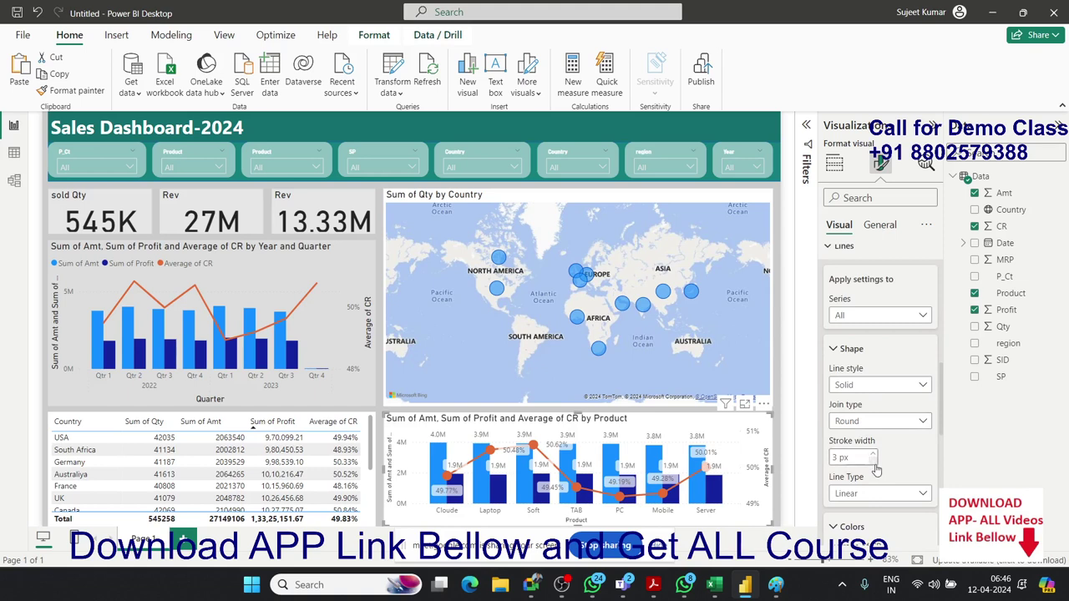
scroll(880, 471, down, 1)
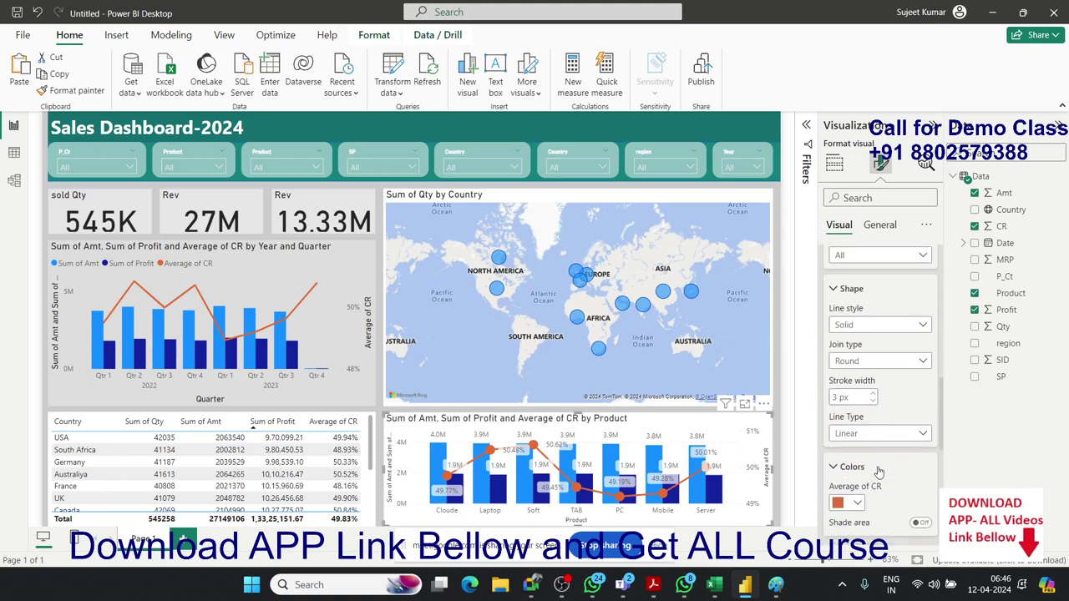
scroll(882, 484, down, 1)
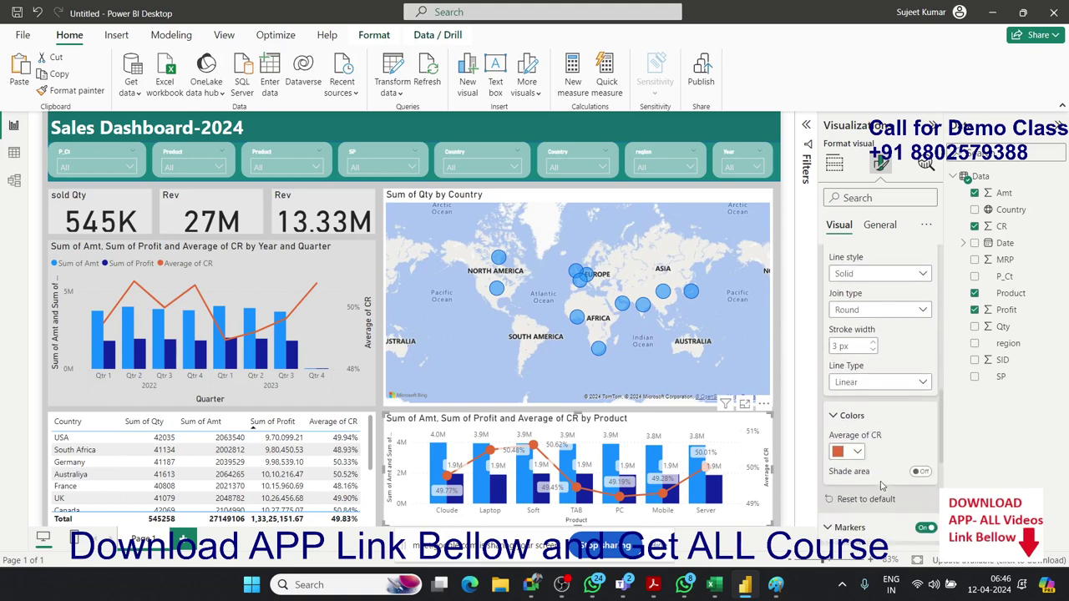
scroll(881, 485, down, 1)
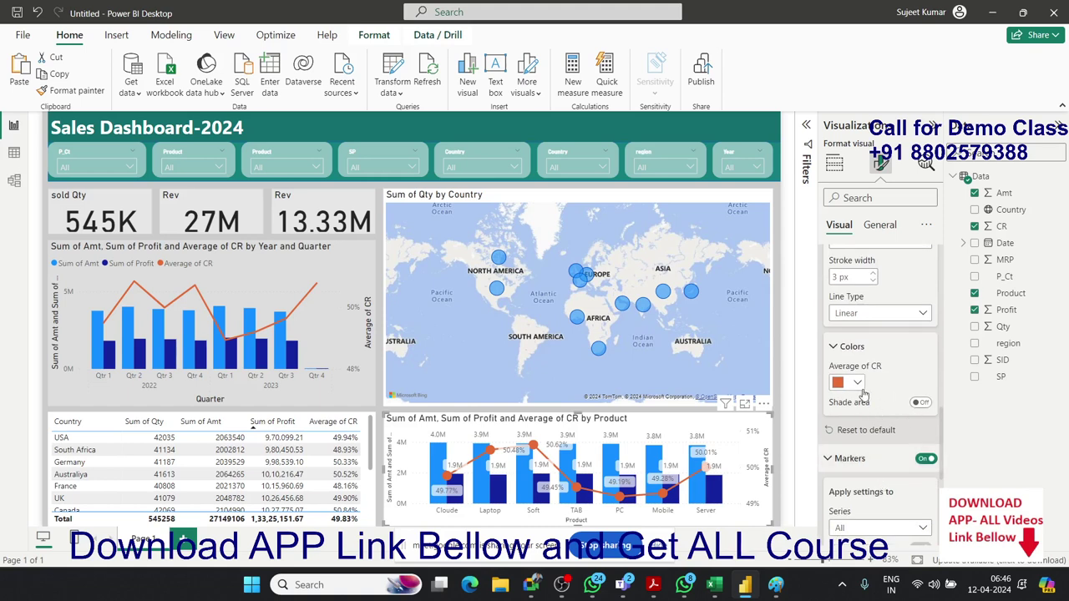
scroll(866, 418, up, 1)
scroll(867, 422, up, 1)
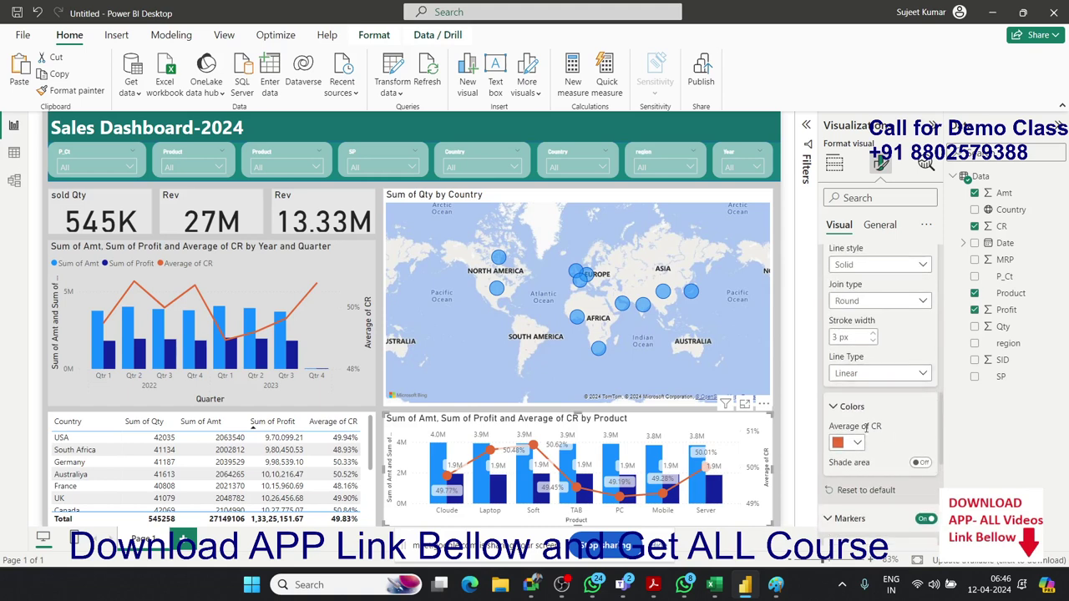
scroll(867, 430, up, 2)
scroll(867, 431, up, 1)
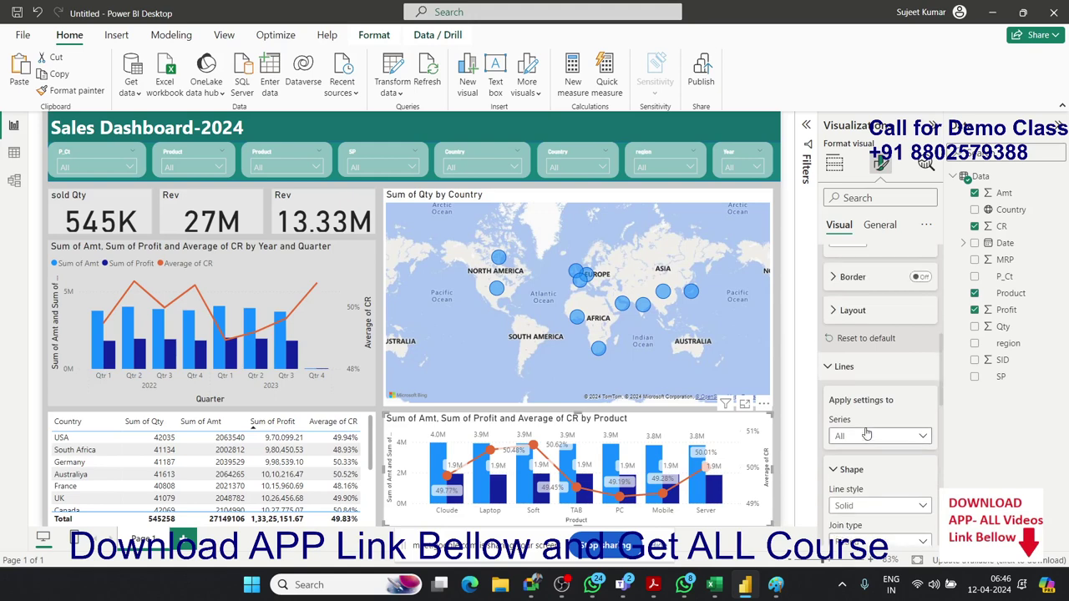
scroll(867, 432, up, 2)
scroll(866, 431, down, 1)
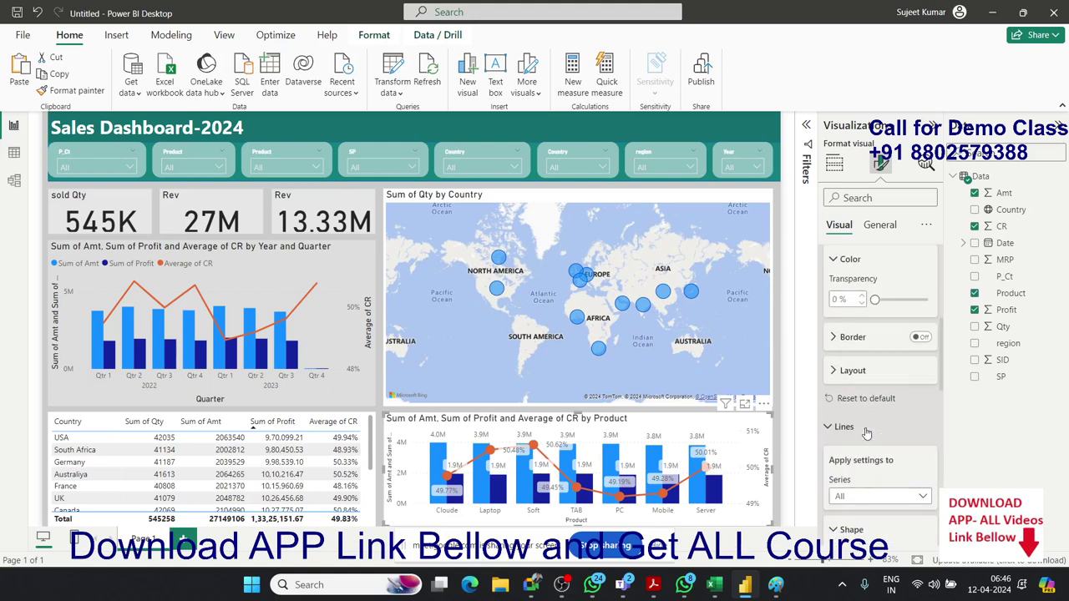
scroll(869, 443, down, 4)
scroll(872, 463, down, 2)
scroll(875, 473, down, 1)
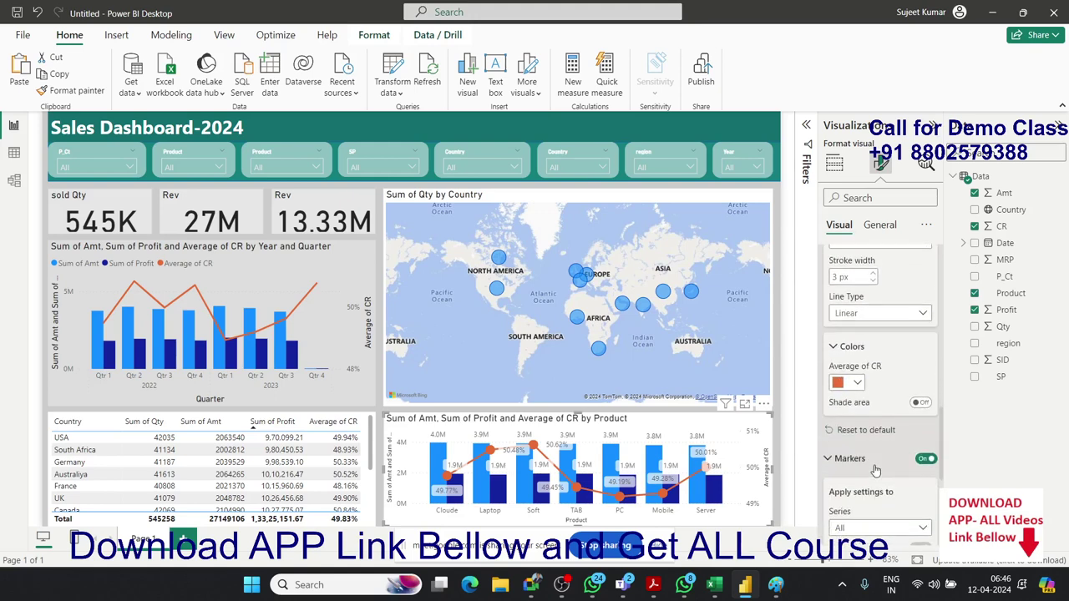
scroll(875, 474, down, 3)
scroll(874, 473, down, 1)
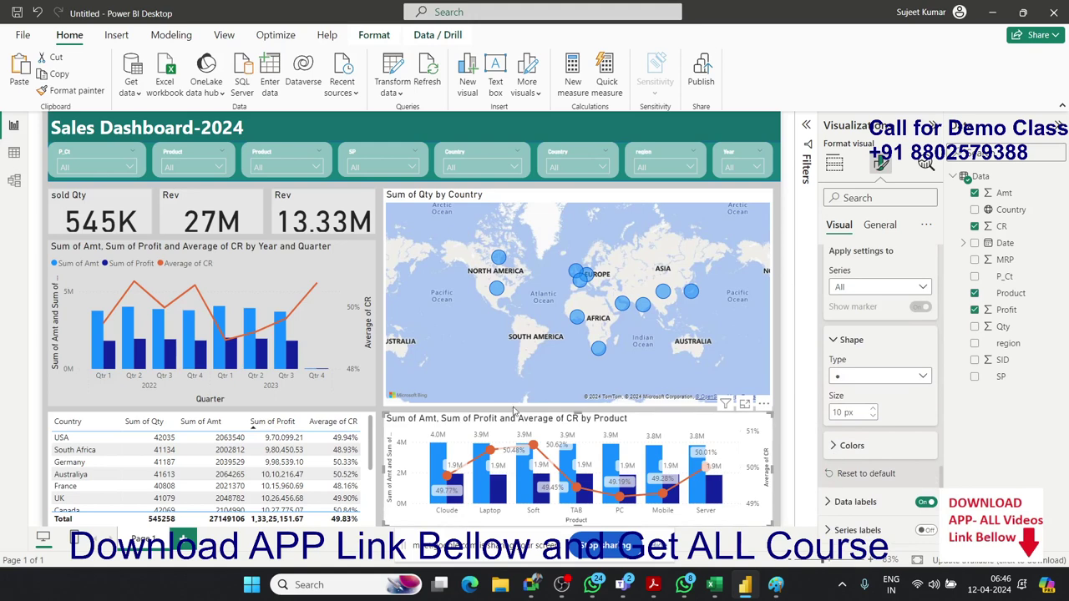
click(783, 432)
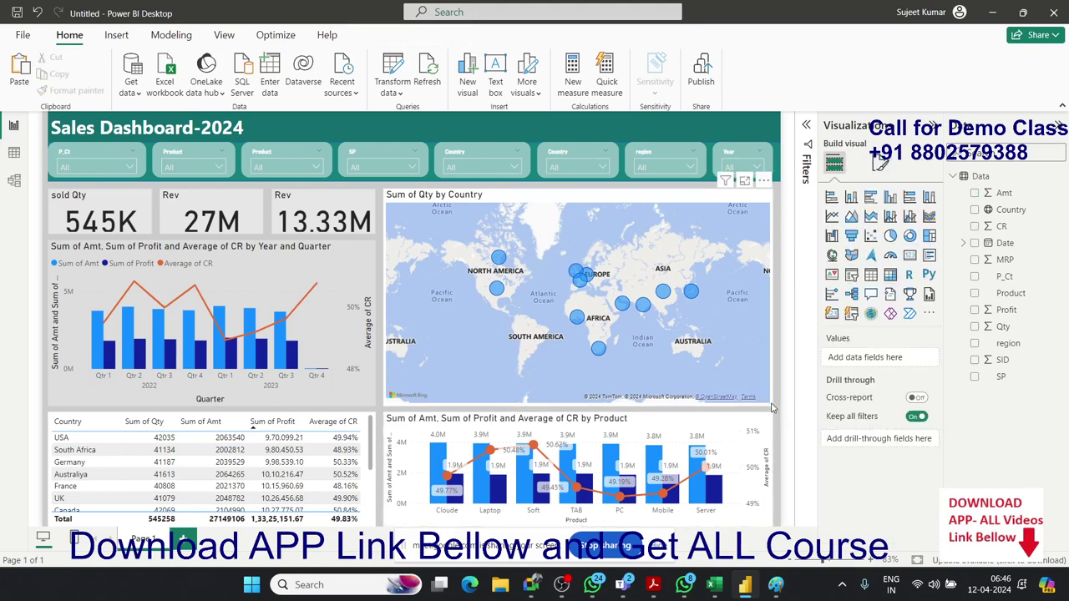
click(772, 406)
click(880, 164)
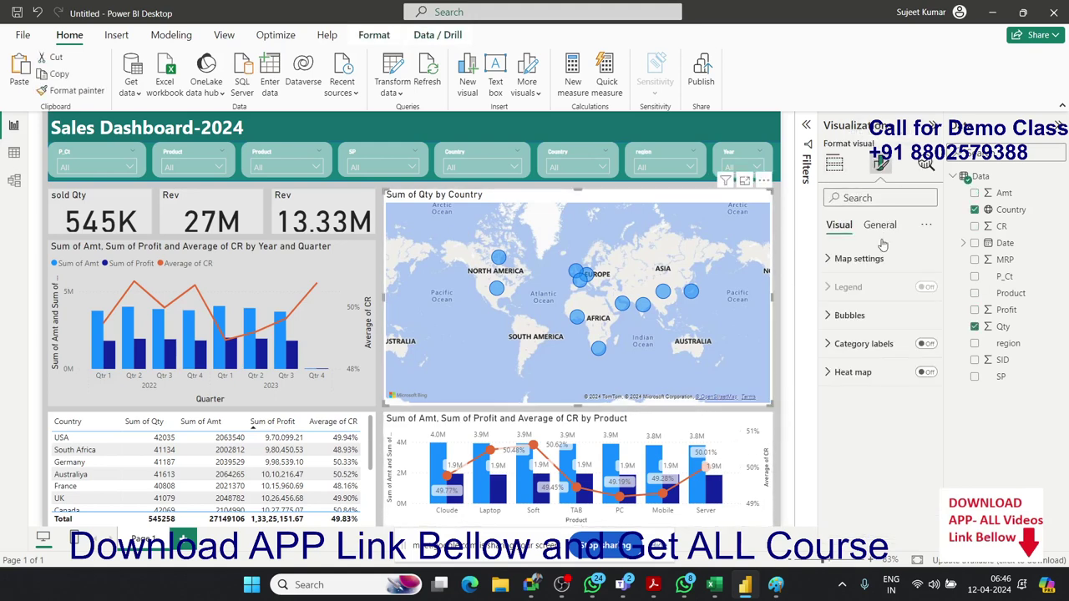
click(857, 262)
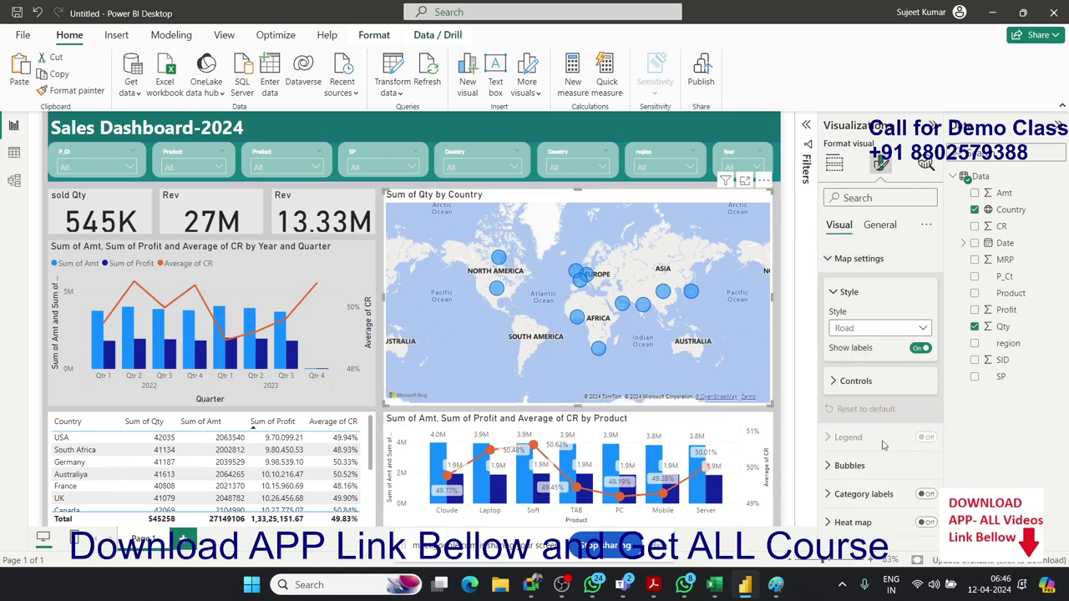
click(929, 525)
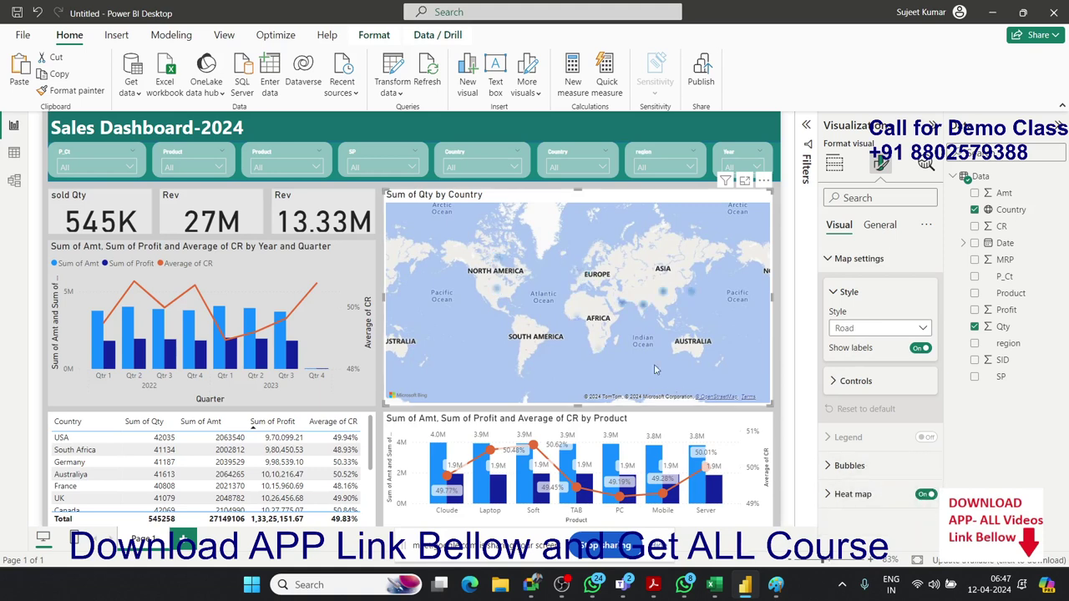
click(832, 495)
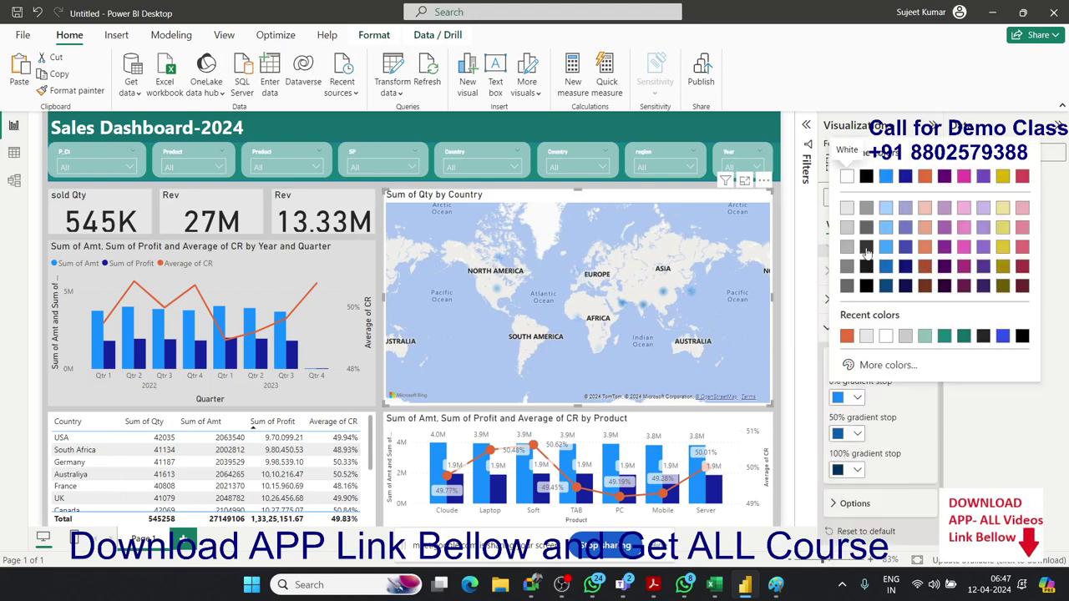
click(847, 338)
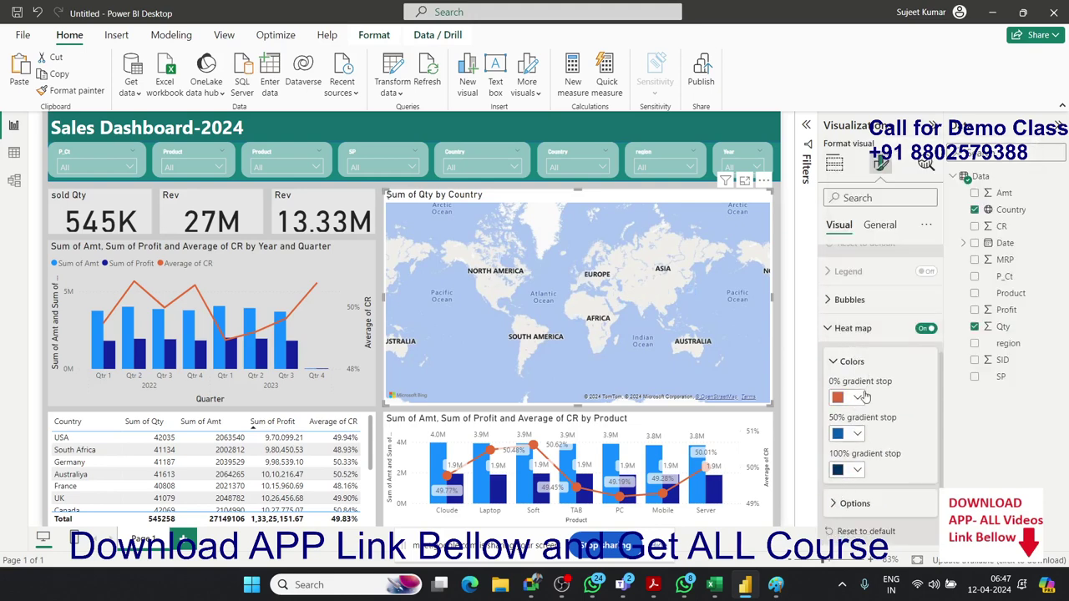
click(857, 434)
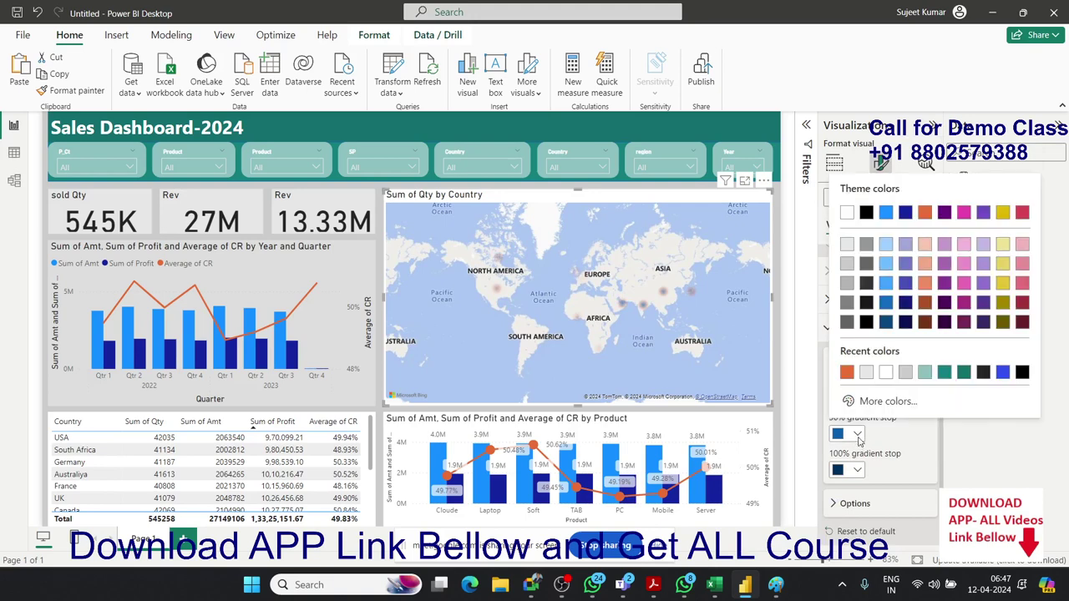
click(1022, 212)
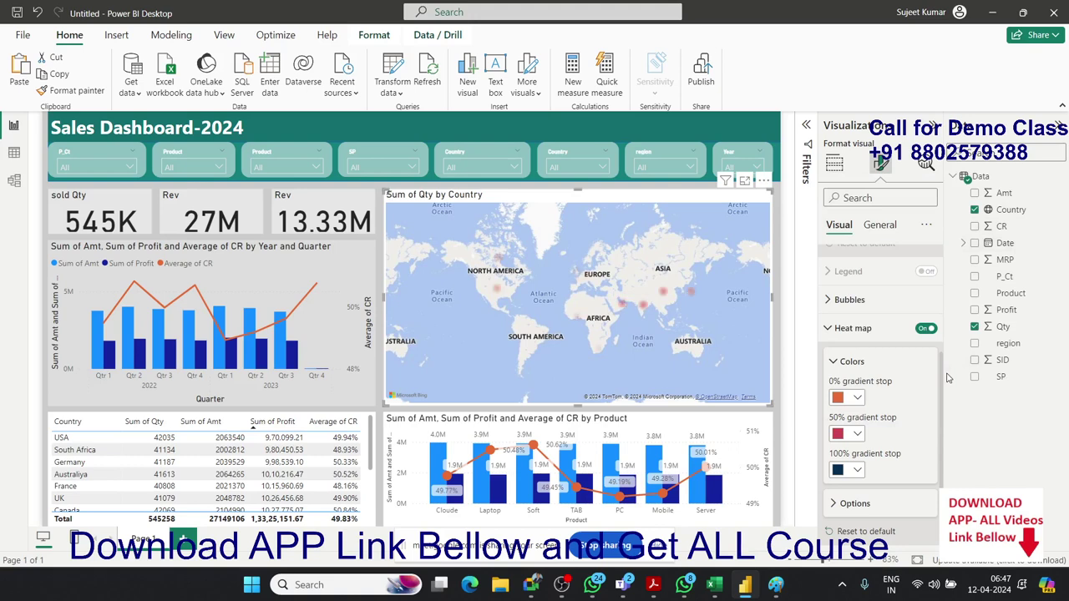
click(857, 471)
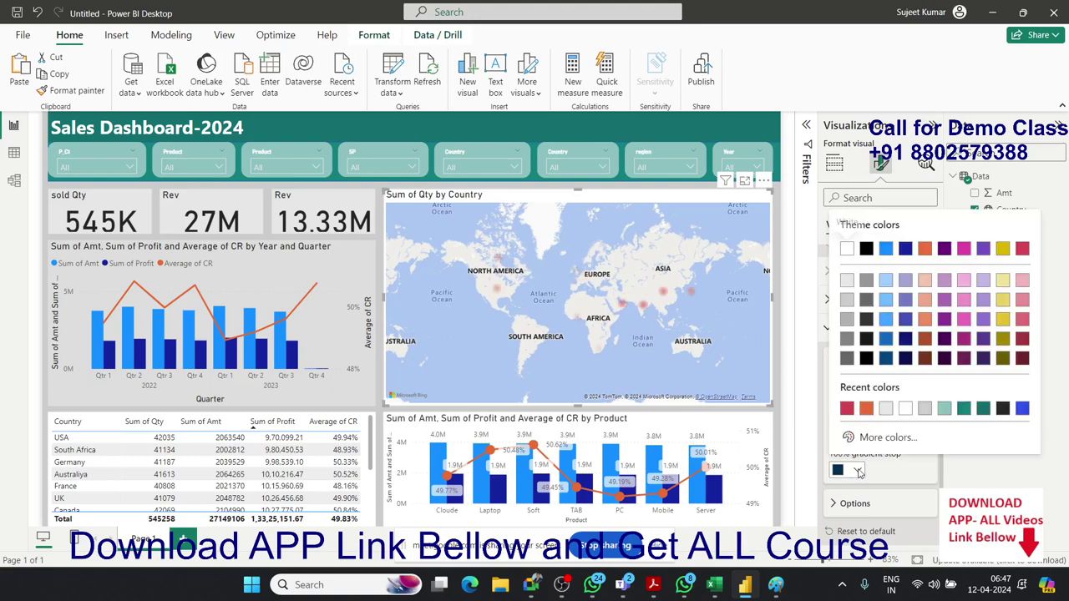
click(963, 251)
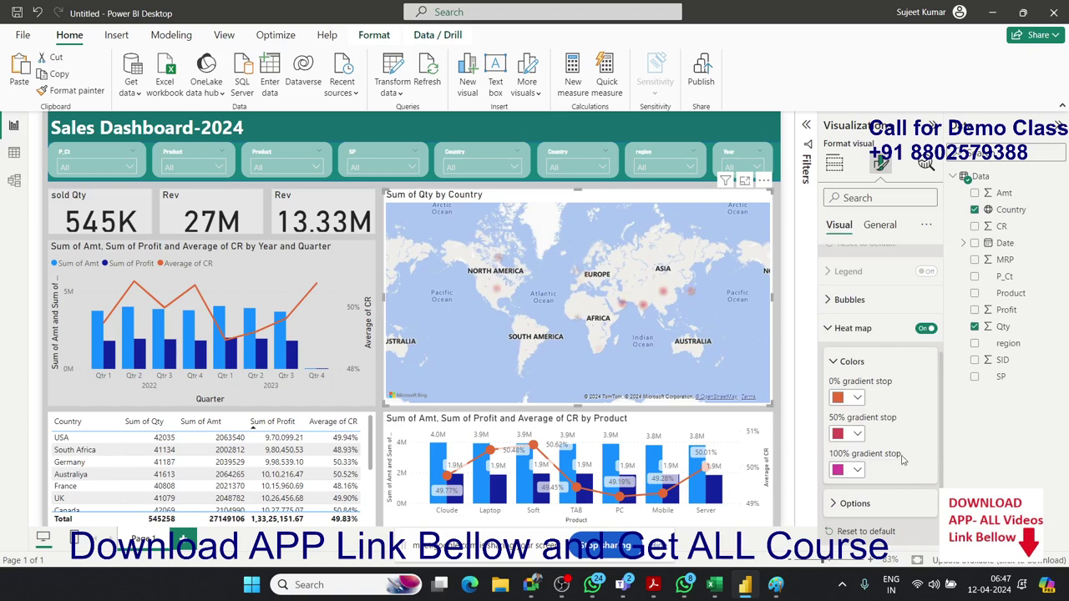
click(926, 328)
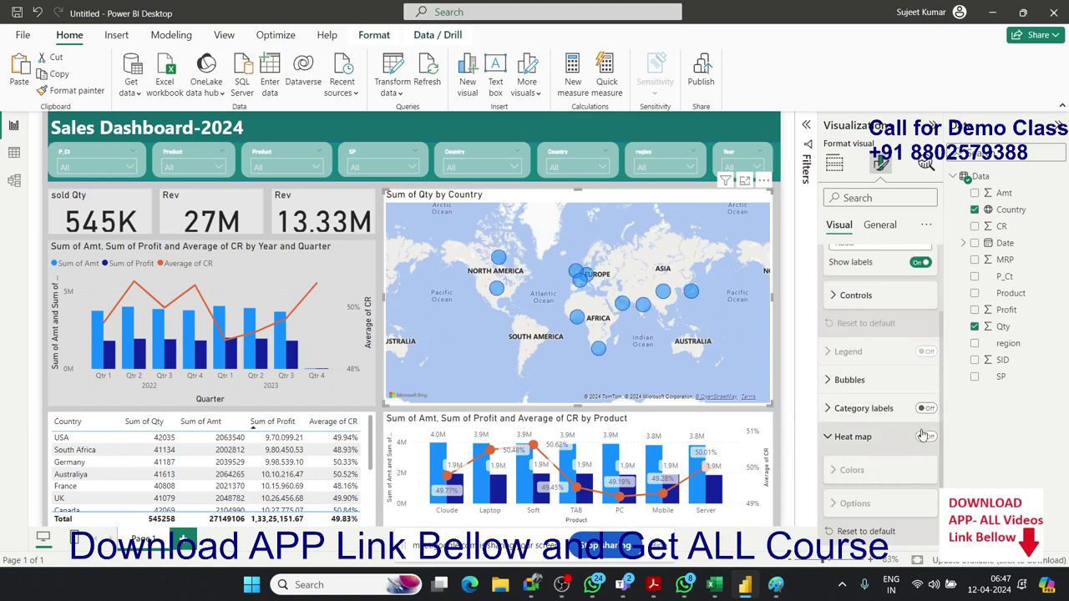
click(829, 383)
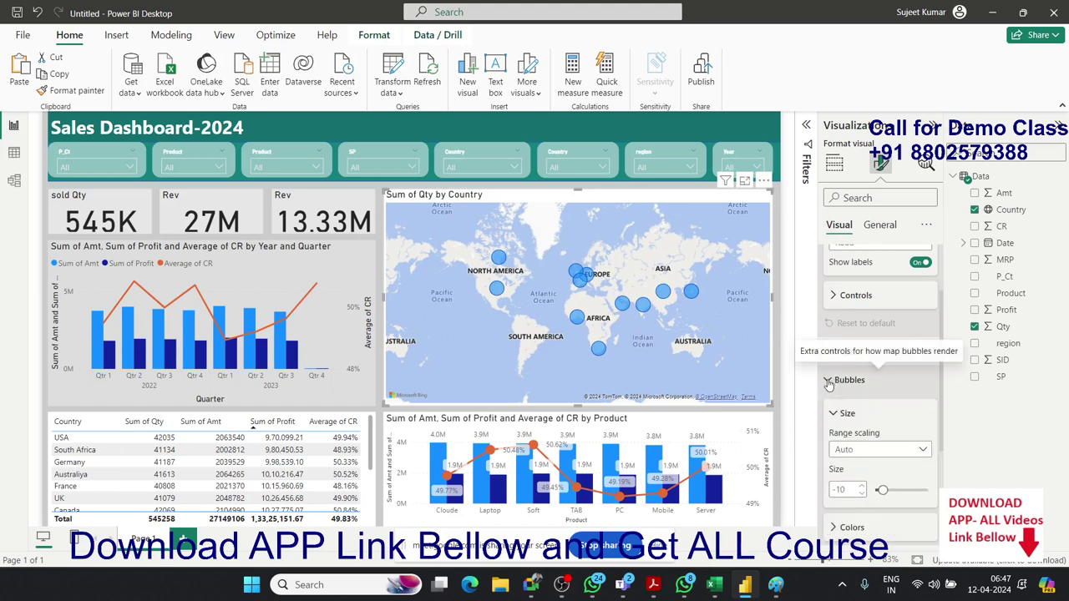
click(829, 383)
scroll(870, 412, up, 2)
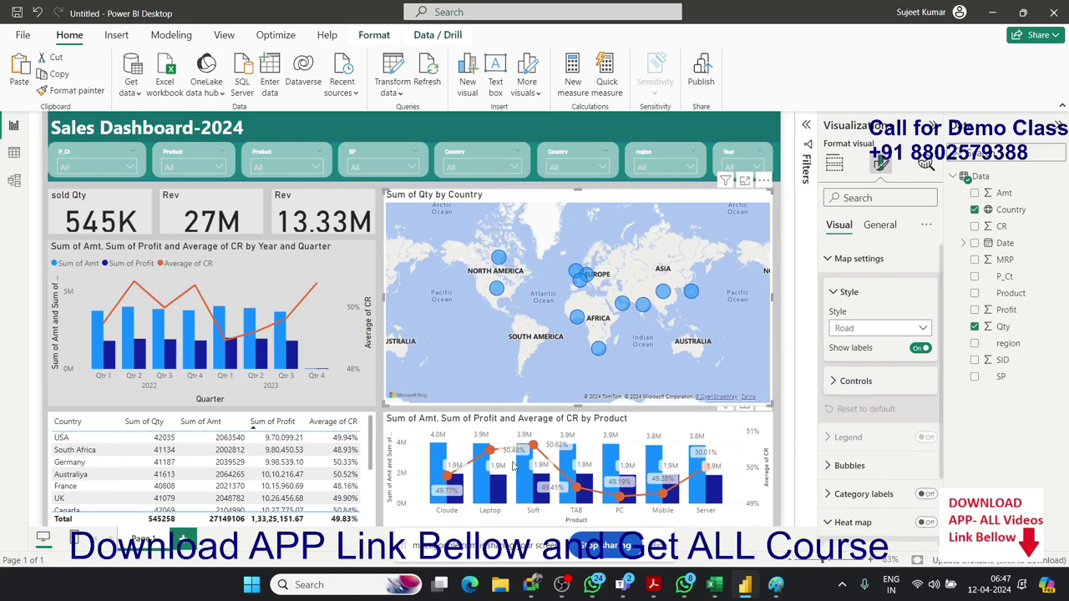
click(784, 426)
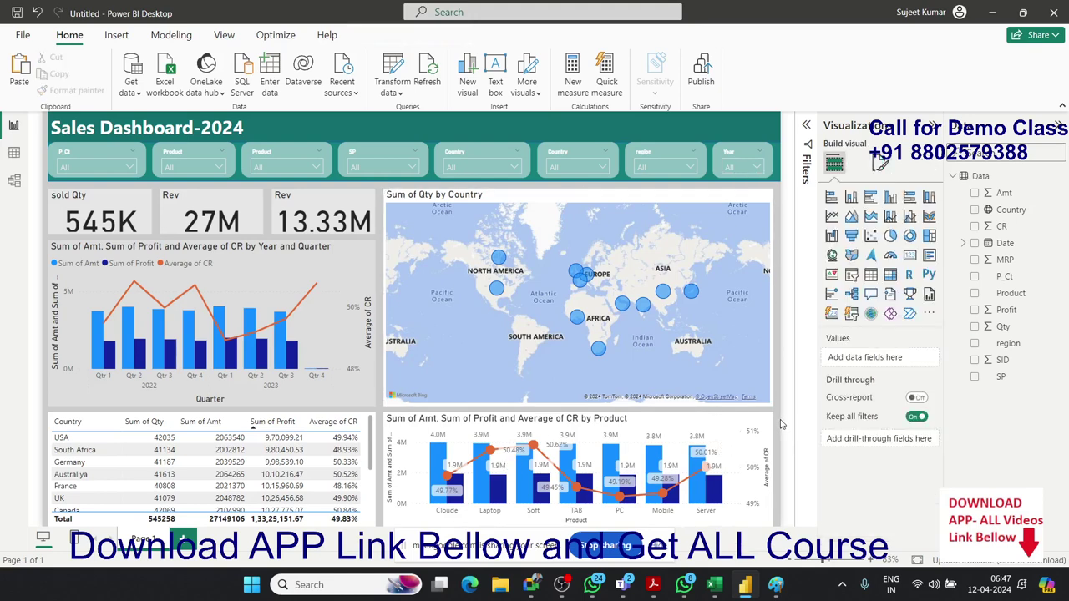
key(alt+Tab)
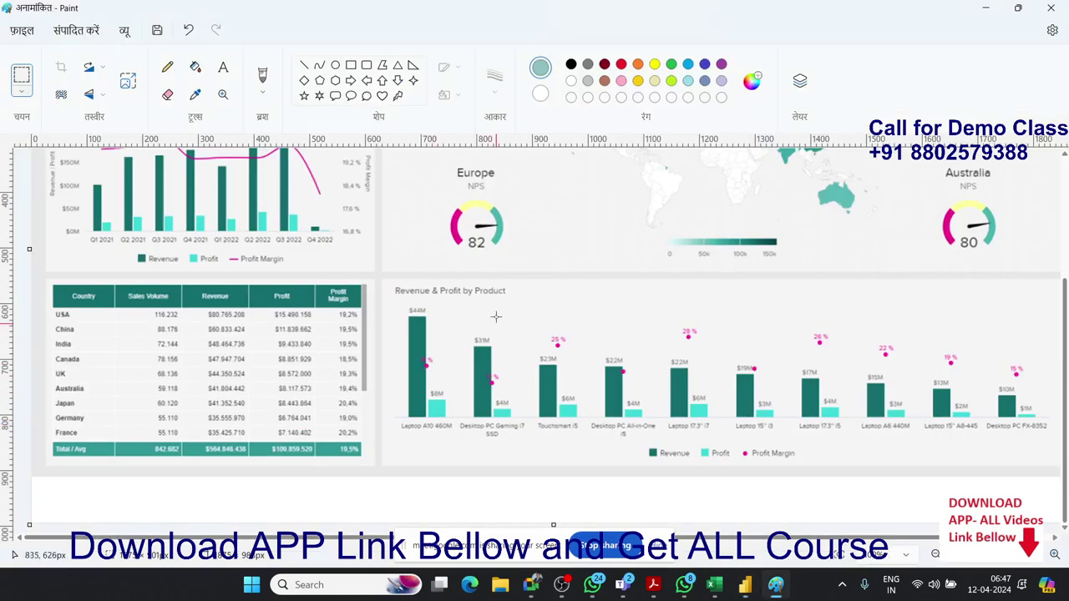
scroll(493, 318, up, 5)
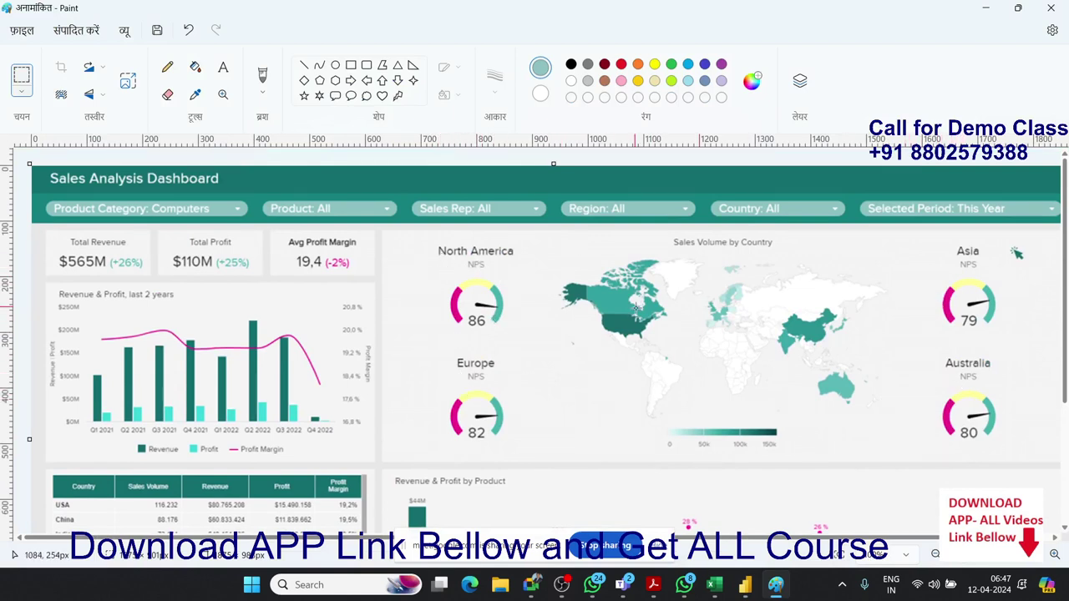
key(alt+Tab)
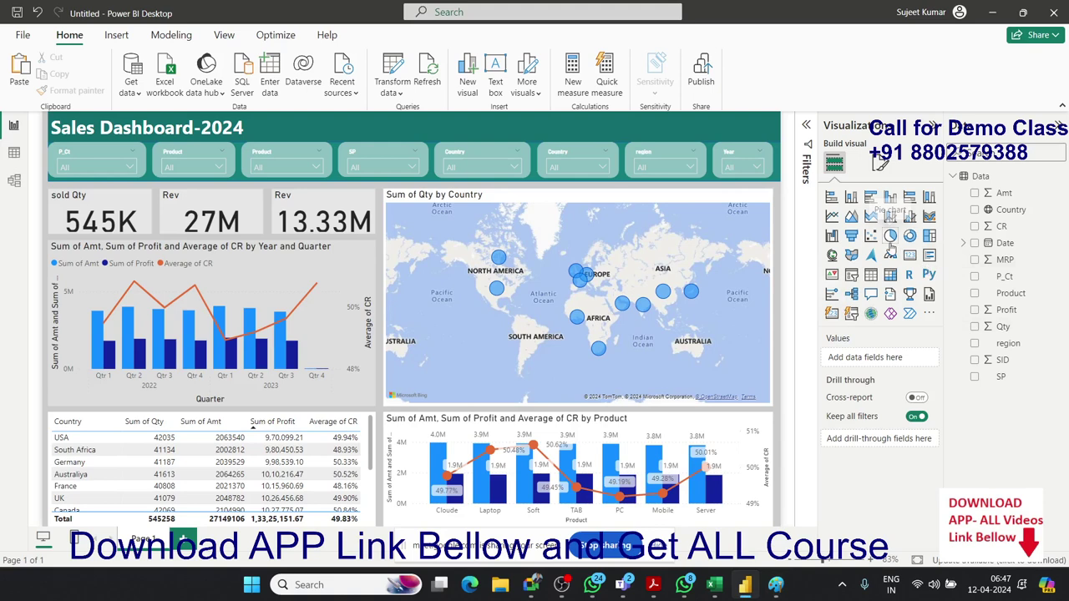
Step: Search 'meter' in Get more visuals and add the Tachometer visual to the report
click(930, 314)
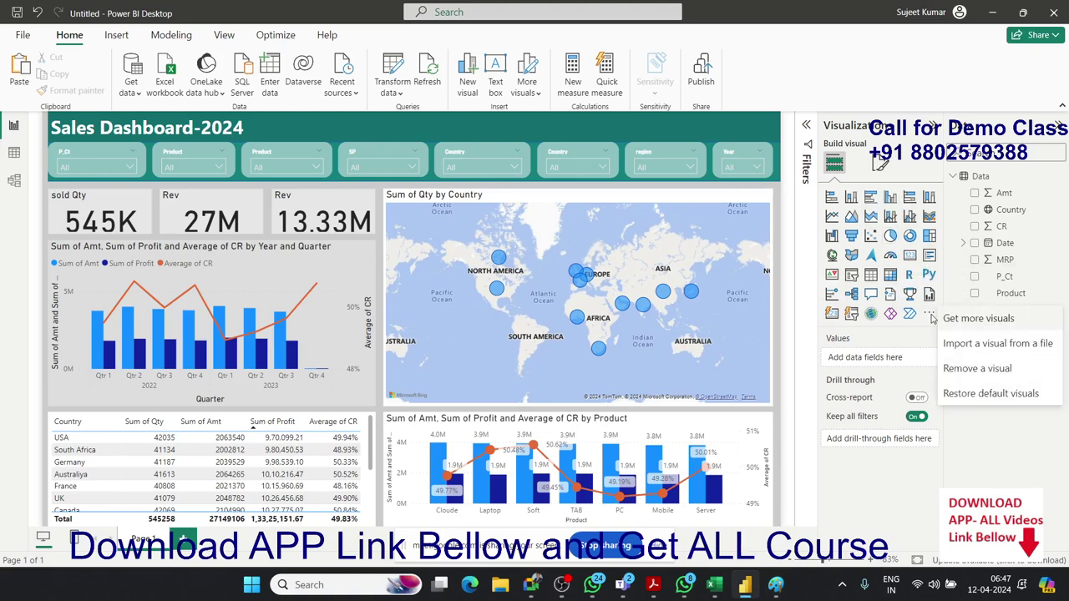
click(953, 319)
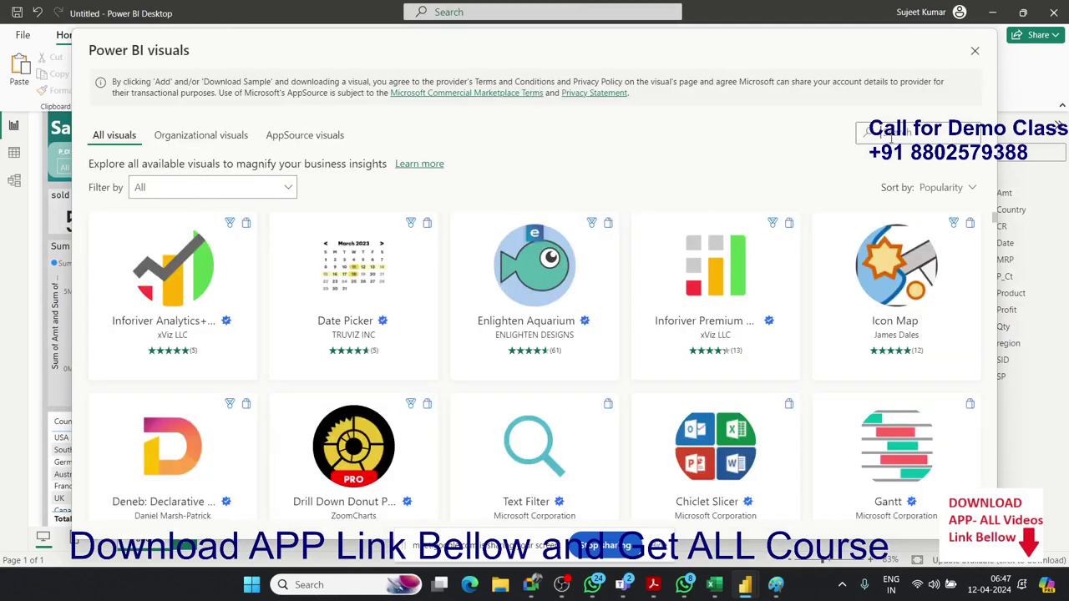
key(Return)
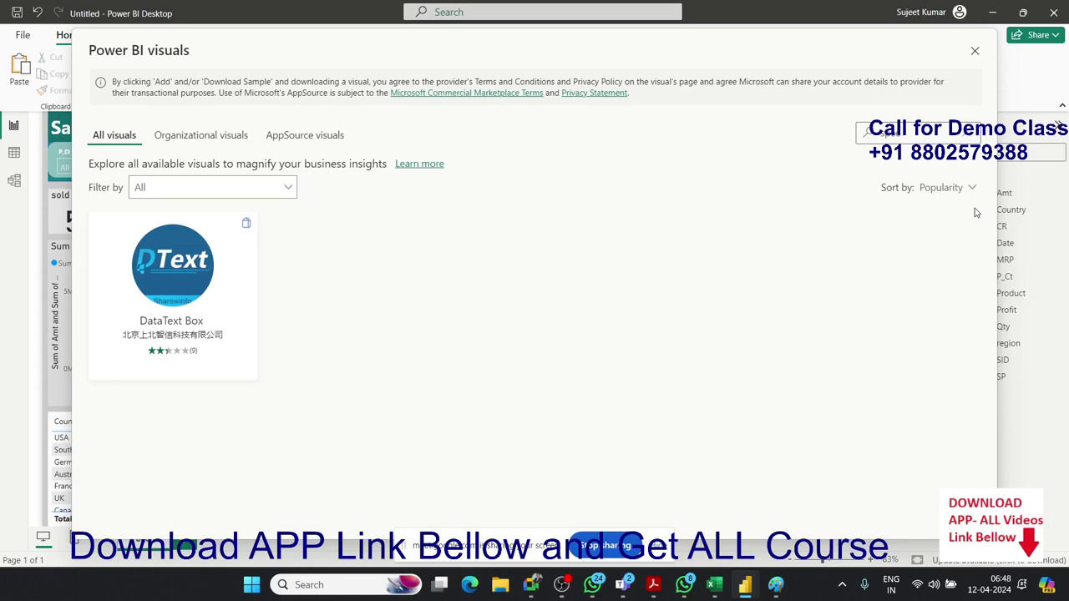
text(s)
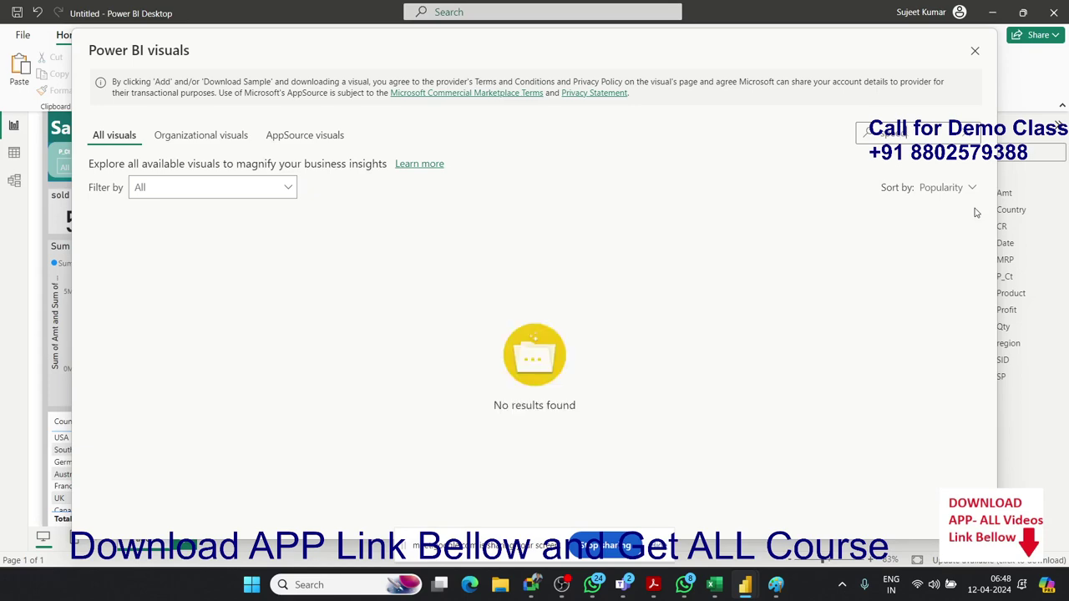
key(BackSpace)
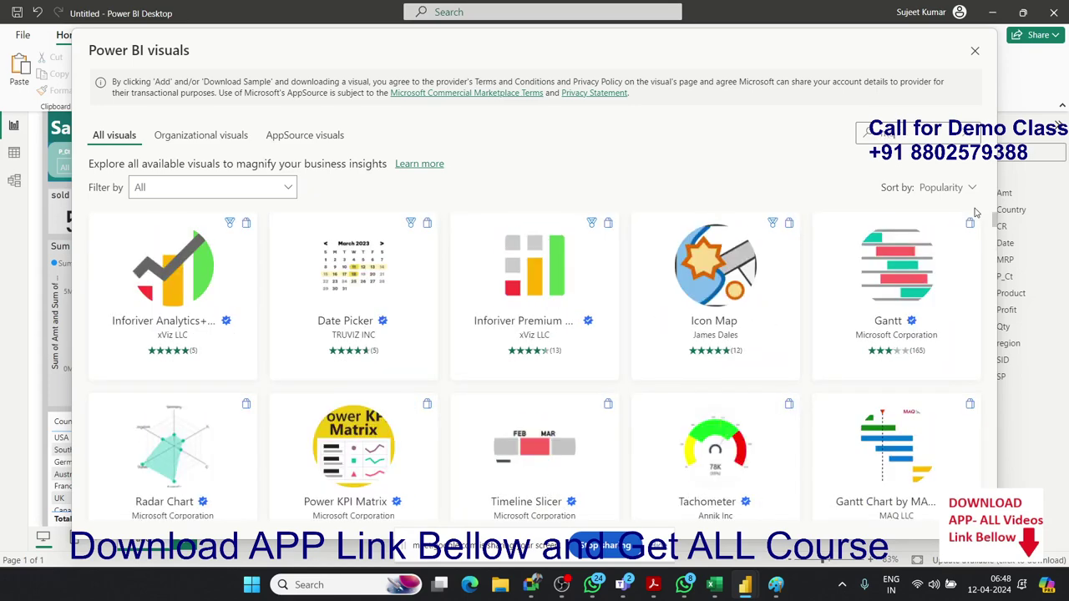
text(meter)
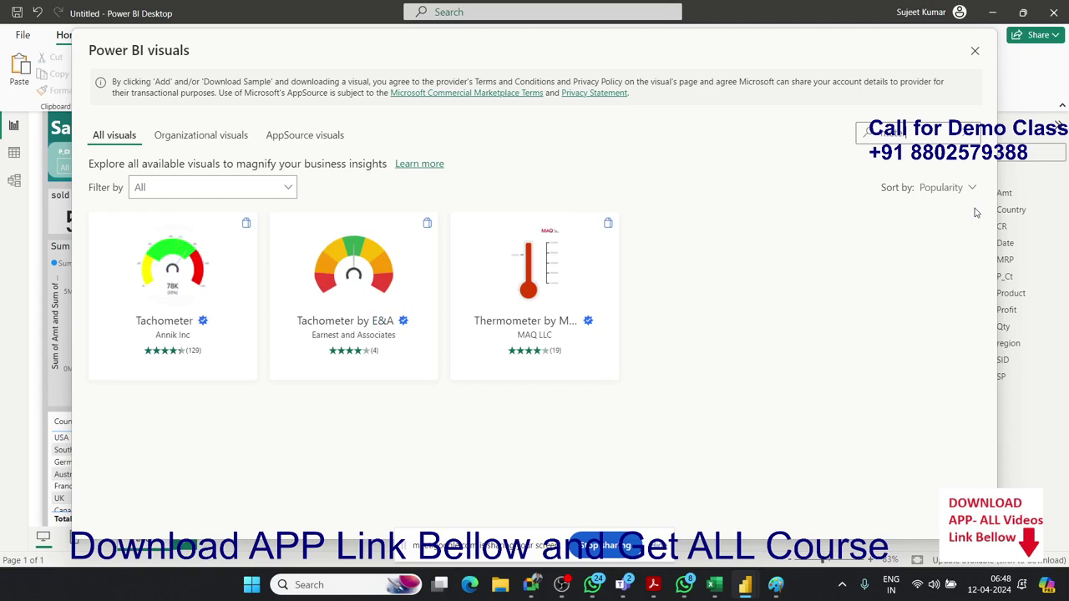
click(156, 263)
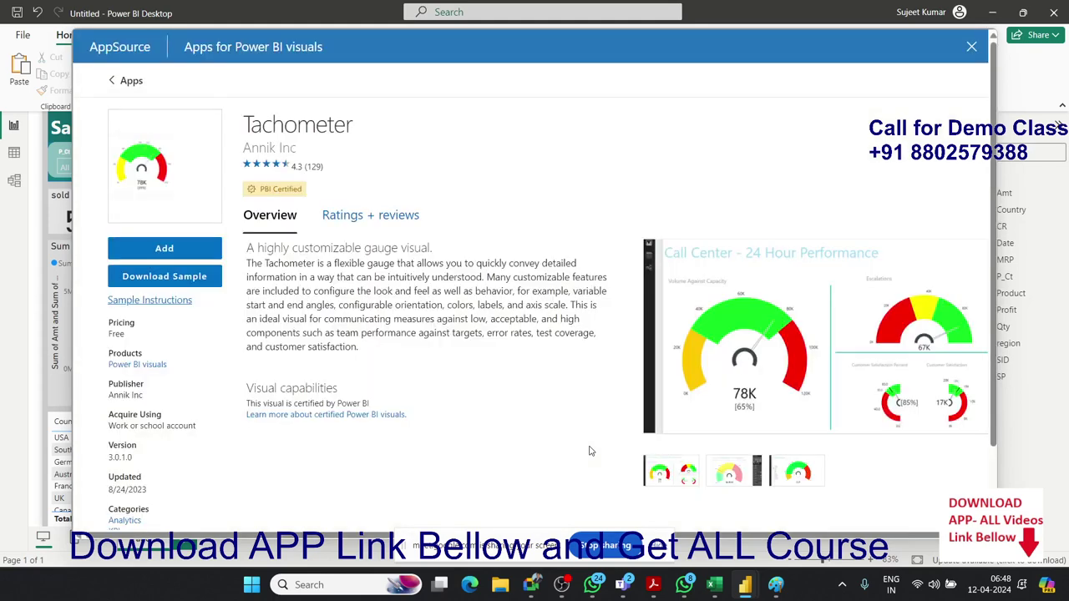
click(184, 257)
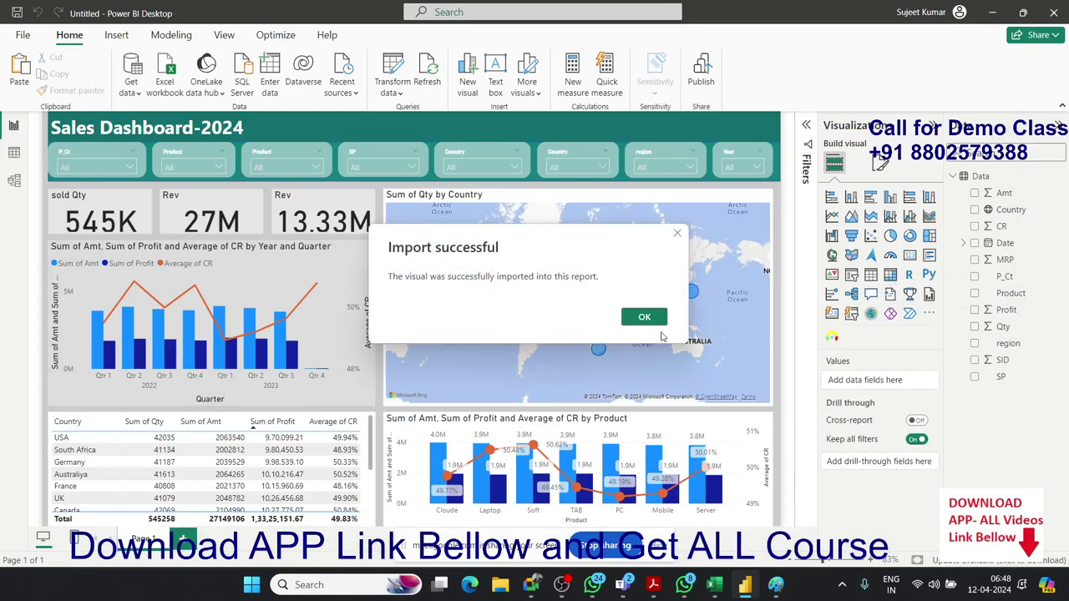
click(645, 317)
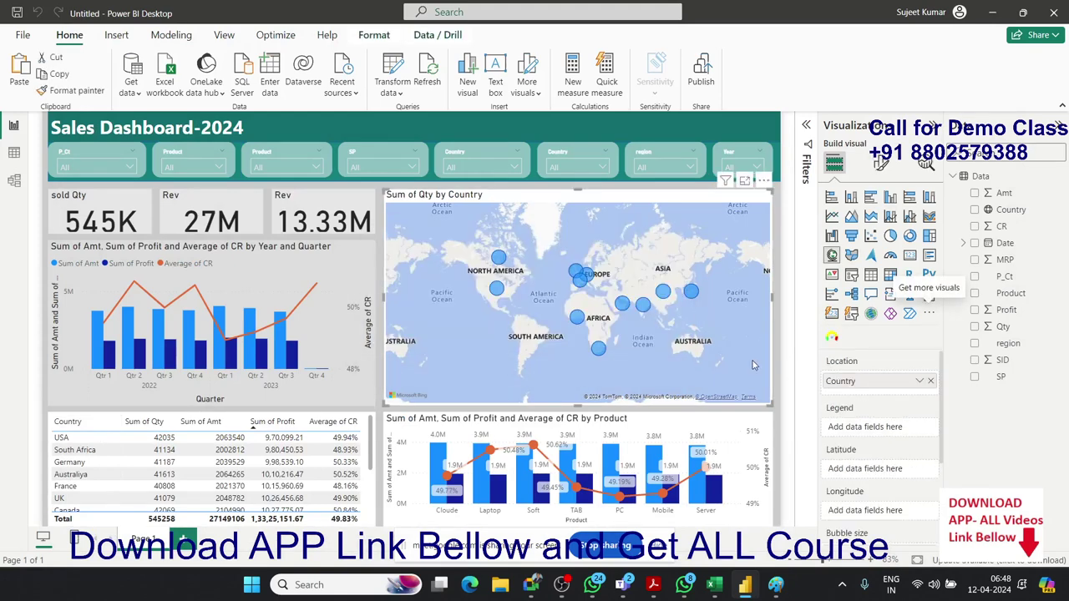
click(881, 164)
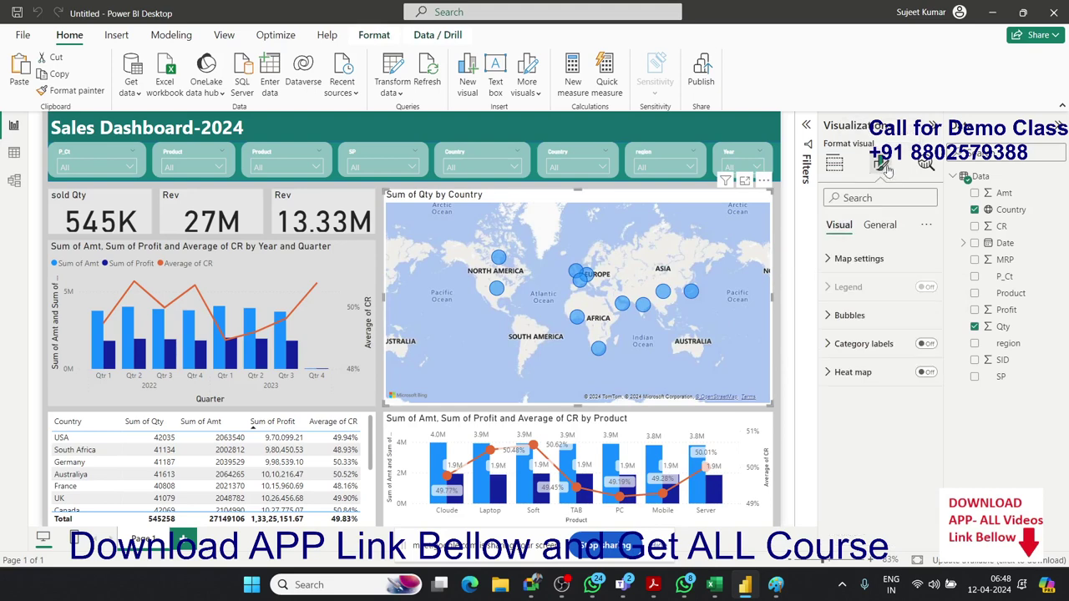
Step: Set the map's background transparency to 100% under General > Effects
click(879, 225)
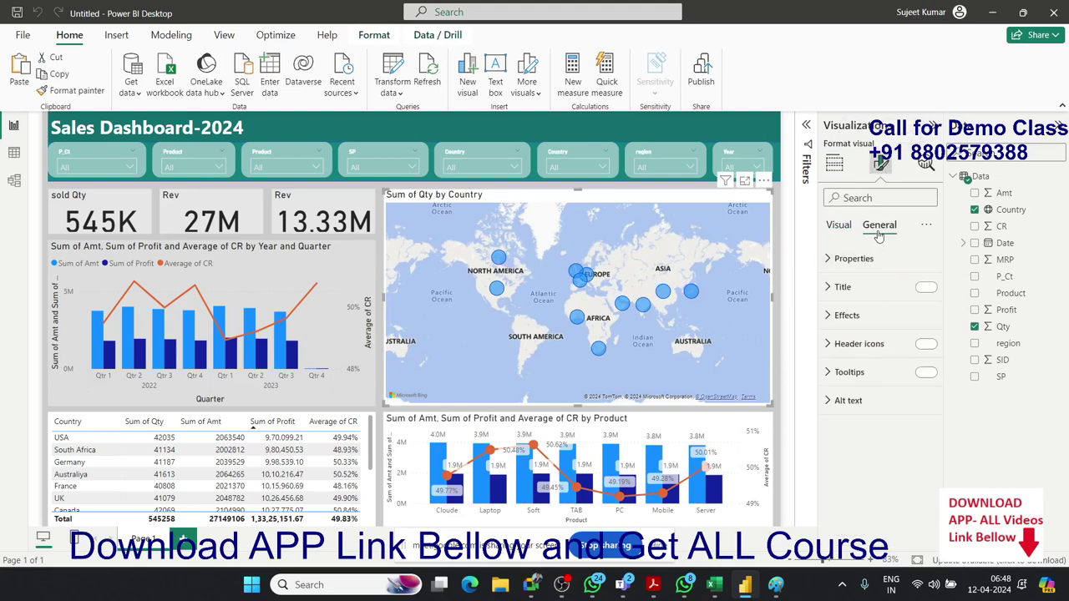
click(838, 315)
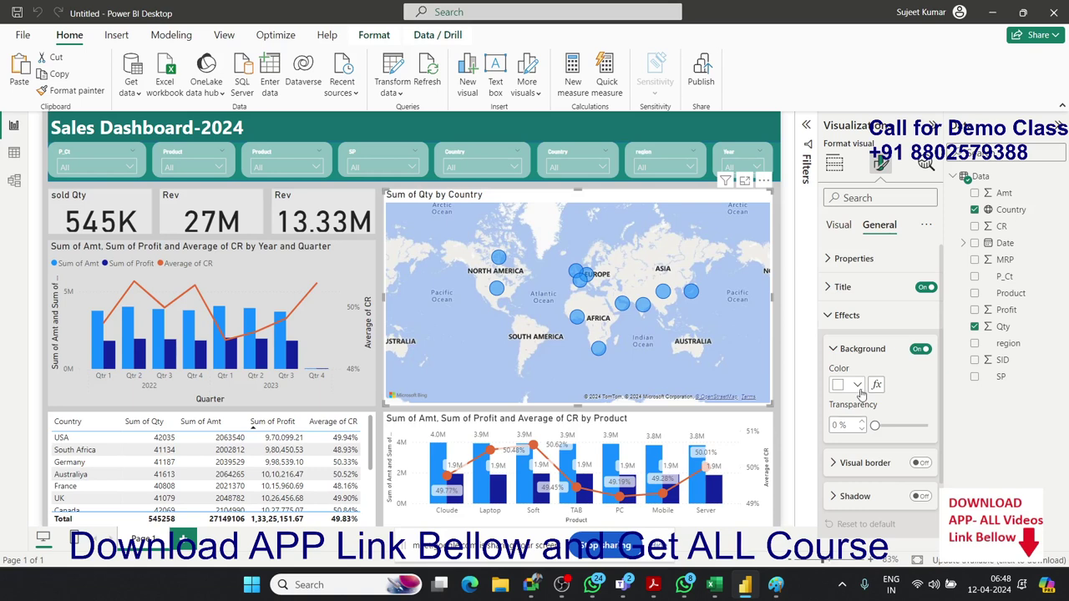
drag(876, 424, 927, 425)
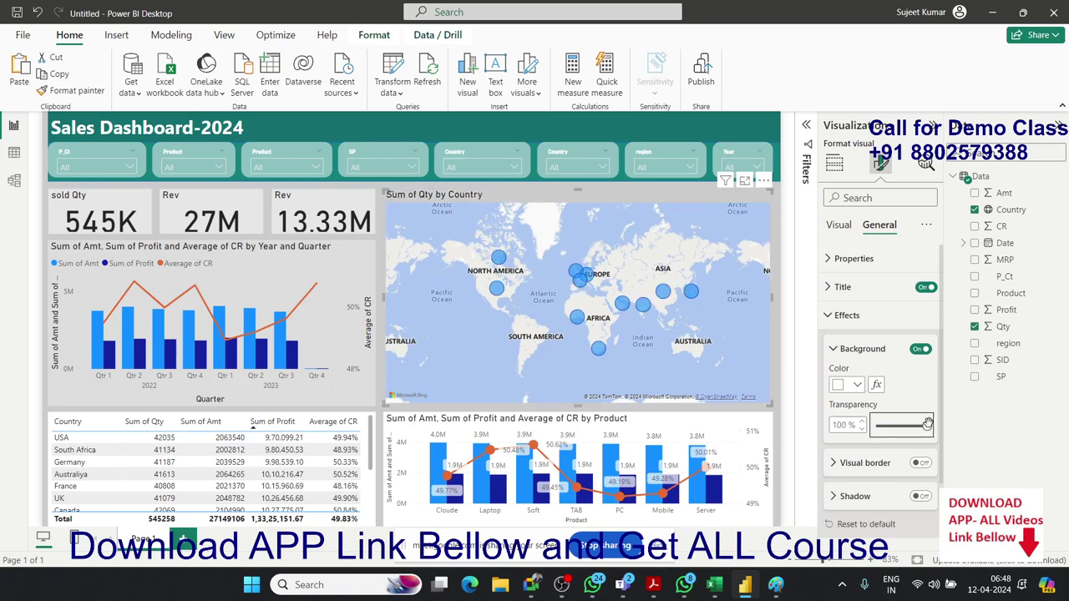
drag(927, 424, 875, 426)
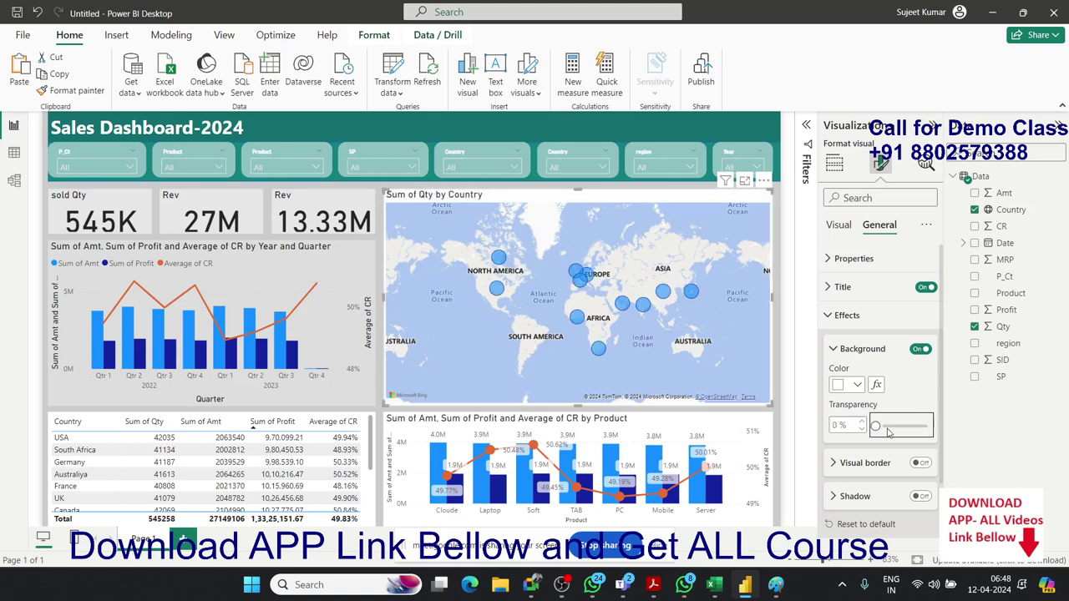
drag(877, 425, 927, 426)
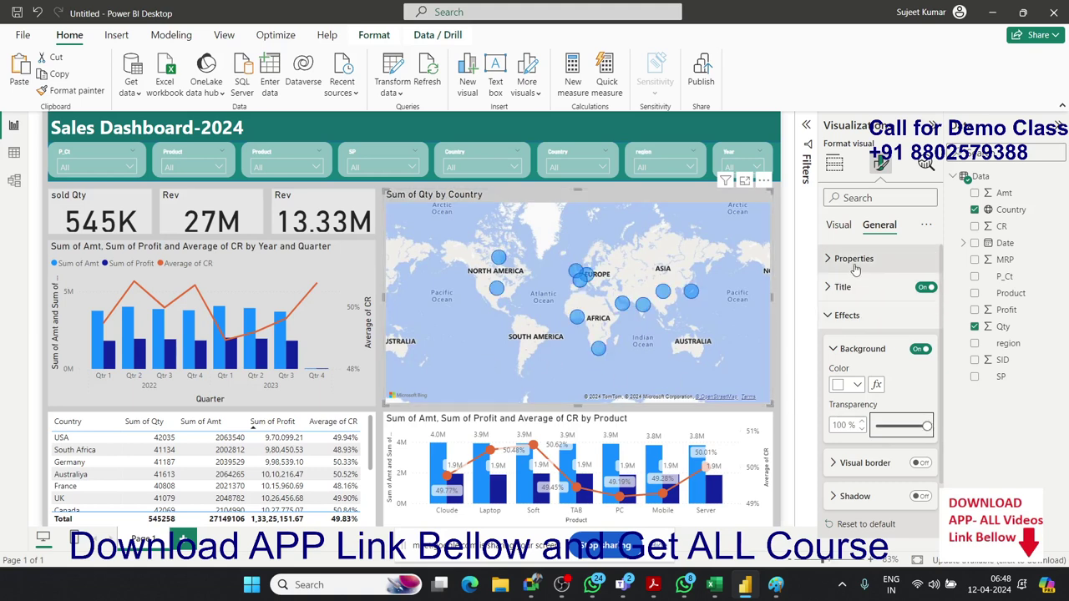
Step: Change the map style in Map settings to Grayscale
click(839, 226)
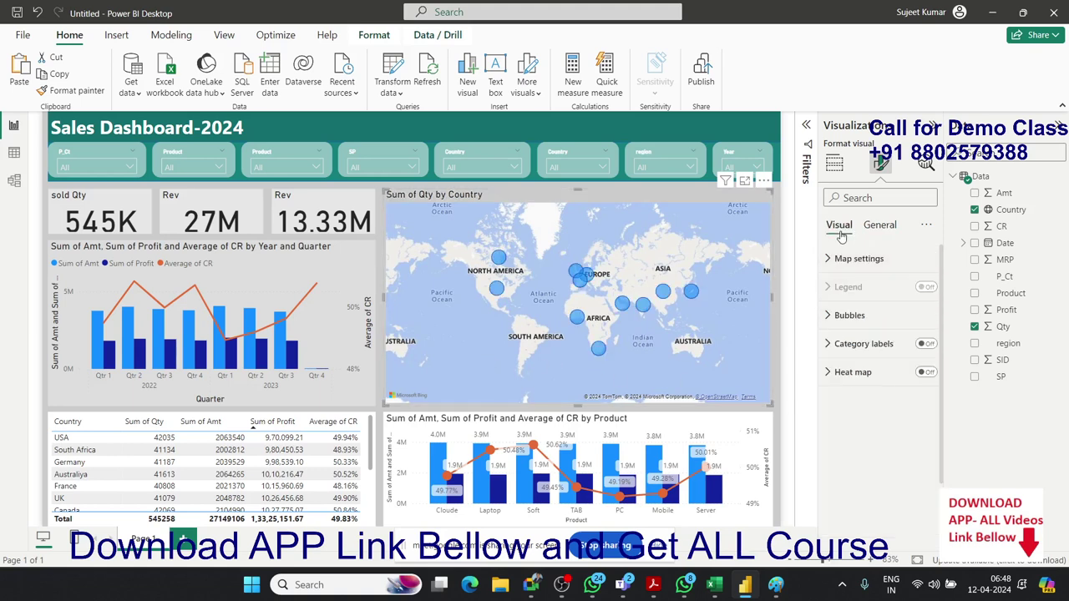
click(851, 261)
click(845, 332)
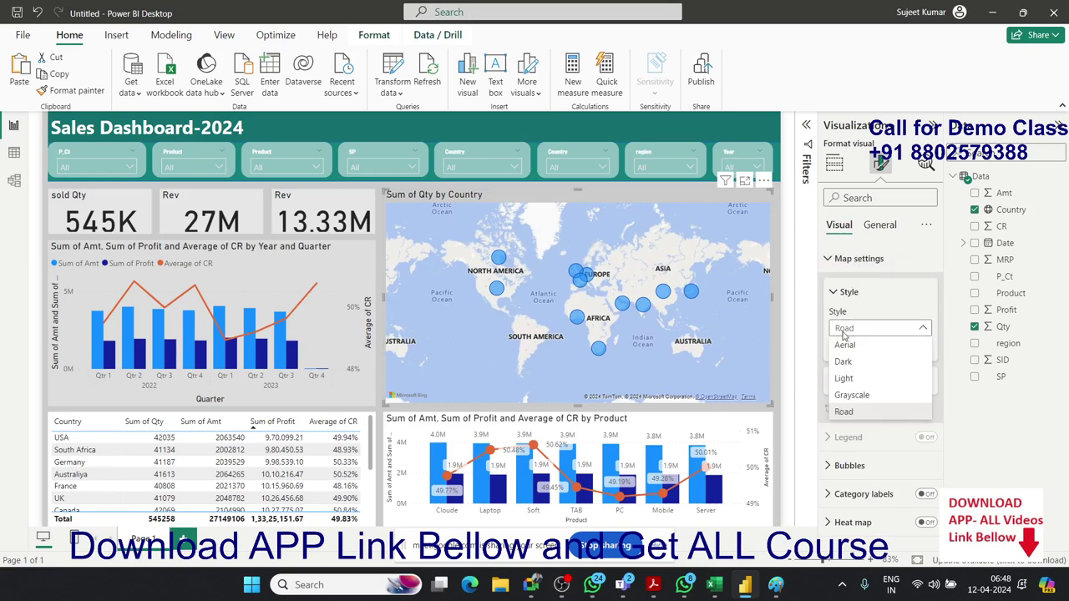
click(849, 380)
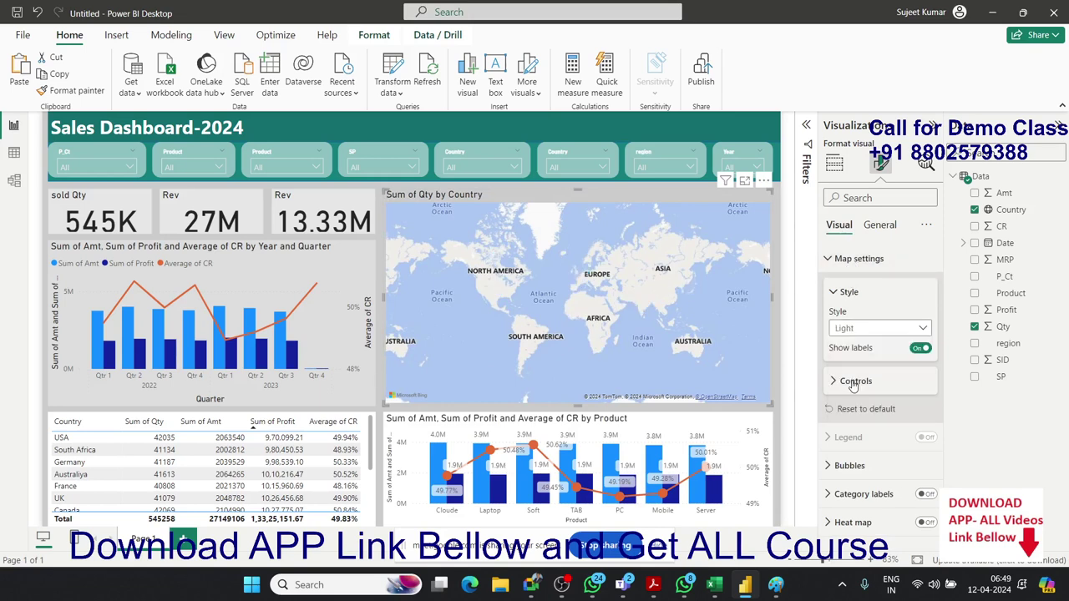
click(847, 332)
click(853, 397)
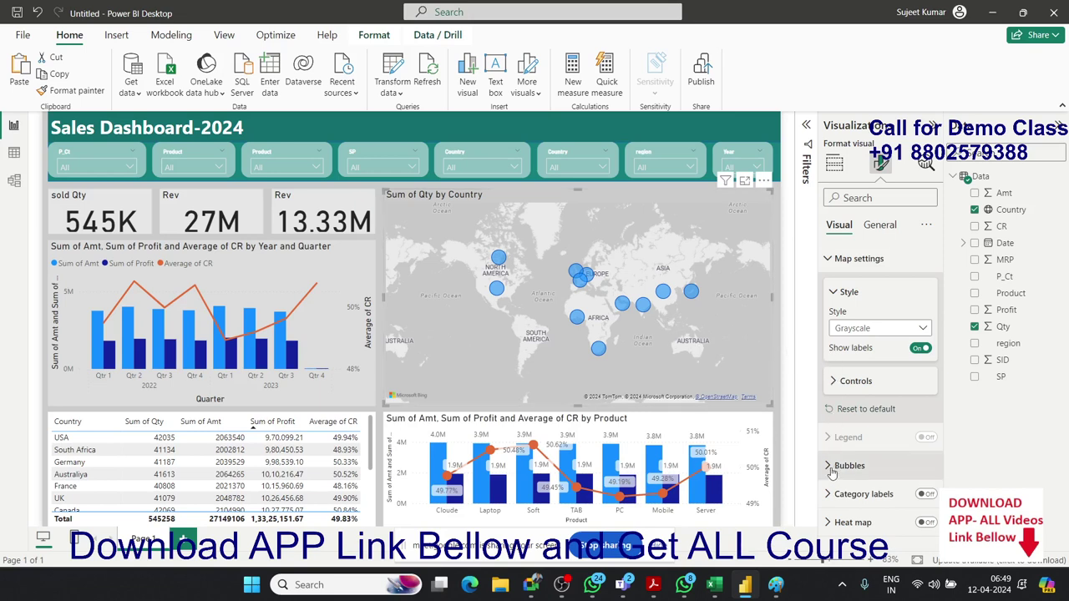
click(781, 350)
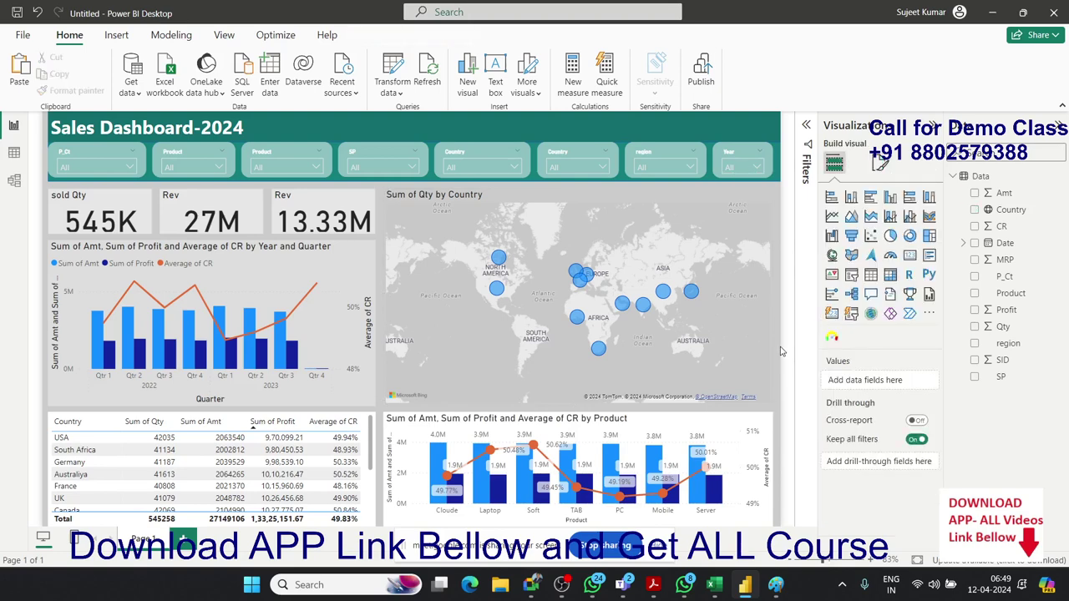
Step: Insert a Tachometer gauge and size it over the map's upper-left corner
click(832, 337)
drag(236, 267, 513, 330)
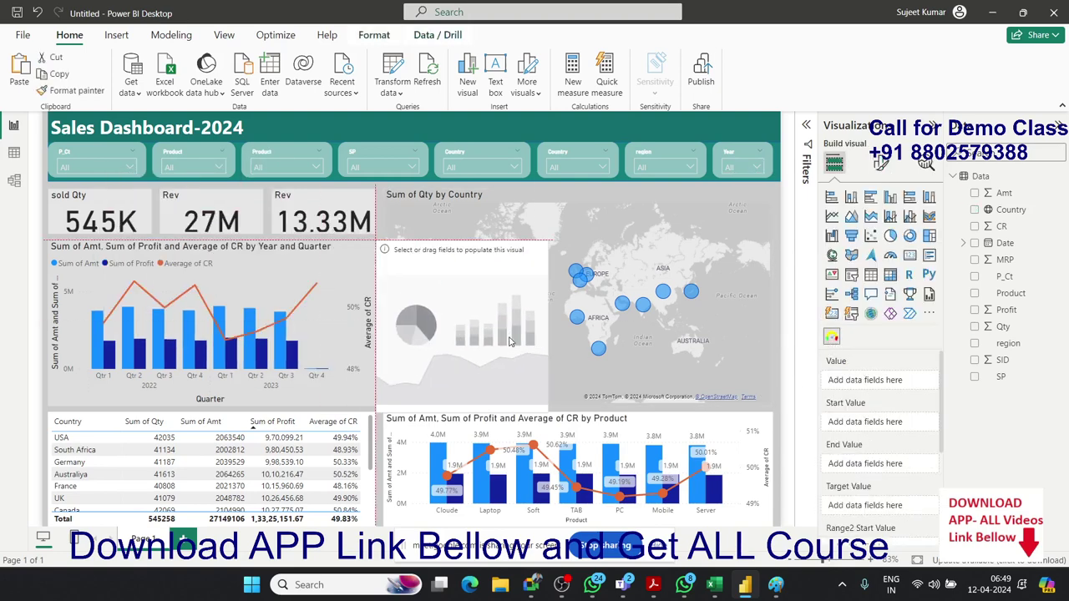
drag(545, 249, 526, 329)
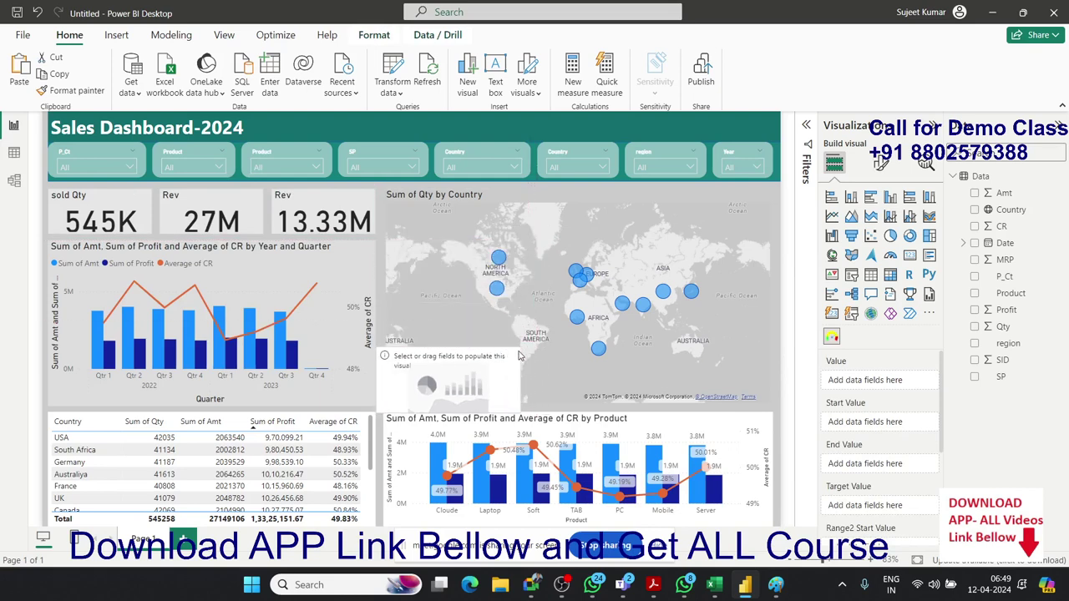
drag(479, 363, 468, 218)
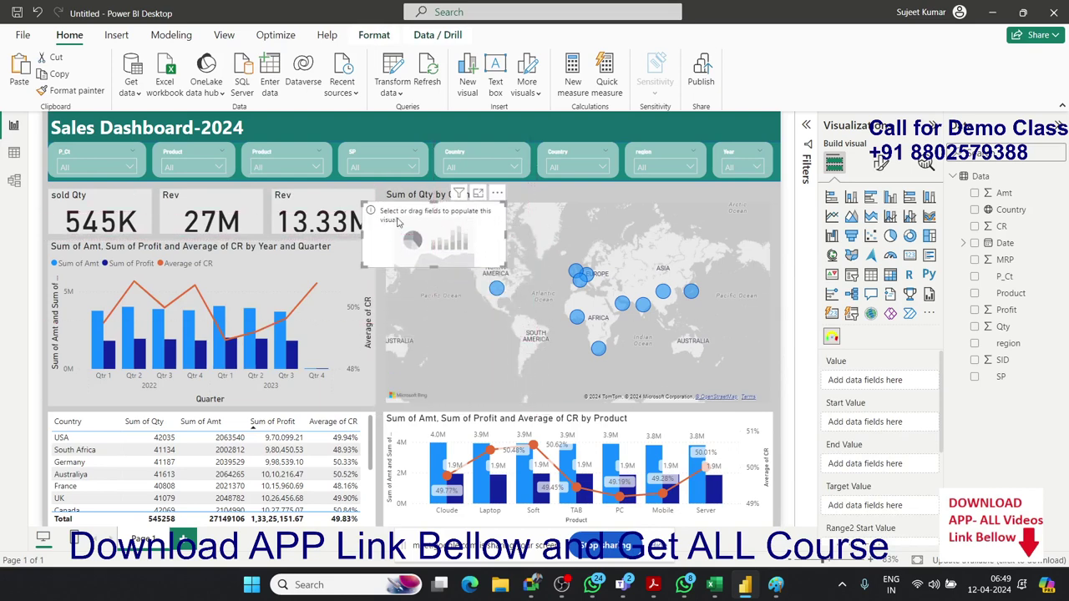
drag(363, 265, 384, 266)
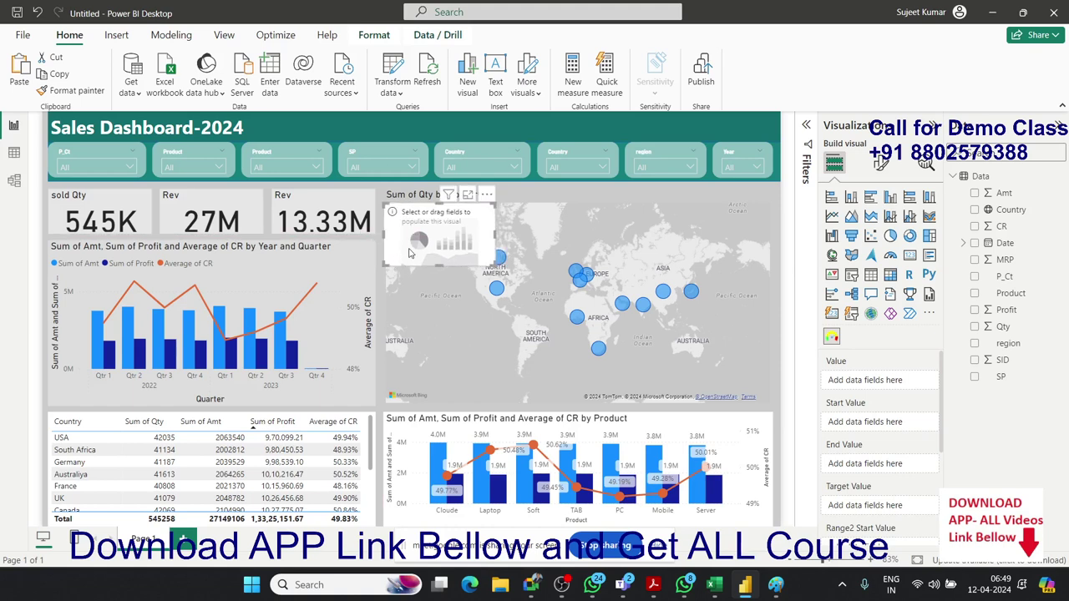
drag(399, 255, 405, 255)
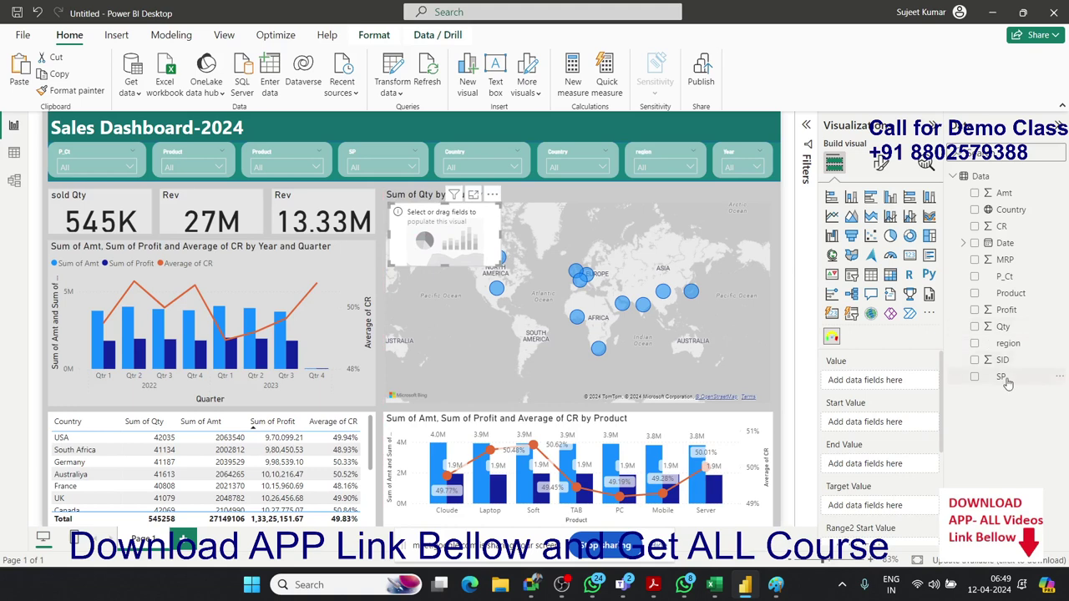
Step: Set Qty as the gauge's Value, leaving End Value empty
drag(1009, 383, 883, 392)
mouse_move(1009, 328)
mouse_down()
mouse_move(934, 391)
mouse_move(900, 389)
mouse_up()
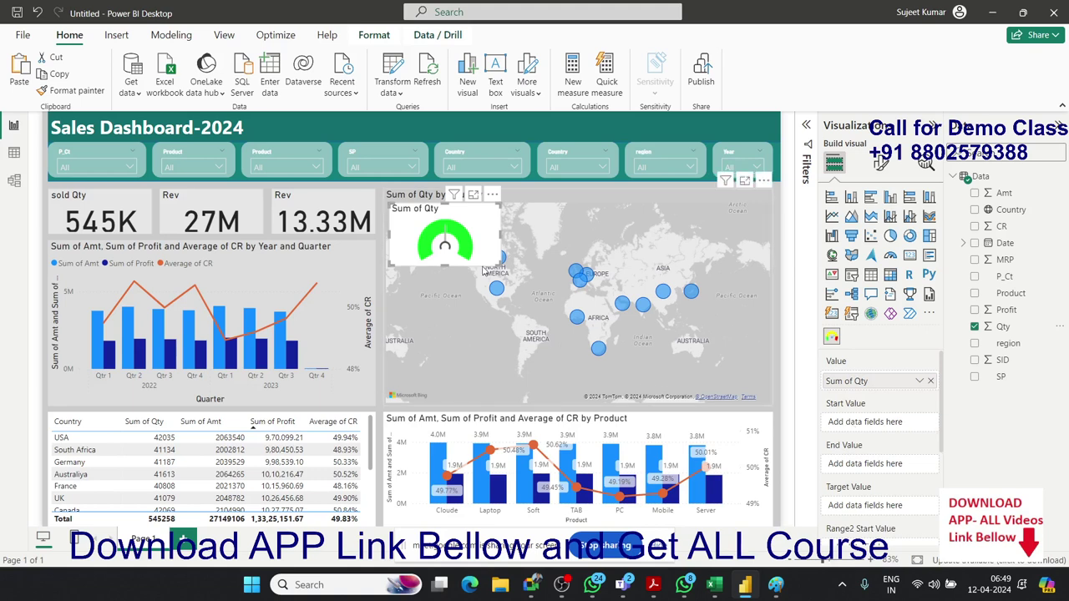
drag(499, 266, 498, 285)
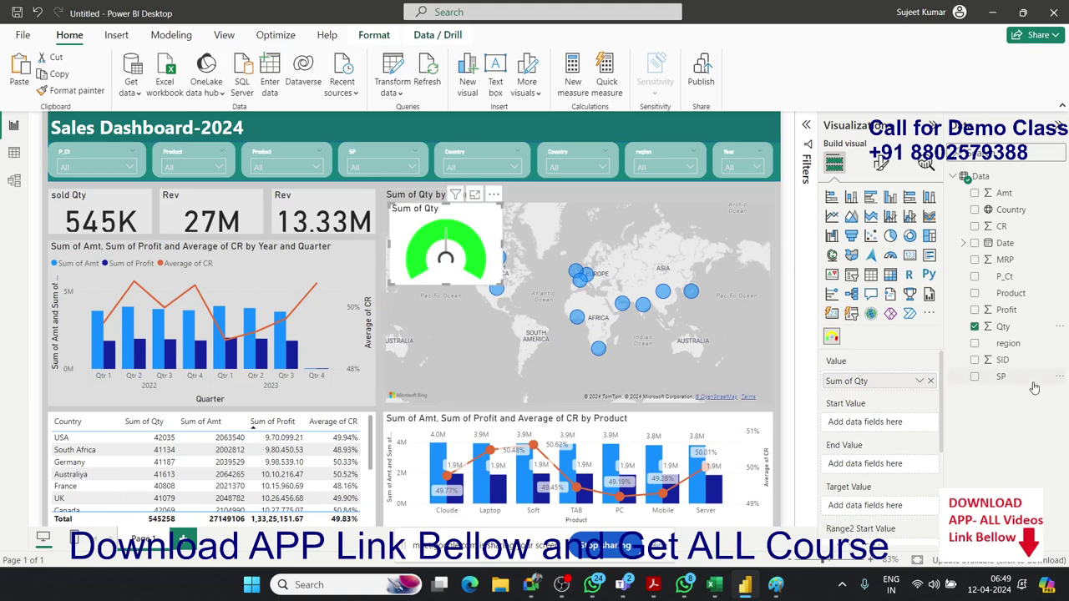
drag(1002, 327, 912, 473)
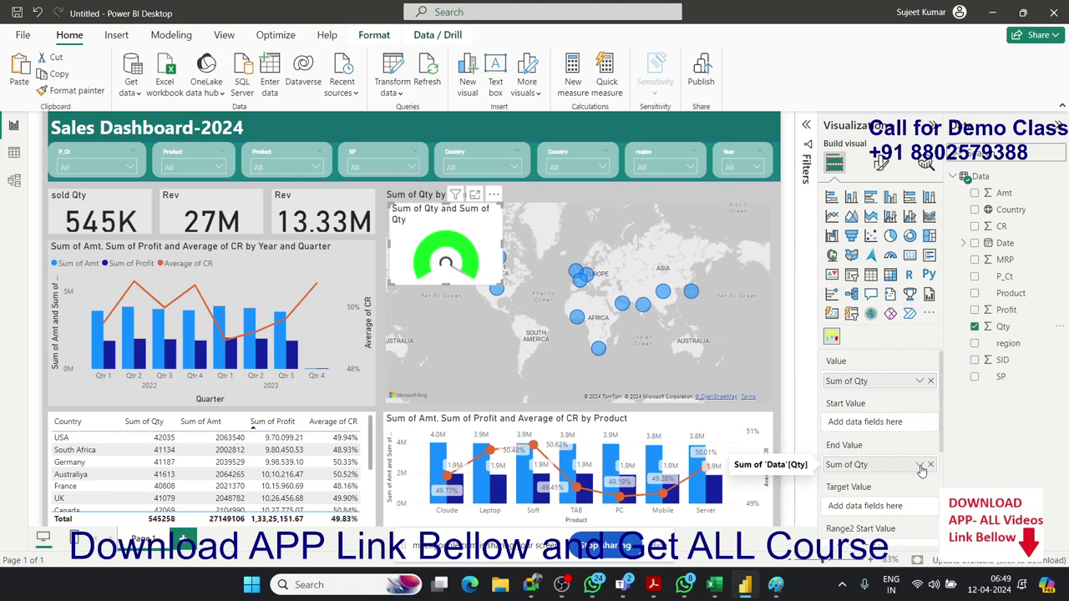
click(931, 465)
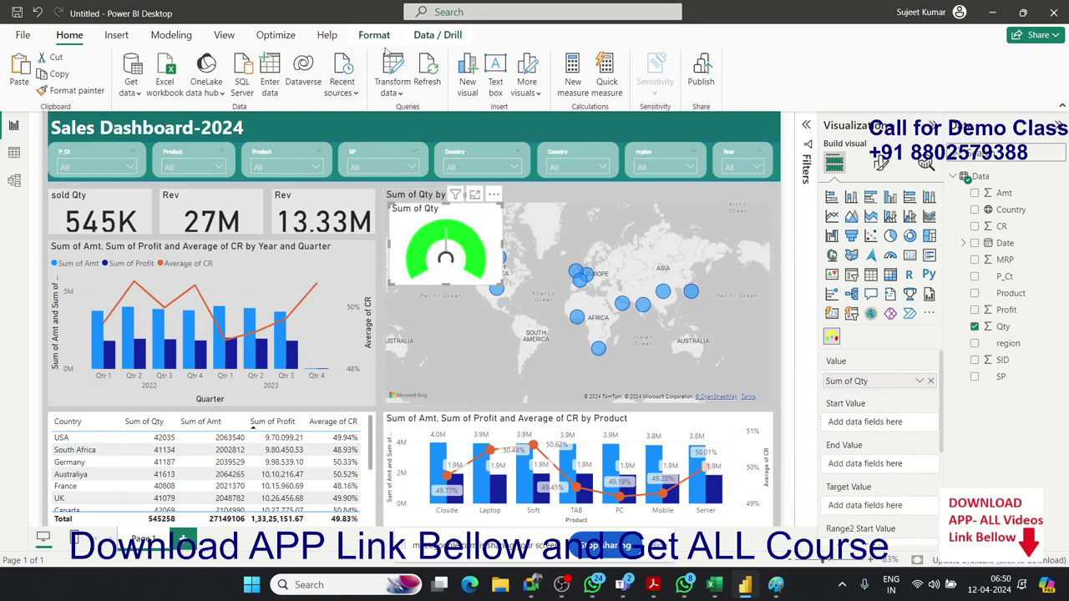
click(585, 87)
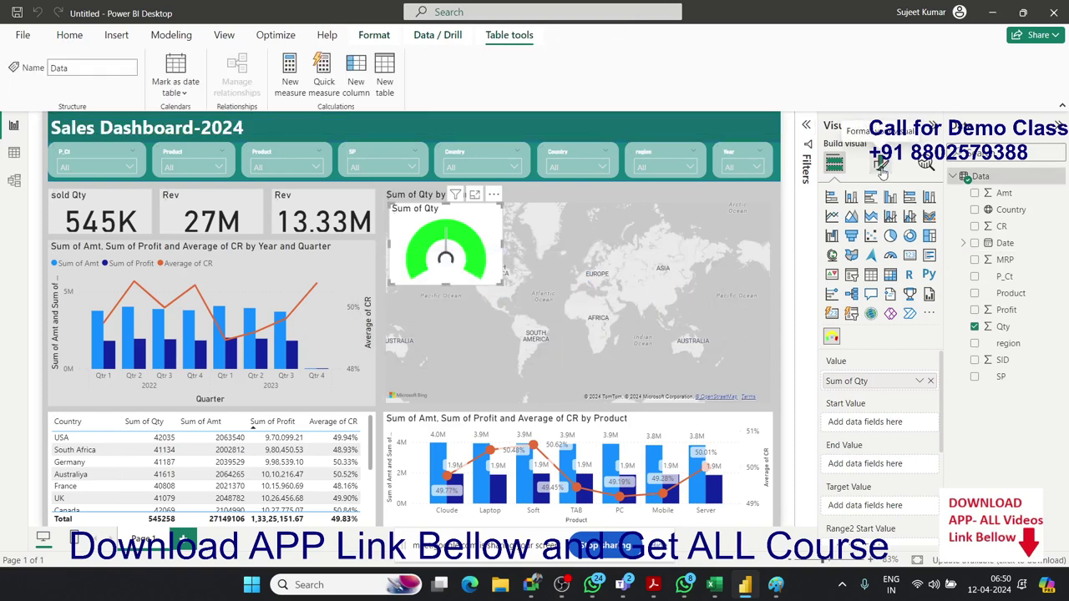
Step: In the gauge's Format visual pane, expand and then collapse the Range 1 settings
click(881, 167)
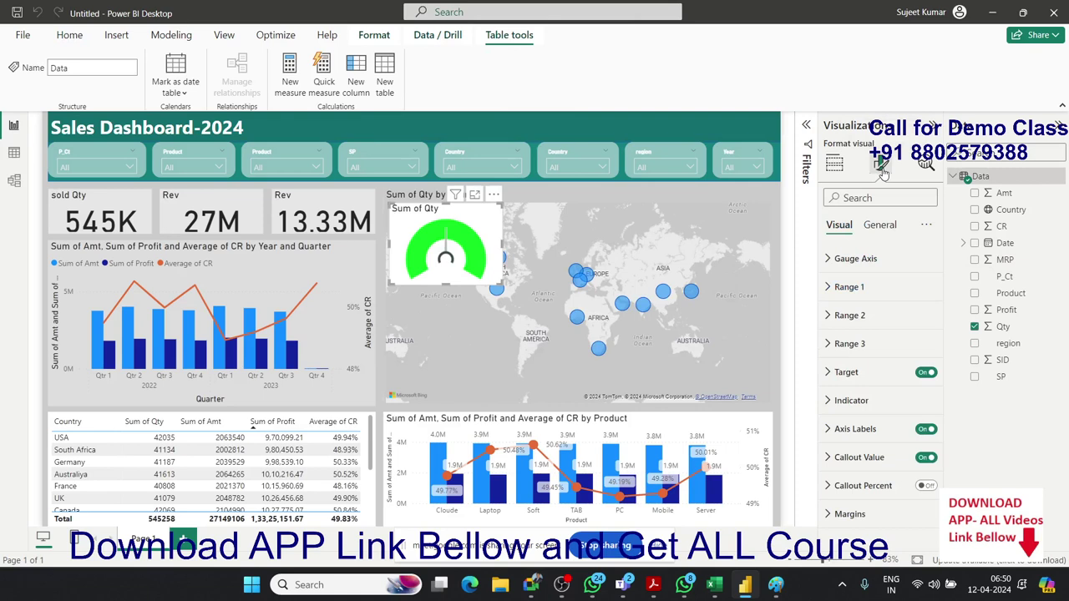
click(829, 287)
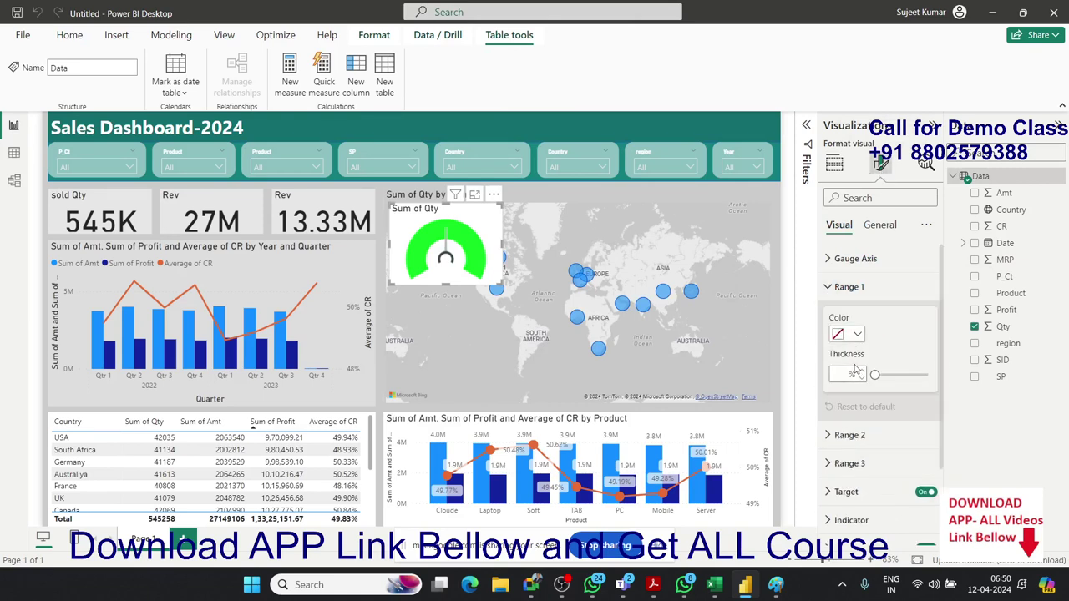
click(831, 287)
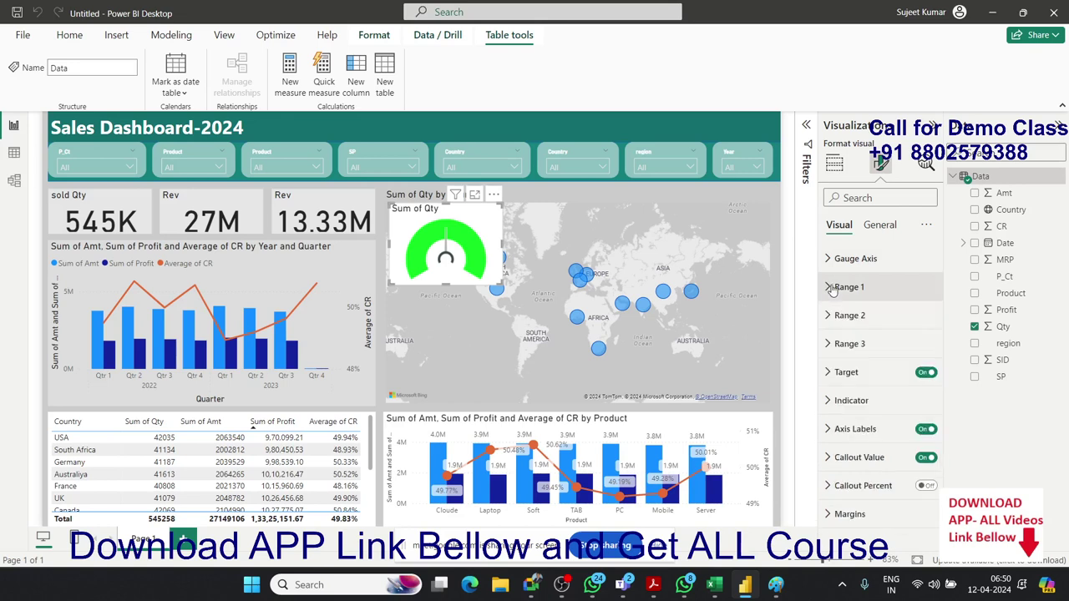
click(832, 289)
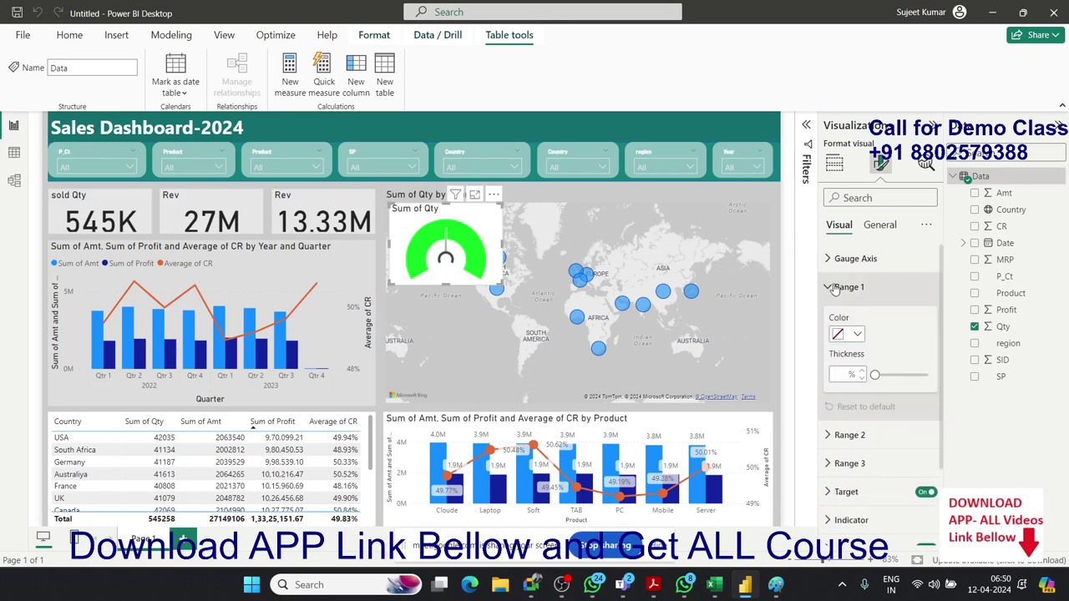
click(835, 288)
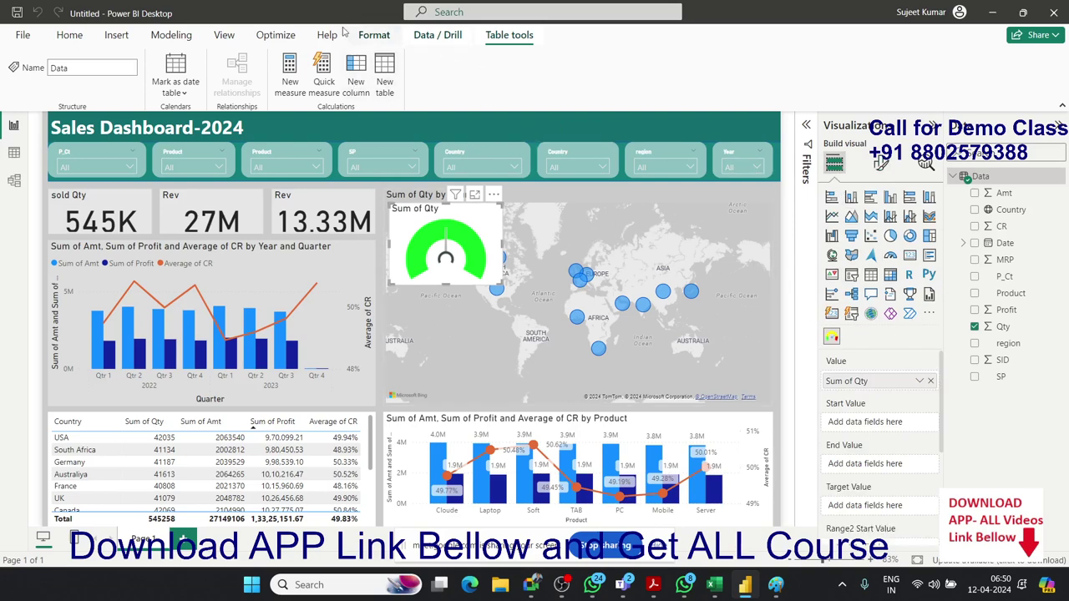
Step: Create a new measure named ST equal to 0 in the Data table
click(75, 35)
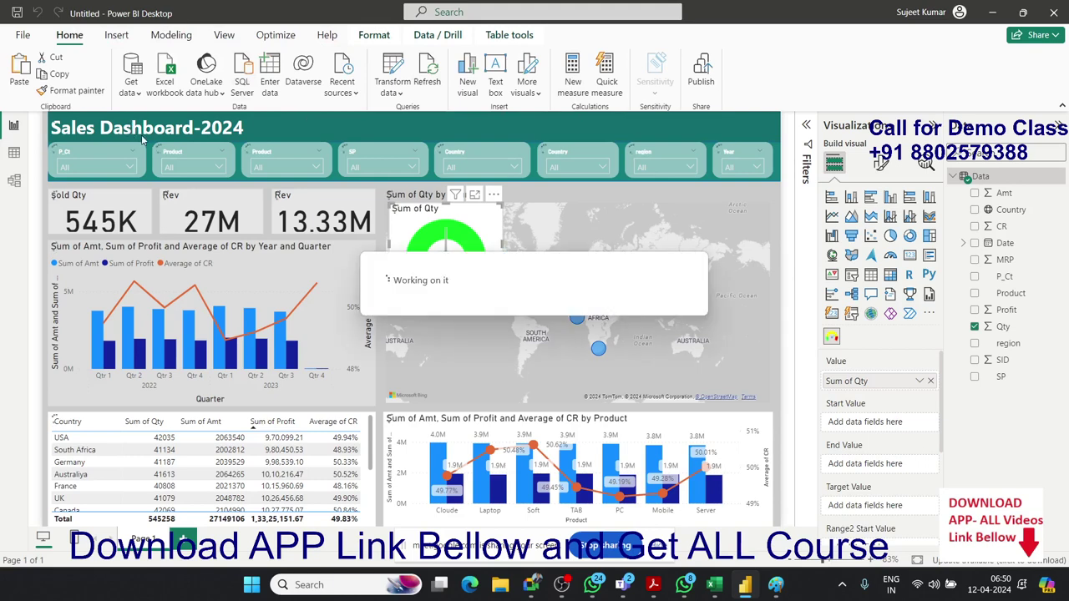
double_click(118, 122)
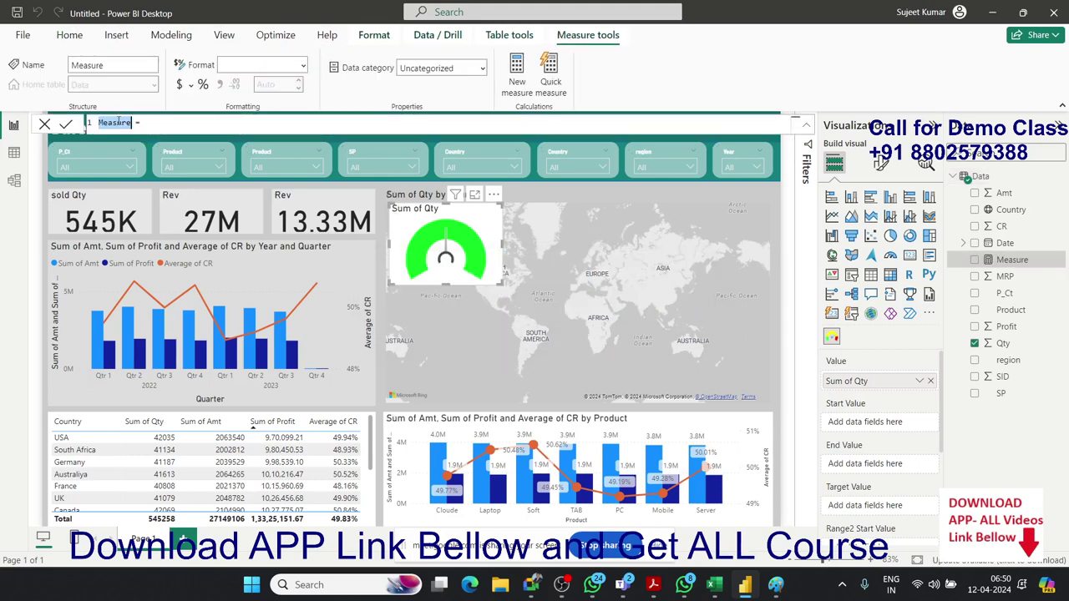
text(ST = 0)
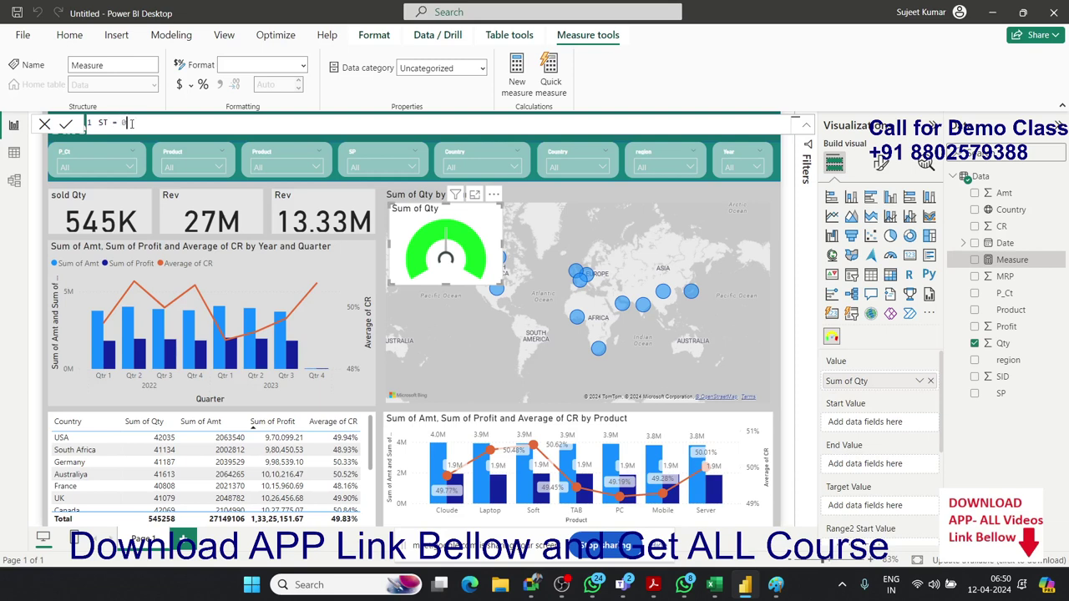
key(Return)
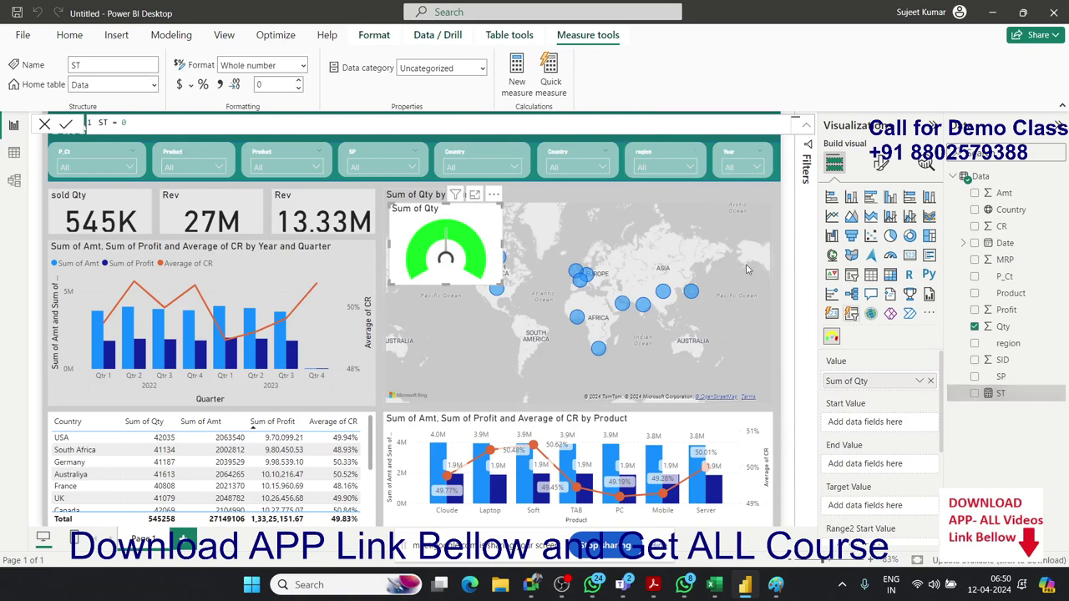
Step: Add a second measure, End = COUNTA(Data[Date])*100
click(524, 87)
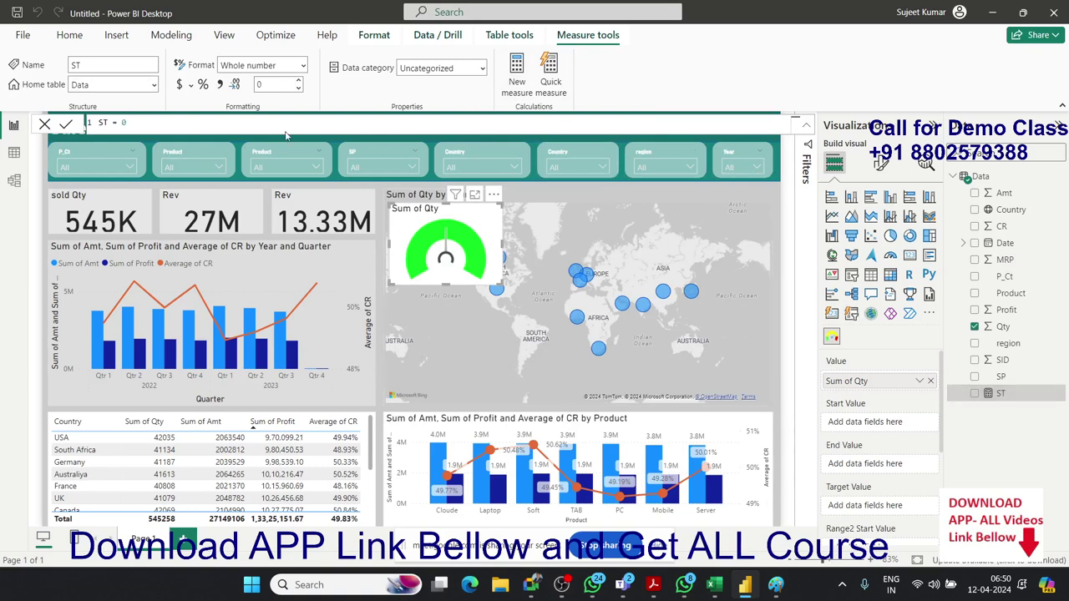
double_click(105, 122)
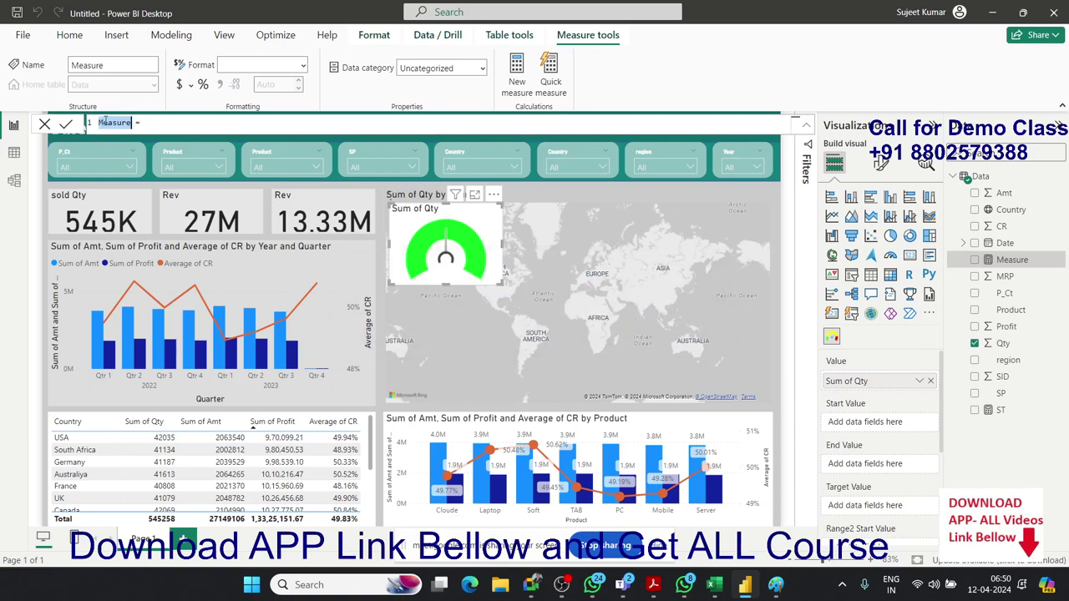
text(Ei)
text(d)
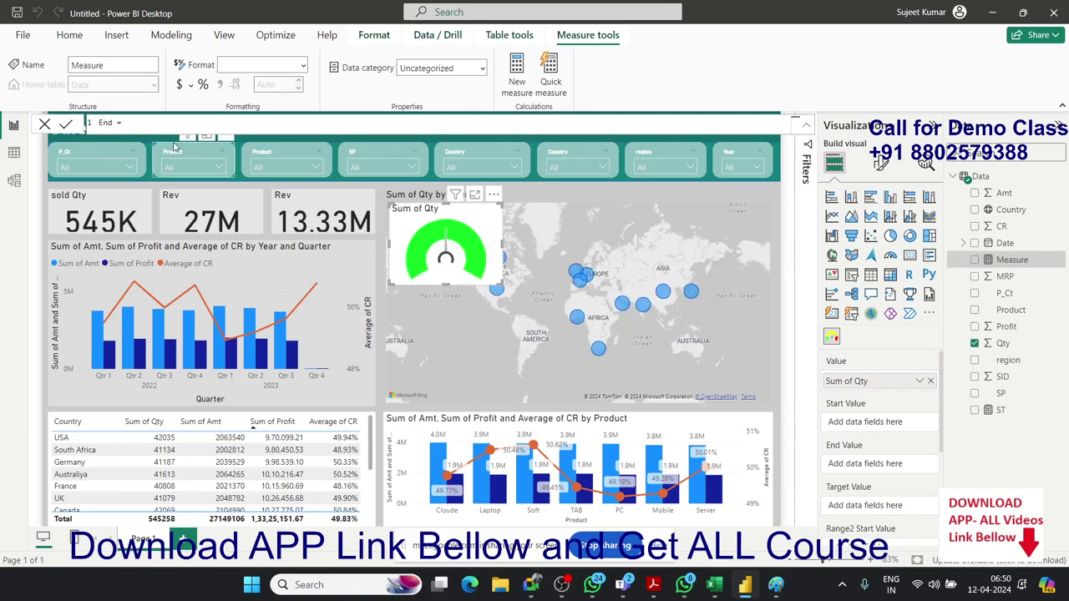
text(s)
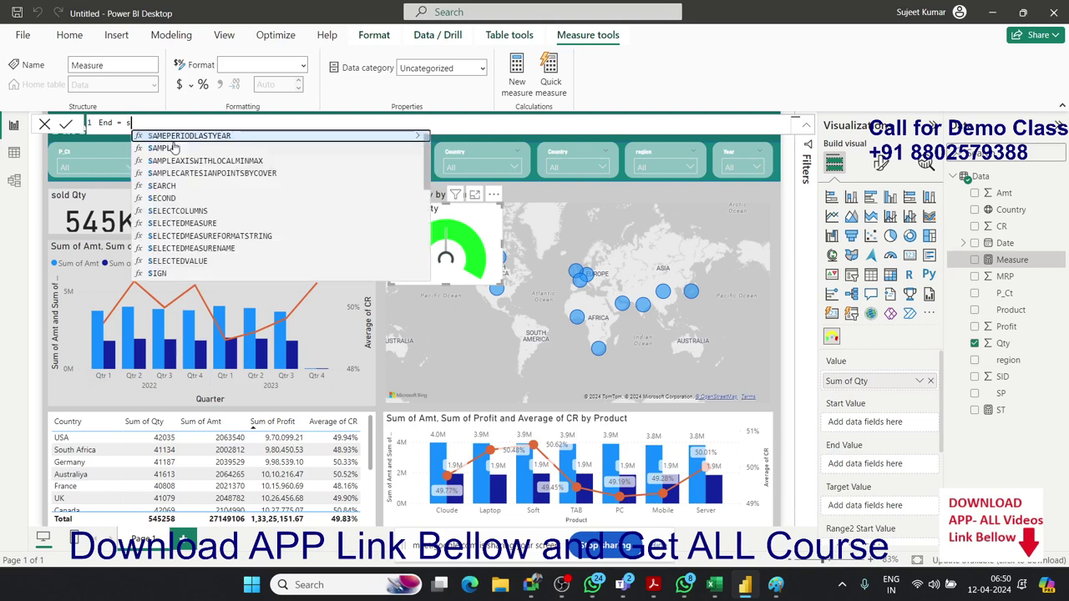
text(um)
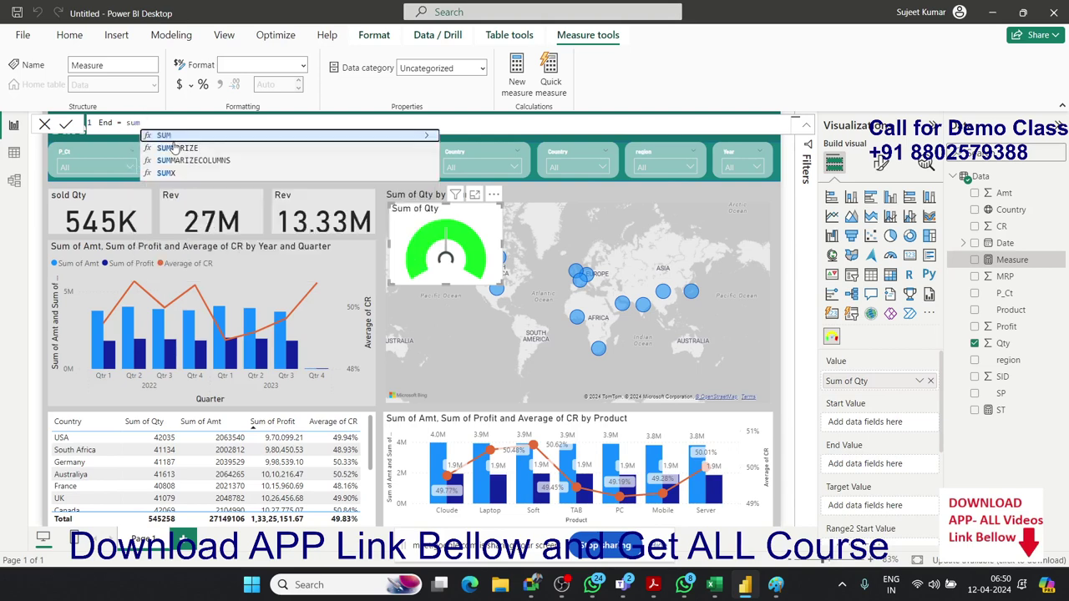
key(BackSpace)
key(BackSpace)
key(BackSpace)
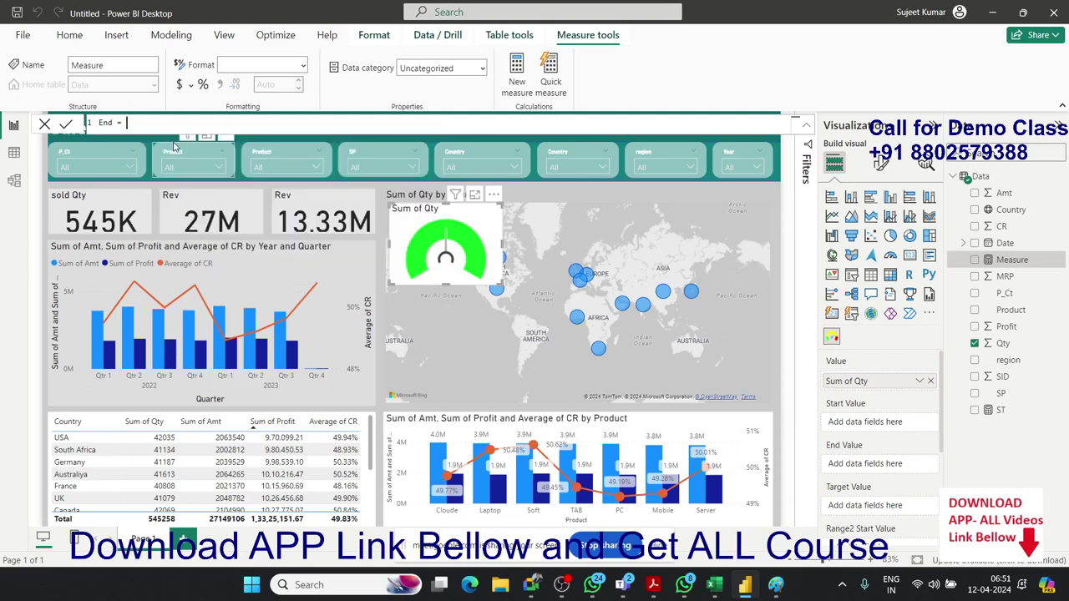
text(cou)
key(Down)
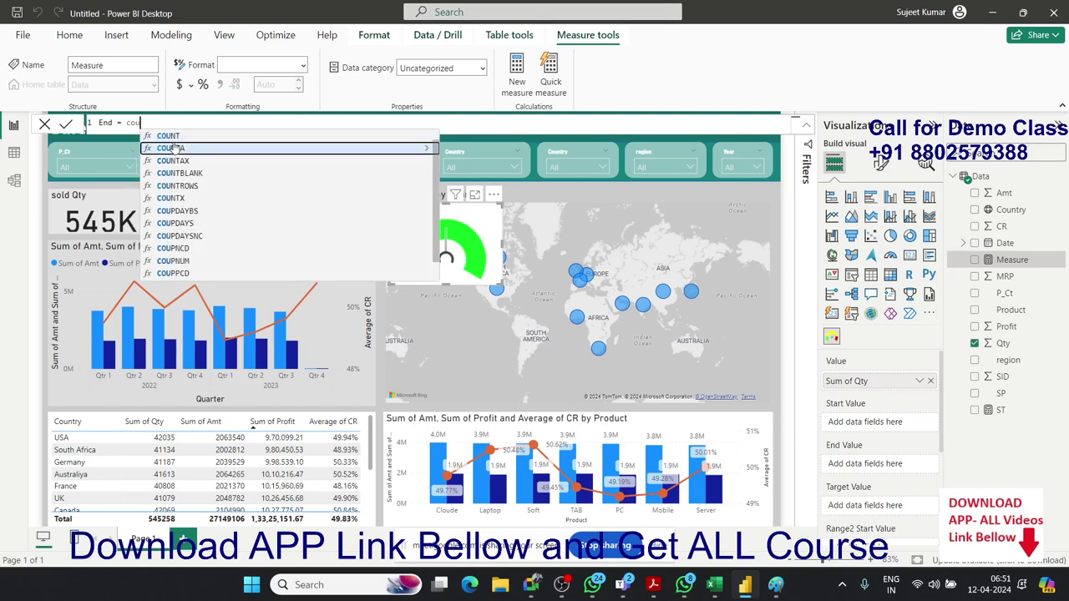
key(Tab)
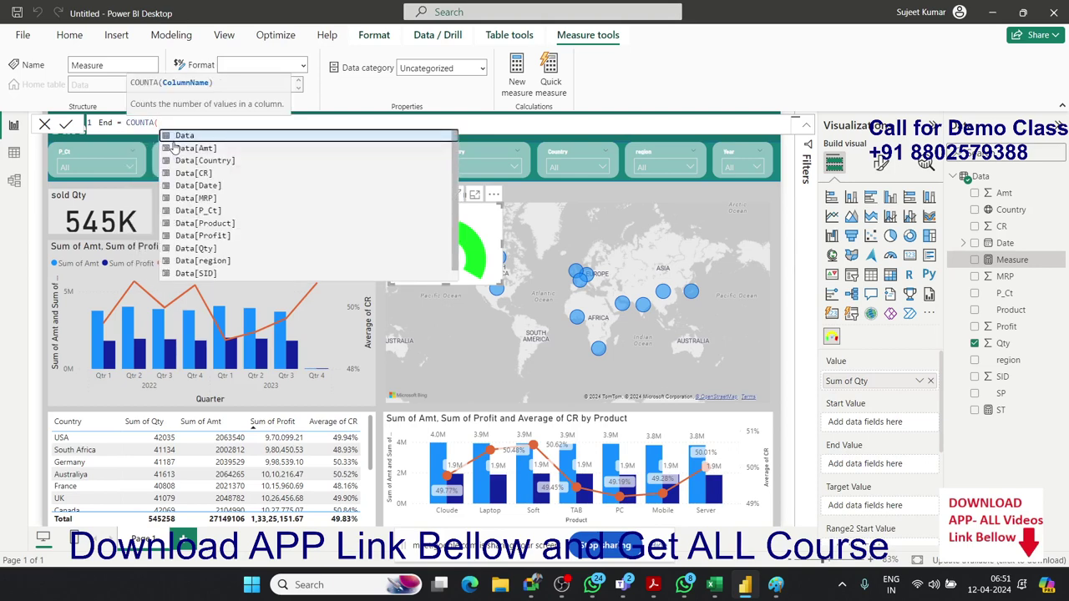
key(Down)
key(Down)
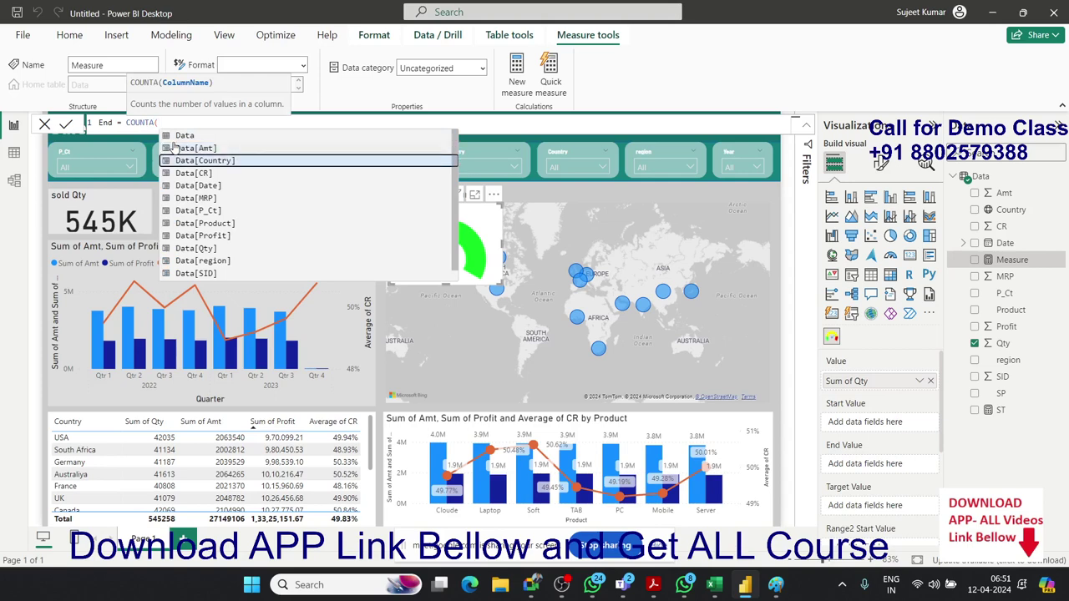
key(Down)
key(Down)
key(Tab)
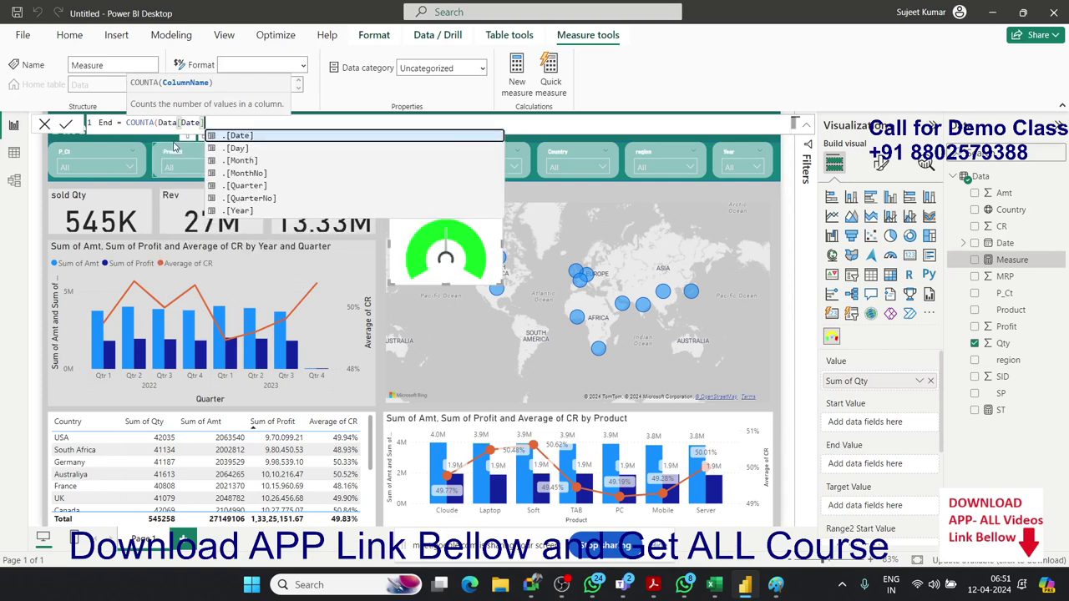
text()*100)
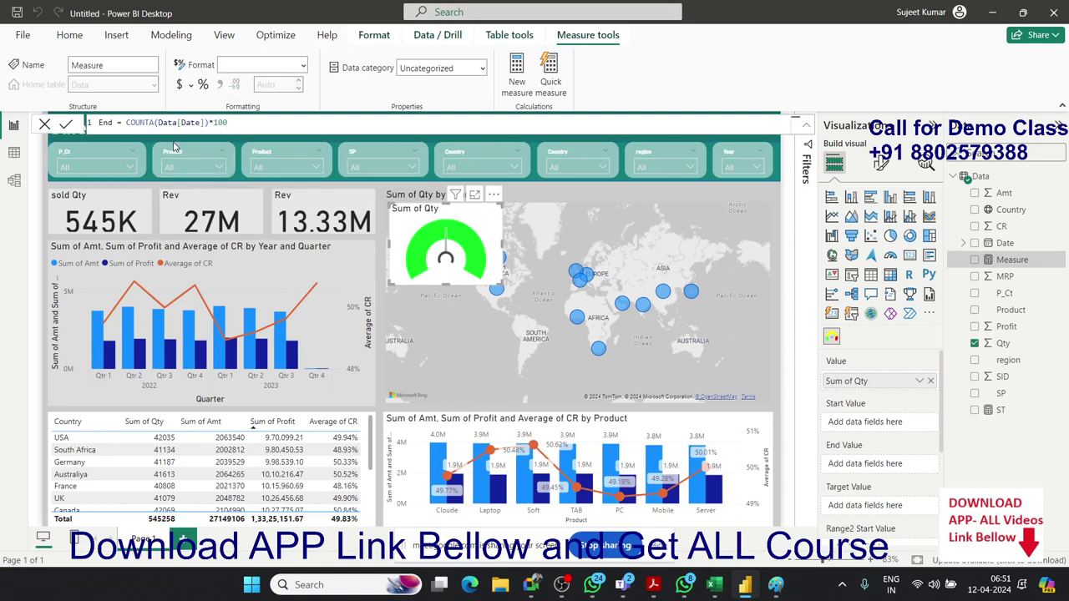
key(Return)
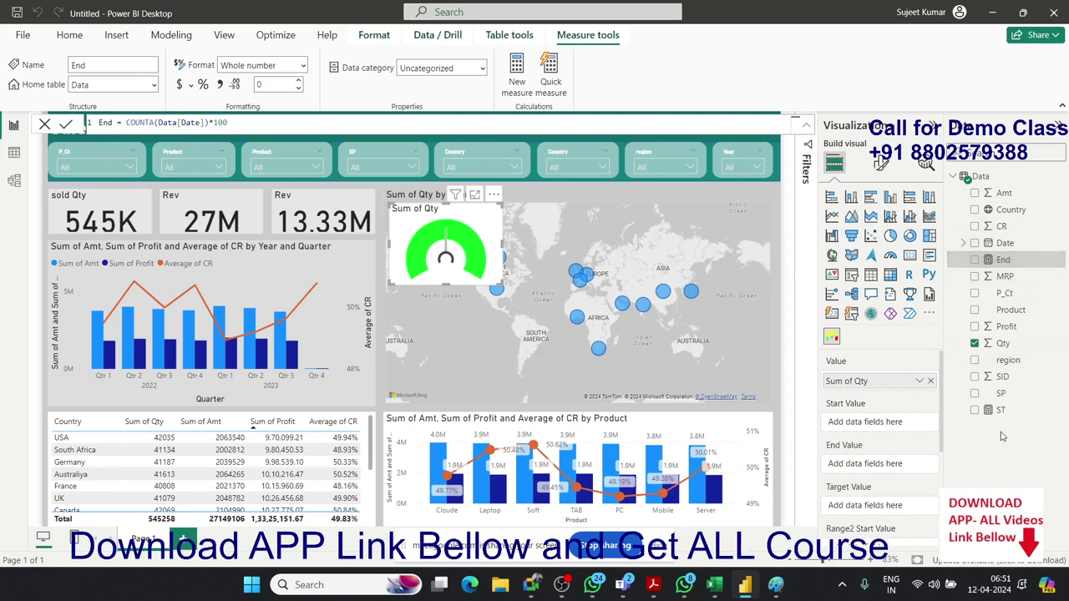
Step: Use ST as the gauge's Start Value and Range2 start, and End as its End Value
drag(1001, 410, 885, 423)
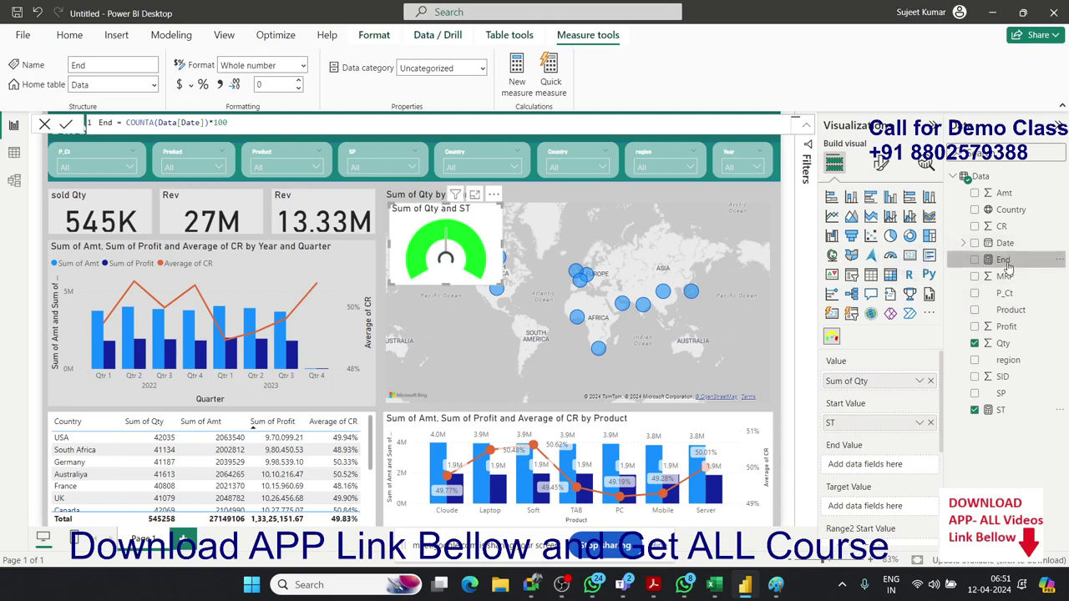
mouse_move(1008, 265)
mouse_down()
mouse_move(939, 445)
mouse_move(879, 466)
mouse_up()
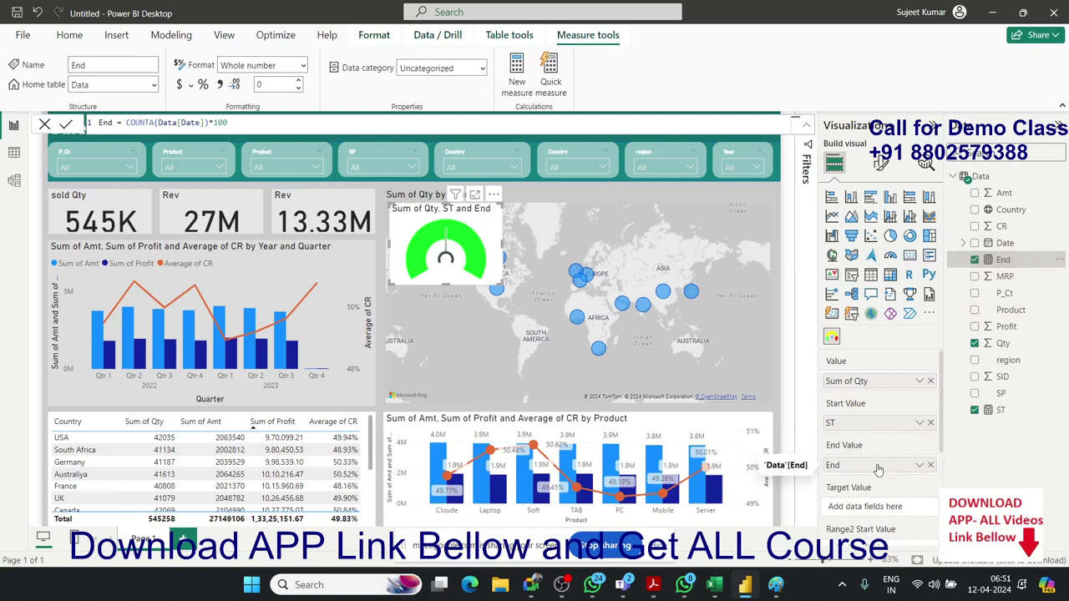
scroll(898, 476, down, 1)
scroll(909, 483, down, 1)
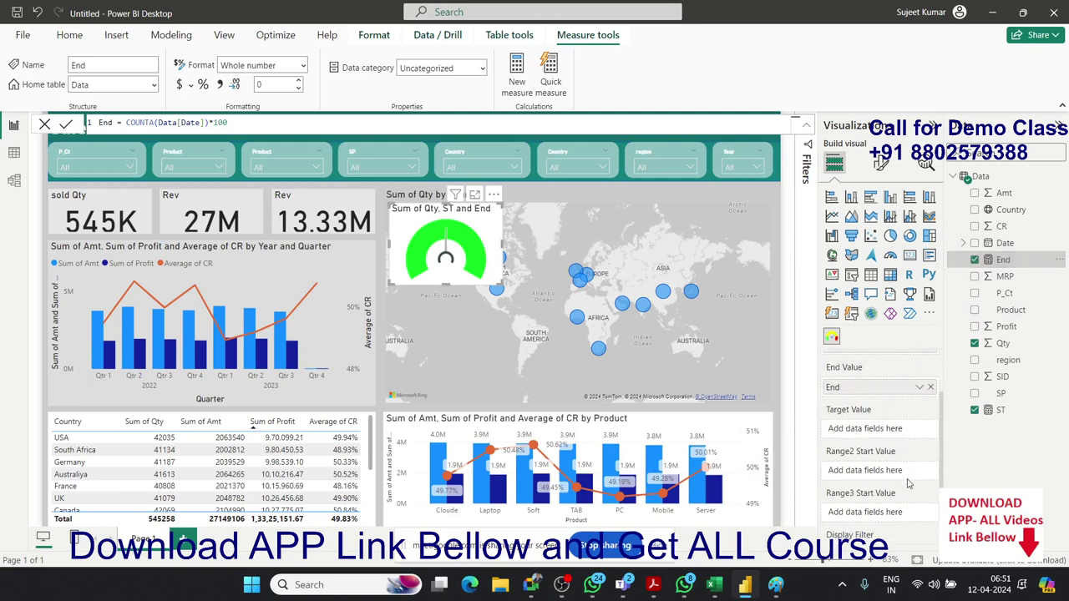
scroll(909, 483, down, 1)
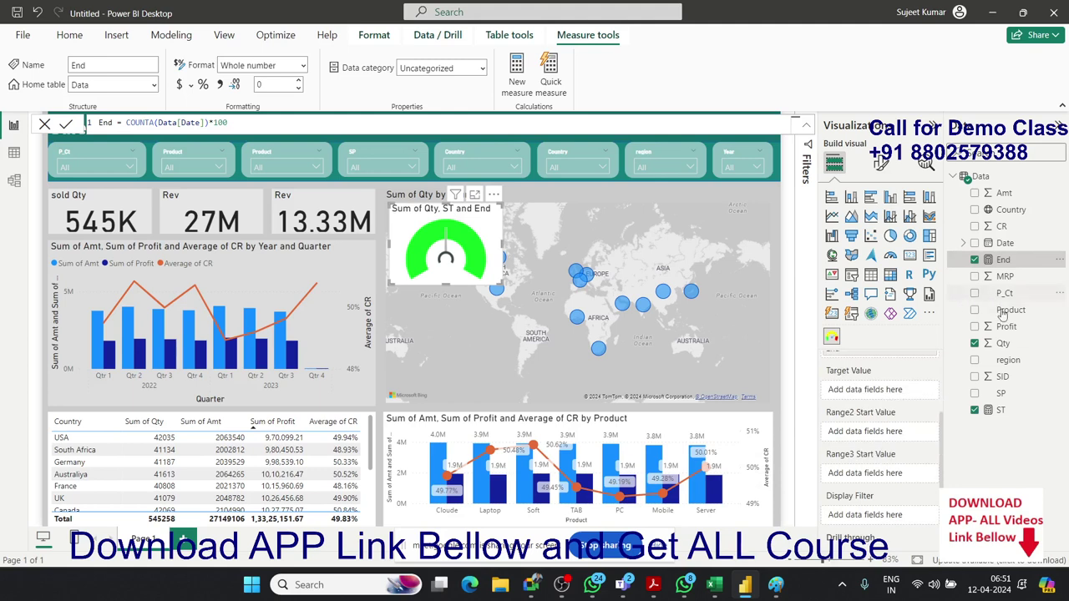
drag(1000, 410, 908, 429)
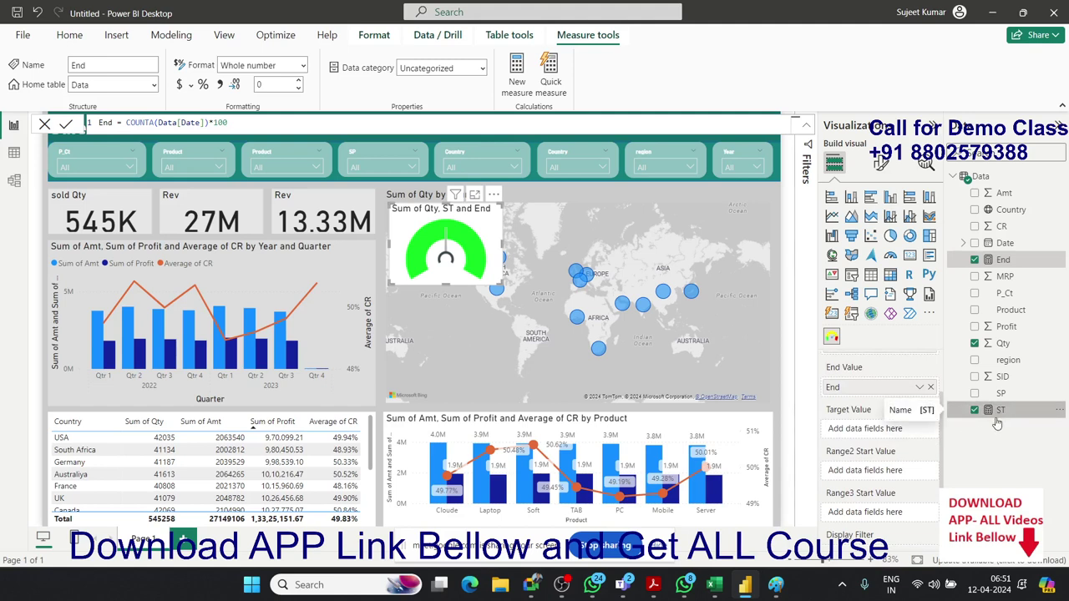
scroll(863, 478, down, 1)
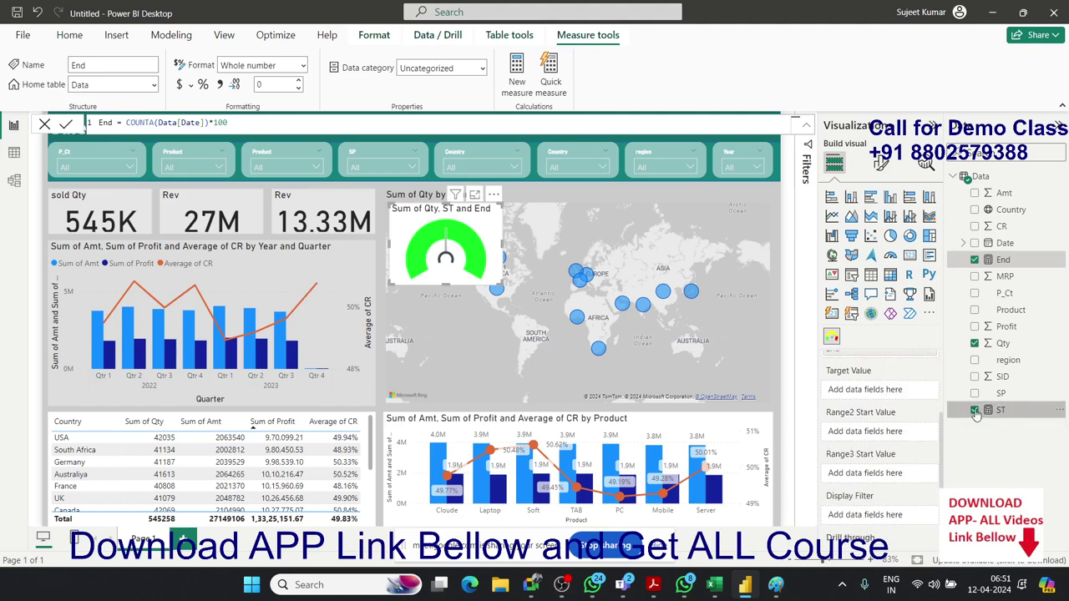
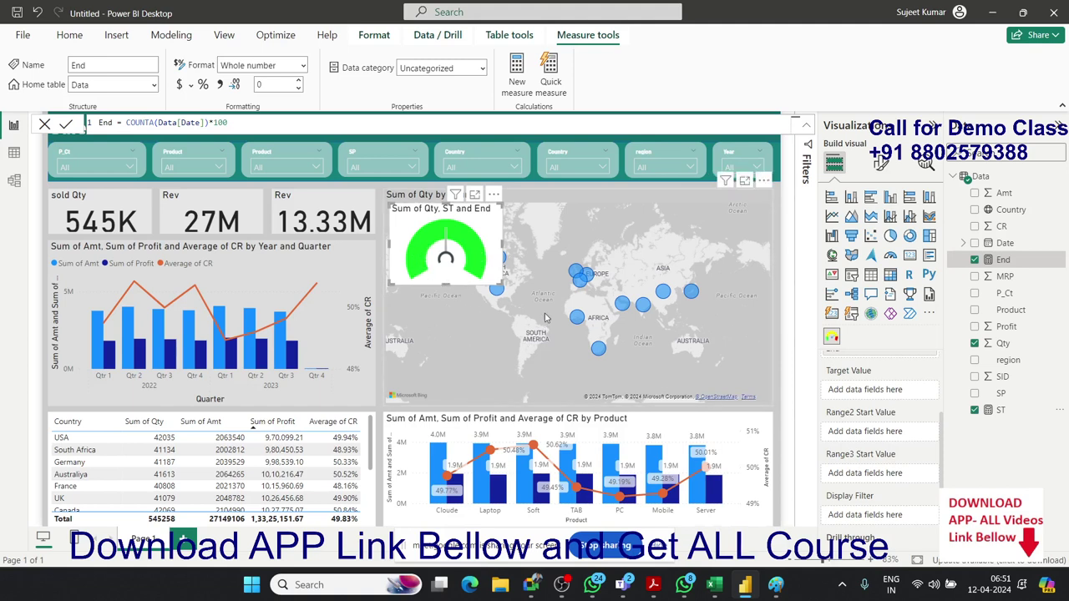
Step: Turn off the gauge's background under General > Effects and shrink it over the map
click(881, 164)
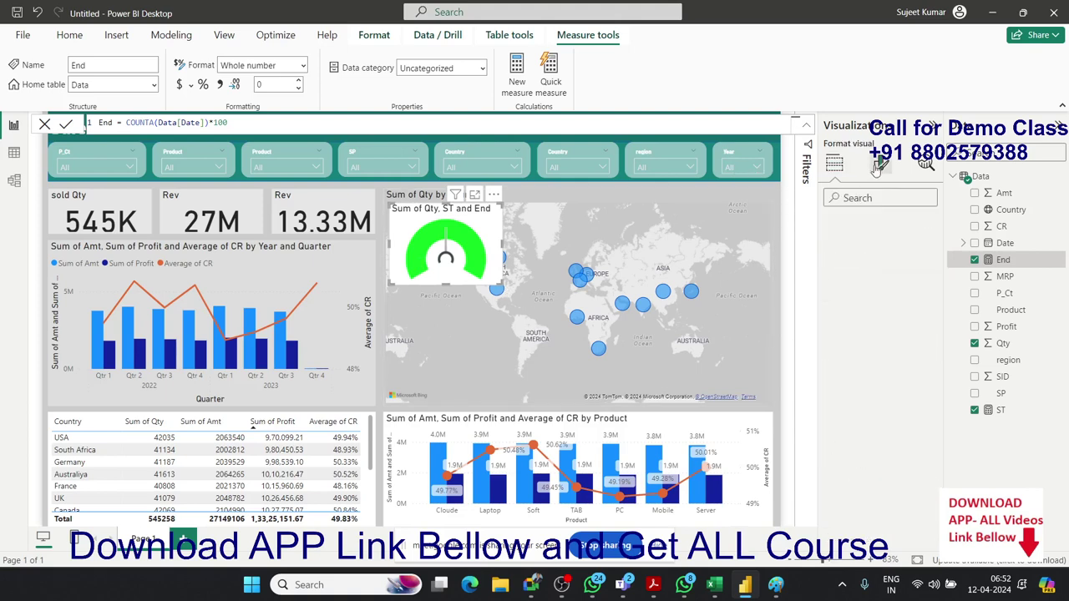
click(880, 225)
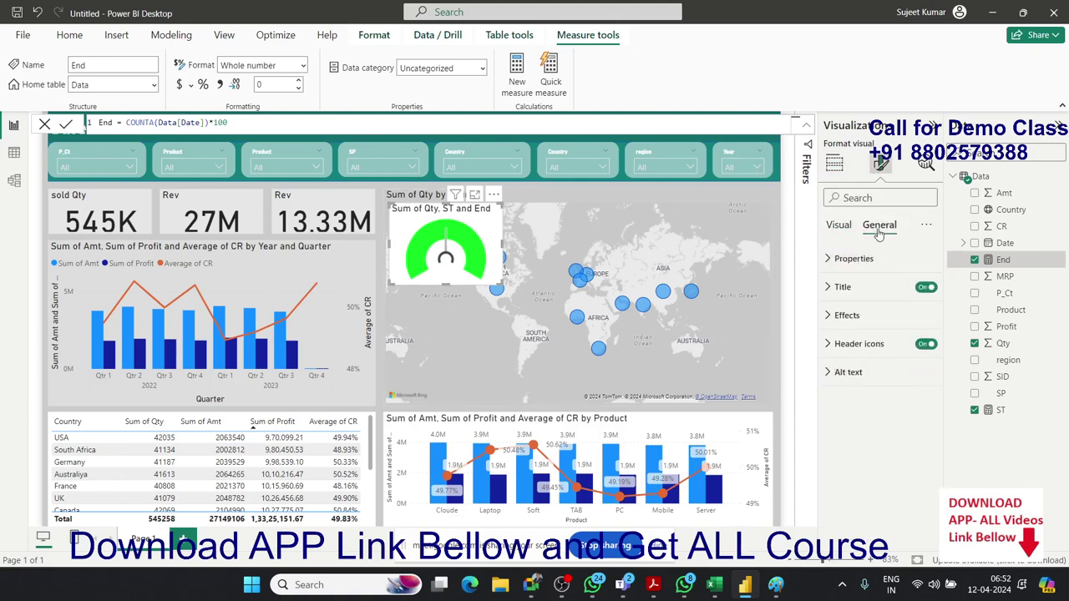
click(845, 314)
click(919, 348)
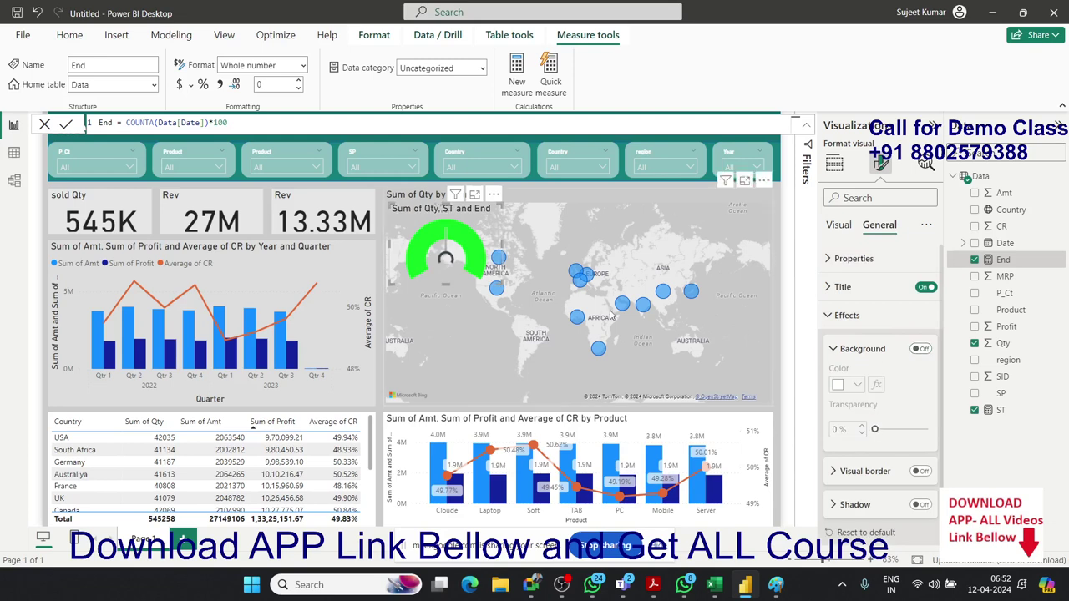
drag(500, 284, 469, 276)
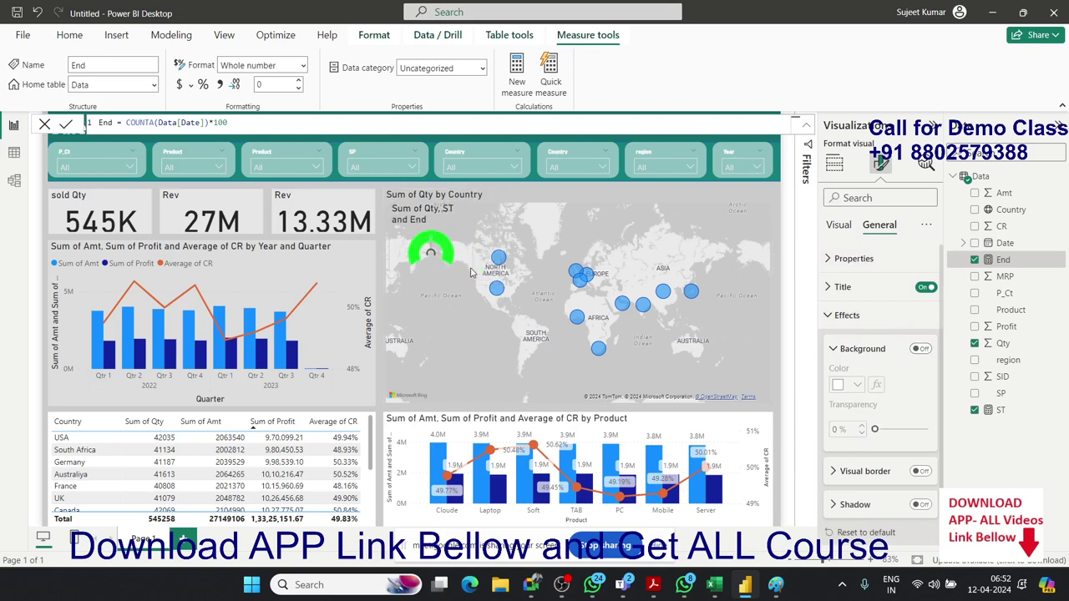
Step: Hide the gauge's title and shrink the gauge into the map's top-left corner
click(925, 287)
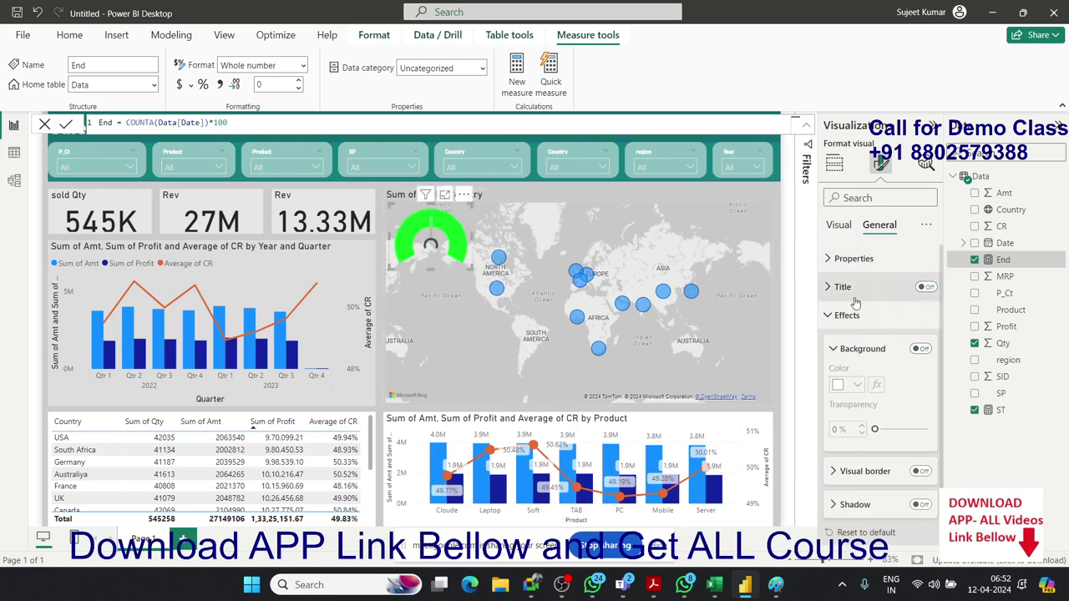
drag(468, 268, 448, 264)
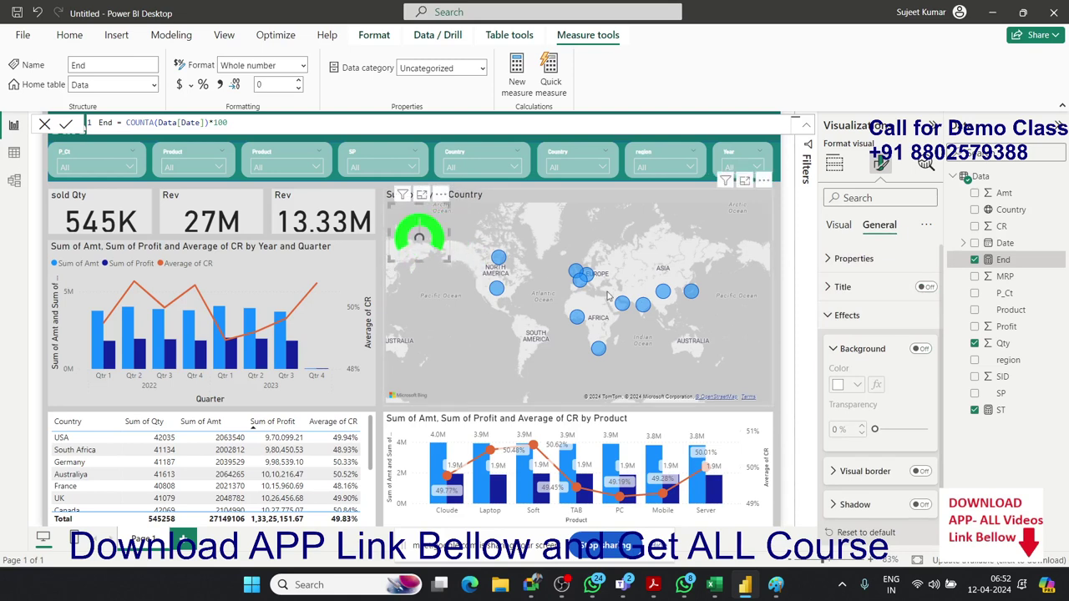
click(841, 291)
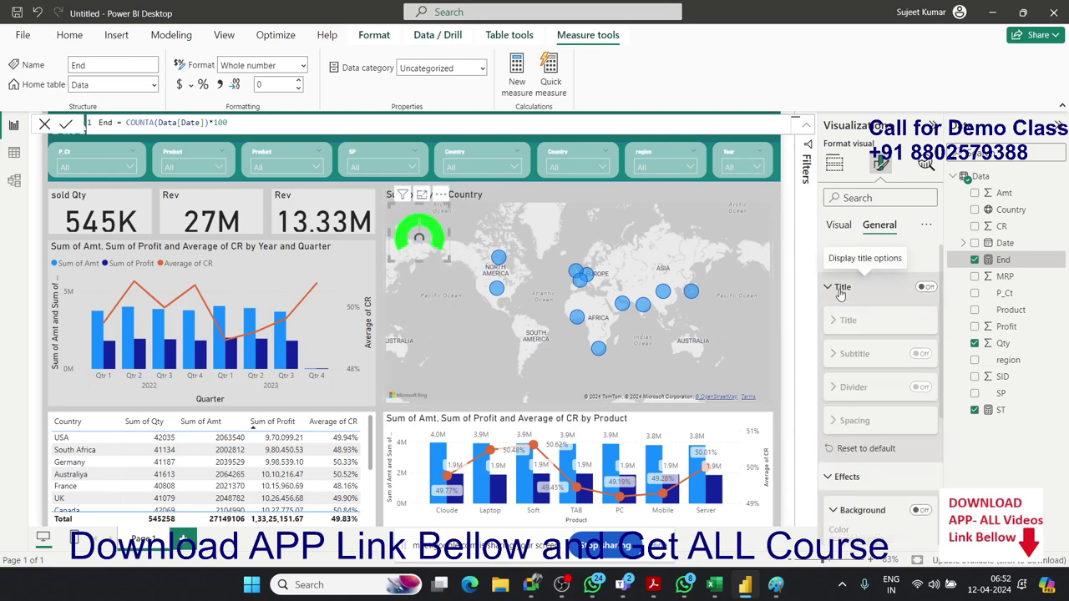
click(839, 287)
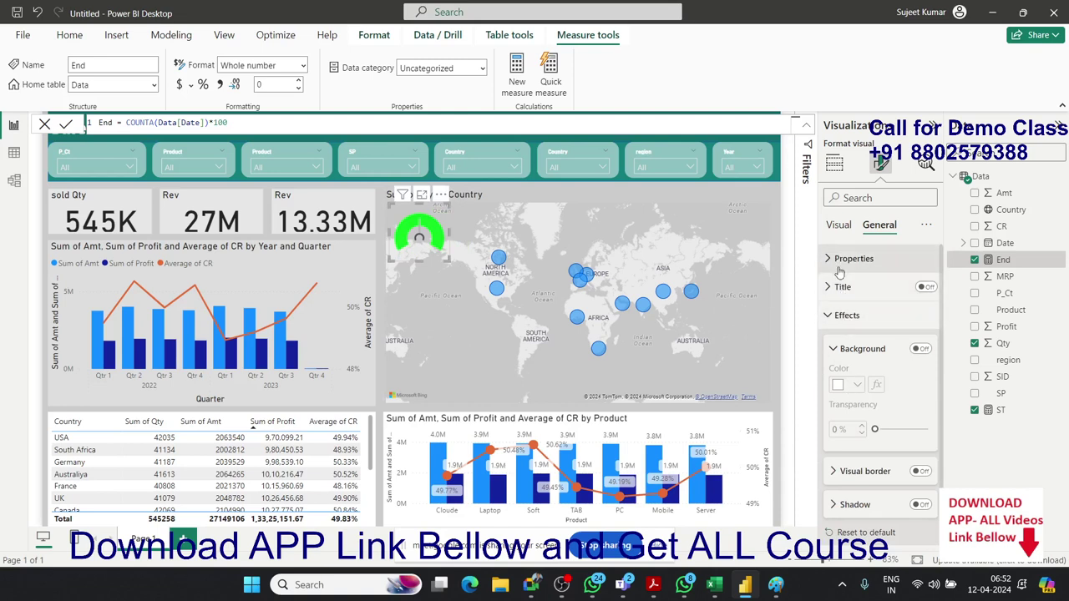
Step: Show the gauge's callout value in white and enlarge the gauge over the map
click(839, 226)
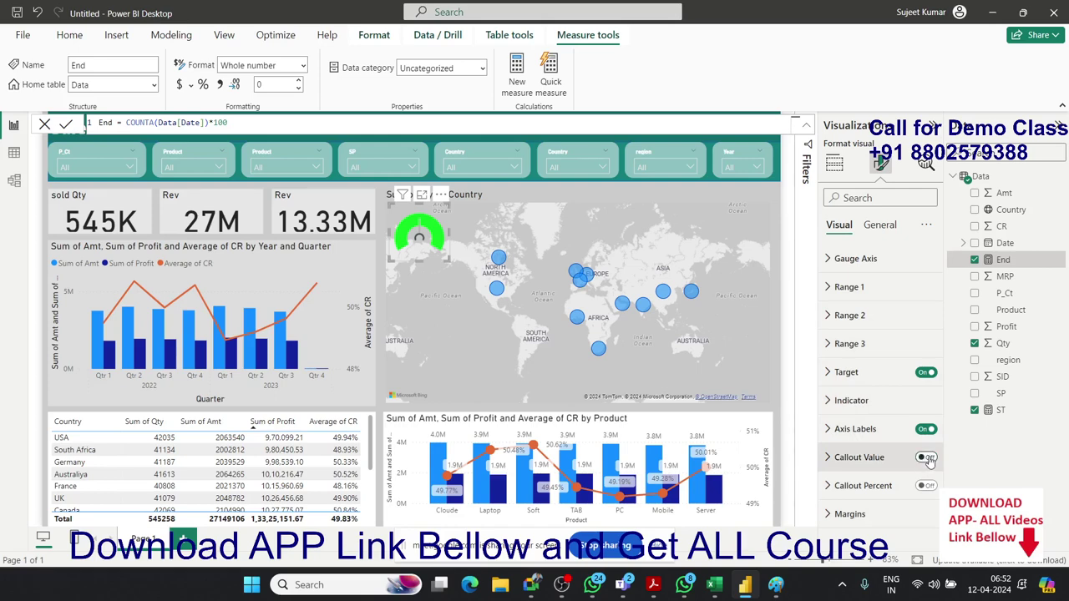
click(827, 462)
scroll(828, 461, down, 3)
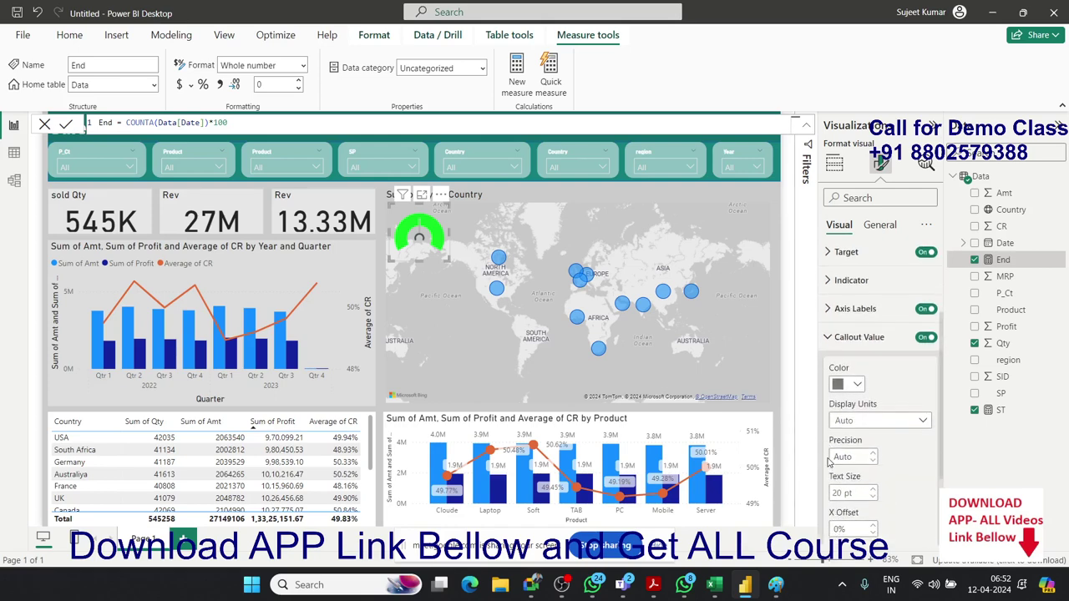
click(856, 386)
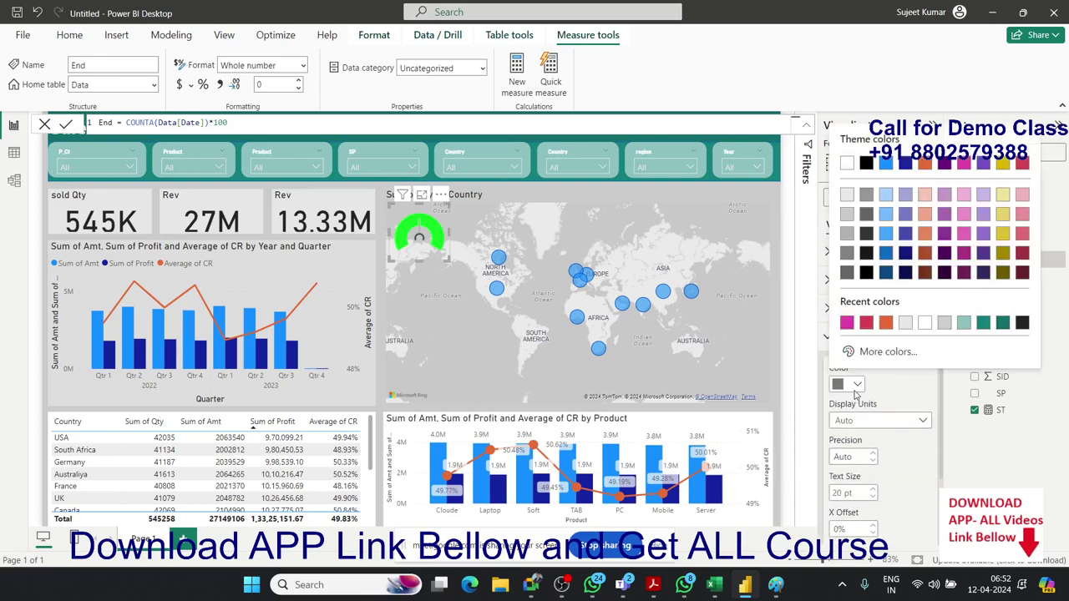
click(848, 164)
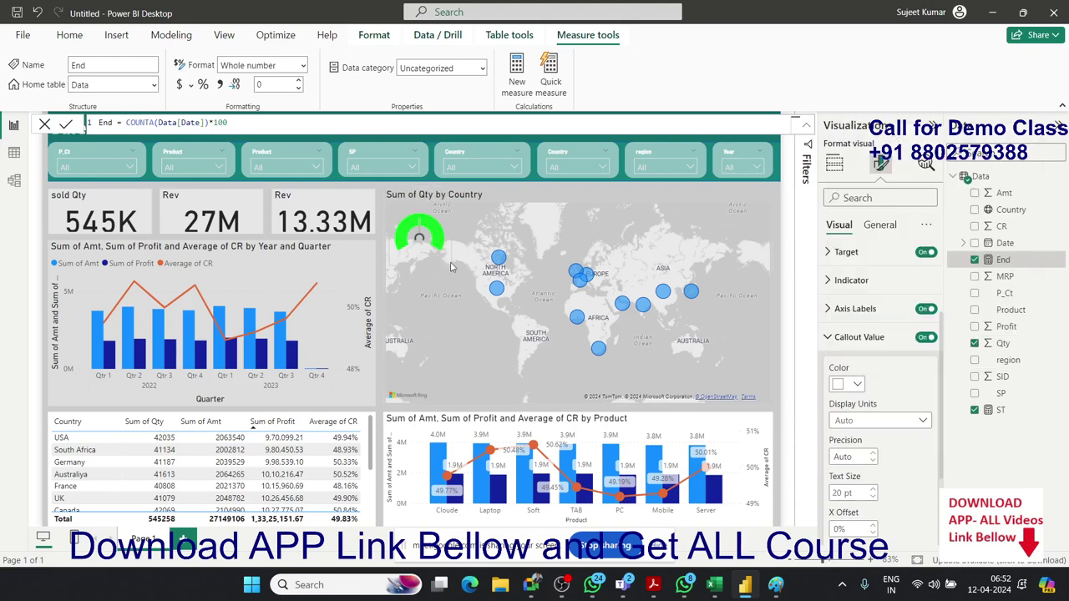
mouse_move(451, 261)
mouse_down()
mouse_move(513, 317)
mouse_move(489, 294)
mouse_up()
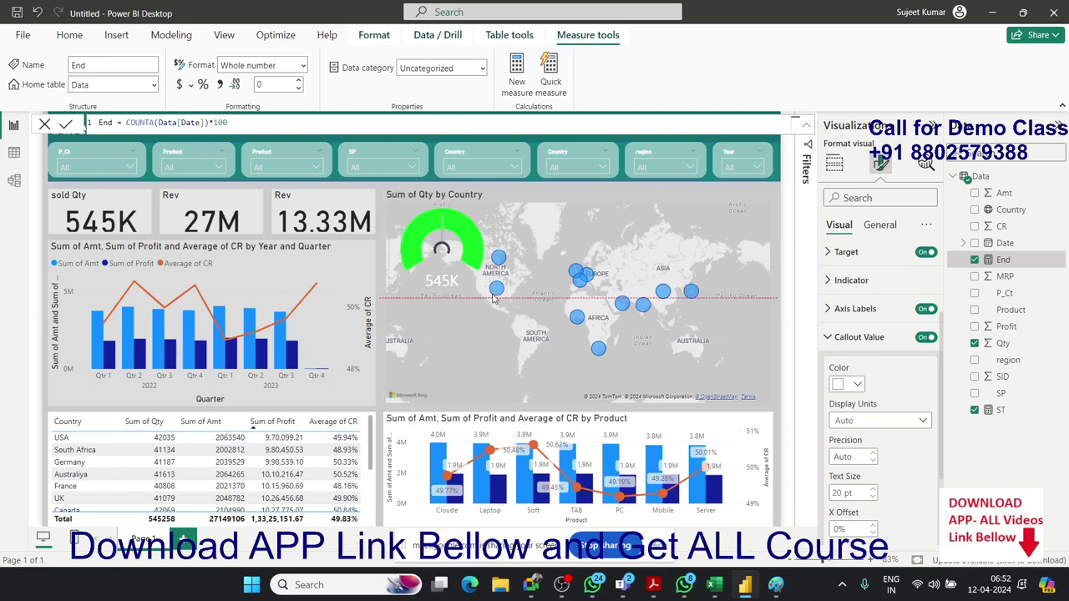
Step: Resize the gauge at the map's top-left so 545K and the Sum of Qty by Country title show
mouse_move(489, 294)
mouse_down()
mouse_move(502, 306)
mouse_move(493, 304)
mouse_up()
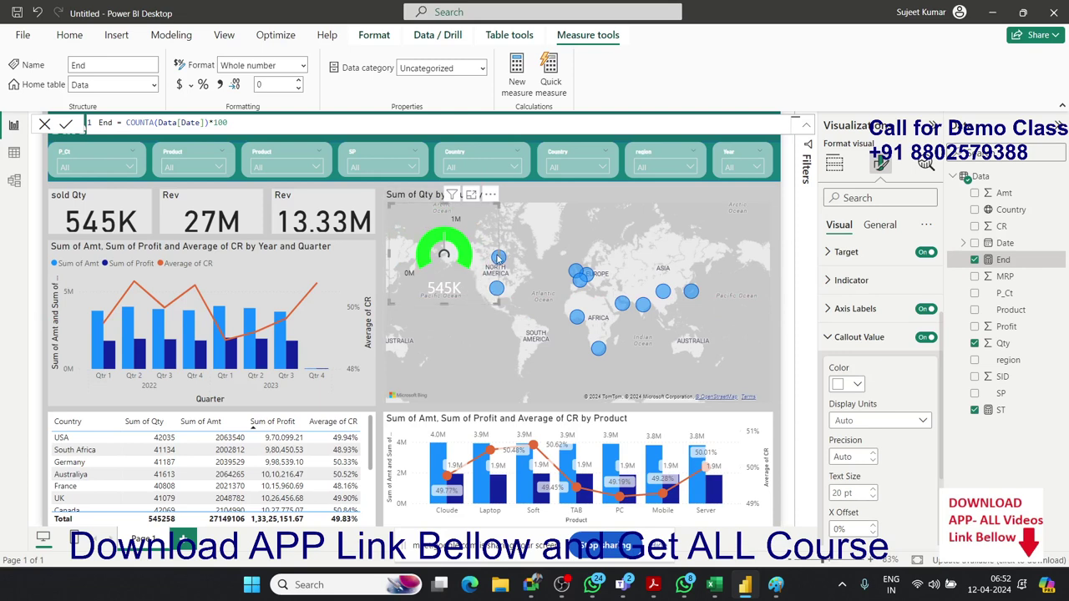
drag(499, 255, 483, 255)
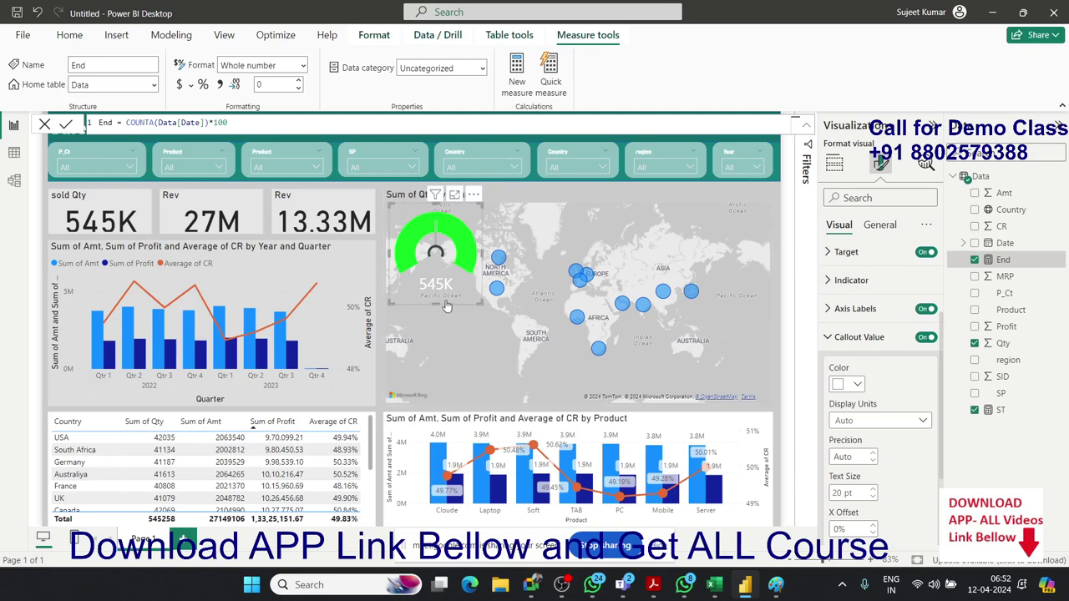
drag(436, 299, 438, 284)
drag(444, 285, 435, 275)
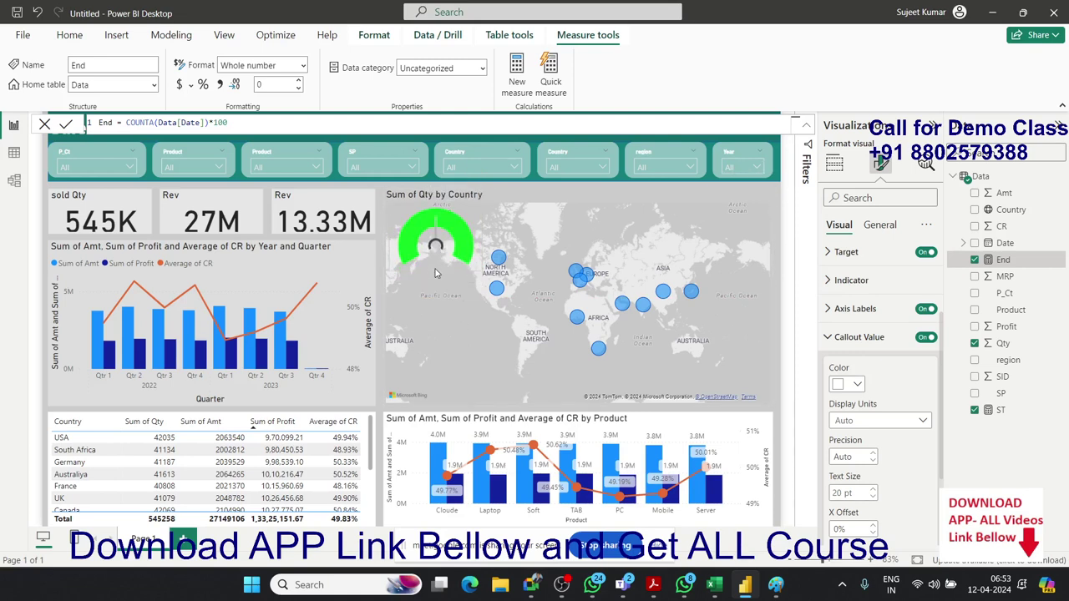
click(469, 325)
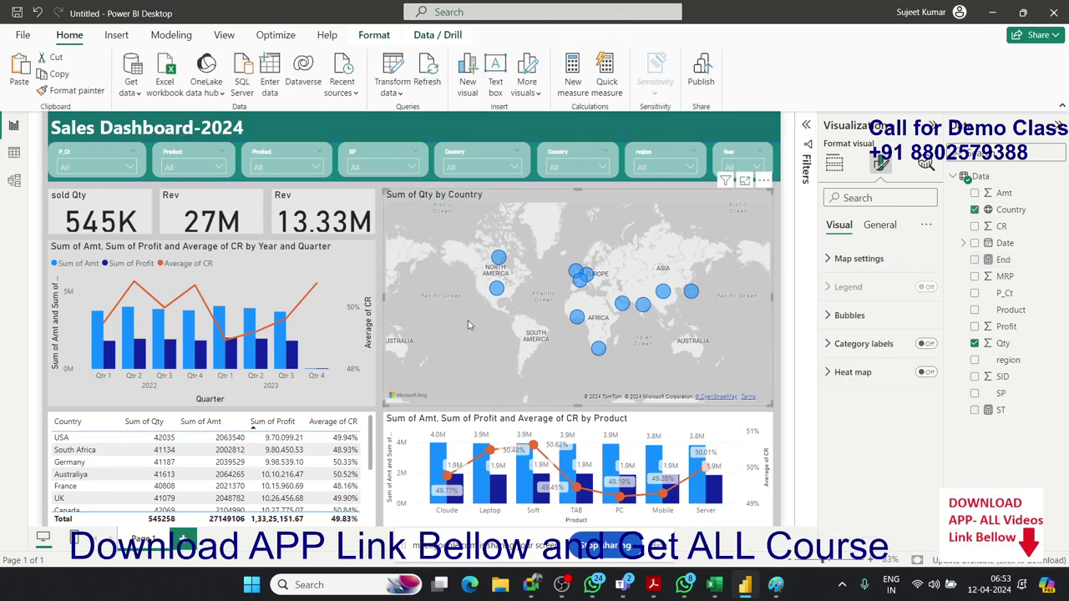
click(793, 435)
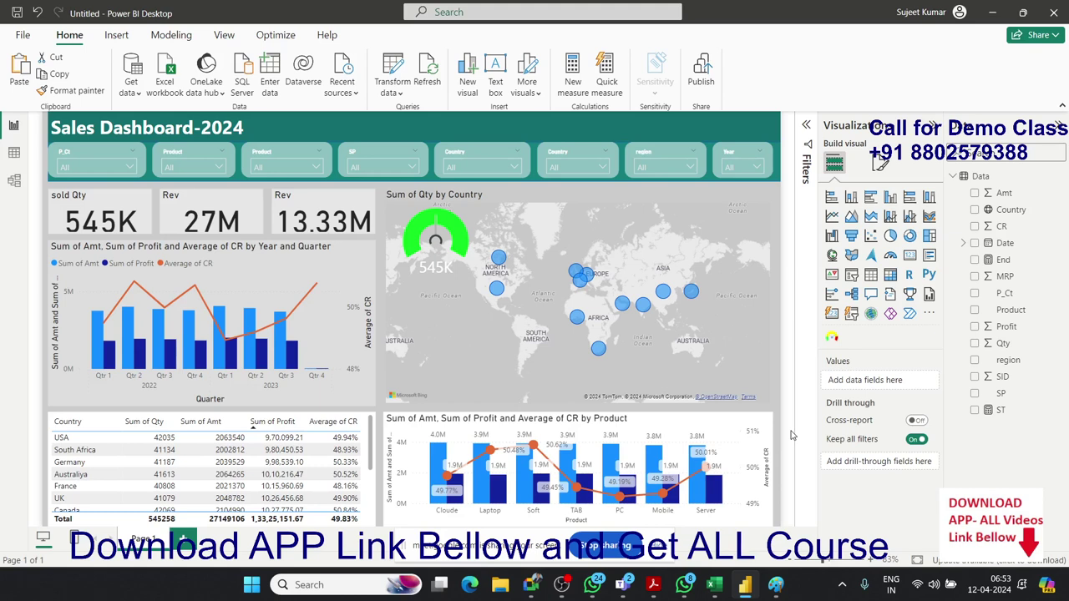